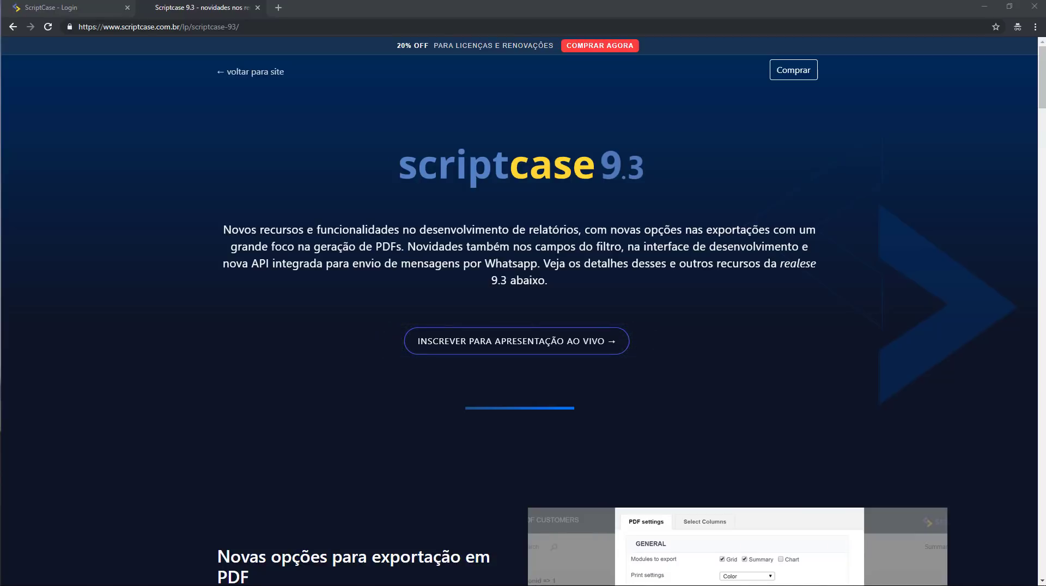
Scroll the Scriptcase 9.3 release notes down to the 'Novas opções para exportação em PDF' section.
scroll(586, 490, "down", 5)
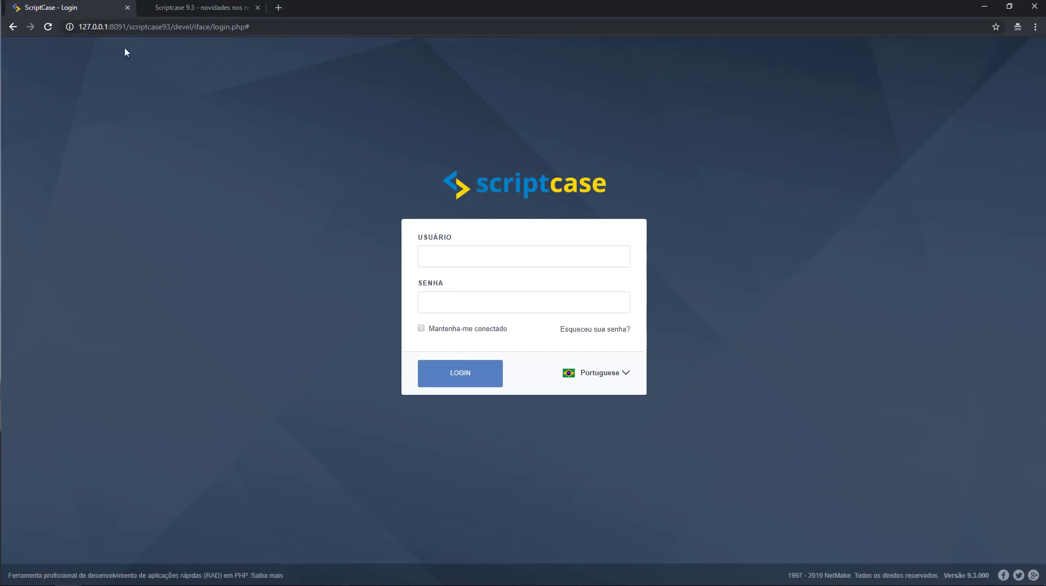
Log in to the local Scriptcase 9.3 installation with the administrator username and password.
left_click(87, 8)
left_click(501, 258)
type("a")
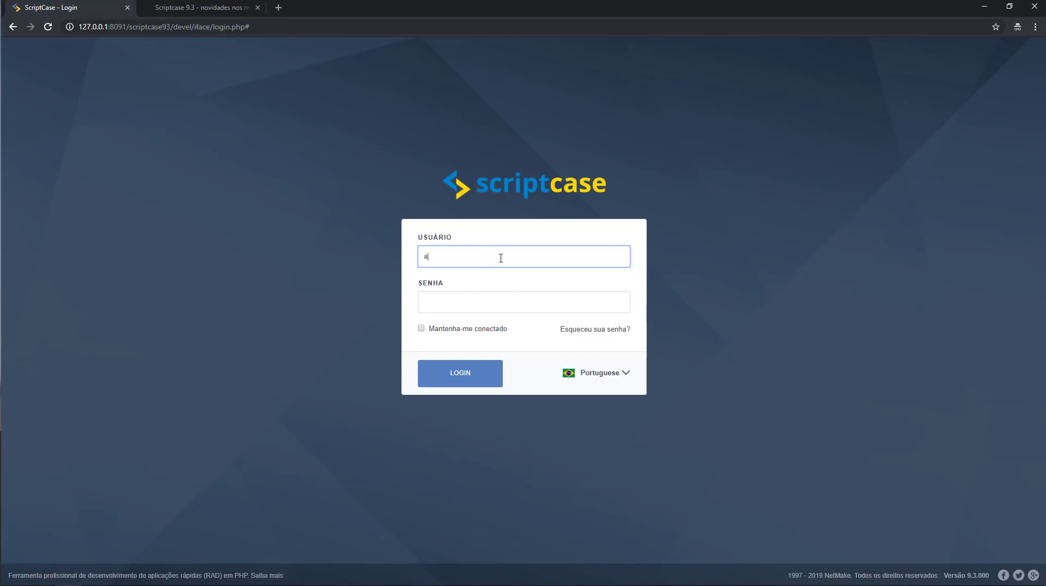
type("d")
key("BackSpace")
key("BackSpace")
type("admin")
left_click(955, 577)
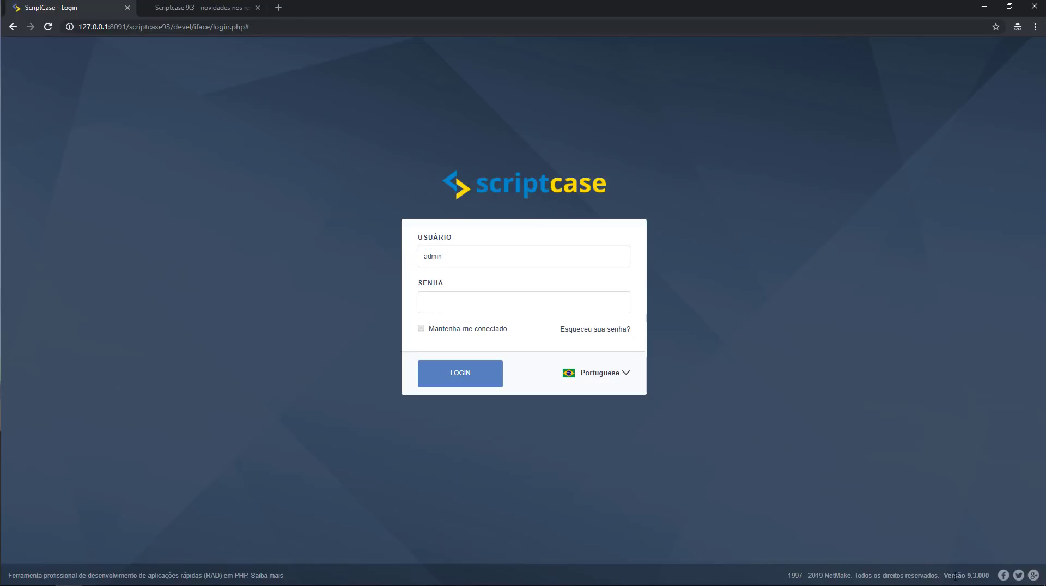
left_click_drag(955, 576, 984, 585)
left_click(557, 302)
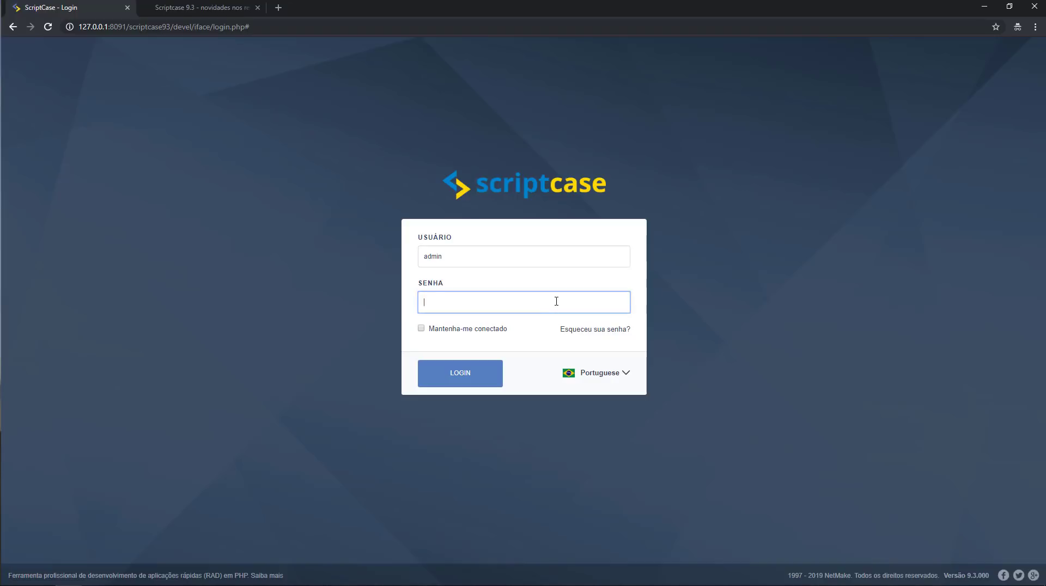
type("admin")
left_click(457, 381)
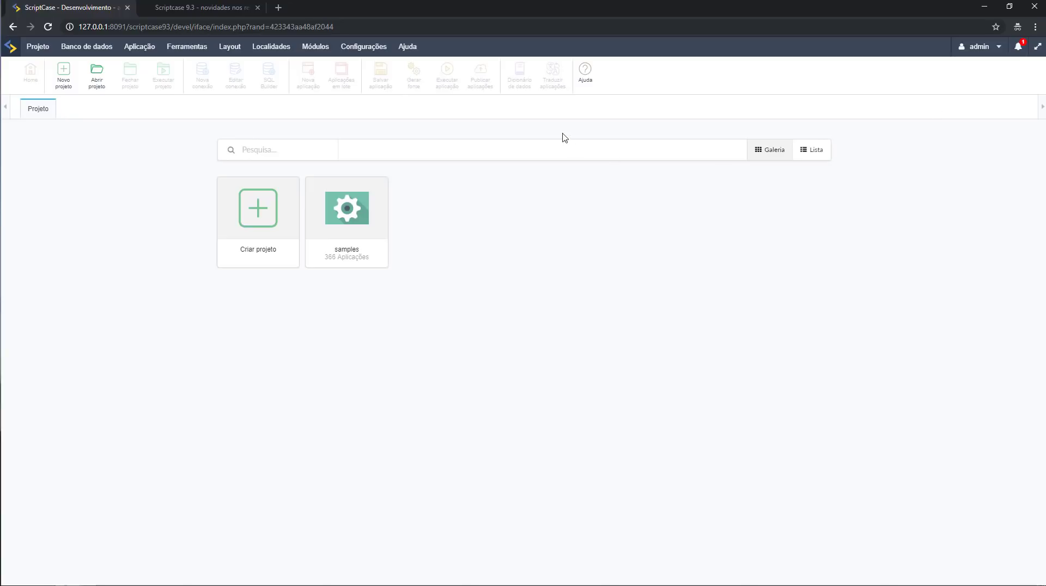
left_click(409, 48)
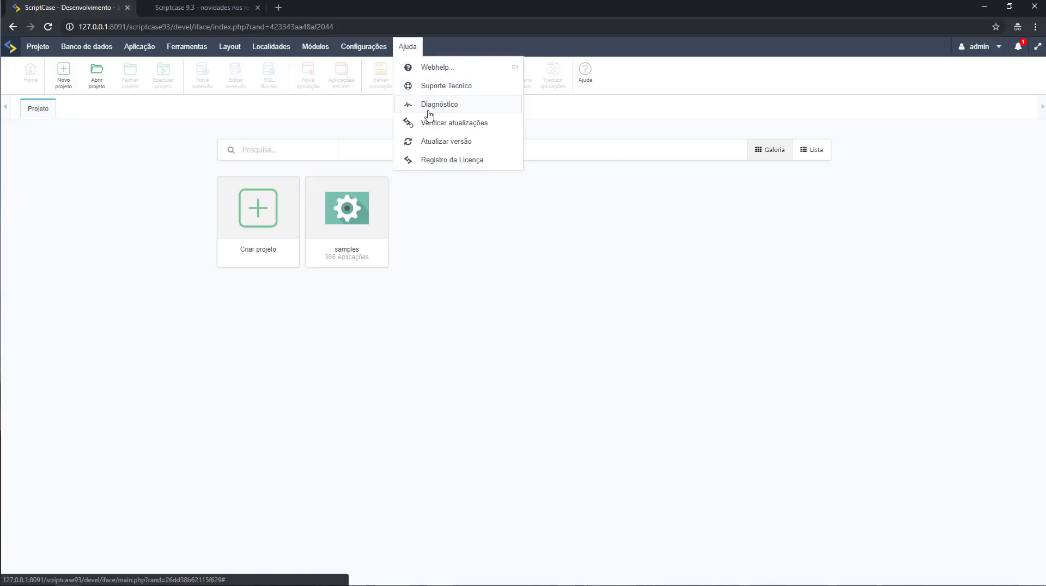
left_click(453, 127)
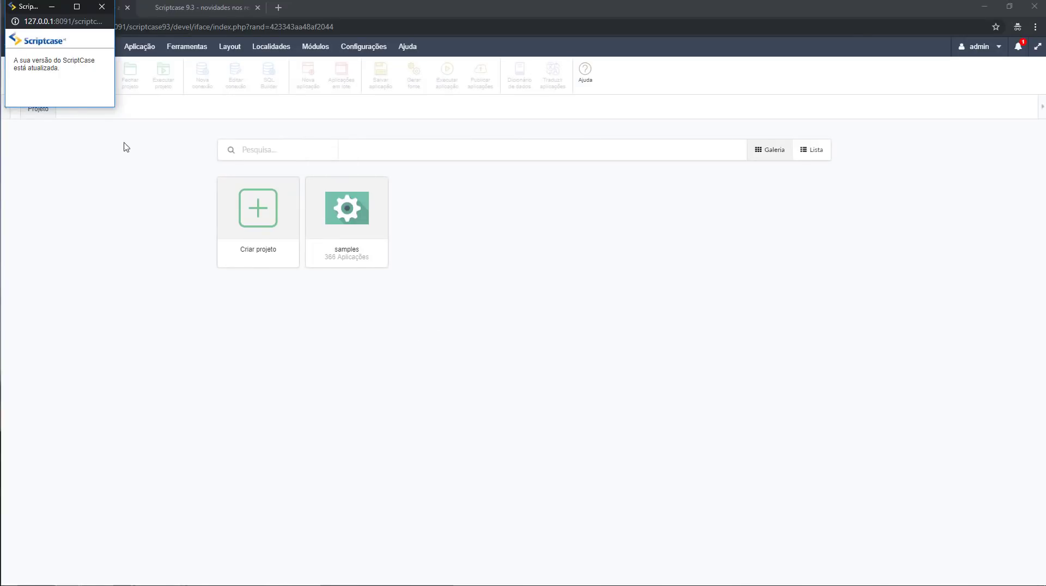
left_click(101, 7)
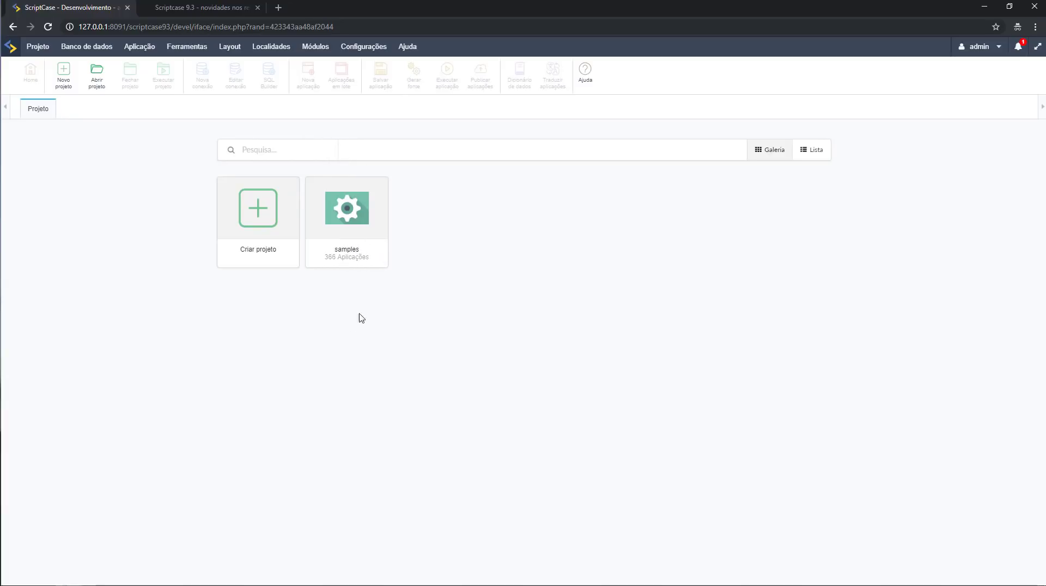
Begin a new project from the Samples template up to the database step, then return to Abrir projeto.
left_click(272, 234)
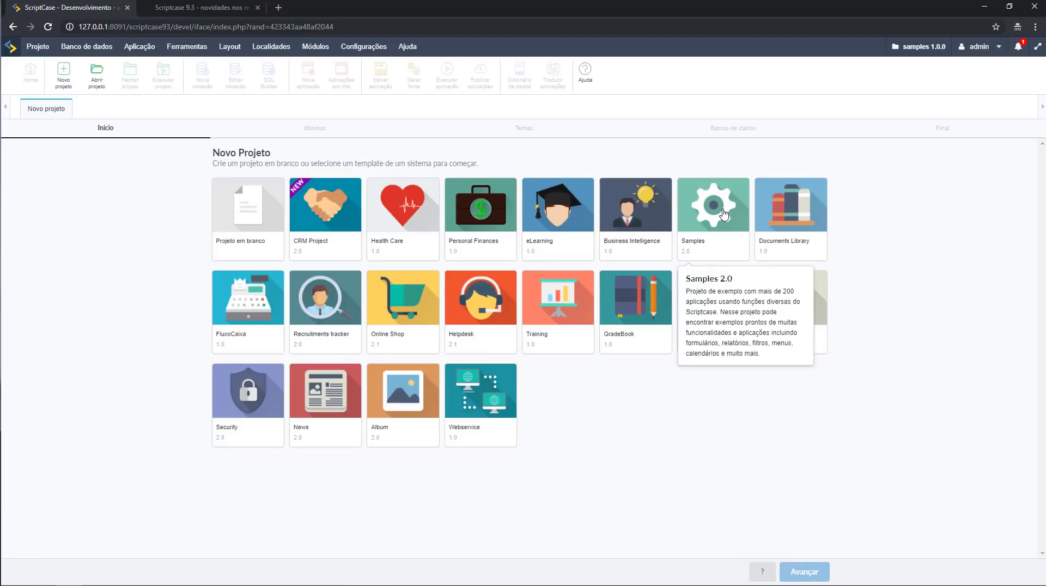
left_click(725, 215)
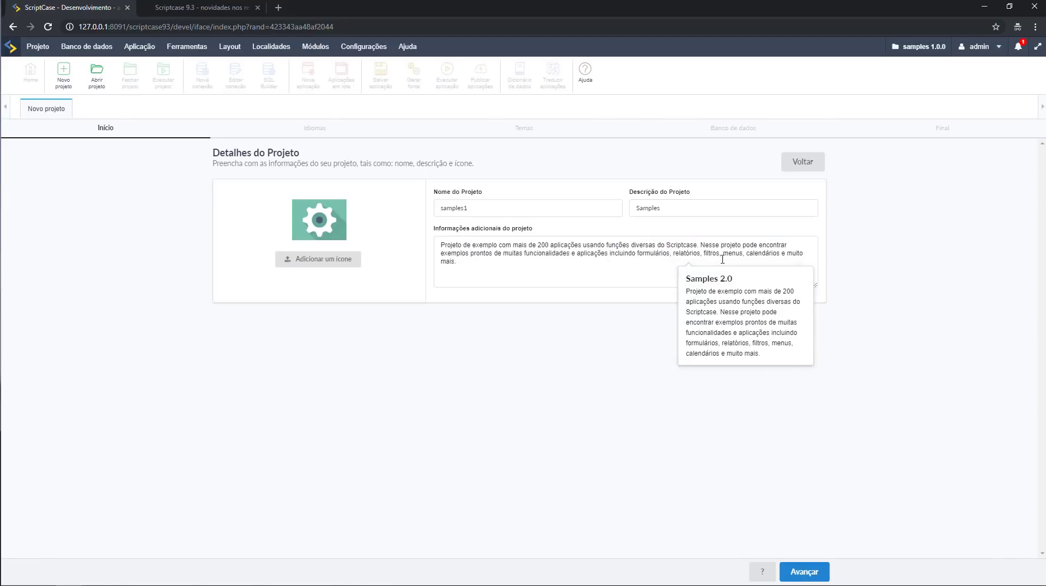
left_click(812, 576)
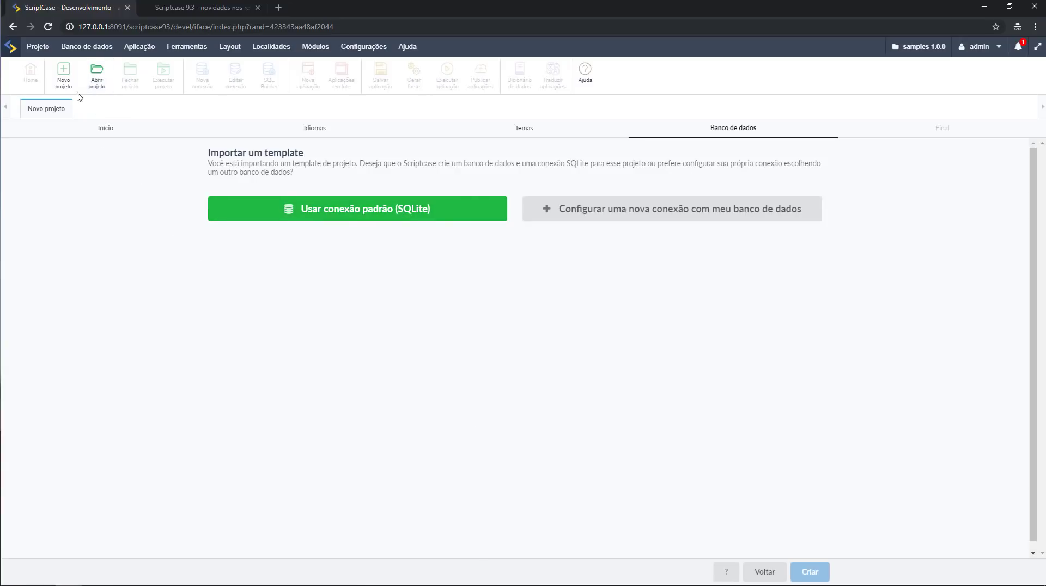
left_click(88, 87)
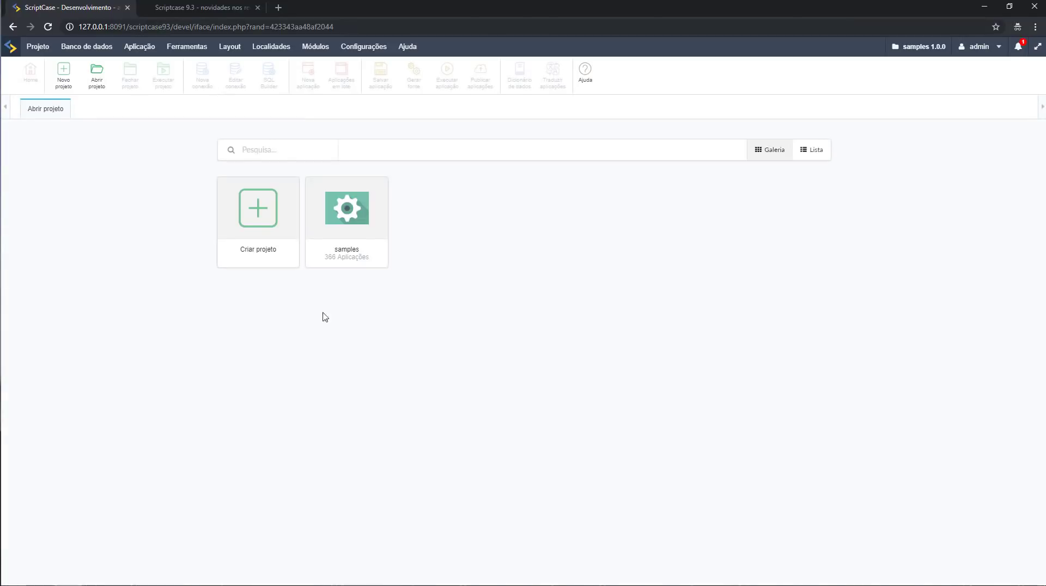
Open the samples project and select its root folder to list subfolders, login_v9 and menu.
left_click(372, 255)
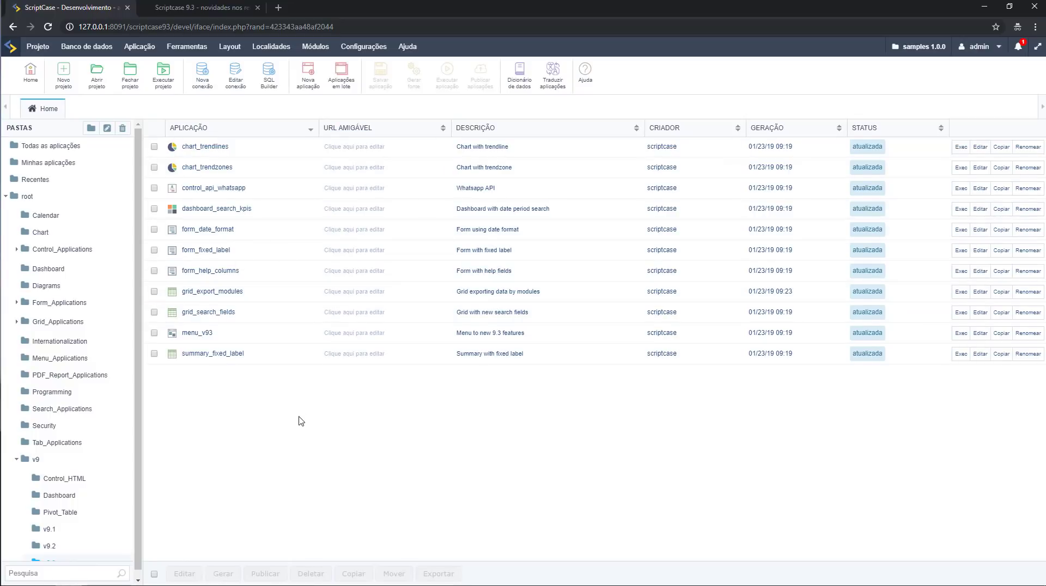
scroll(109, 460, "down", 1)
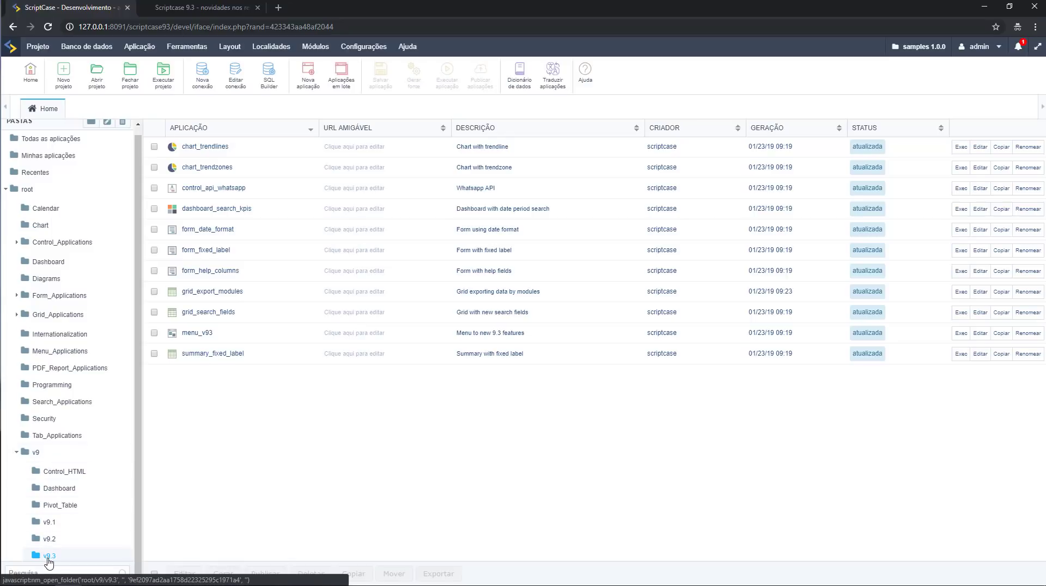
left_click(6, 191)
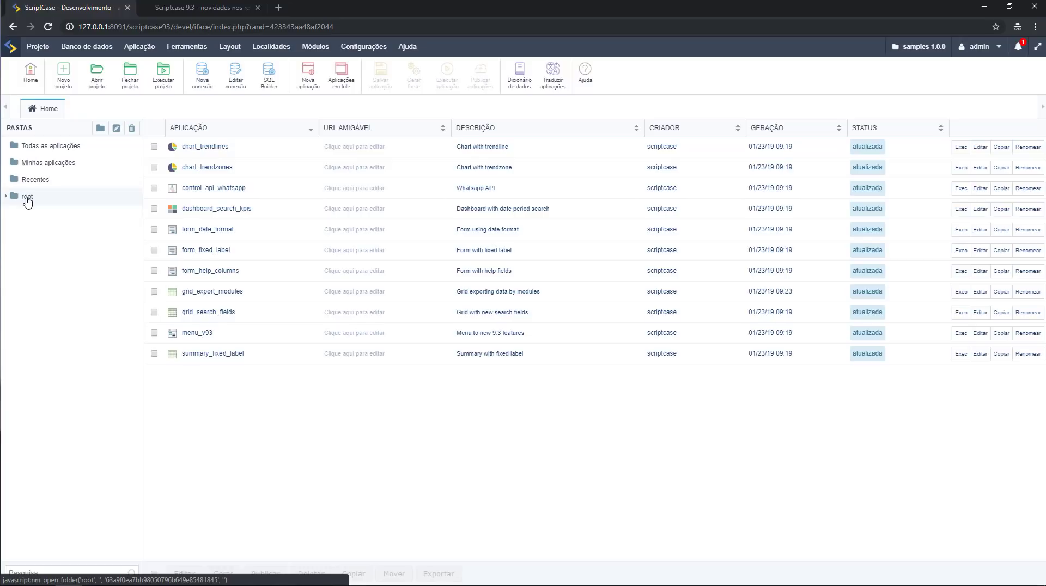
left_click(12, 199)
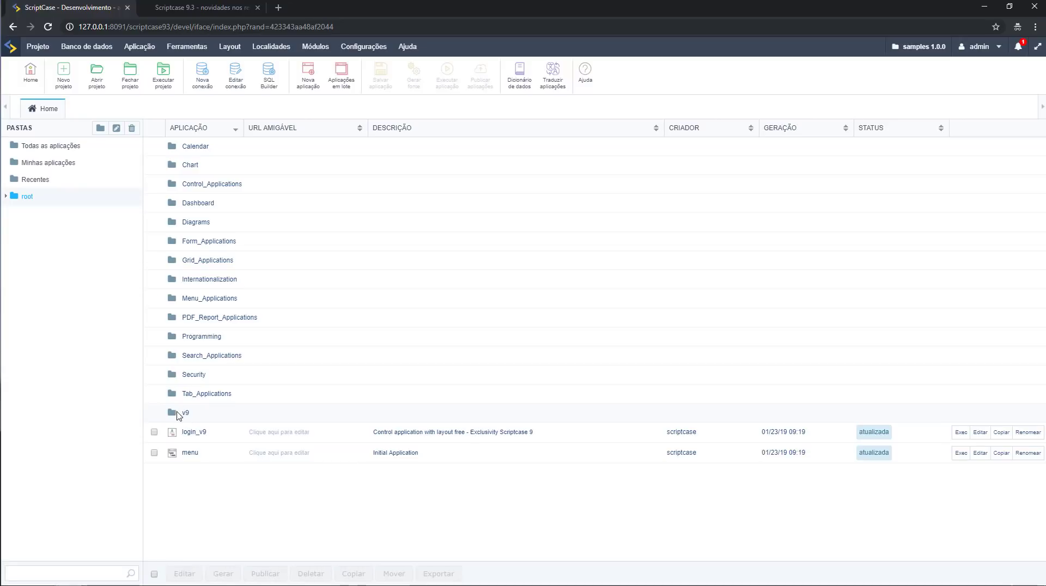
left_click(184, 412)
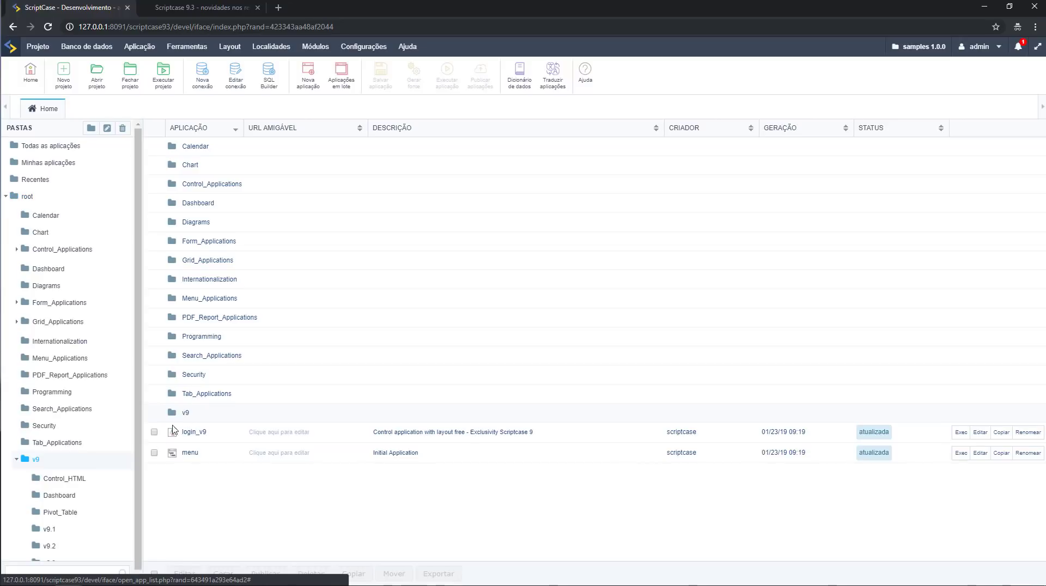
Select the v9.3 folder in the PASTAS tree to list its sample applications.
left_click(50, 556)
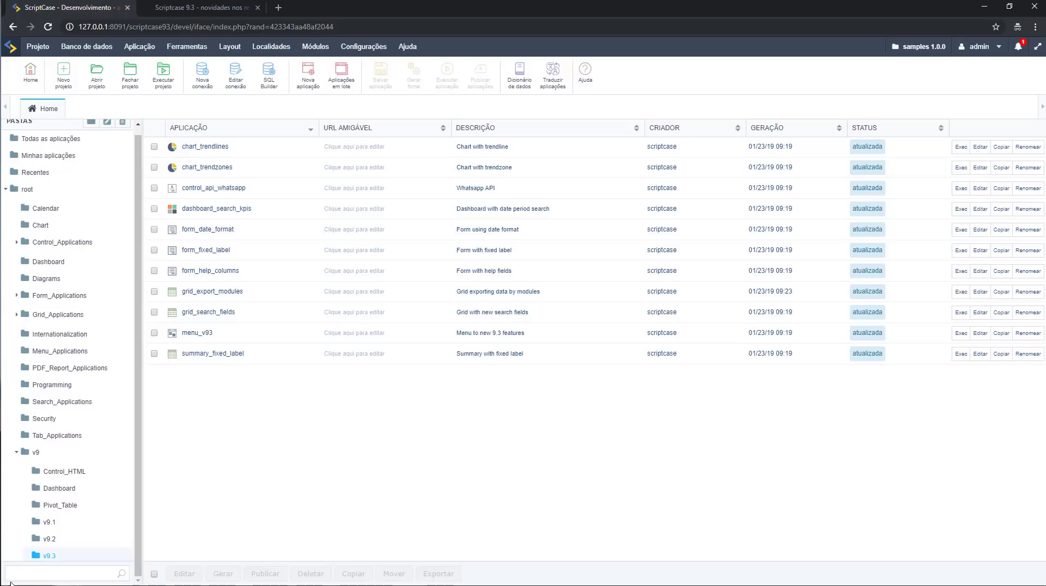
left_click(140, 46)
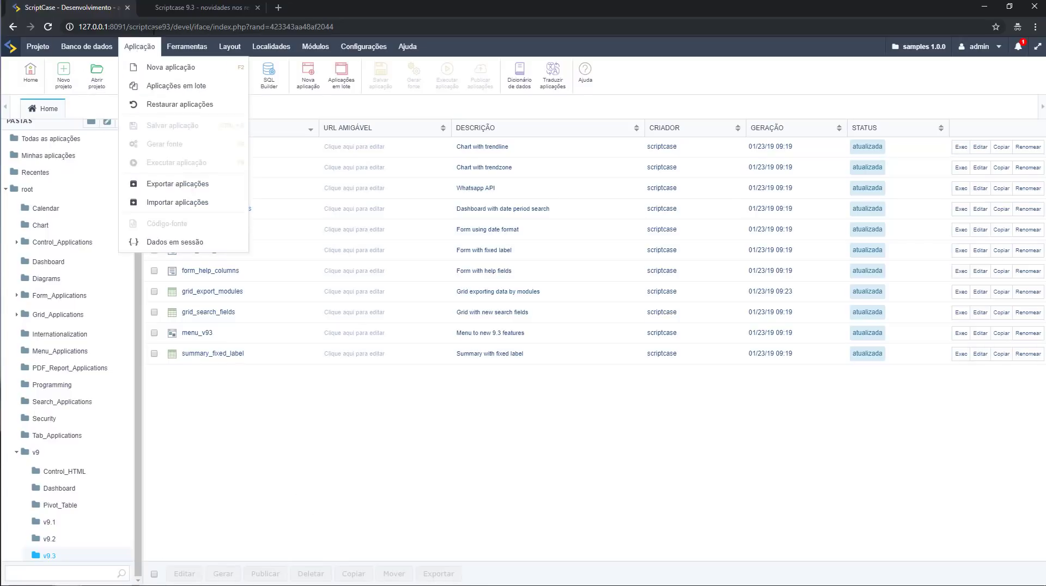
left_click(175, 6)
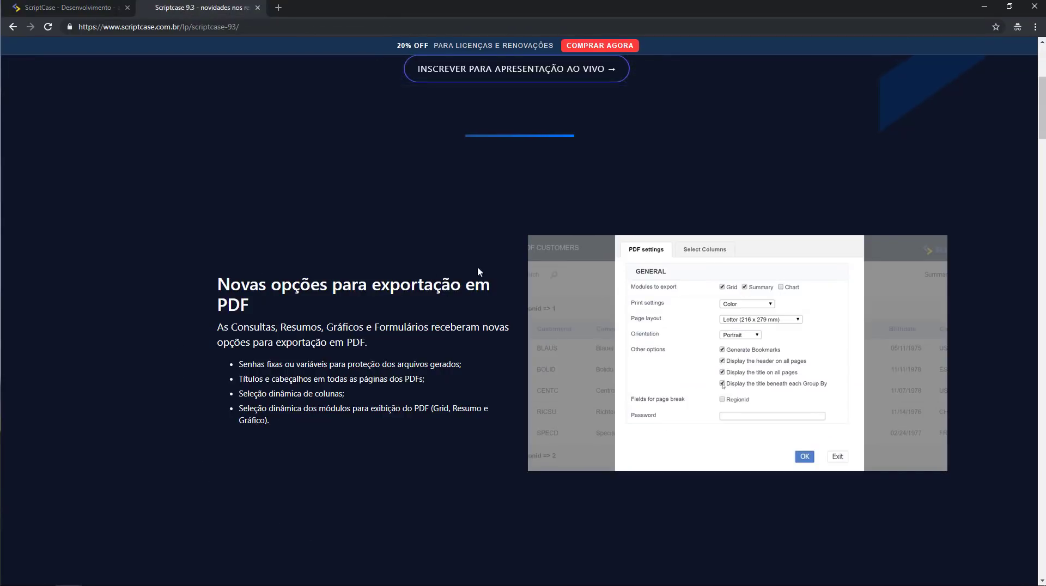
left_click(52, 8)
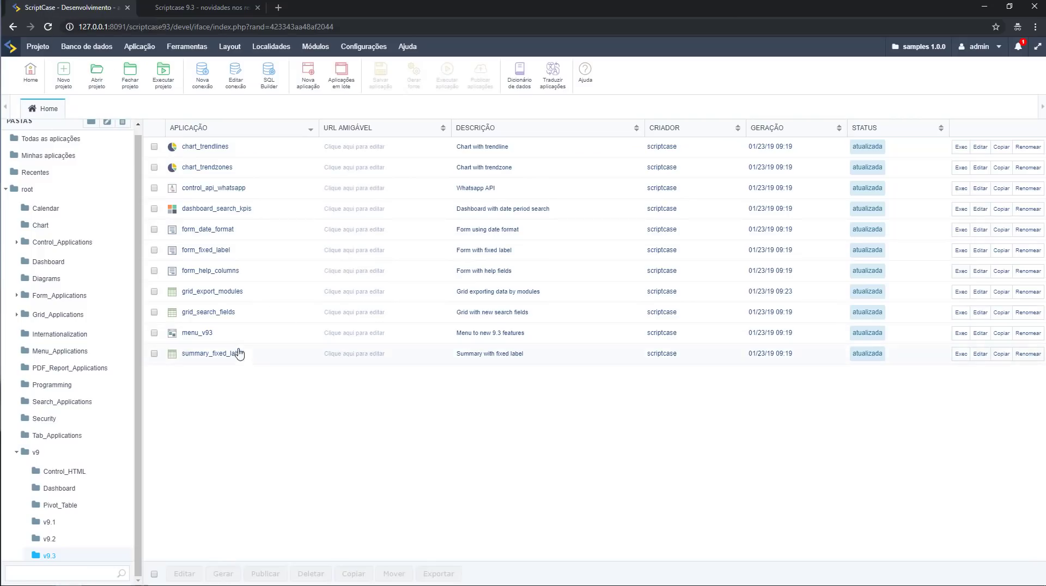
Open grid_export_modules and go to its Exportação > Tipos de exportação > PDF settings.
left_click(205, 295)
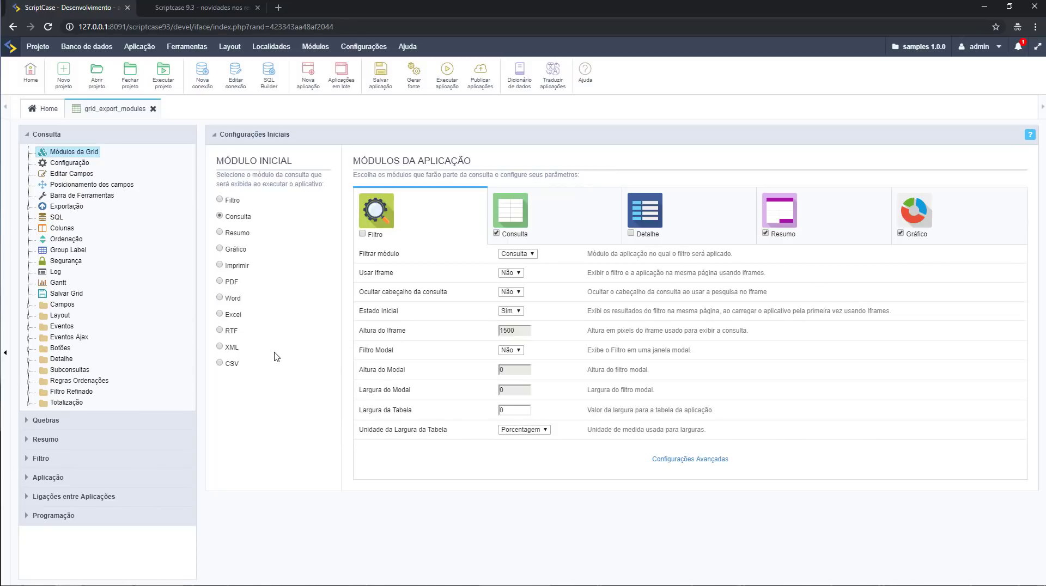
left_click(28, 207)
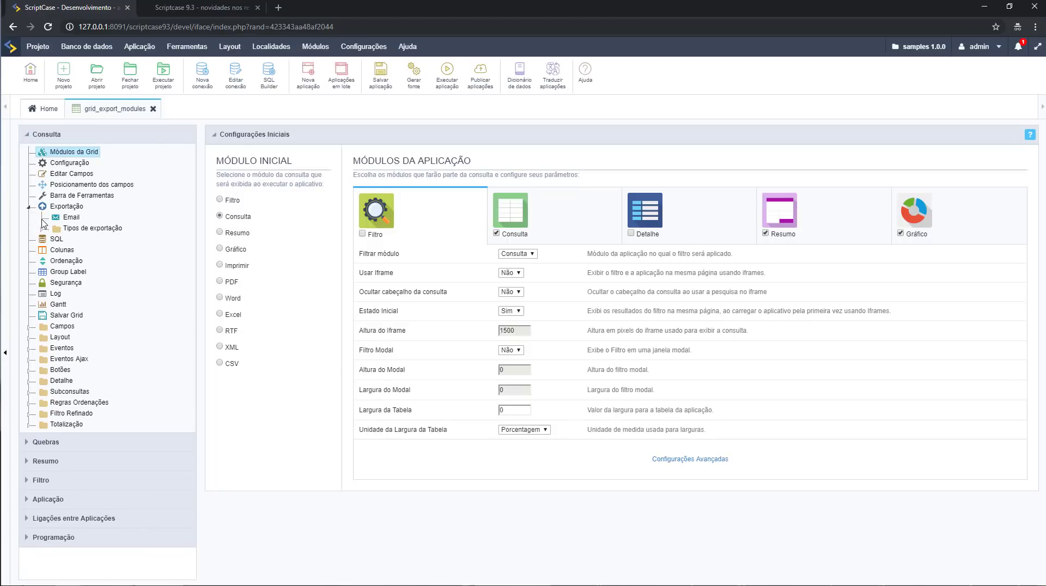
left_click(42, 229)
left_click(82, 239)
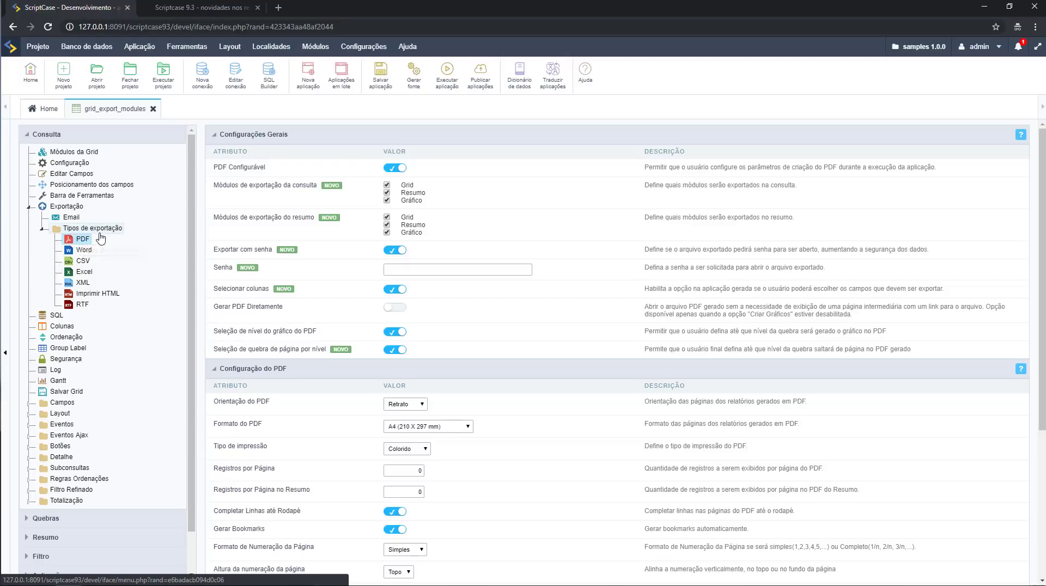
Scroll through the PDF export settings, then display the Word export settings.
scroll(465, 285, "down", 4)
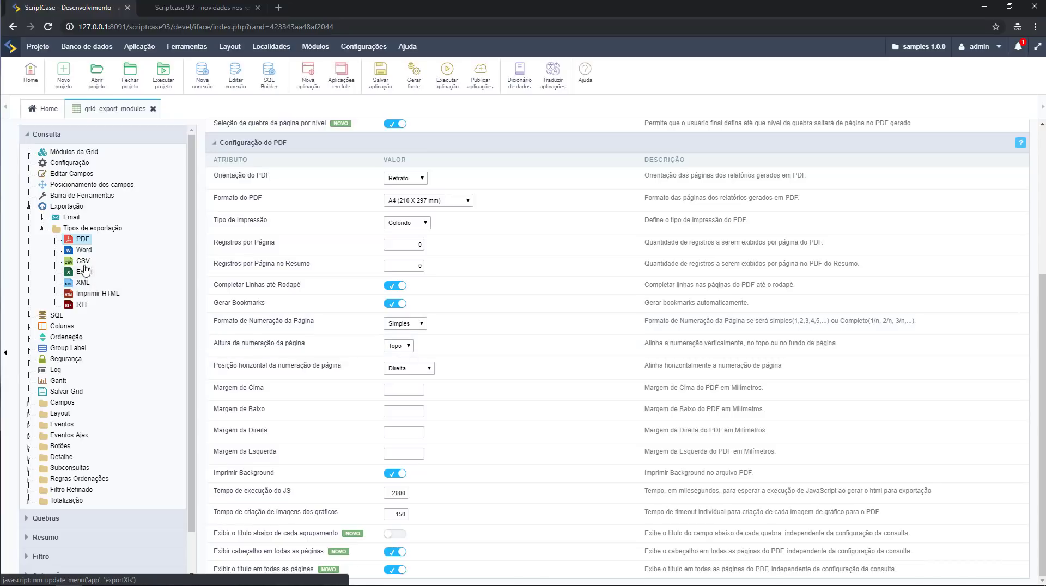
scroll(337, 371, "up", 4)
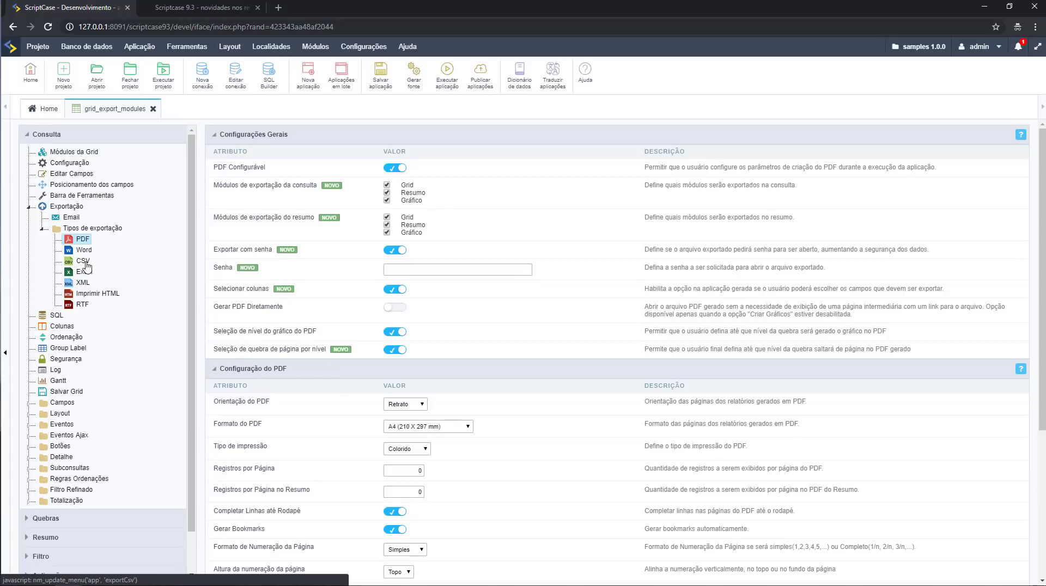
left_click(84, 251)
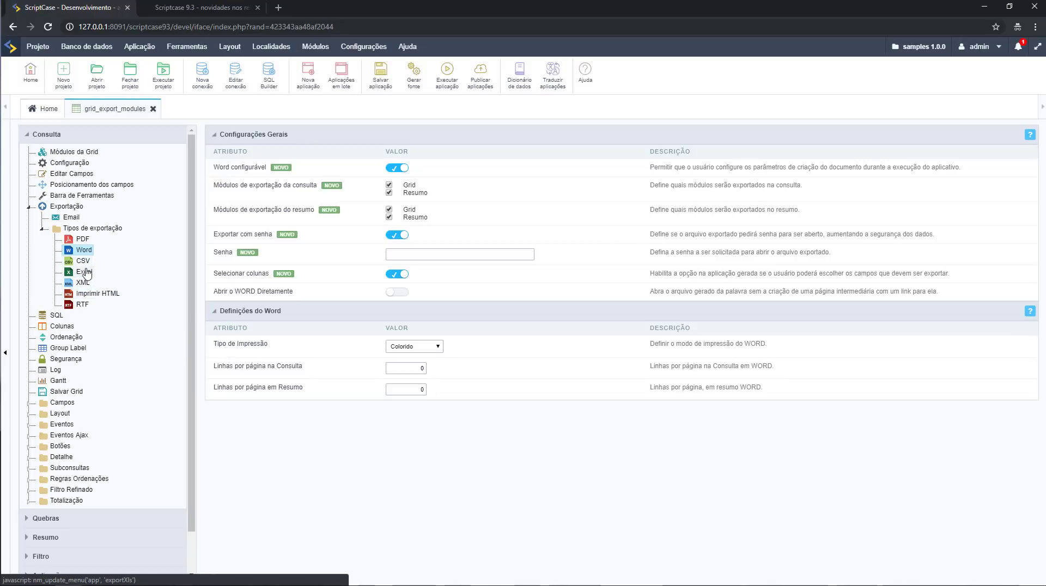
Return to the PDF export settings via CSV, then generate and run grid_export_modules.
left_click(83, 264)
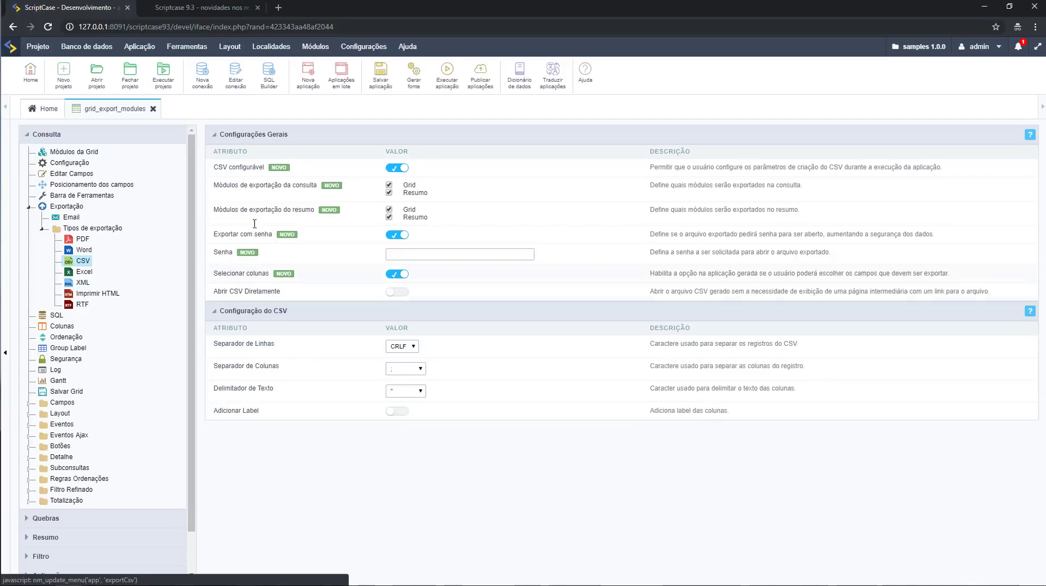
left_click(83, 240)
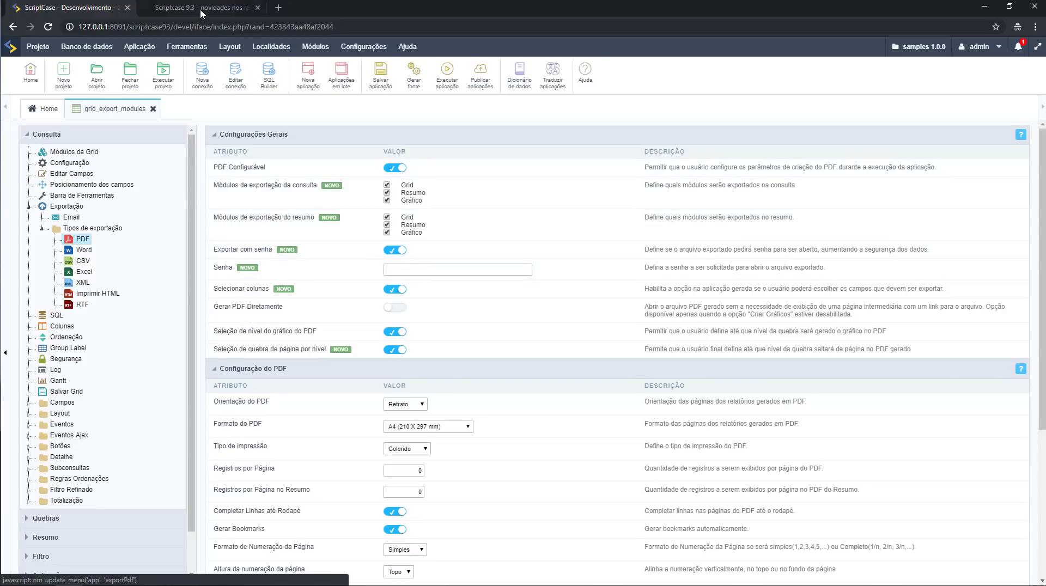
left_click(448, 85)
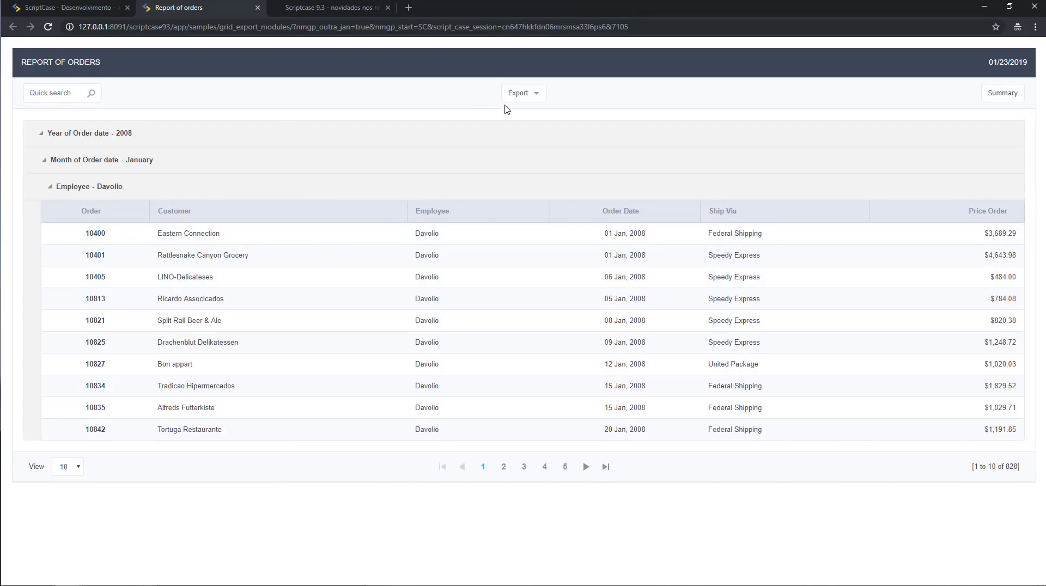
View the report's Export > PDF dialog options, then go back to the development tab.
left_click(536, 94)
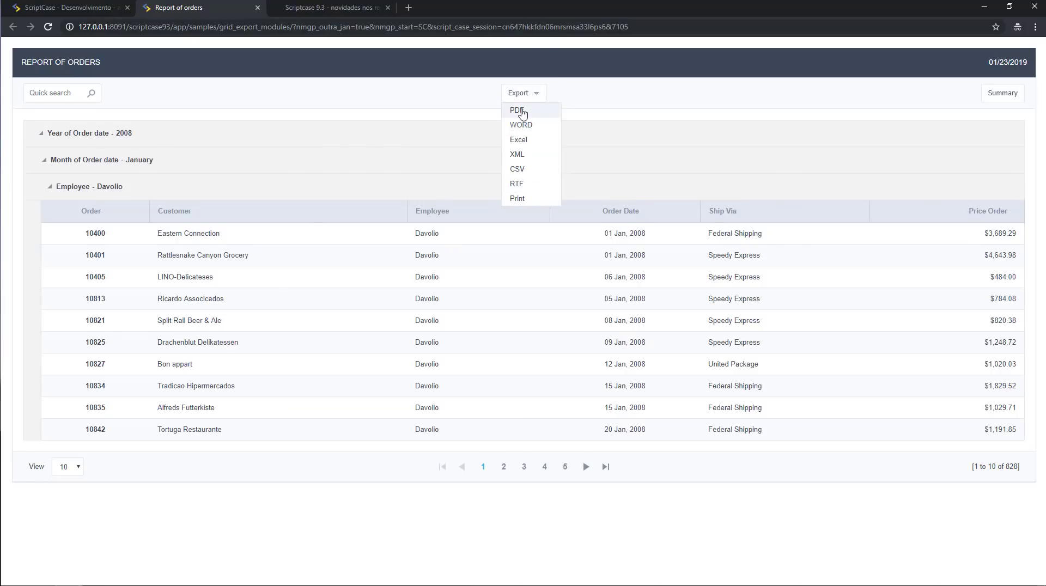
left_click(520, 111)
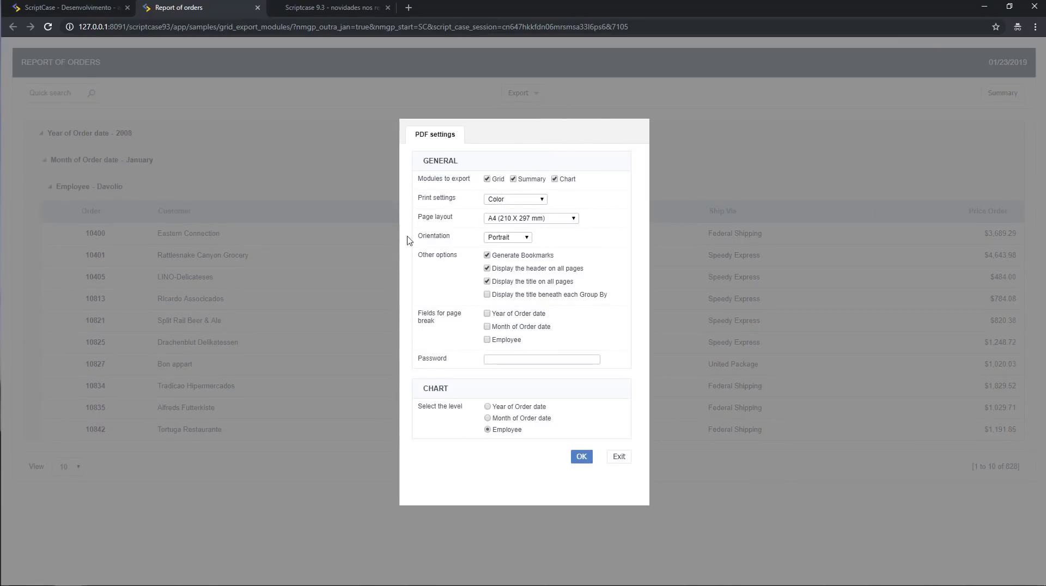
left_click(47, 3)
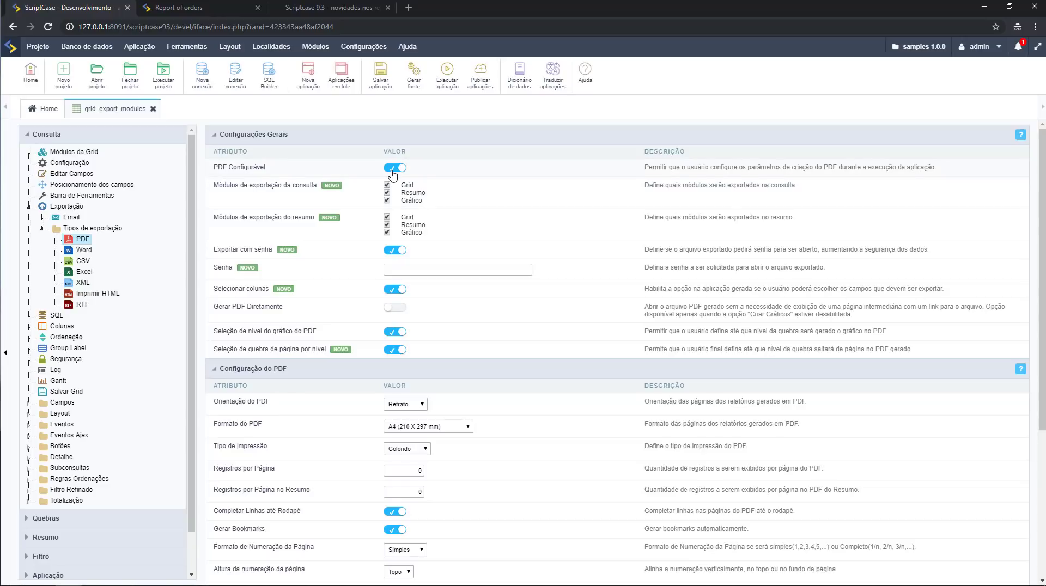
Rerun grid_export_modules, start a PDF export of the Report of Orders, then return to development.
left_click(455, 88)
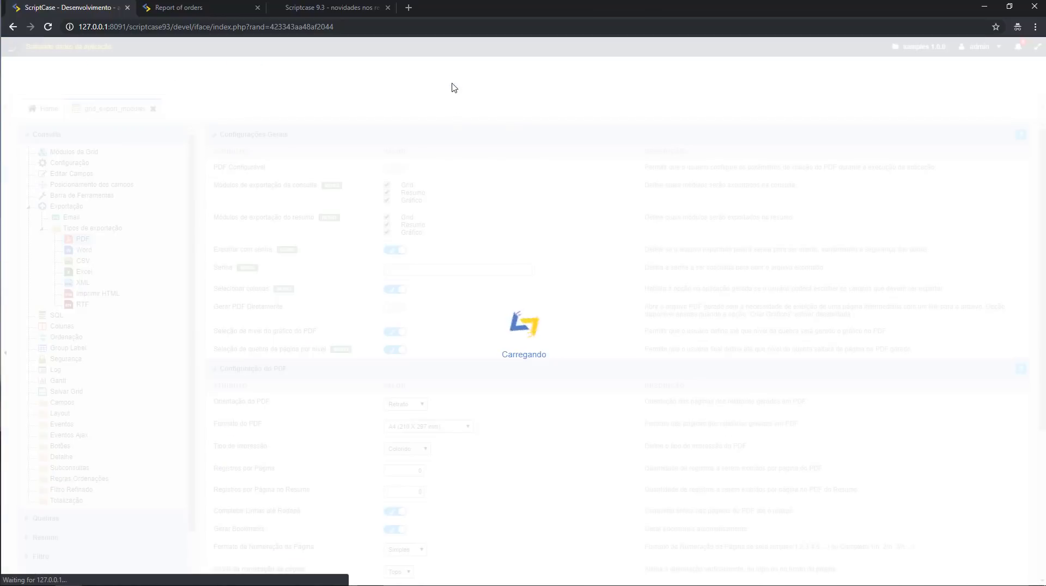
left_click(182, 10)
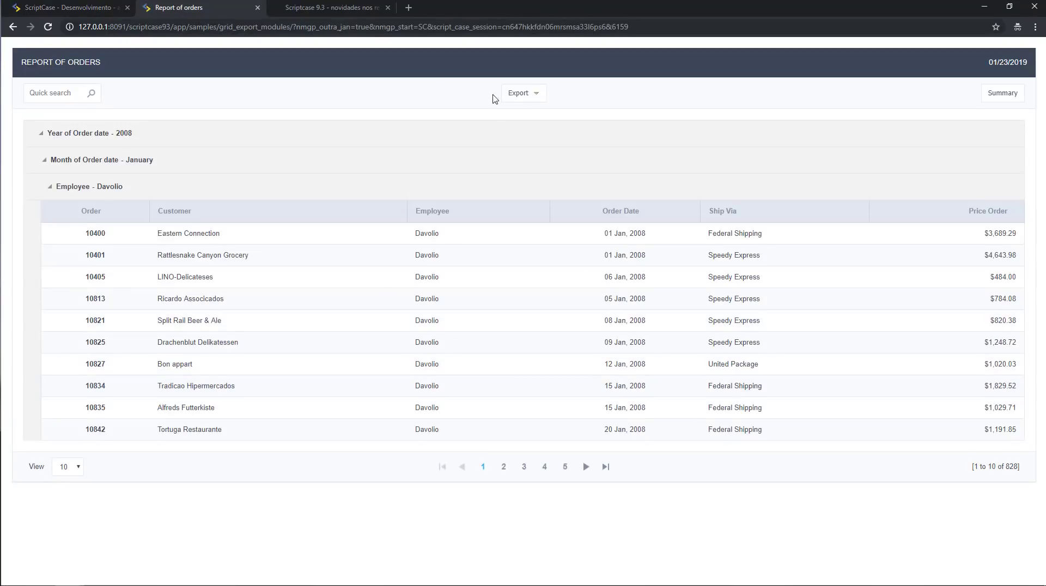
left_click(515, 97)
left_click(515, 108)
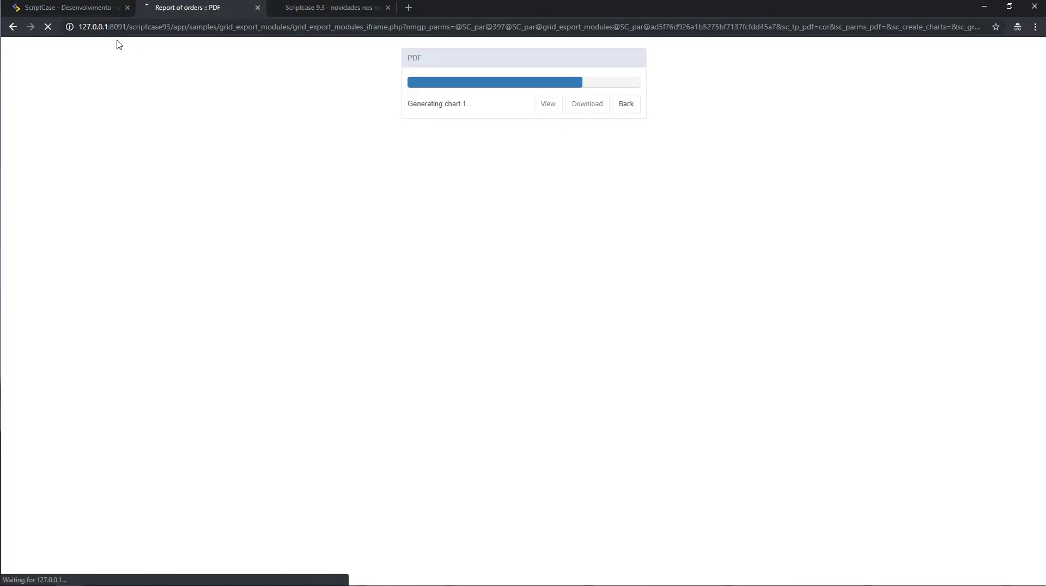
left_click(80, 7)
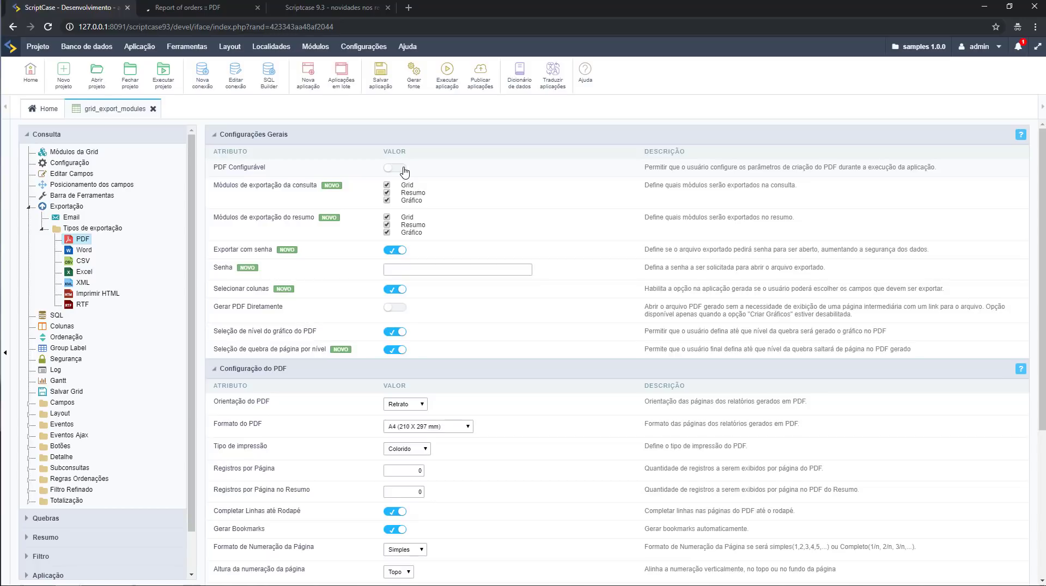
Turn on PDF Configurável in the application's PDF export settings.
left_click(405, 171)
left_click(387, 201)
left_click_drag(231, 186, 329, 208)
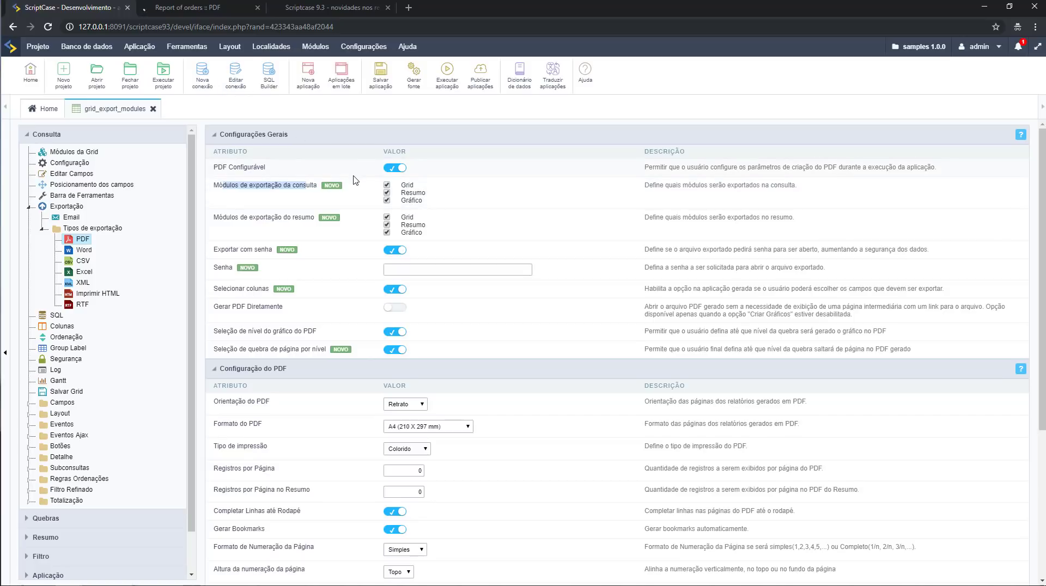
left_click(205, 7)
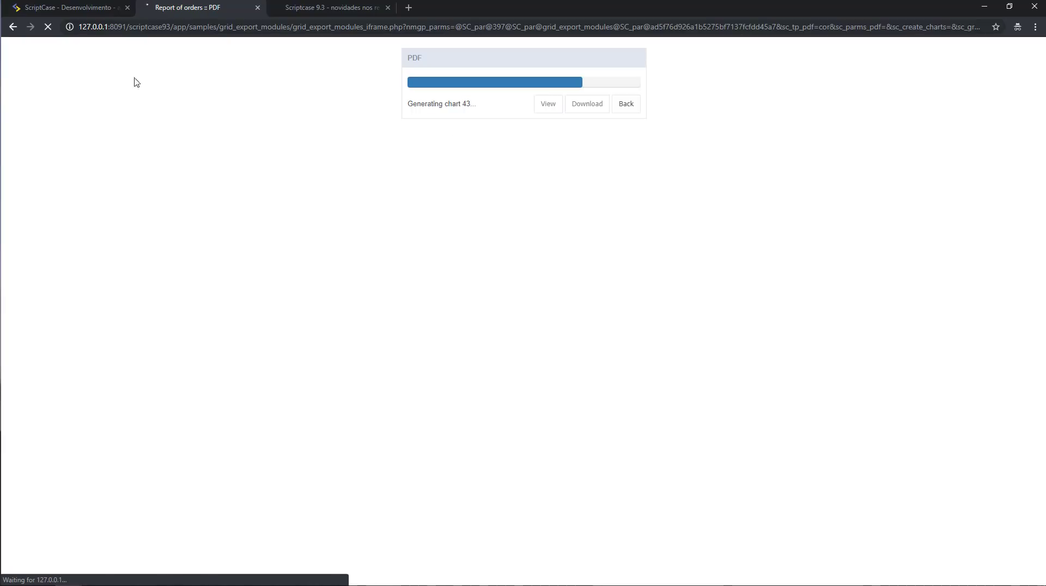
left_click(87, 9)
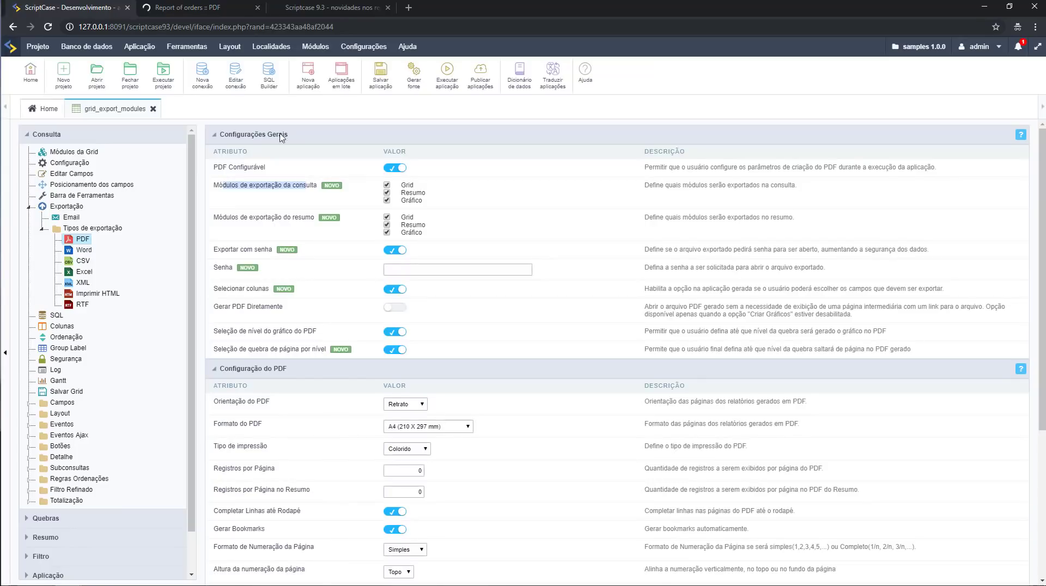
Uncheck Gráfico in both Módulos de exportação rows and close the stalled PDF export tab.
left_click(387, 201)
left_click(388, 233)
left_click(200, 5)
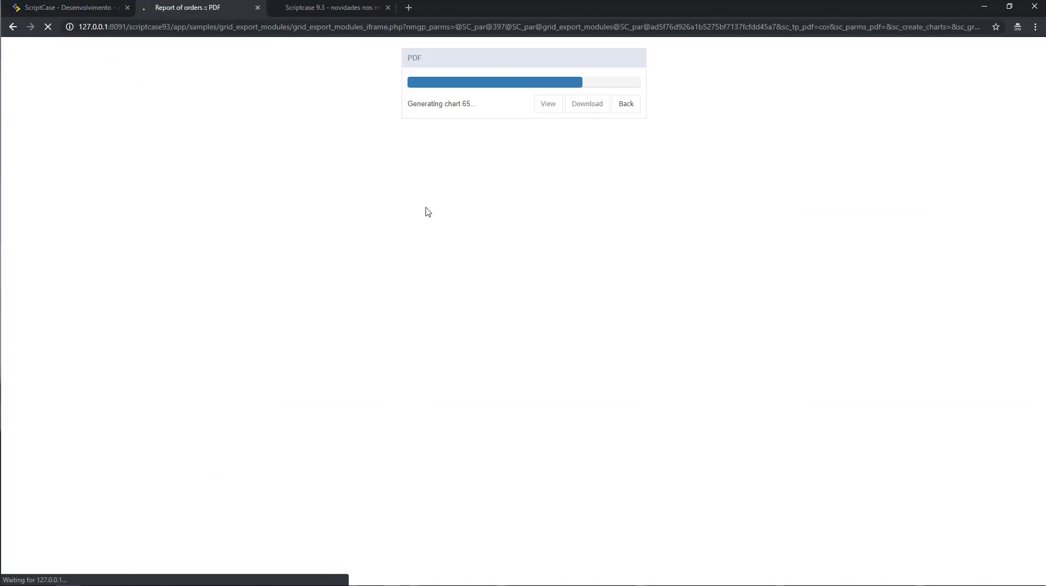
left_click(257, 8)
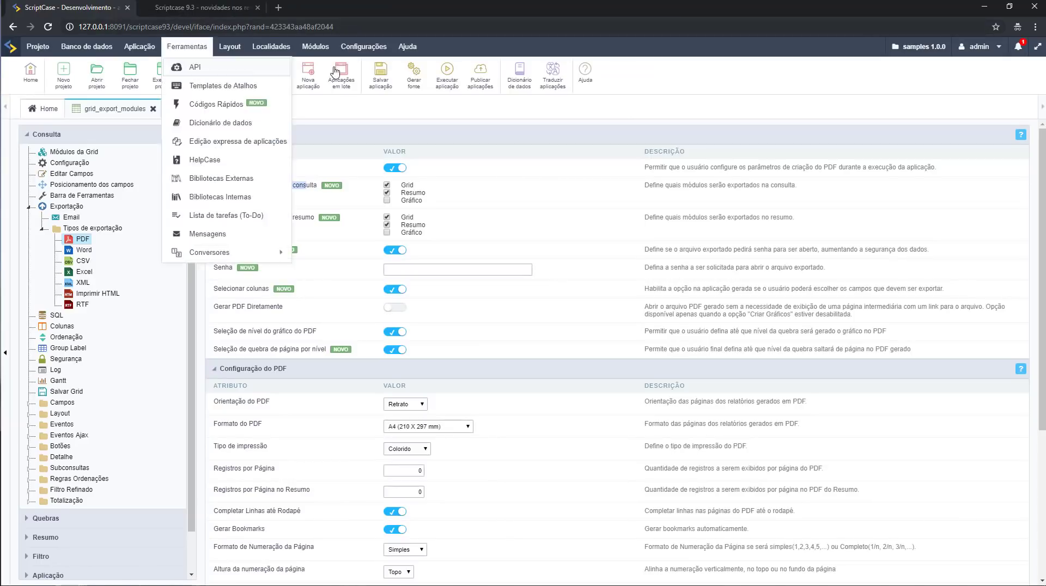
Save the application, enter a PDF export password, and switch PDF Configurável off.
left_click(452, 82)
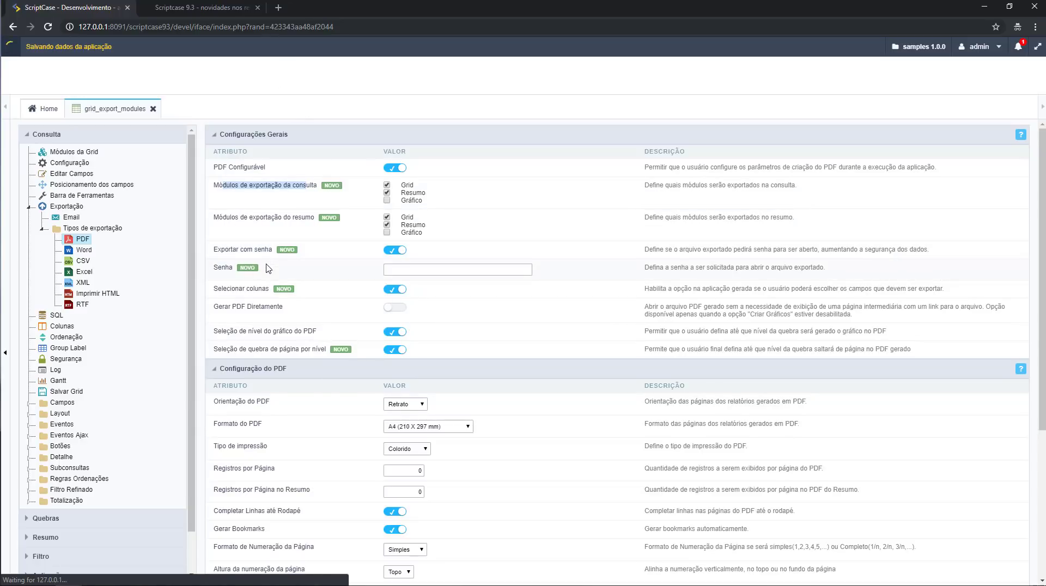
left_click_drag(213, 250, 273, 258)
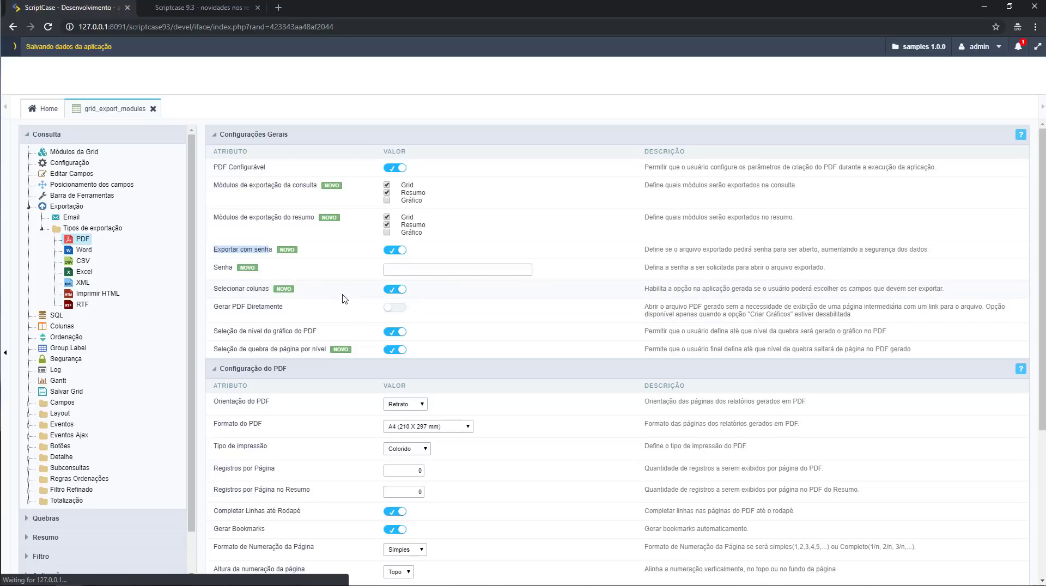
left_click(389, 273)
left_click(390, 271)
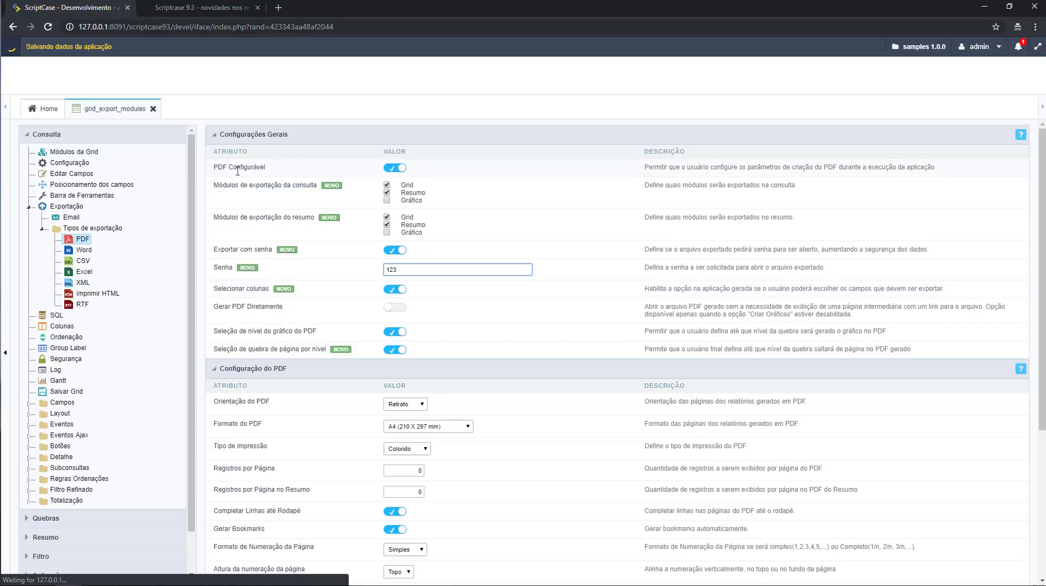
left_click(393, 169)
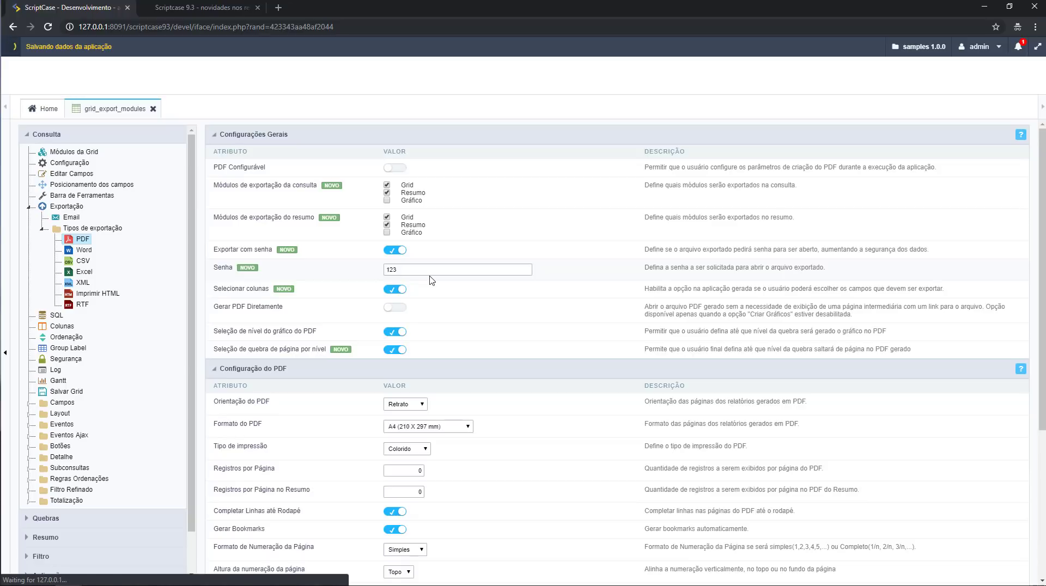
double_click(430, 265)
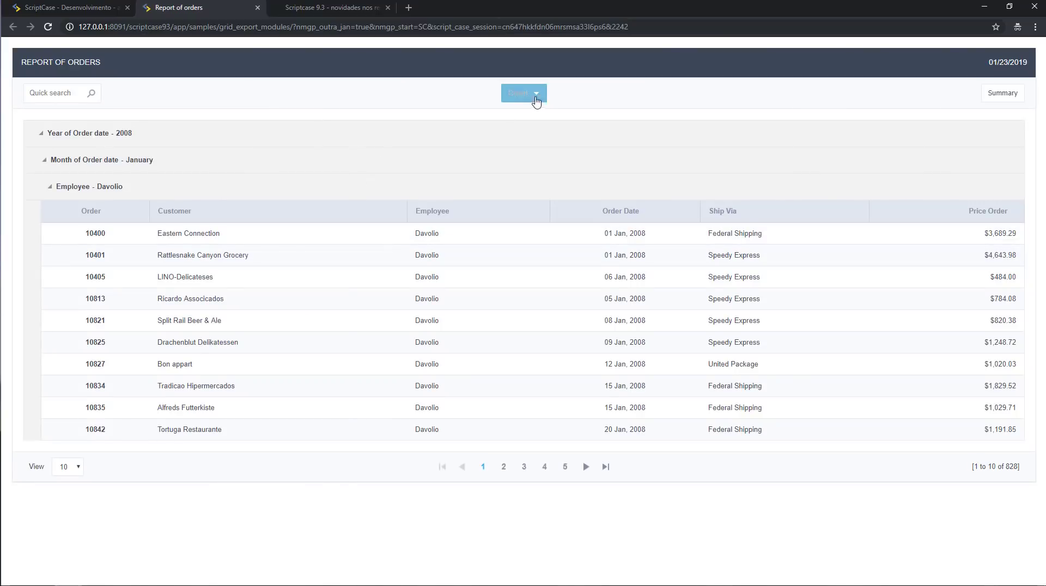
Inspect the report's PDF export dialog for Grid and Summary without chart, then return to the editor.
left_click(539, 96)
left_click(540, 112)
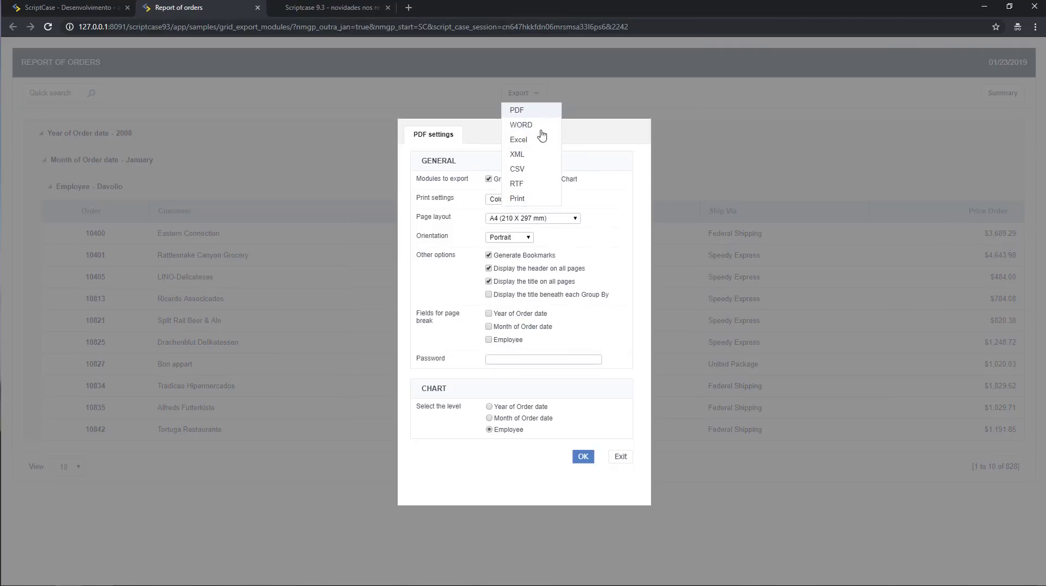
left_click(33, 8)
scroll(60, 499, "down", 3)
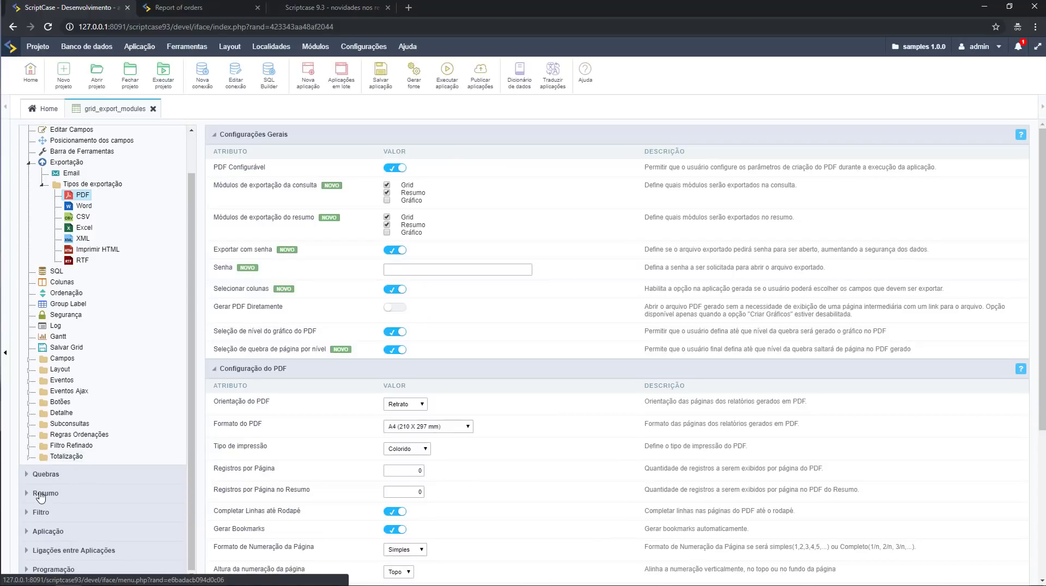
Set Idioma to Português (Brasil) under Aplicação > Configuração and view the regenerated report.
left_click(48, 530)
scroll(57, 509, "down", 1)
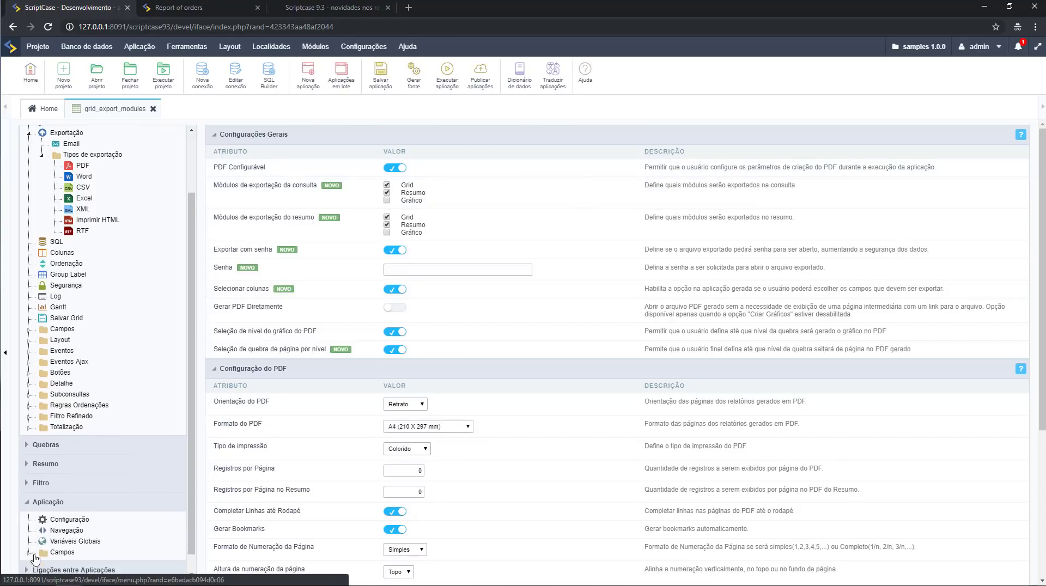
left_click(61, 500)
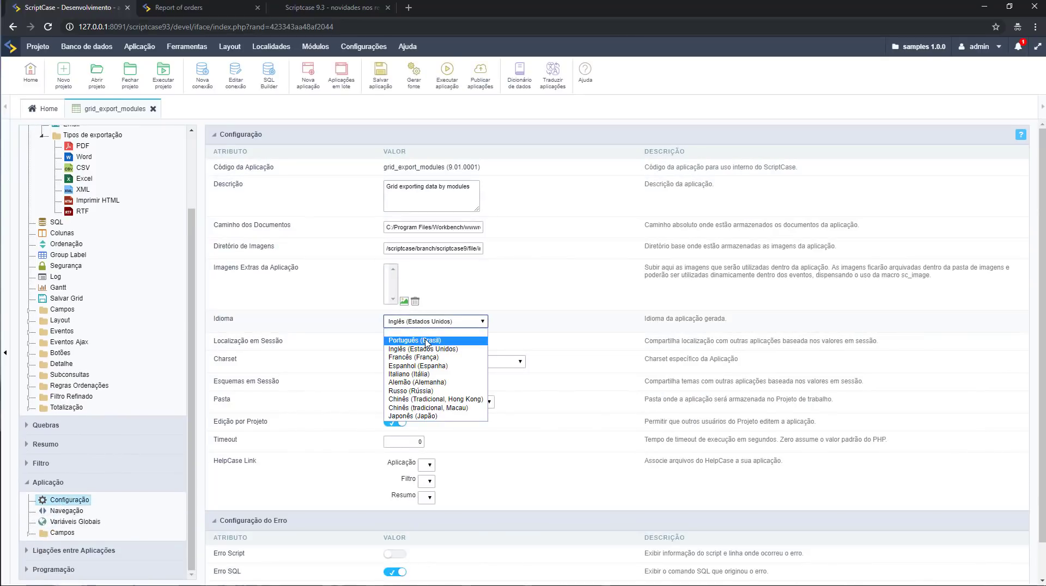
left_click(414, 340)
left_click(447, 73)
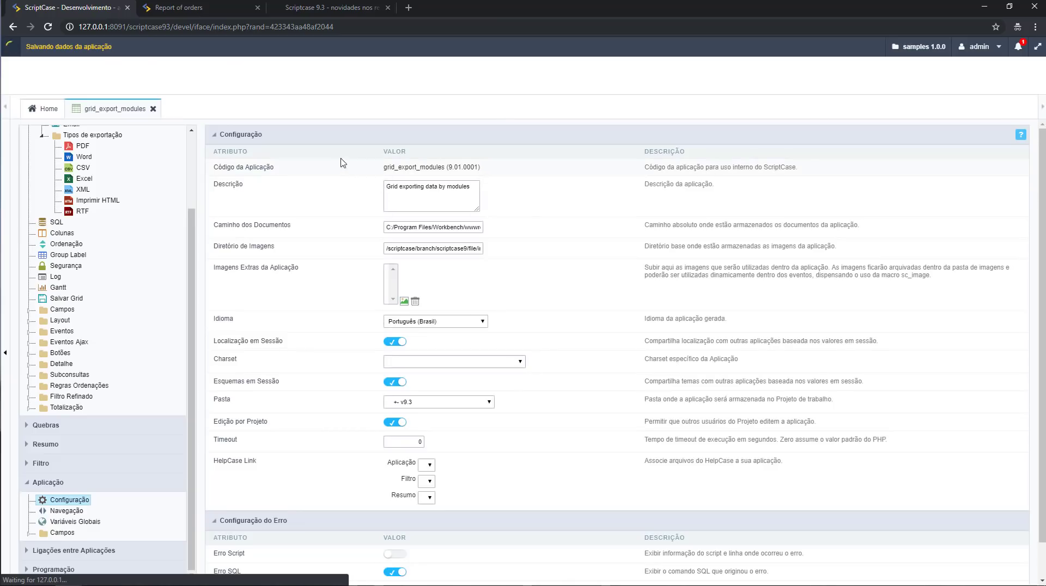
left_click(213, 12)
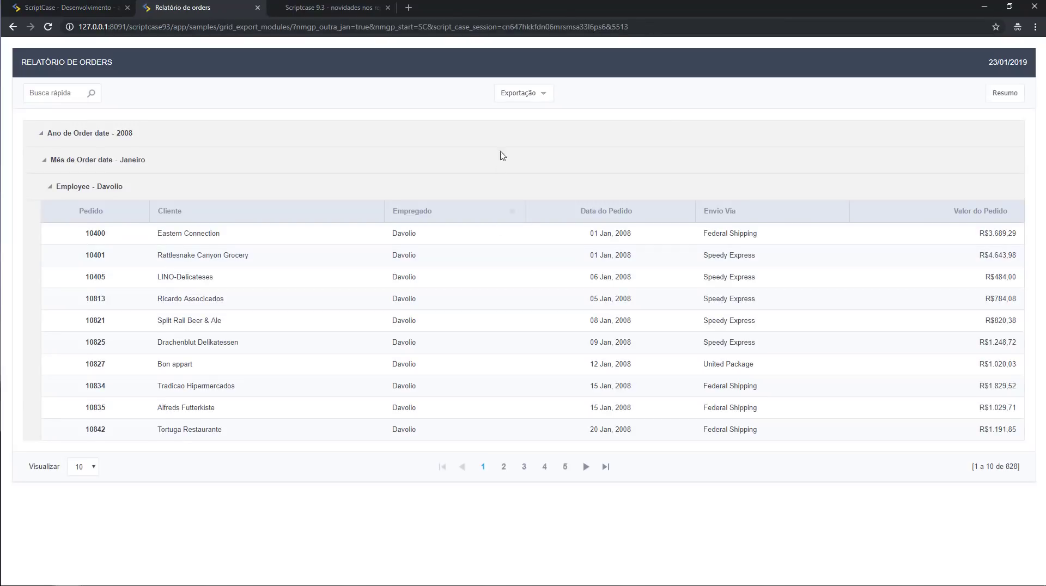
Check the 'Exportar com senha' PDF setting, then enter a password in the report's PDF dialog.
left_click(523, 96)
left_click(523, 111)
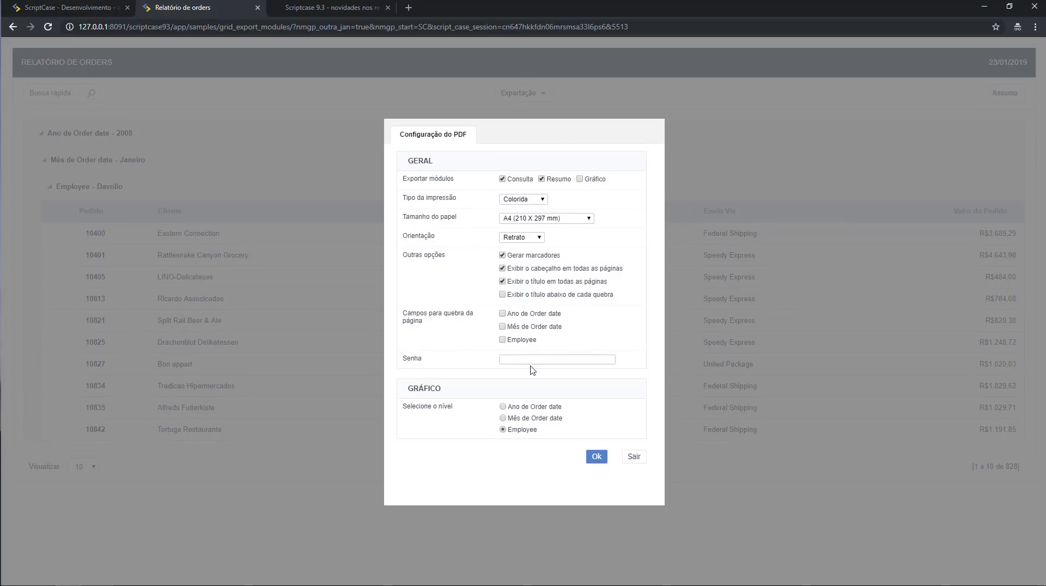
left_click(64, 8)
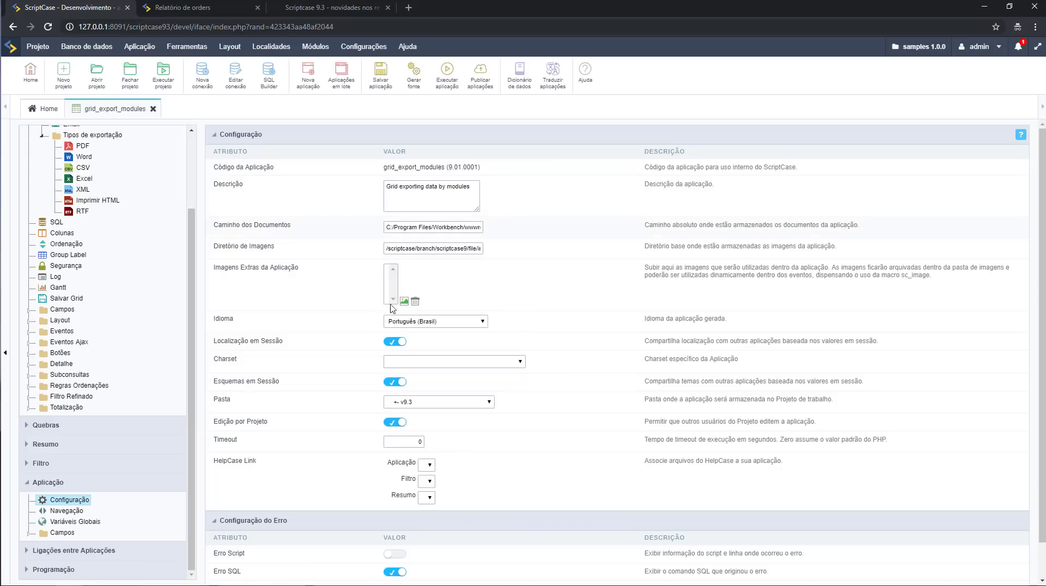
left_click(82, 146)
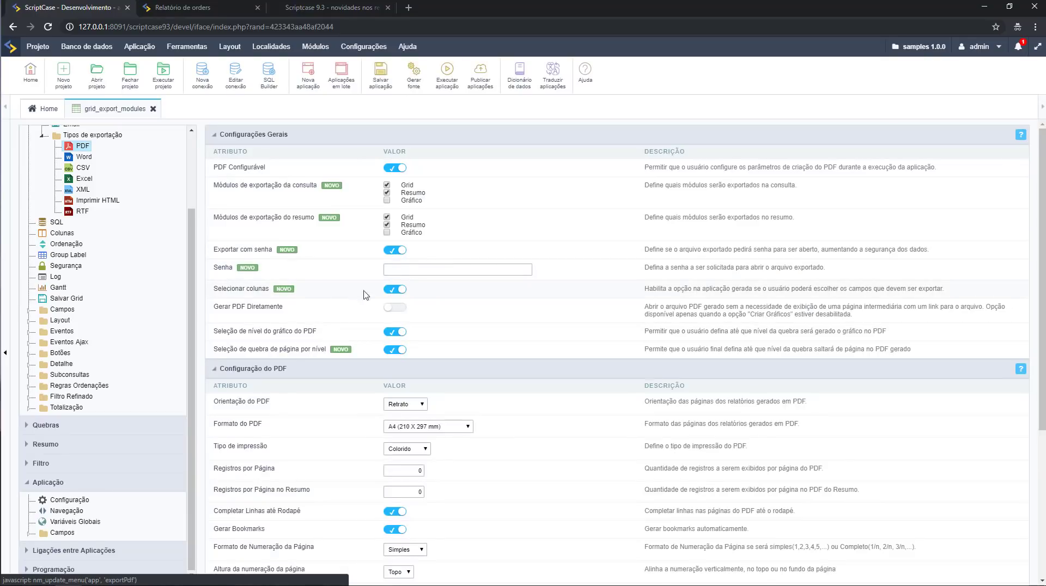
left_click_drag(218, 252, 254, 254)
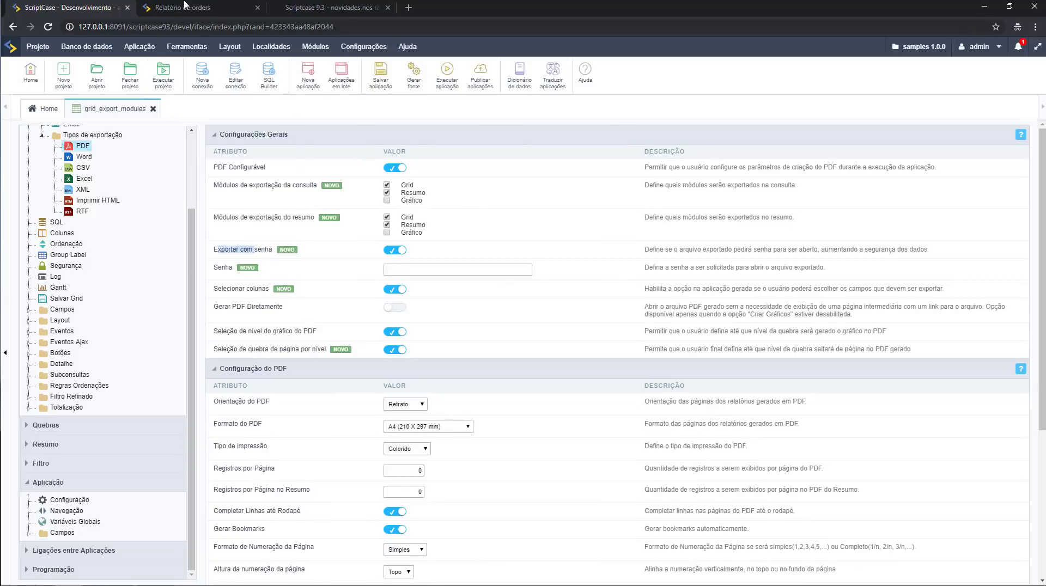
left_click(182, 7)
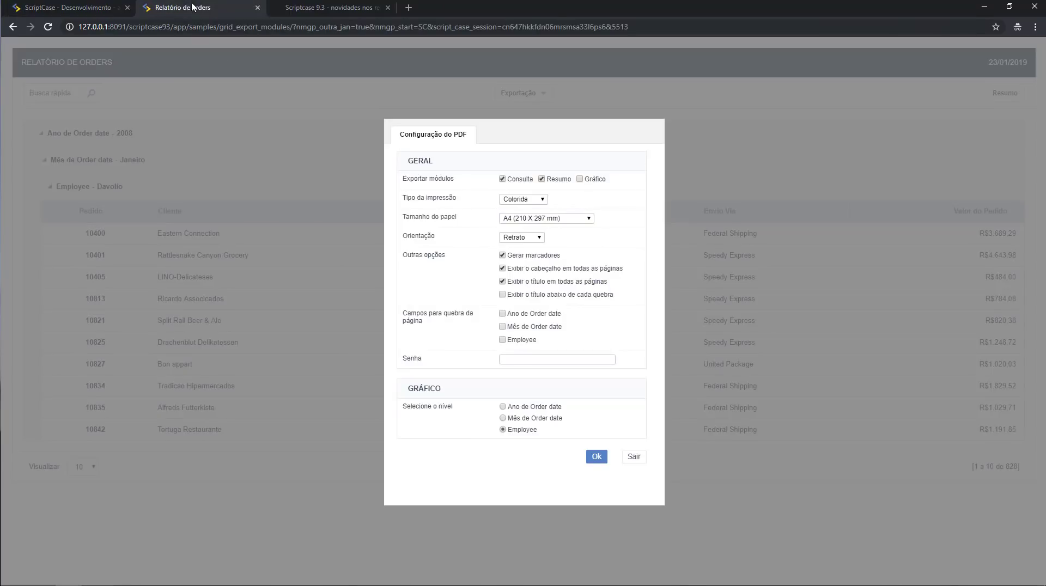
left_click(522, 361)
Generate the password-protected orders PDF, unlock it with the password, and return to the editor.
left_click(597, 457)
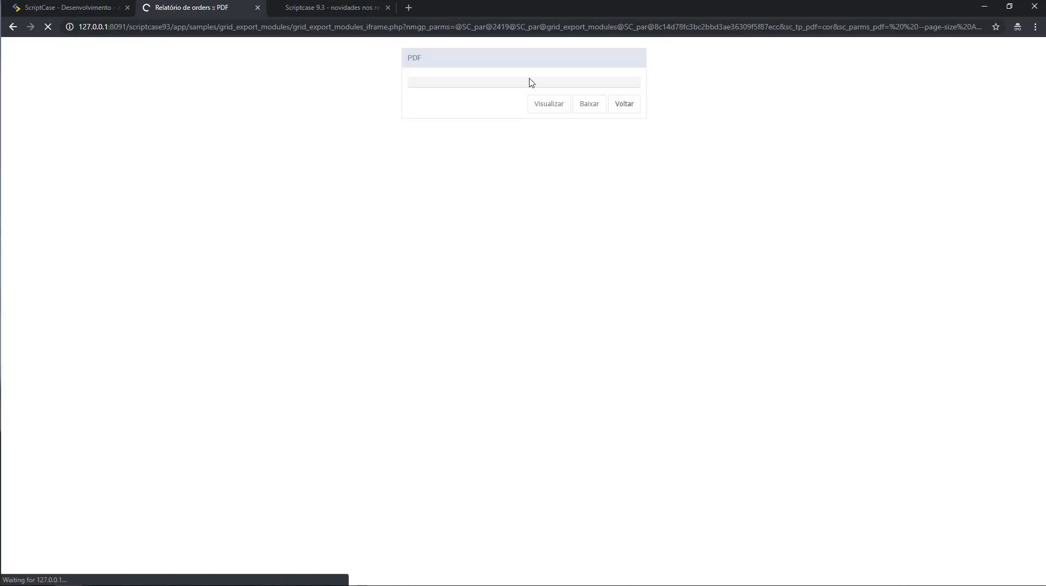
left_click(550, 111)
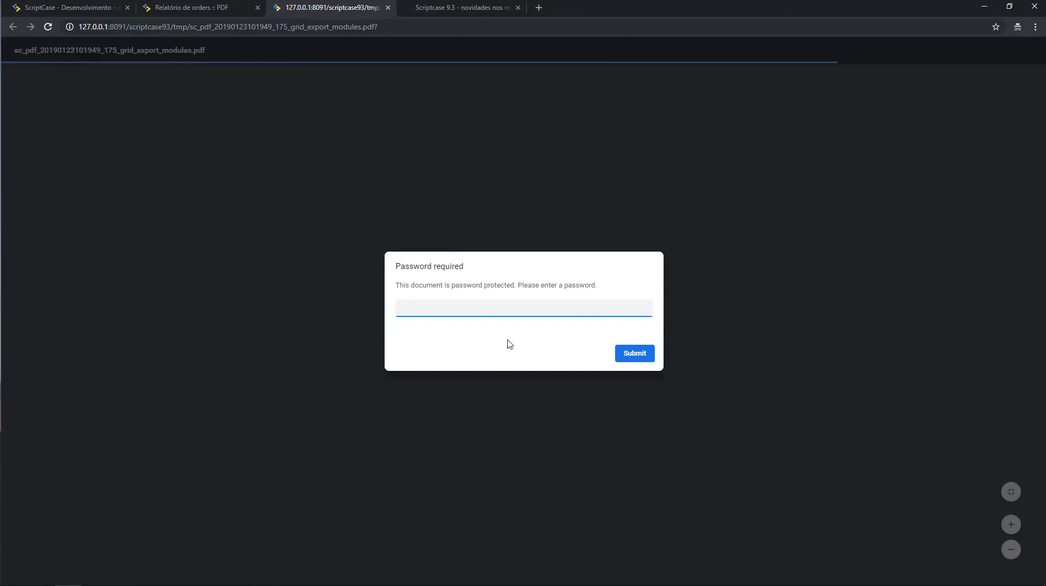
key("Return")
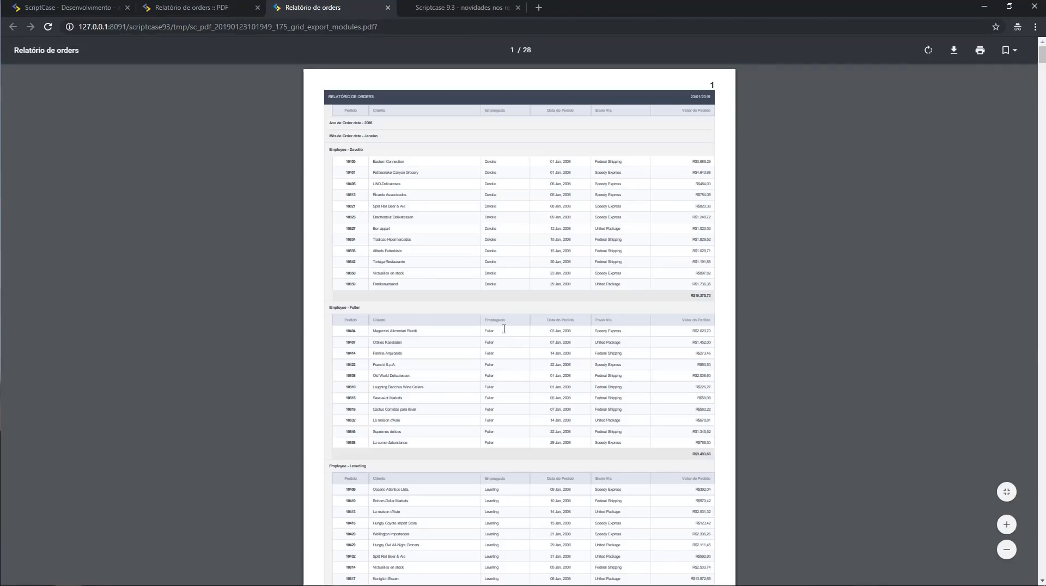
left_click(201, 9)
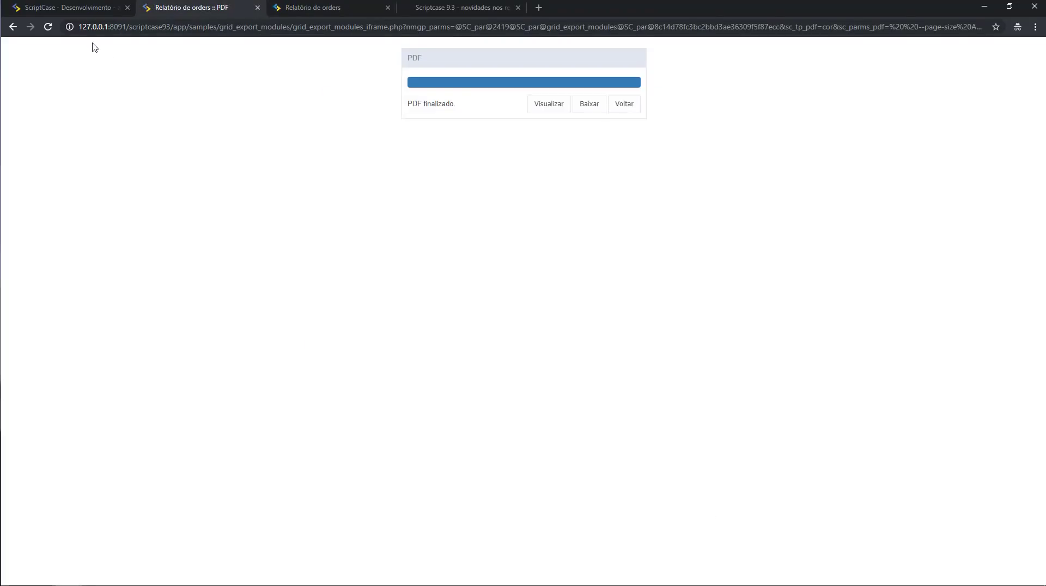
left_click(87, 8)
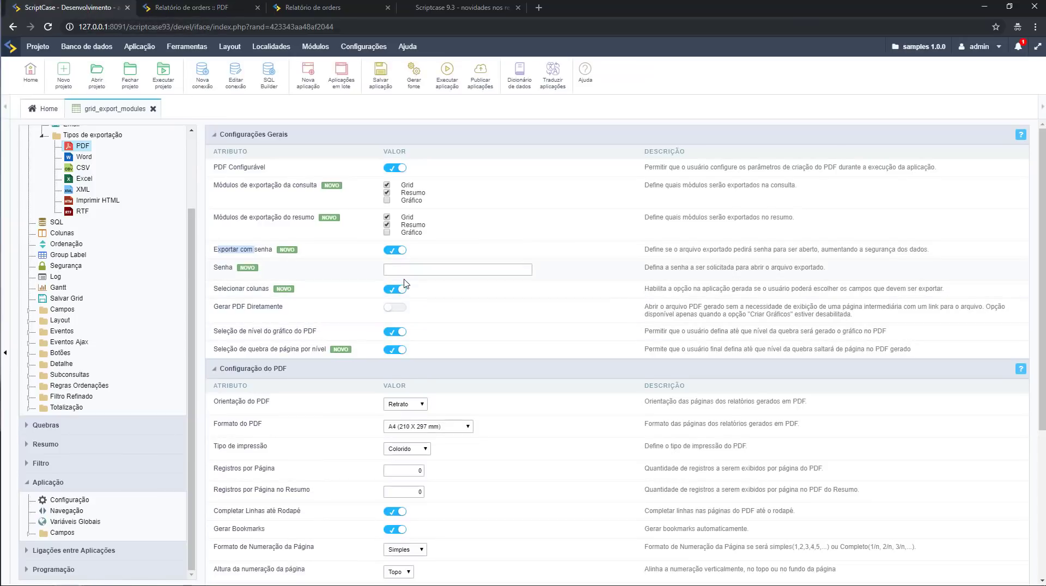
Return to the orders report, review its Configuração do PDF options, and exit with Sair.
left_click(416, 271)
left_click(190, 7)
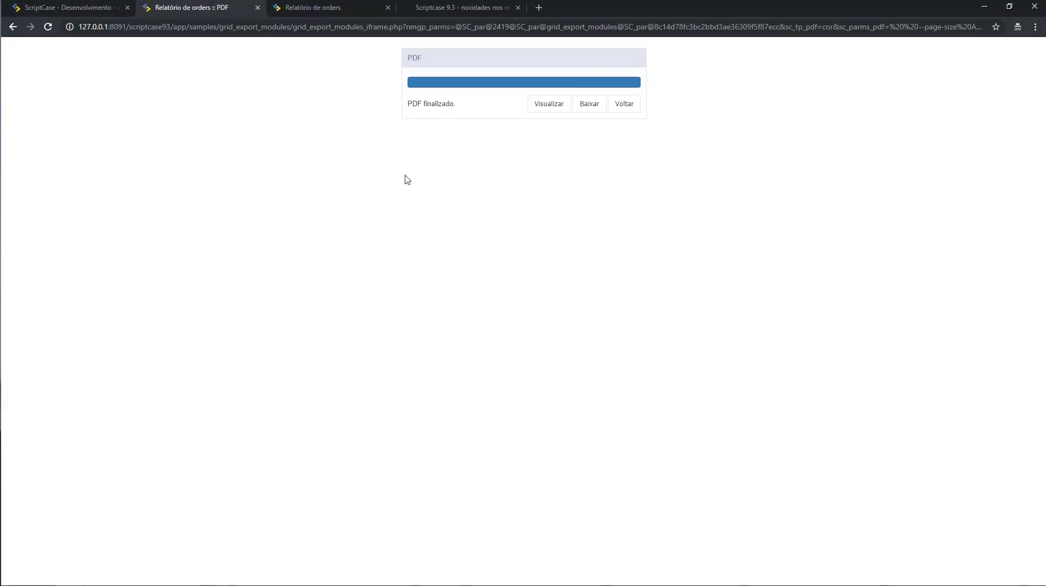
left_click(626, 105)
left_click(531, 94)
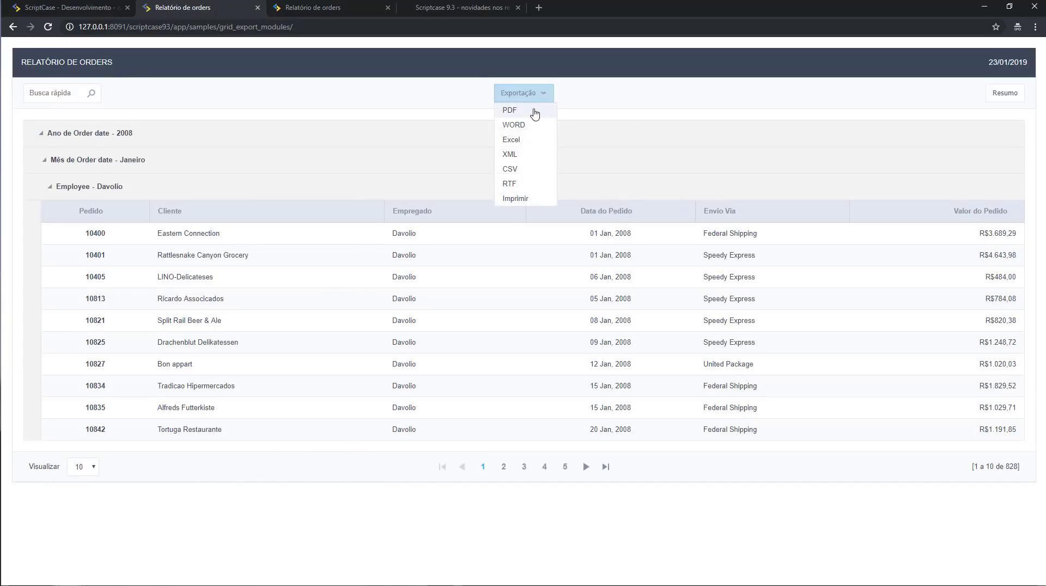
left_click(535, 114)
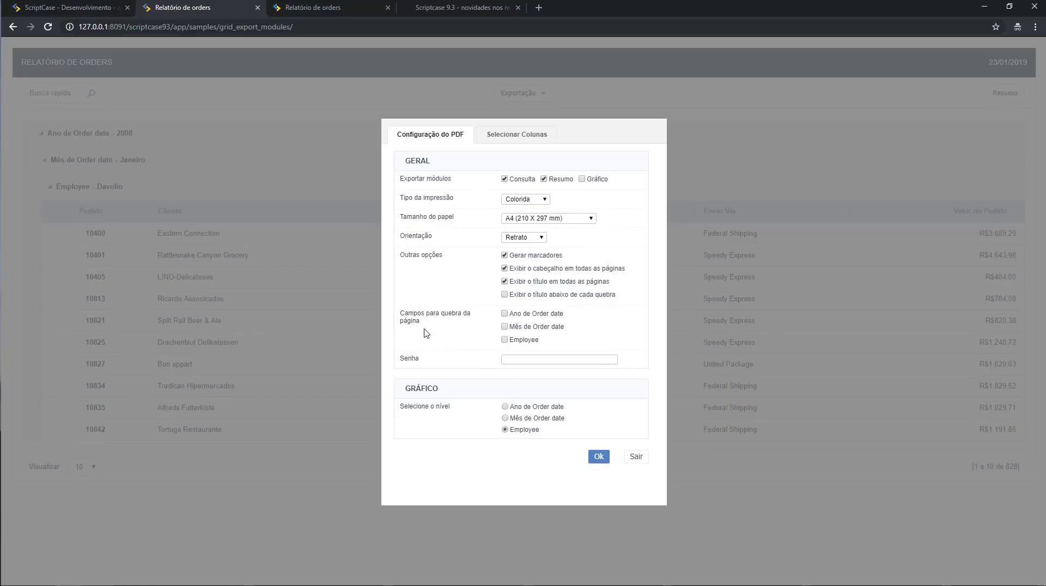
mouse_move(418, 319)
left_mouse_down()
mouse_move(402, 312)
mouse_move(408, 318)
left_mouse_up()
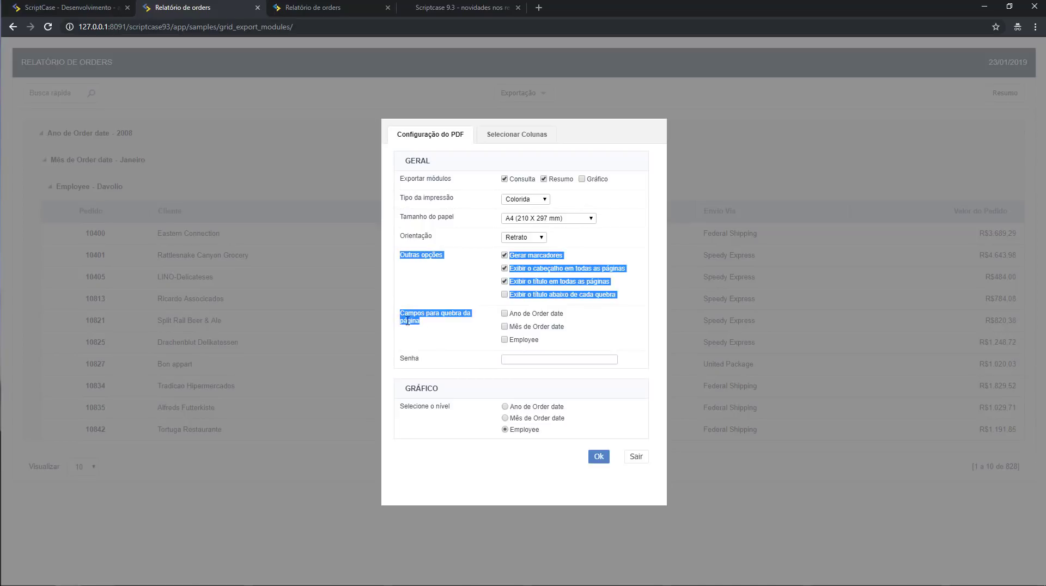
left_click(435, 357)
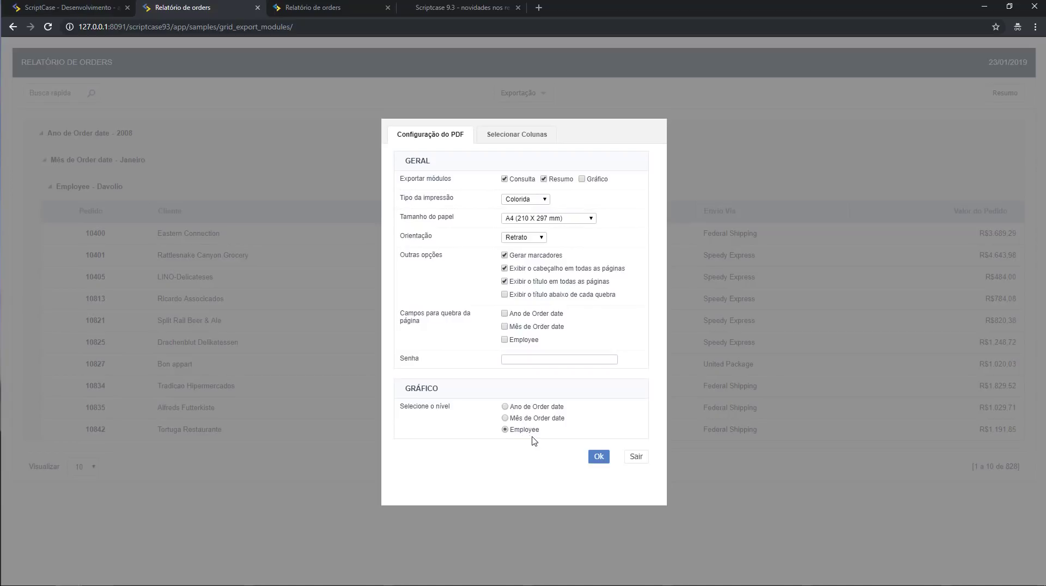
left_click(637, 458)
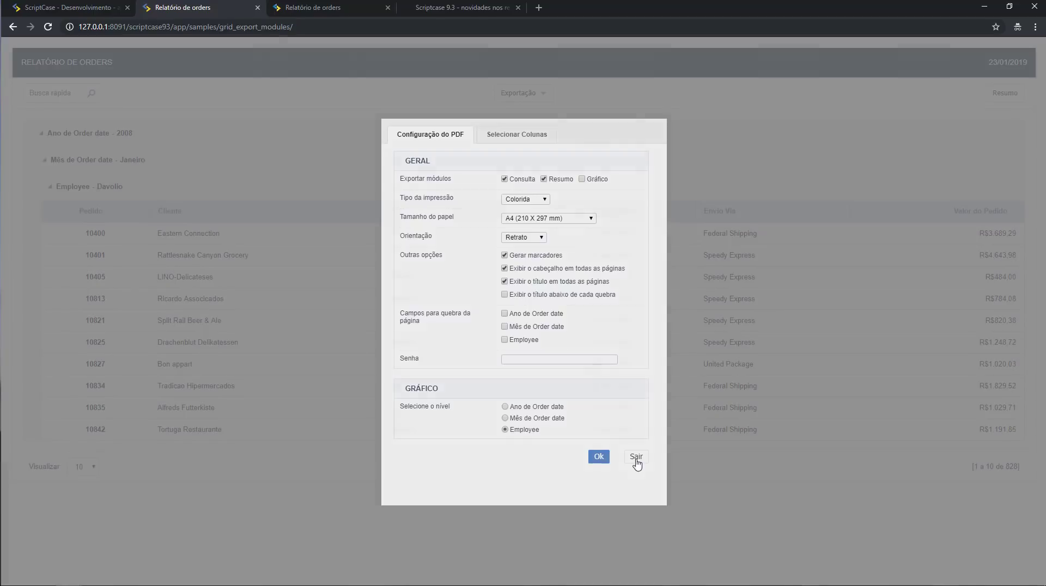
left_click(535, 91)
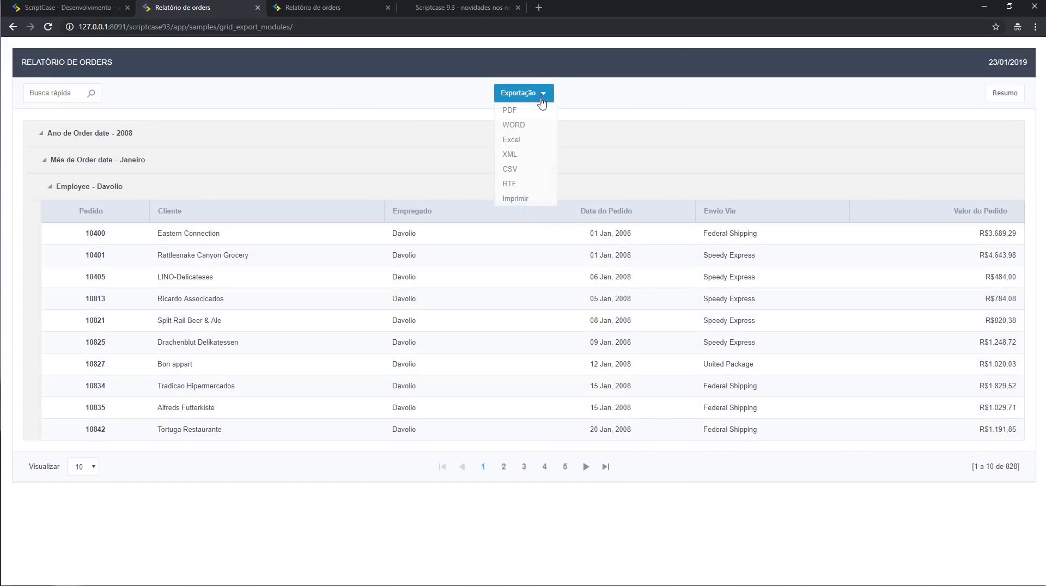
left_click(531, 127)
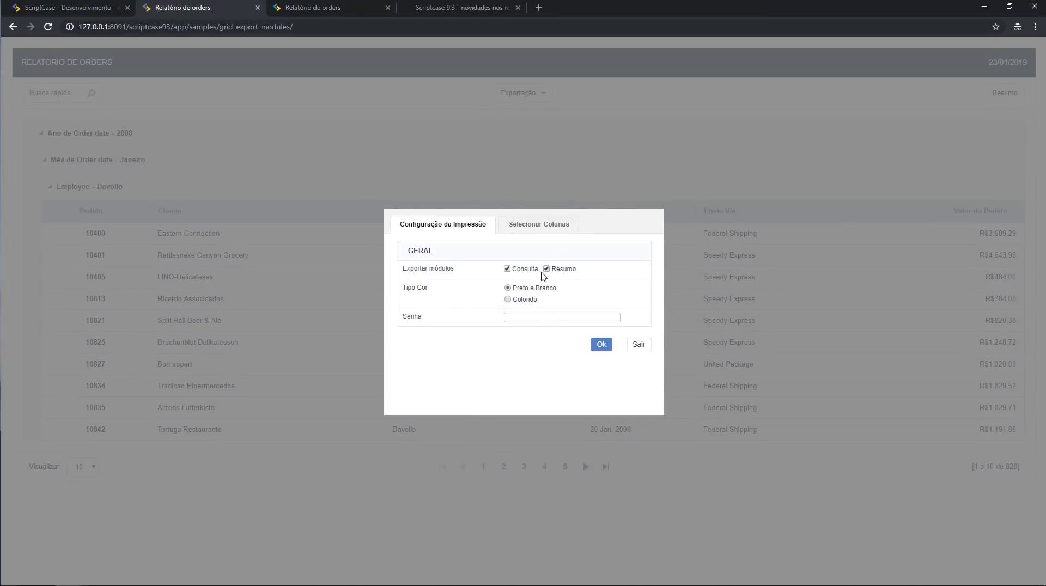
left_click(638, 345)
left_click(550, 94)
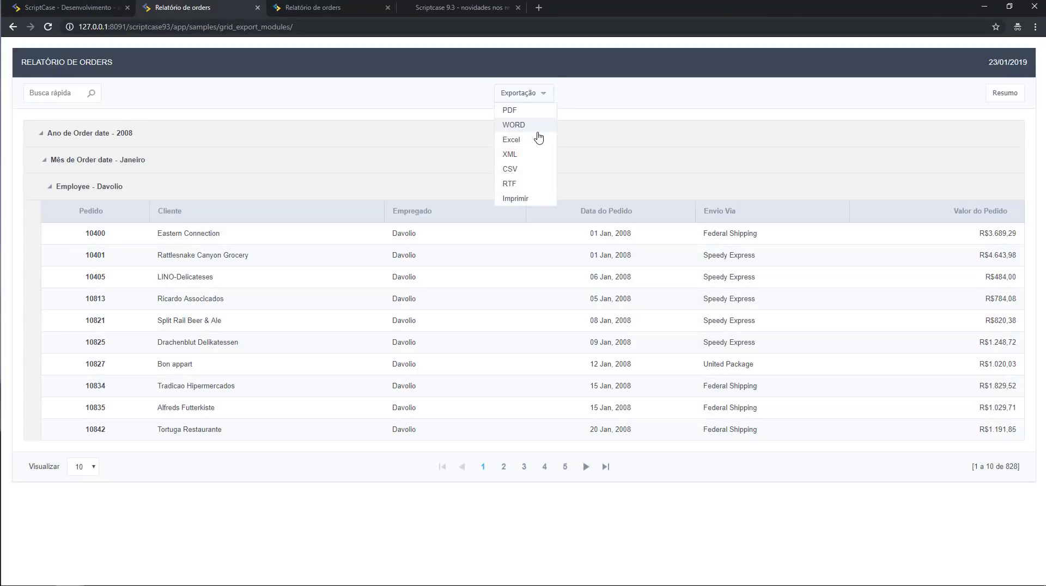
left_click(536, 140)
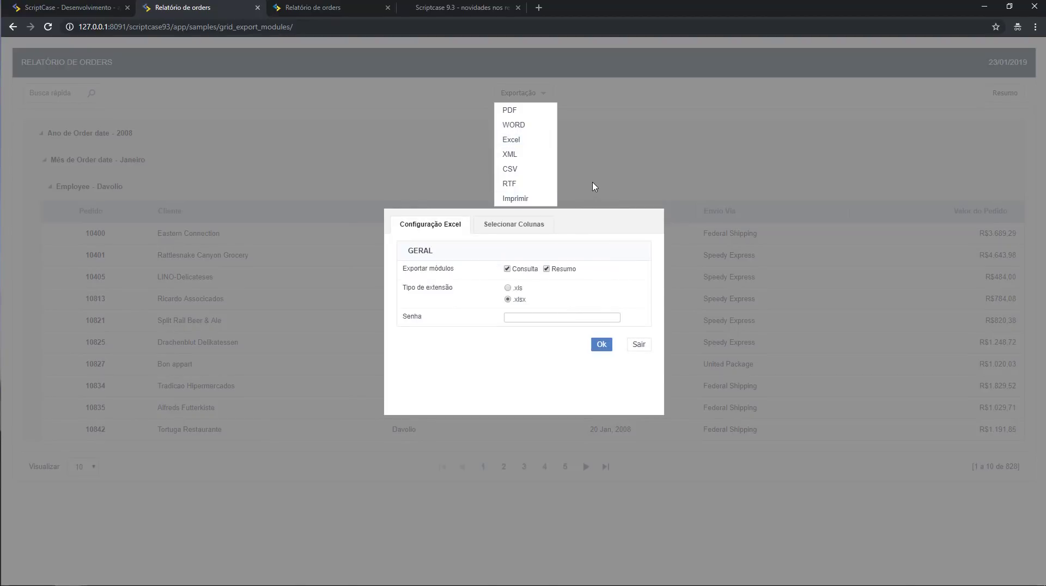
left_click(637, 344)
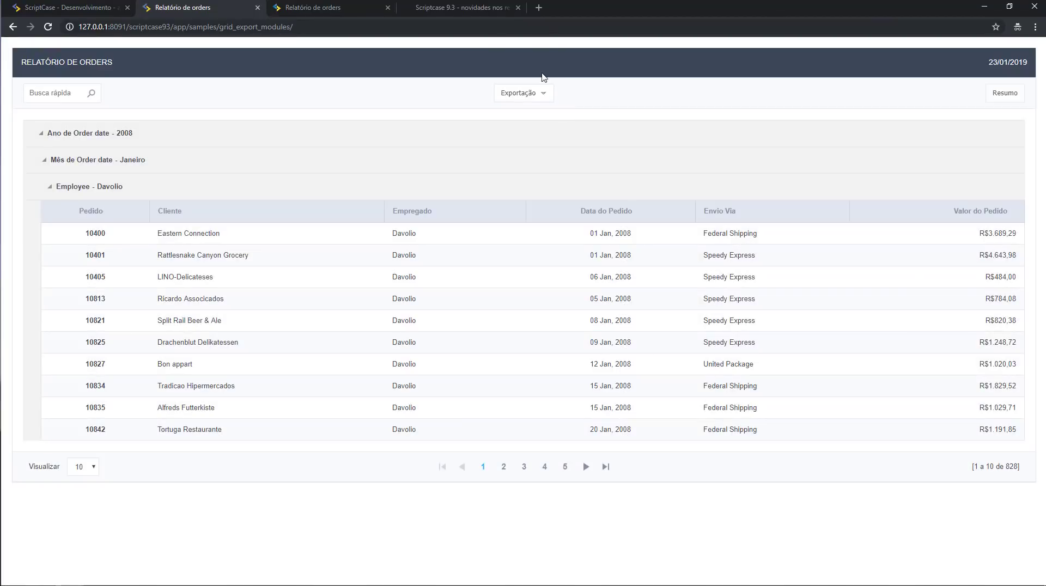
left_click(542, 93)
left_click(538, 160)
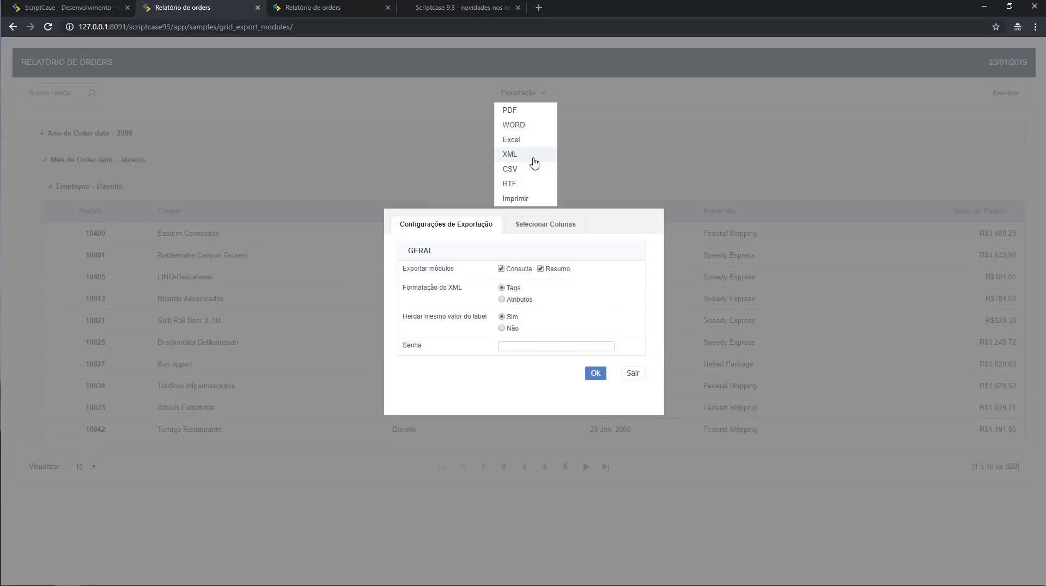
left_click(642, 376)
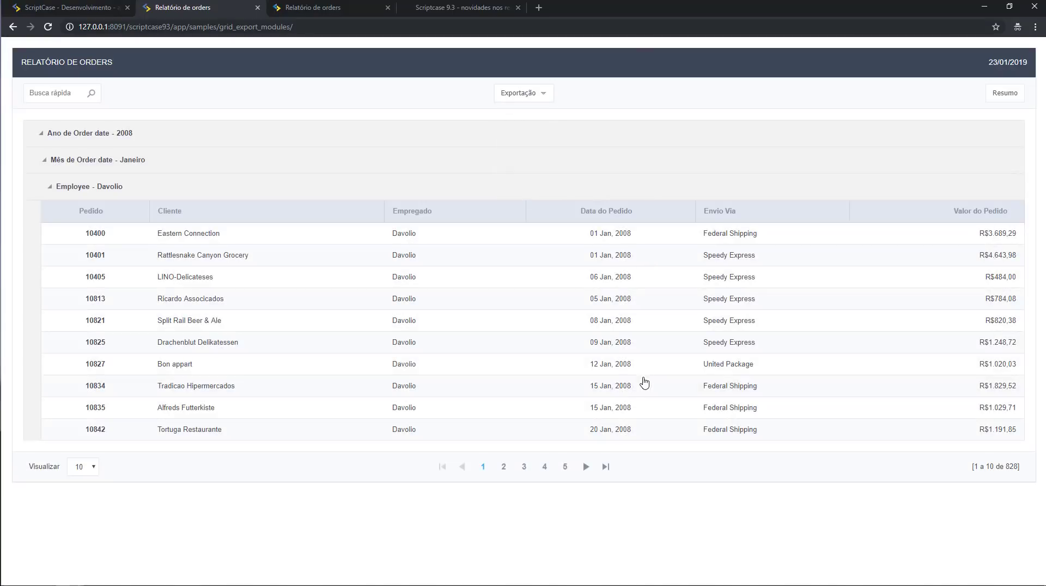
left_click(525, 96)
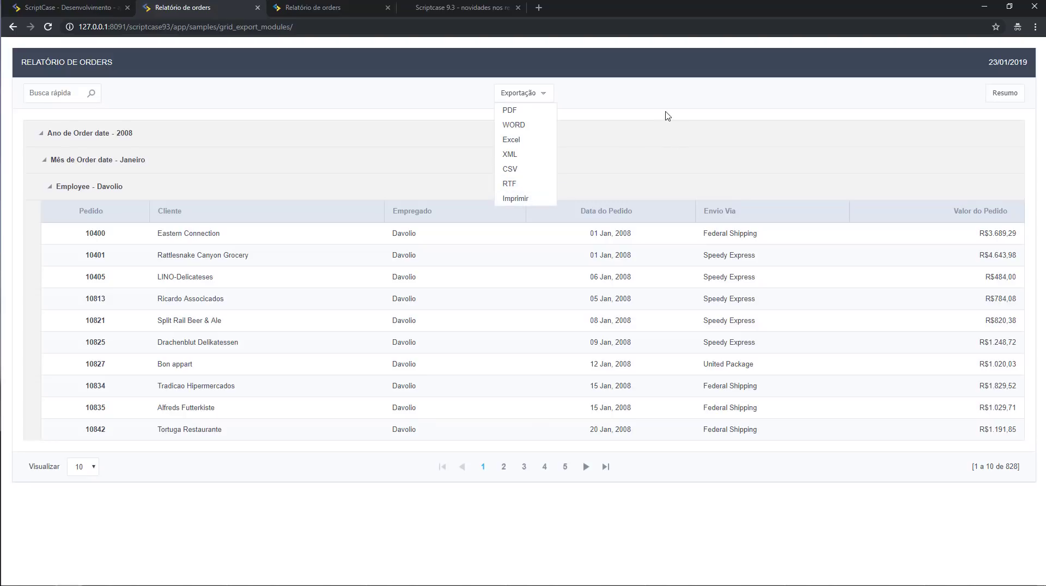
left_click(667, 115)
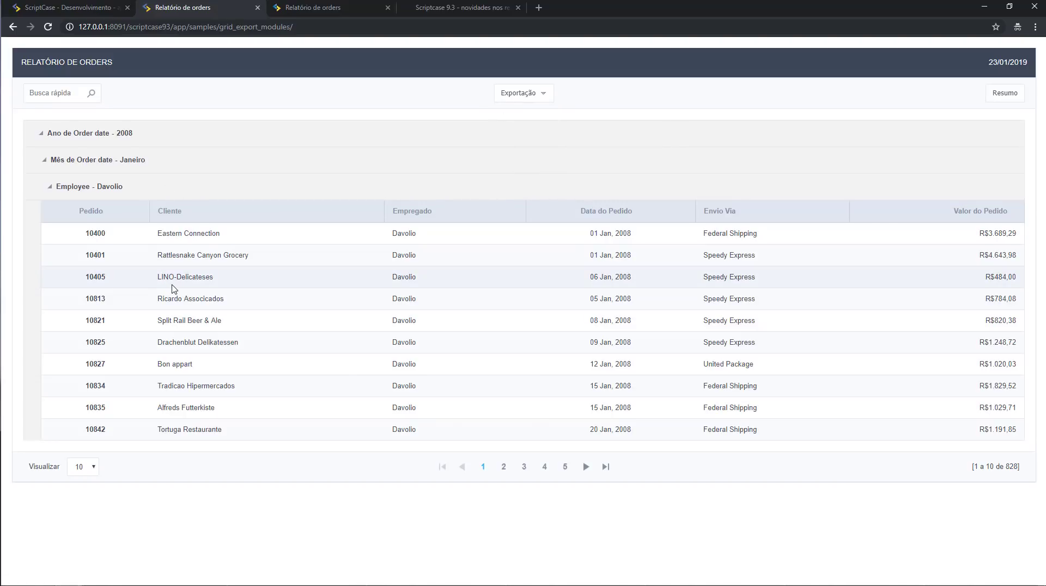
Expand Quebras and open the group-break settings, then switch to the 'Relatório de orders' tab.
left_click(99, 13)
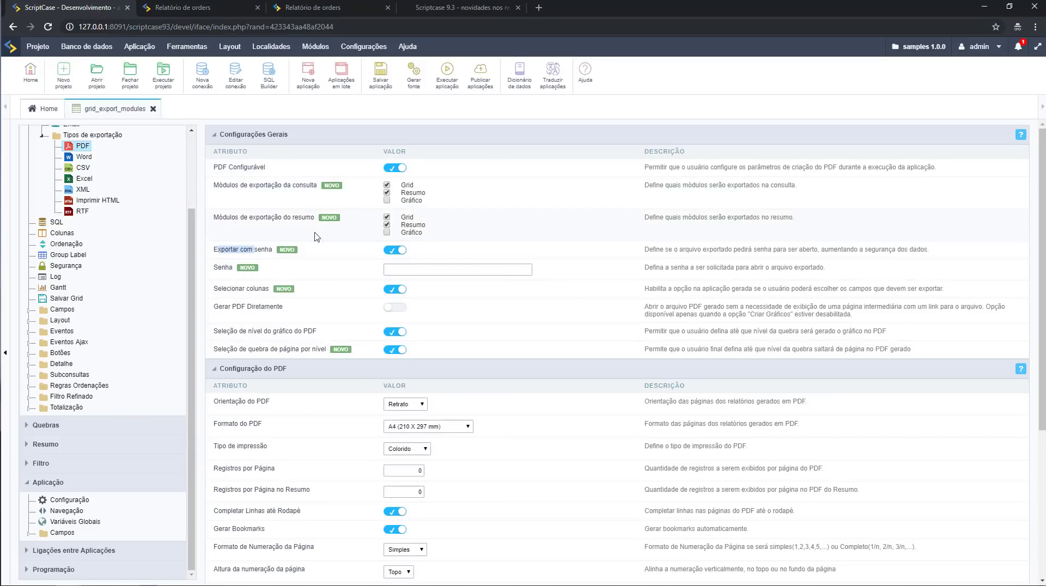
scroll(317, 236, "down", 4)
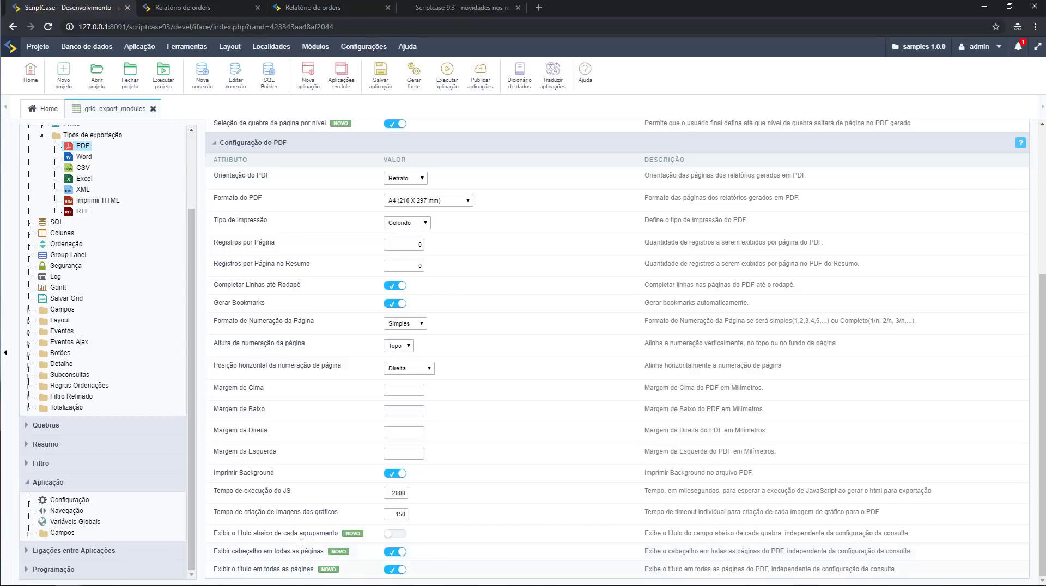
scroll(358, 233, "up", 4)
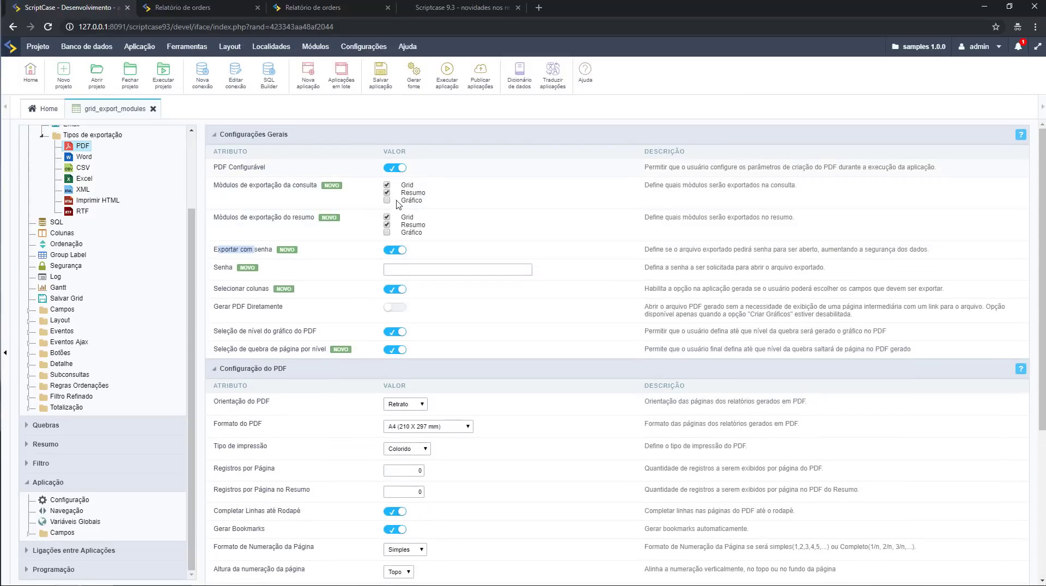
scroll(450, 528, "down", 4)
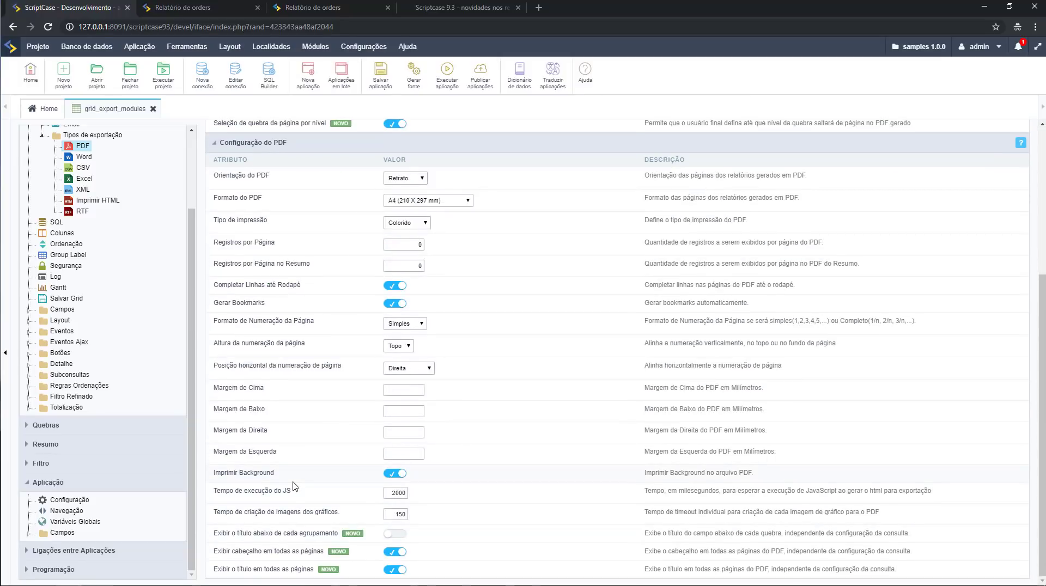
scroll(294, 487, "up", 4)
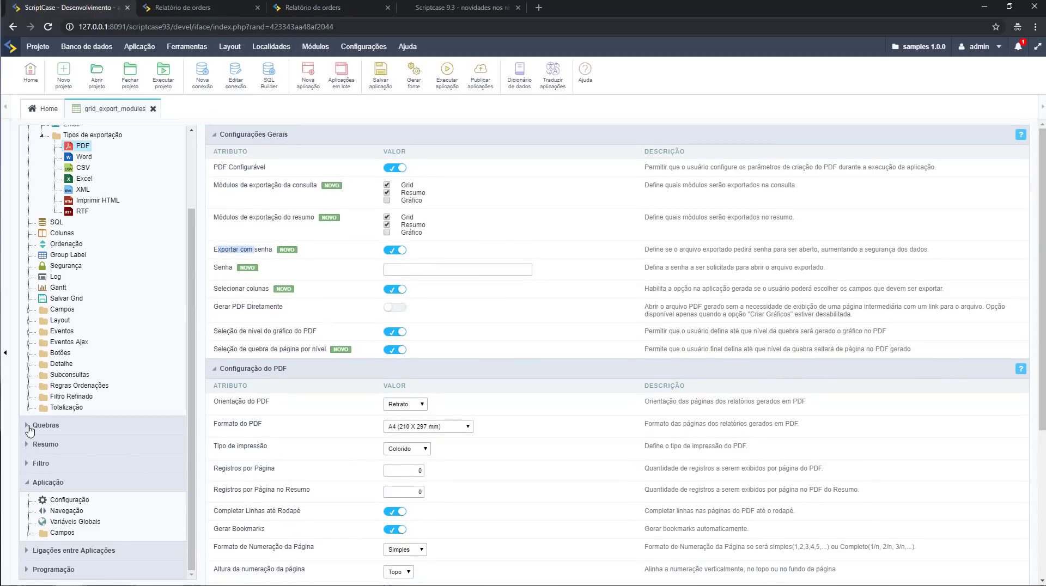
left_click(30, 430)
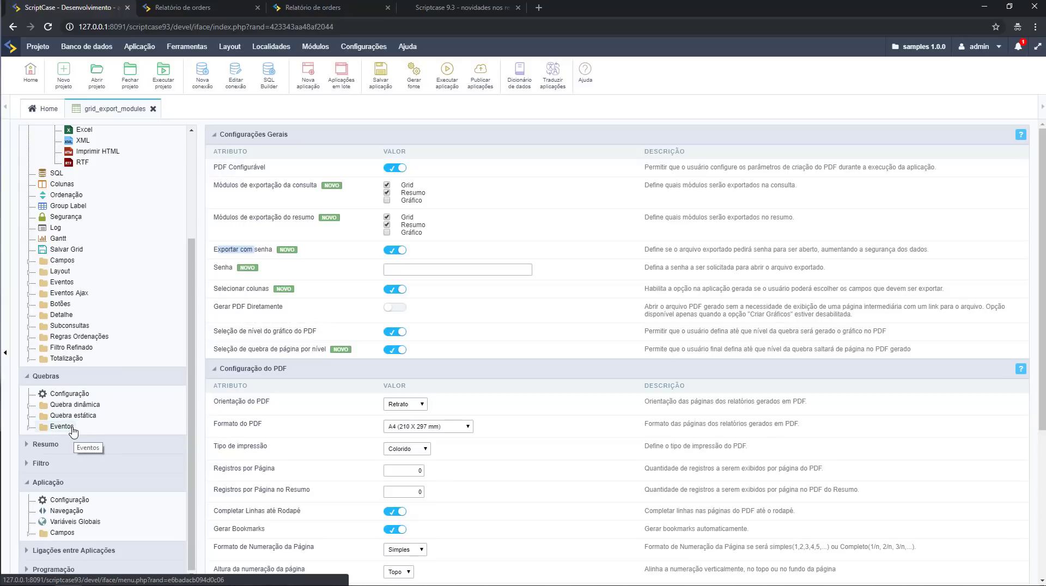
left_click(68, 394)
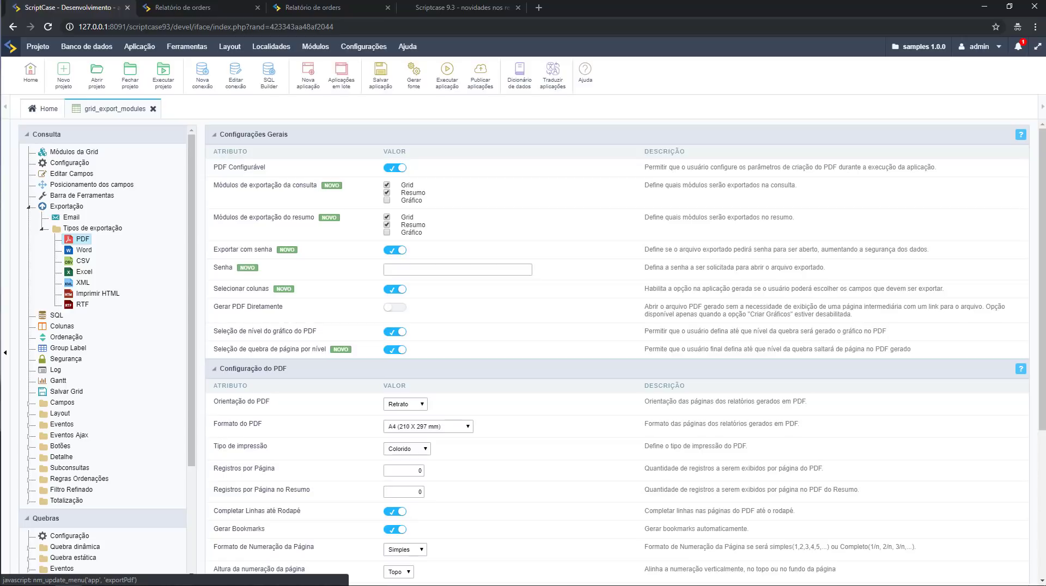
left_click(169, 8)
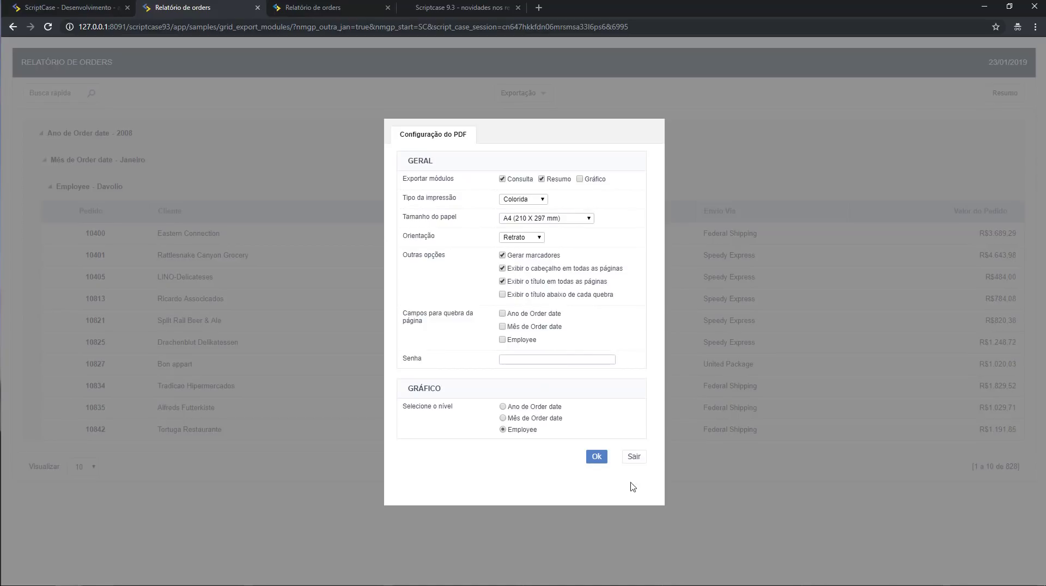
Export the orders report to PDF and open the finished file with Visualizar.
left_click(634, 458)
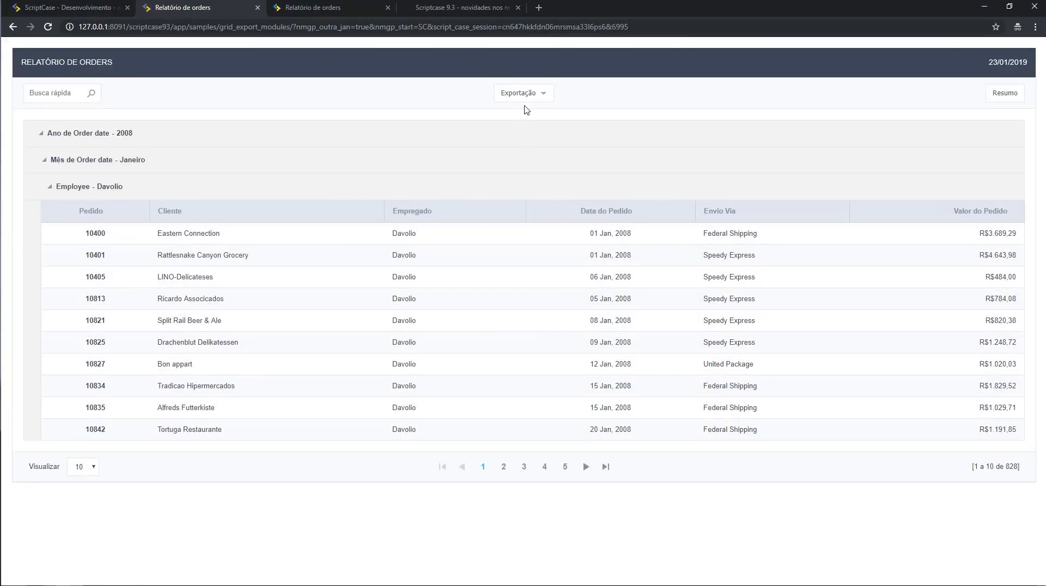
left_click(527, 97)
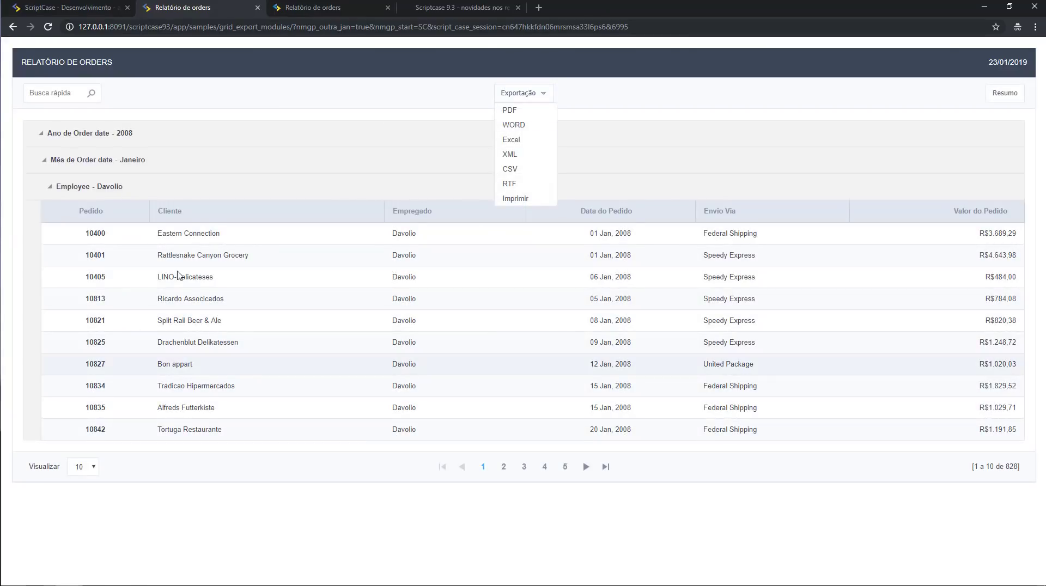
left_click(502, 423)
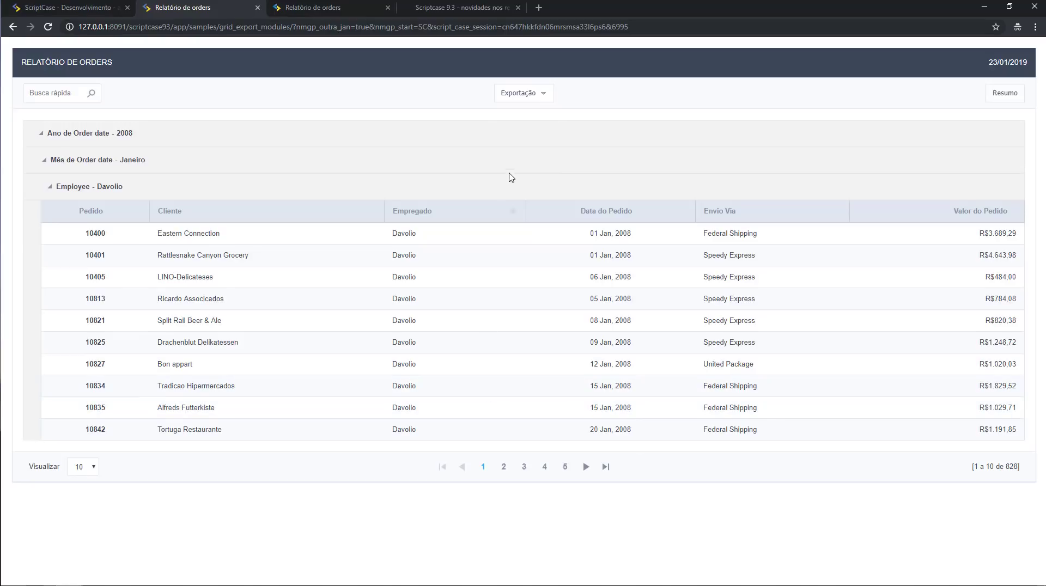
left_click(525, 96)
left_click(510, 111)
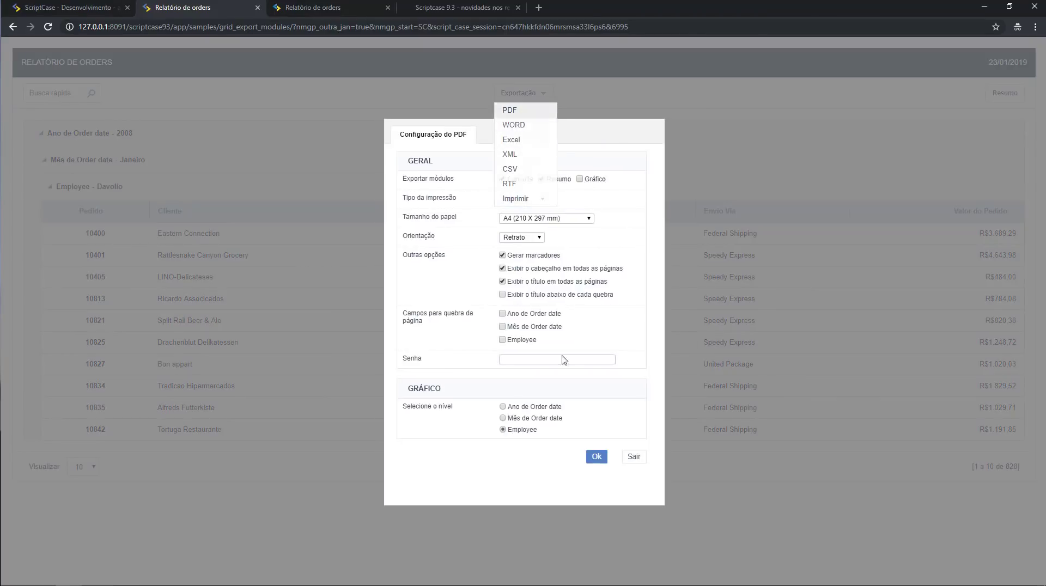
left_click(592, 465)
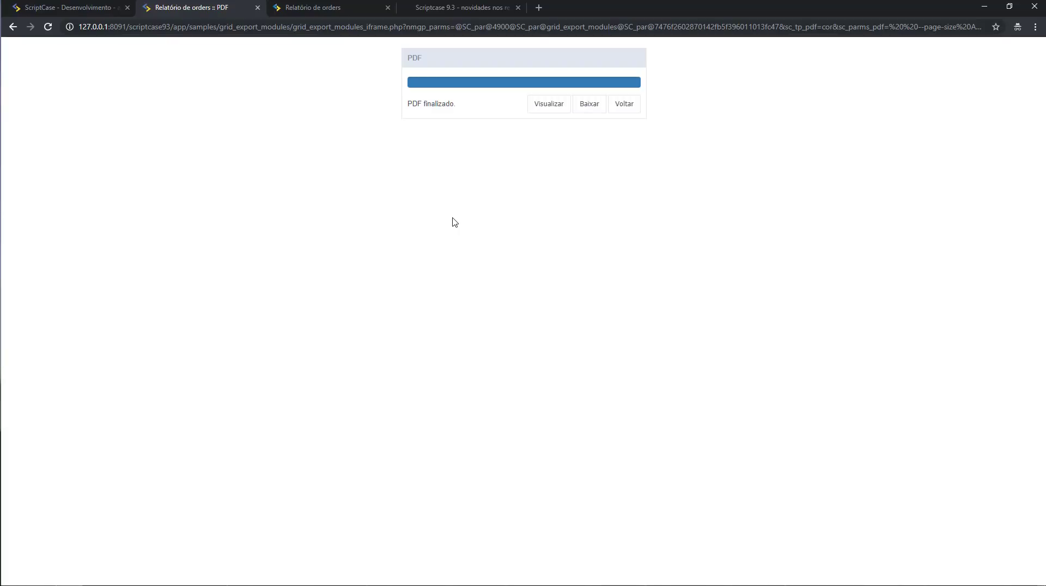
left_click(554, 106)
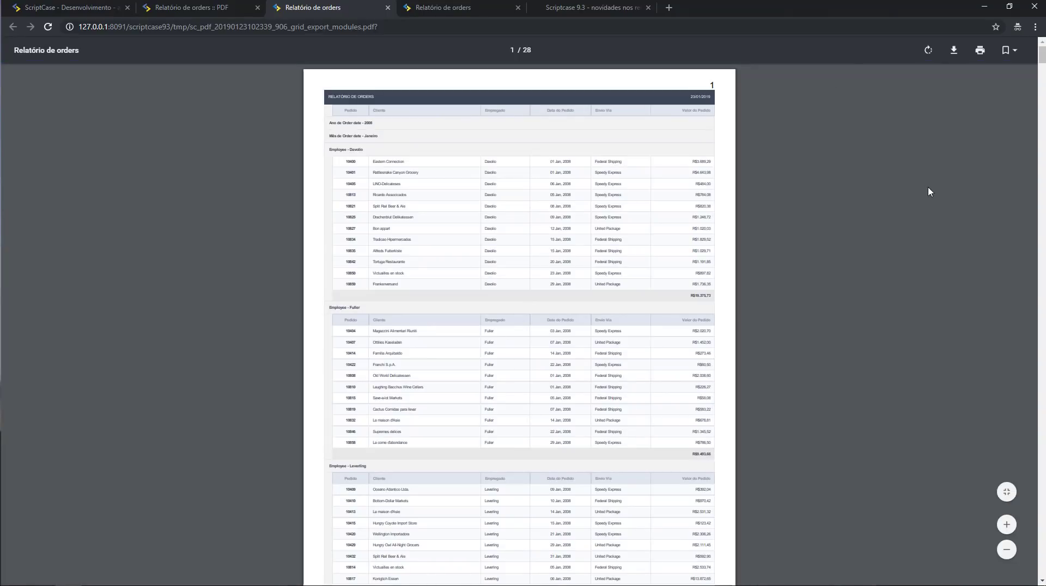
Scroll through the pages of the exported 28-page orders PDF.
scroll(930, 192, "up", 3, "ctrl")
scroll(908, 247, "up", 2)
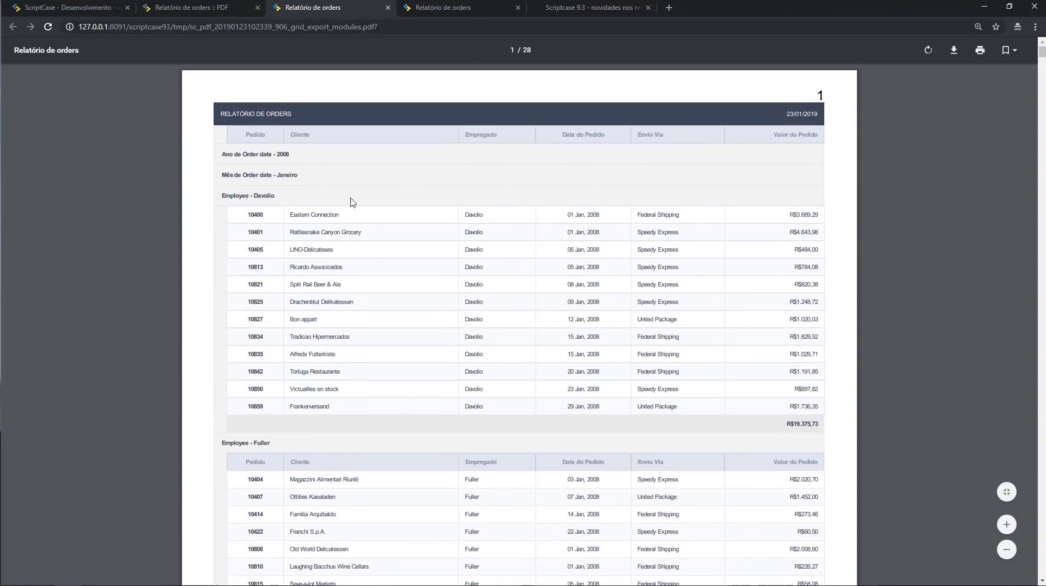
scroll(431, 264, "down", 6)
scroll(436, 273, "down", 8)
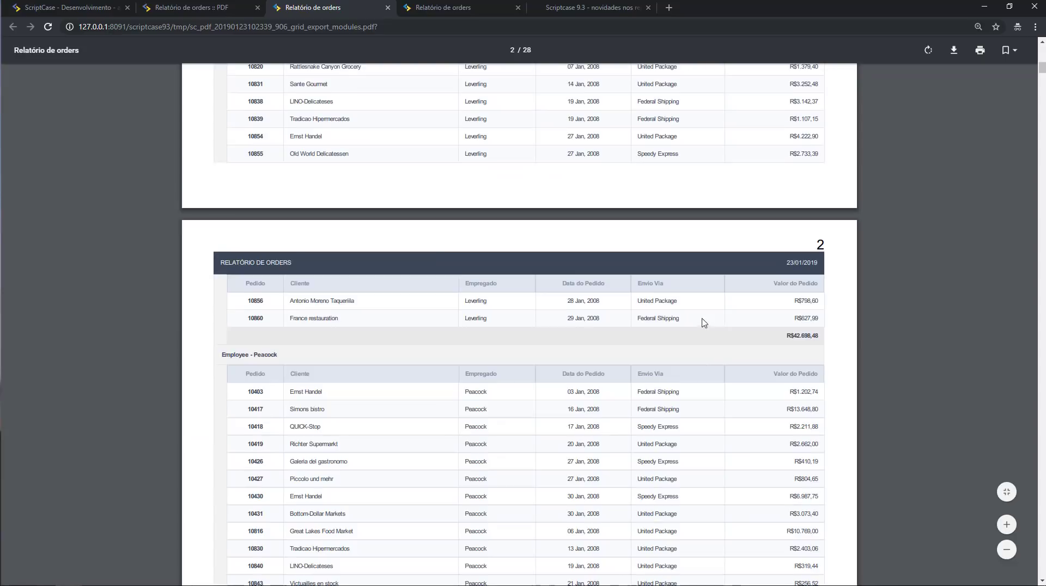
scroll(708, 313, "down", 3)
scroll(600, 322, "up", 13)
scroll(526, 330, "up", 5)
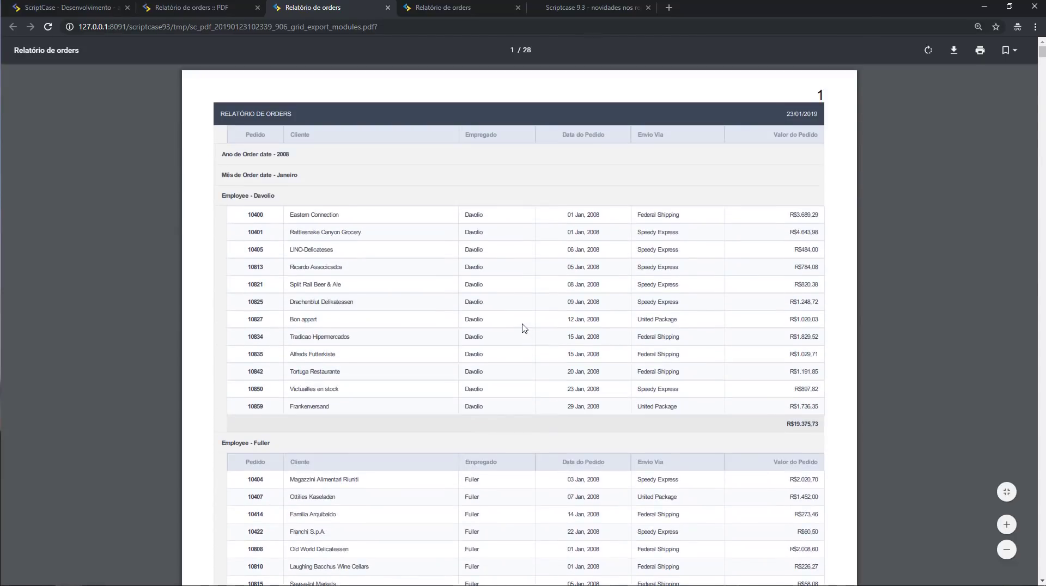
scroll(531, 270, "down", 8)
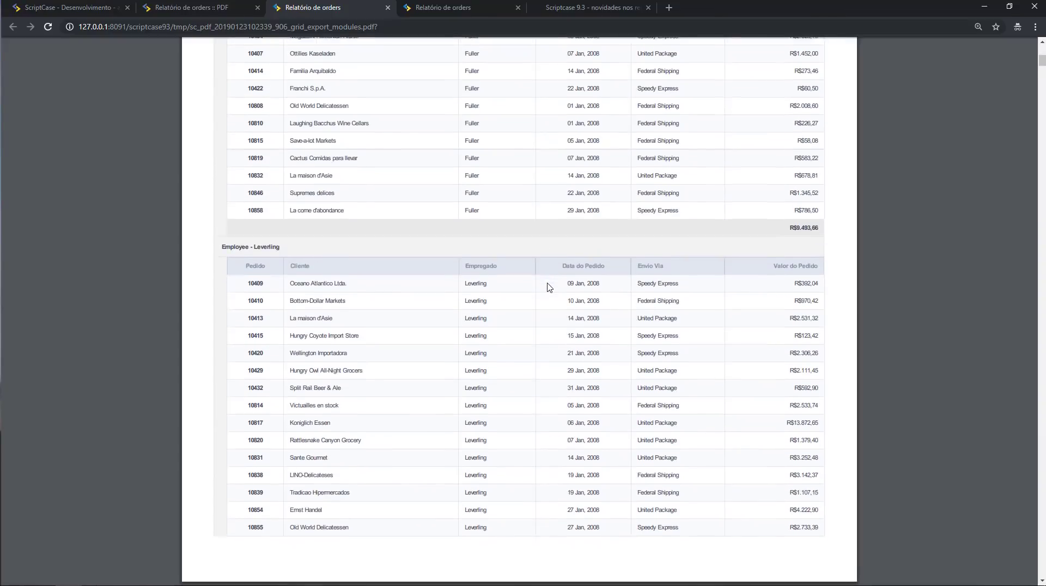
scroll(549, 287, "down", 20)
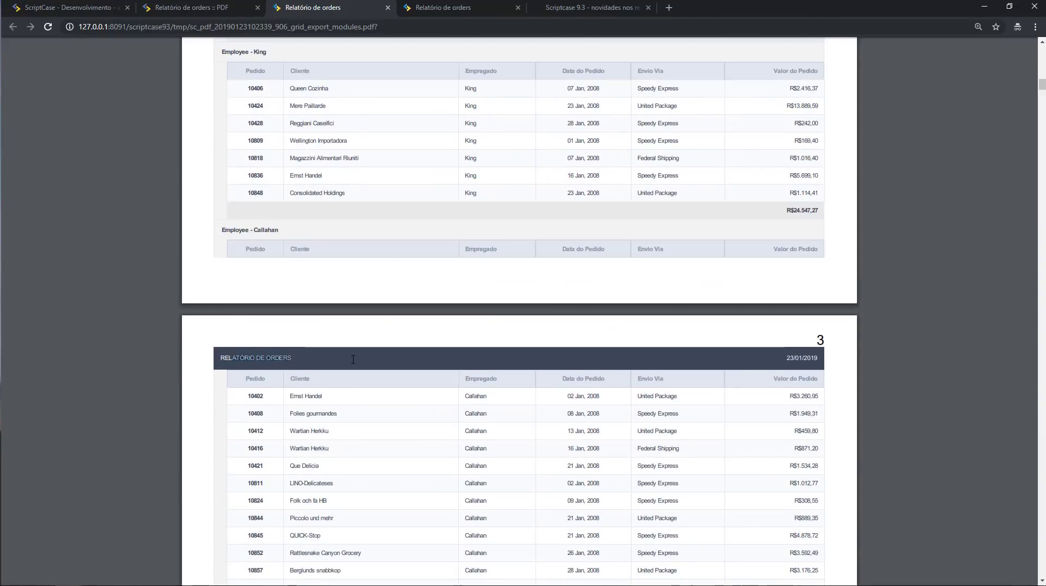
left_click(316, 368)
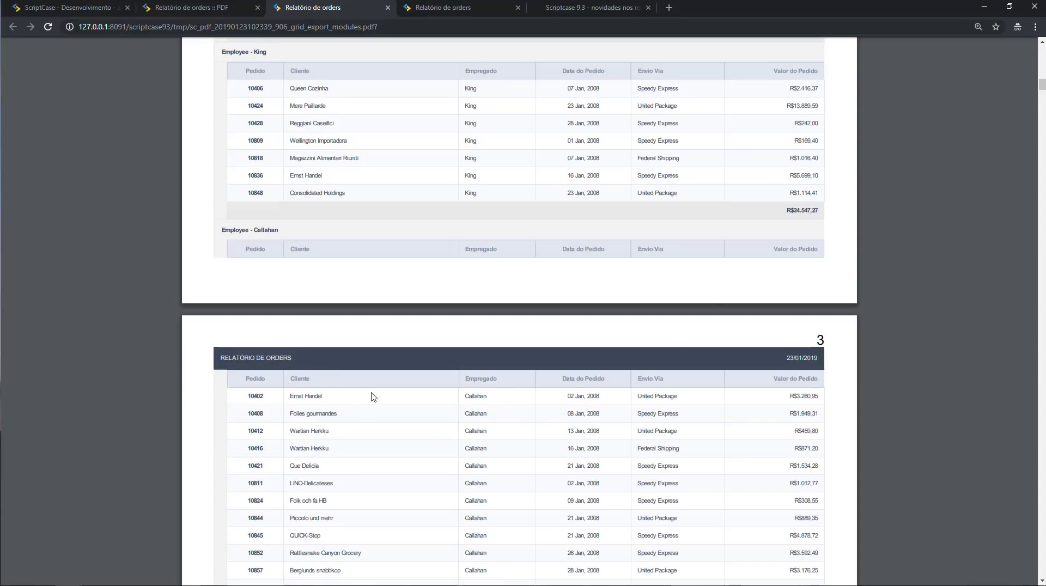
scroll(765, 171, "up", 20)
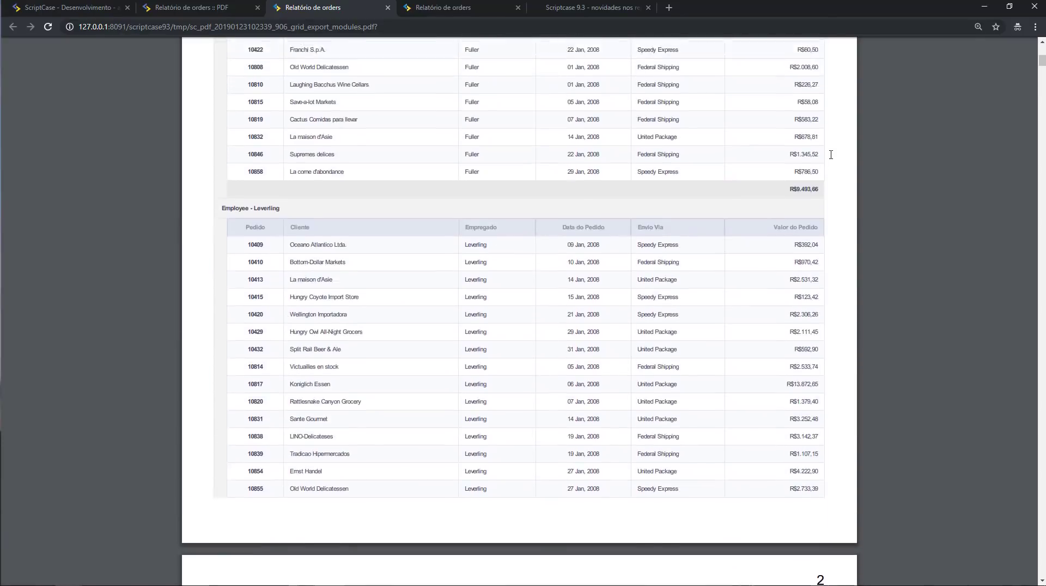
scroll(832, 158, "up", 10)
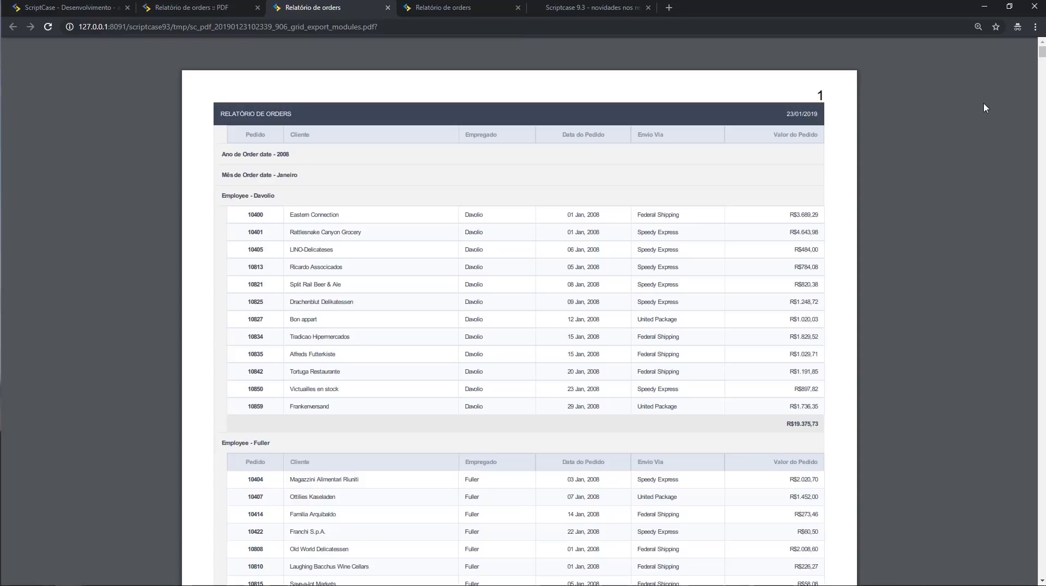
Jump to the Resumo bookmark to see the Total Geral and summary table.
left_click(1009, 50)
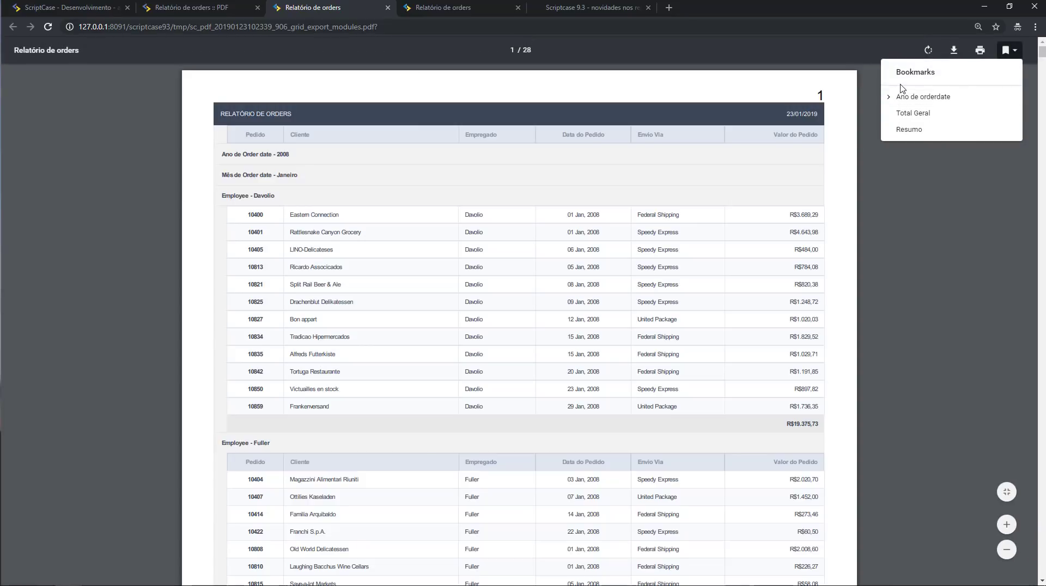
left_click(910, 129)
scroll(558, 304, "down", 1)
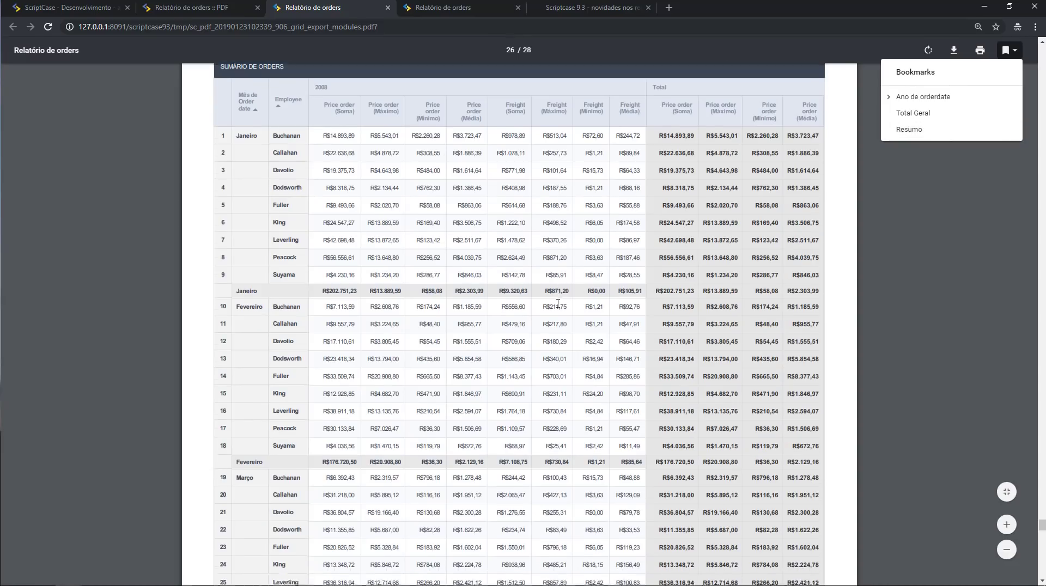
scroll(558, 304, "down", 5)
scroll(558, 303, "up", 11)
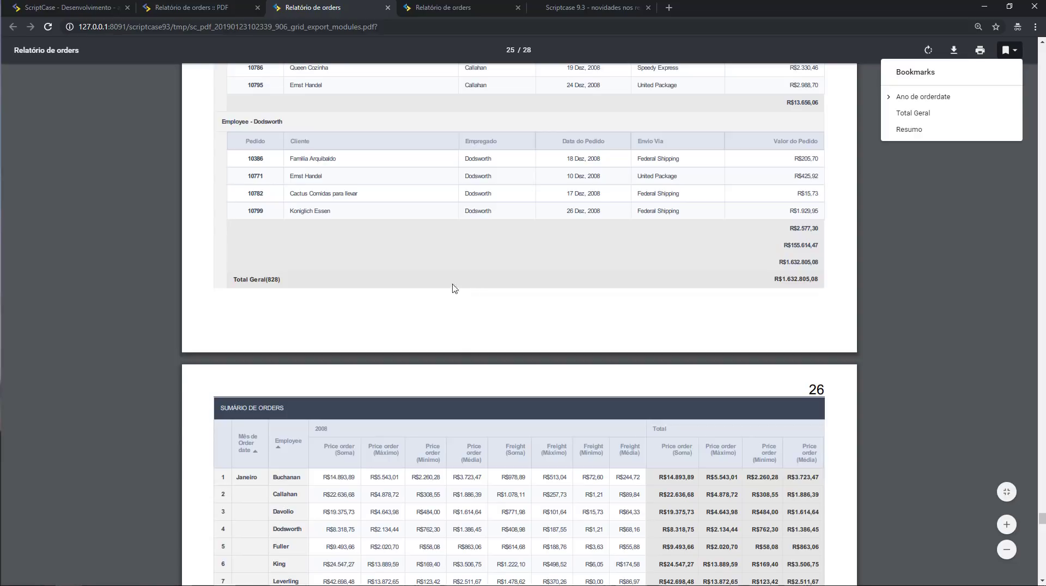
Back in the grid_export_modules editor, show Layout > Cabeçalho & Rodapé (header with Título and Data, footer off).
left_click(68, 7)
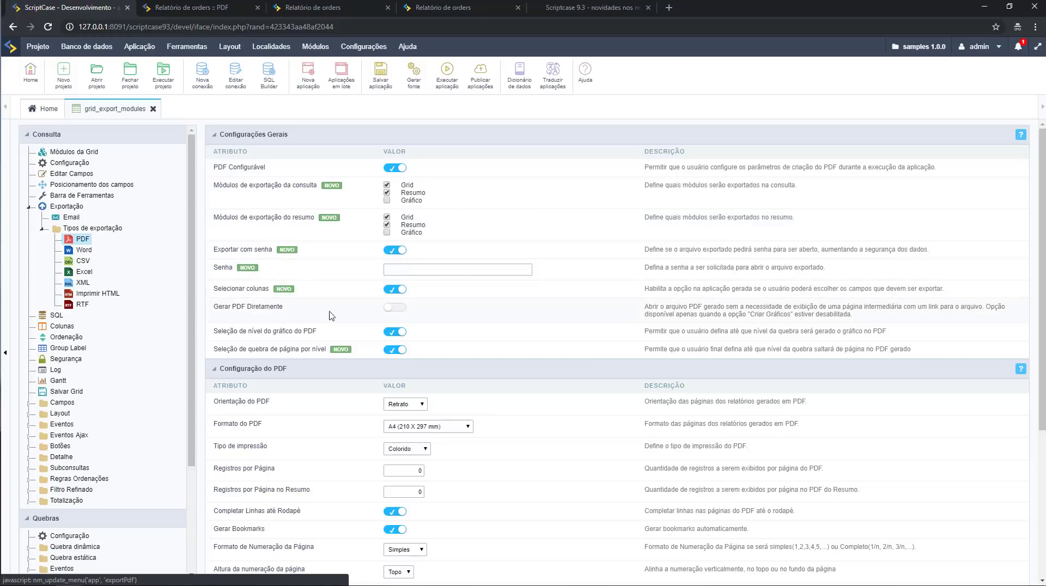
scroll(70, 490, "down", 1)
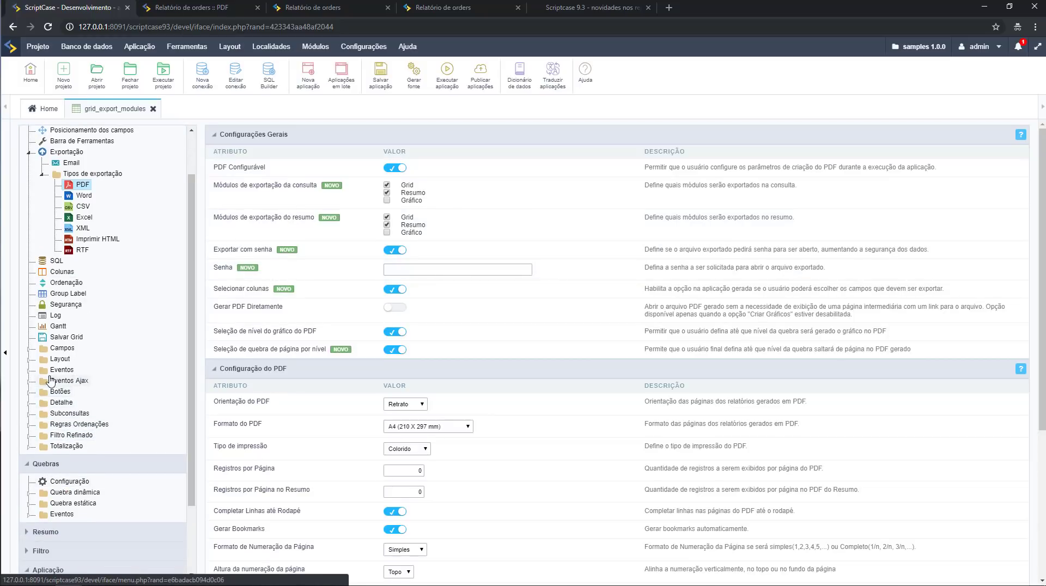
left_click(32, 360)
left_click(87, 391)
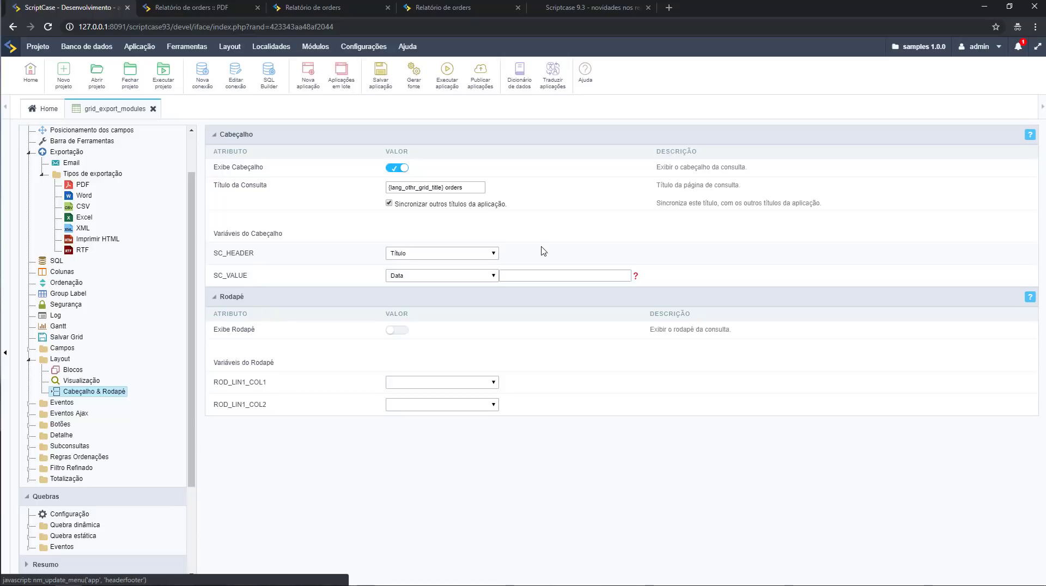
scroll(153, 262, "up", 2)
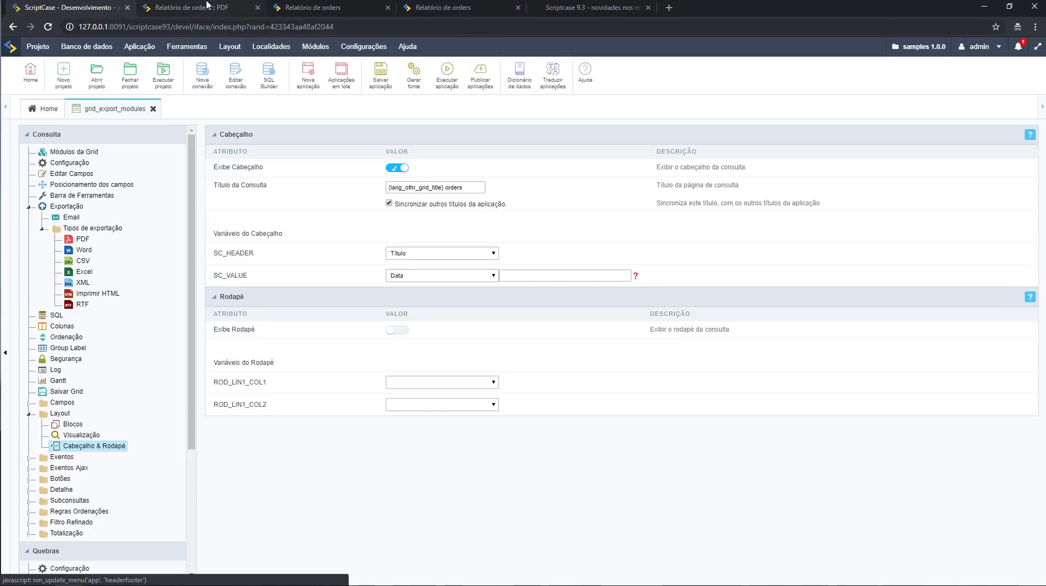
View the exported orders PDF and jump to its 2008 Maio and Setembro bookmarks.
left_click(191, 7)
left_click(548, 105)
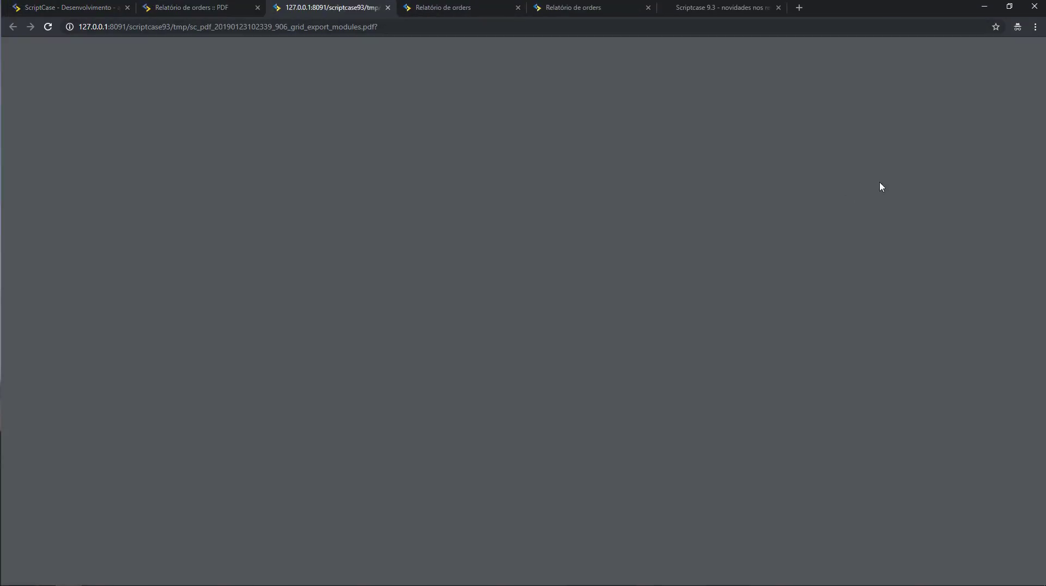
left_click(1006, 53)
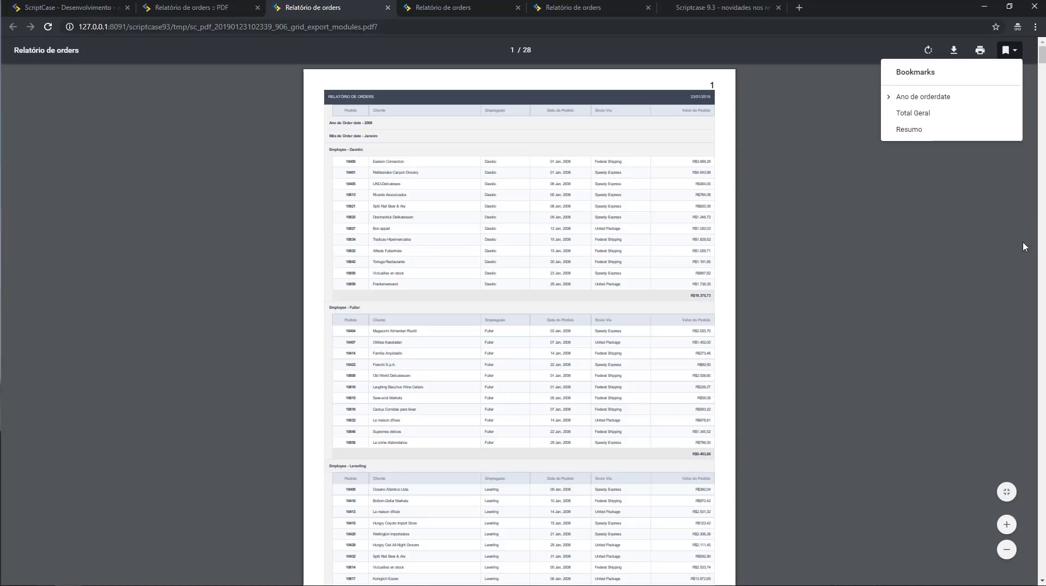
left_click(895, 104)
left_click(902, 111)
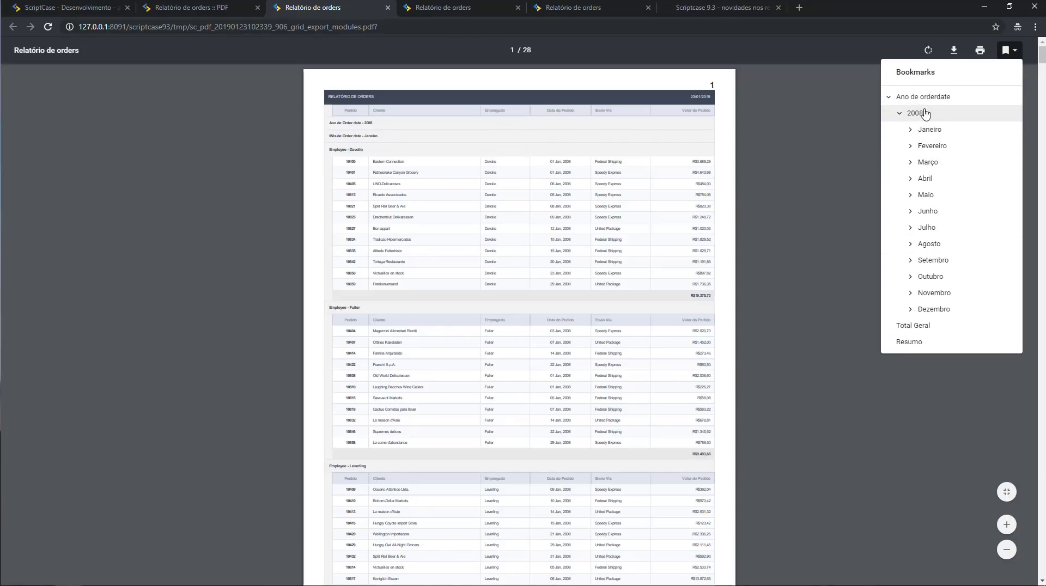
left_click(926, 195)
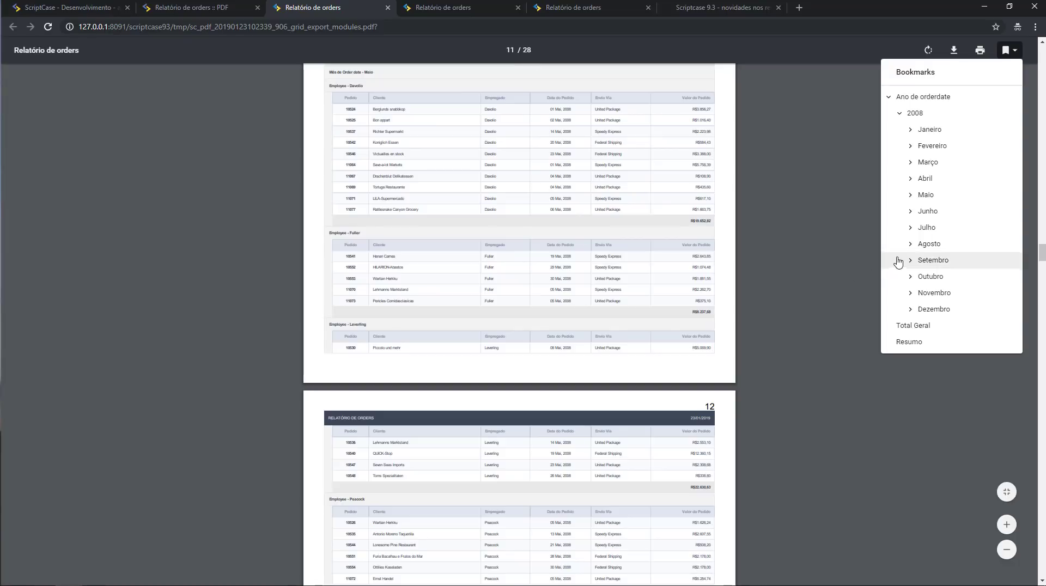
left_click(937, 260)
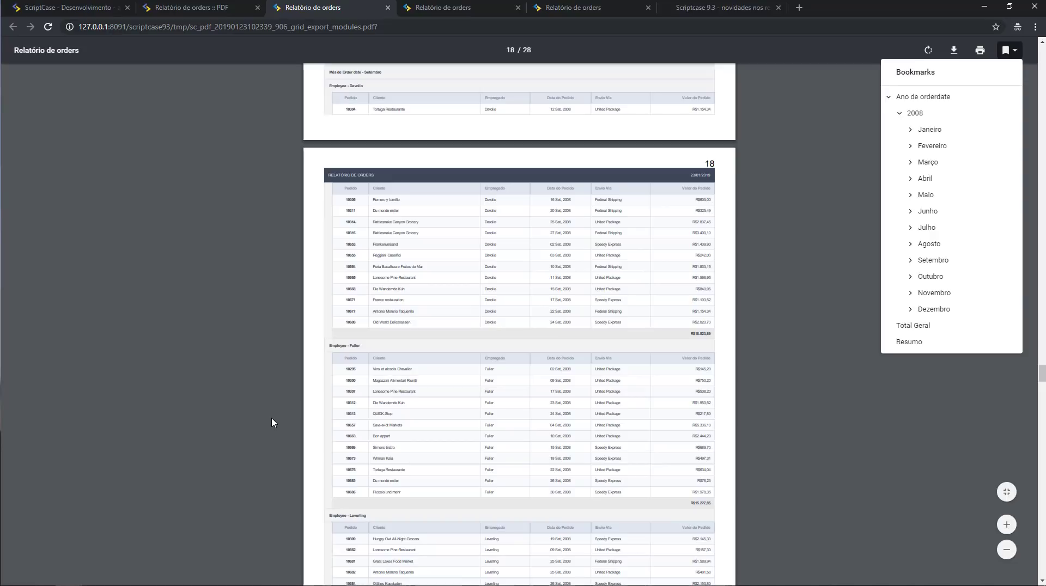
Return to the exported PDF report and scroll back up toward its beginning.
left_click(173, 4)
left_click(68, 8)
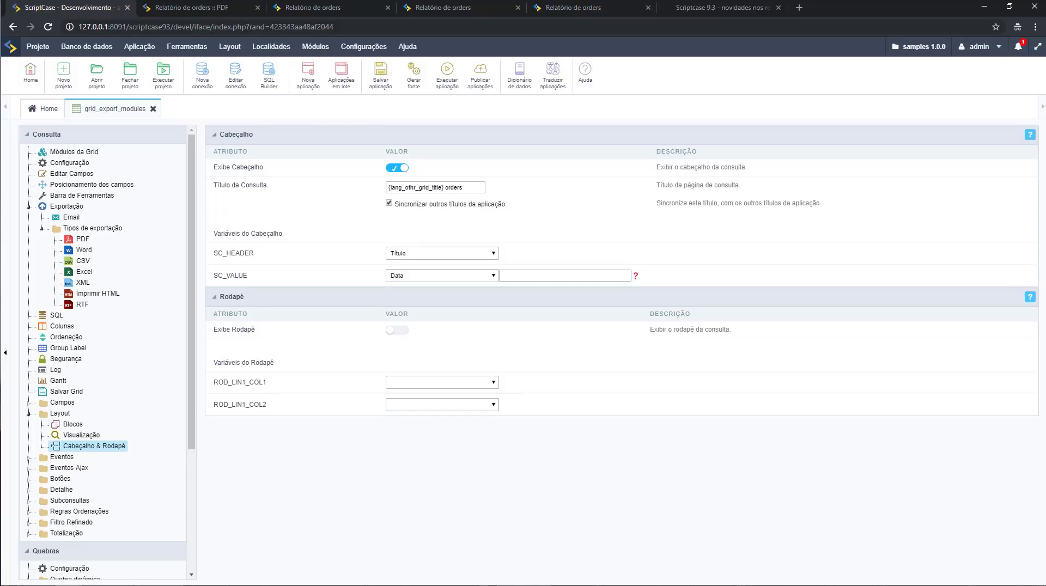
left_click(313, 7)
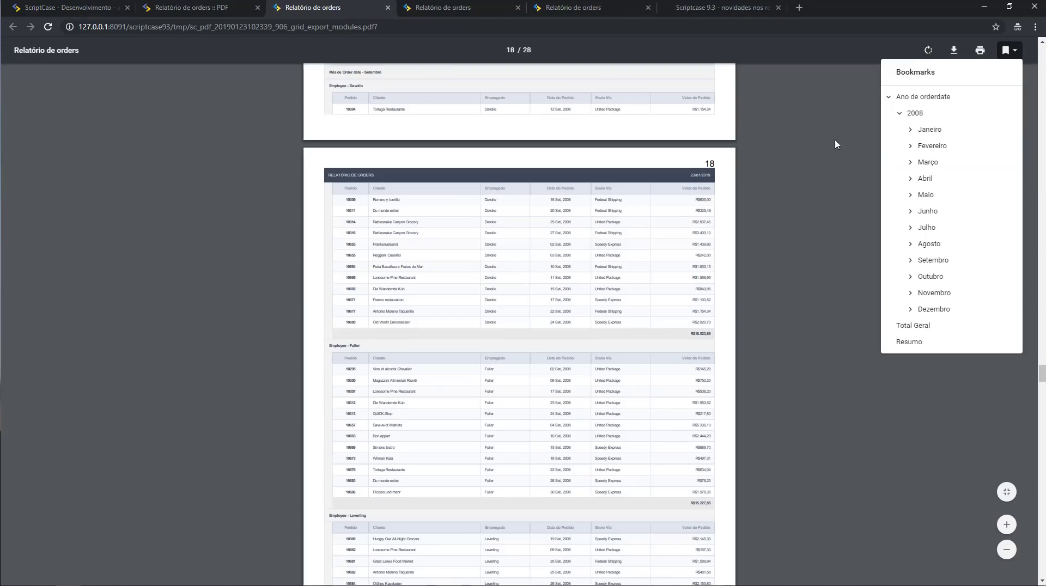
scroll(760, 248, "up", 20)
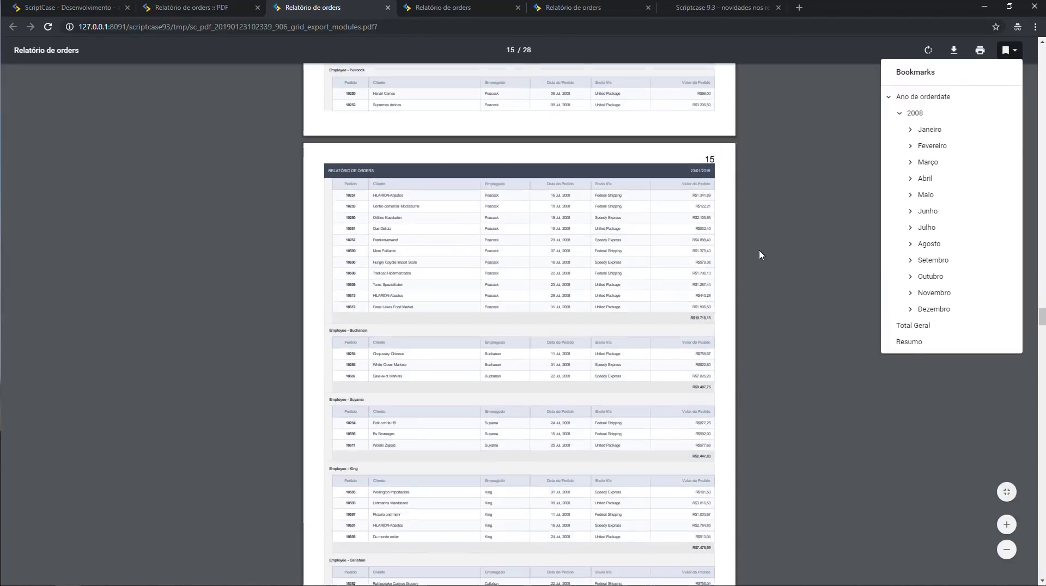
scroll(760, 250, "up", 20)
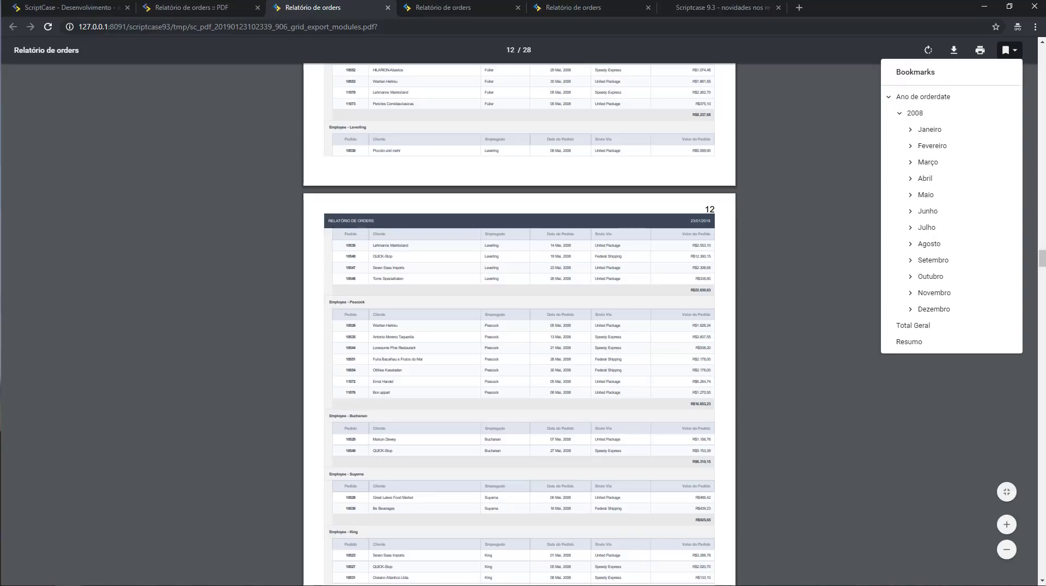
scroll(848, 278, "up", 20)
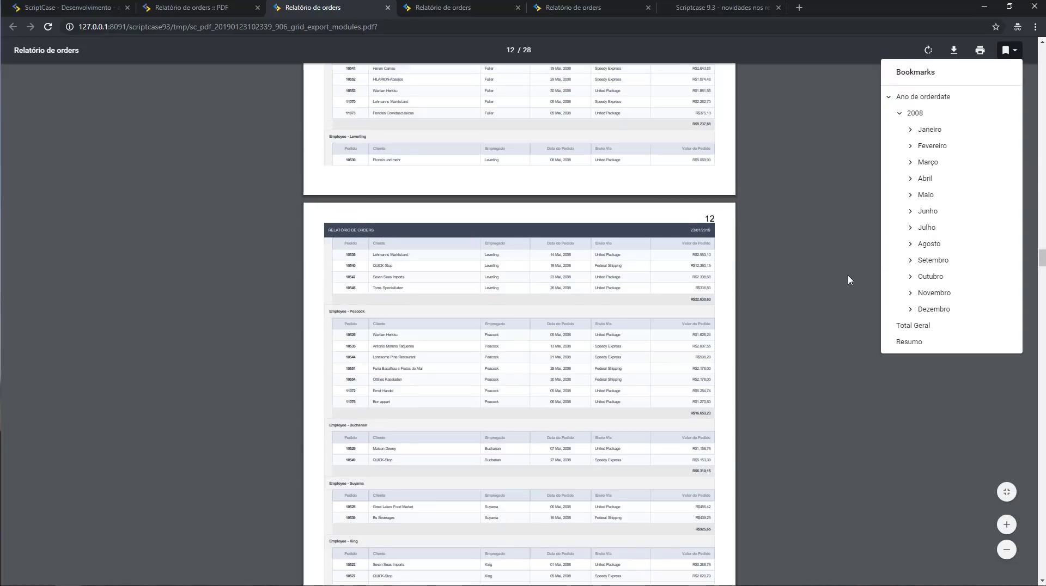
scroll(848, 275, "up", 20)
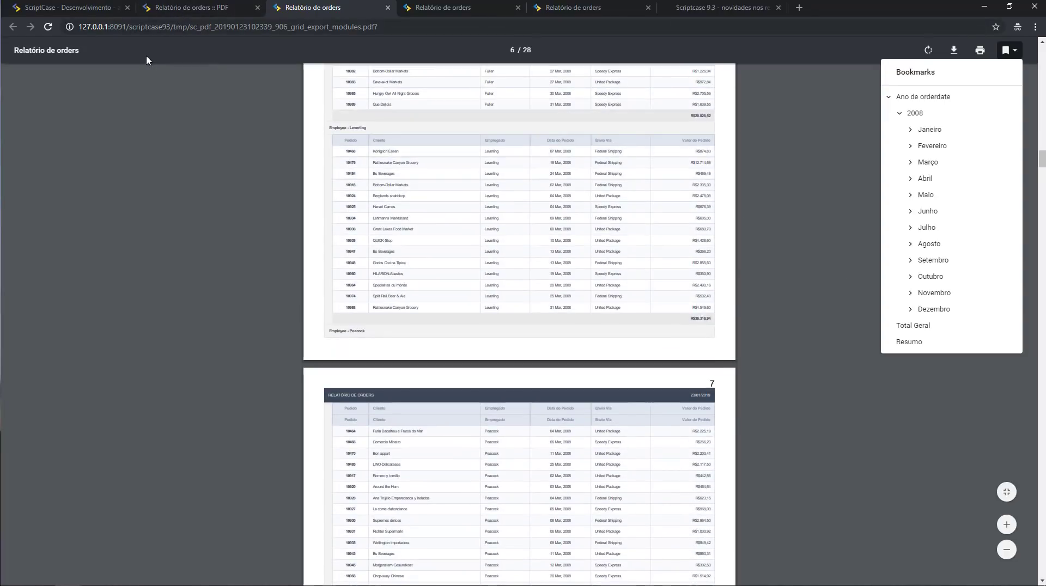
Return to the Scriptcase editor showing grid_export_modules' Cabeçalho & Rodapé settings.
left_click(76, 8)
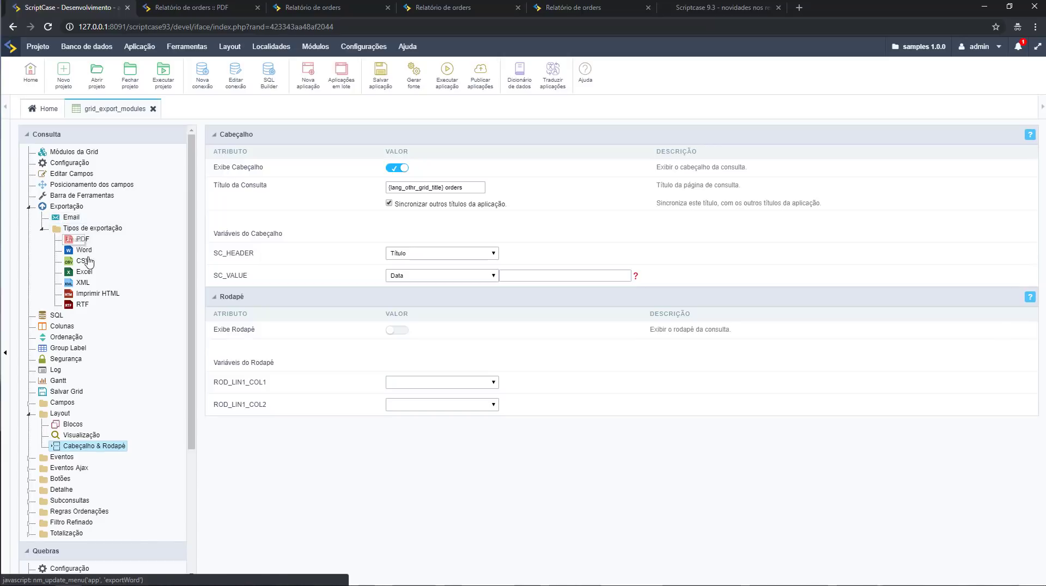
scroll(99, 312, "down", 1)
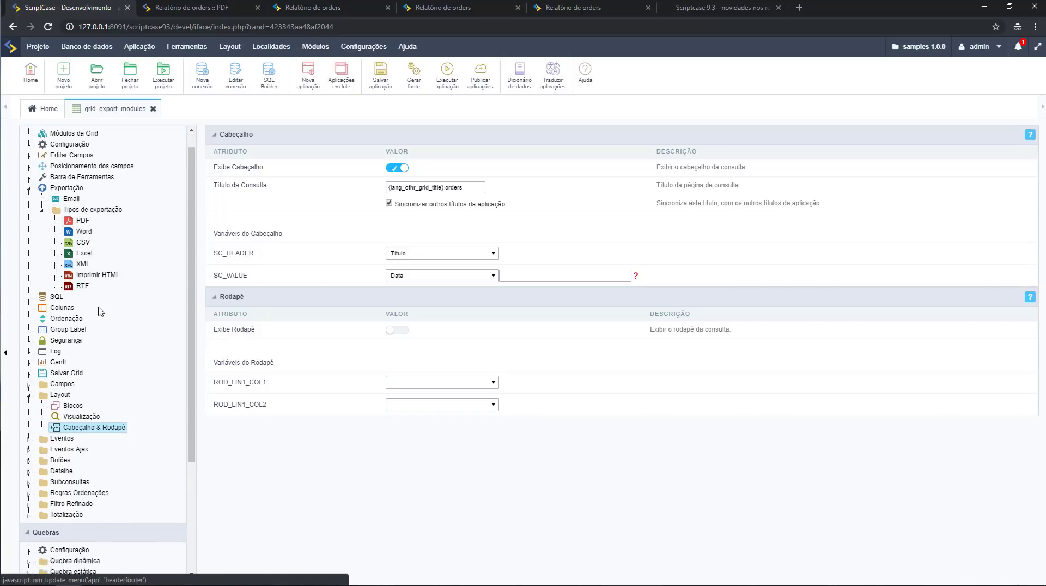
scroll(100, 311, "up", 1)
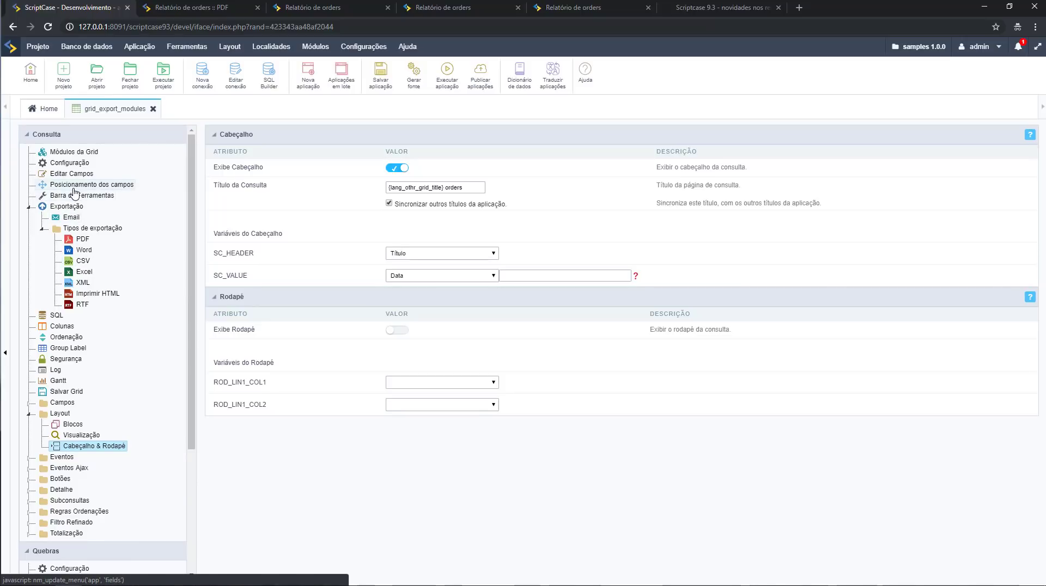
Open Editar Campos to review each field's label, data type, Quebra de linha and alignment settings.
left_click(74, 192)
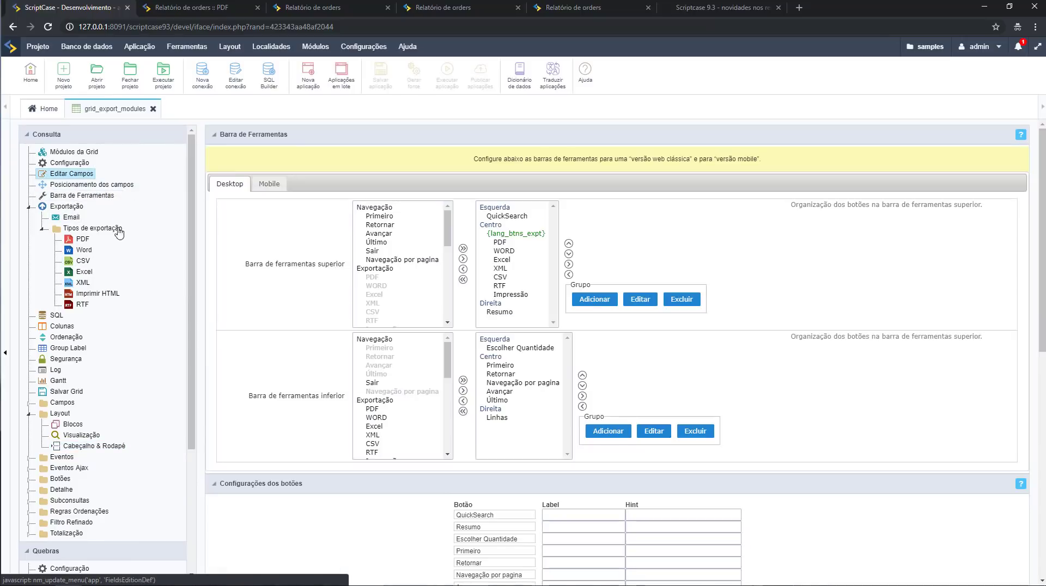
left_click(100, 188)
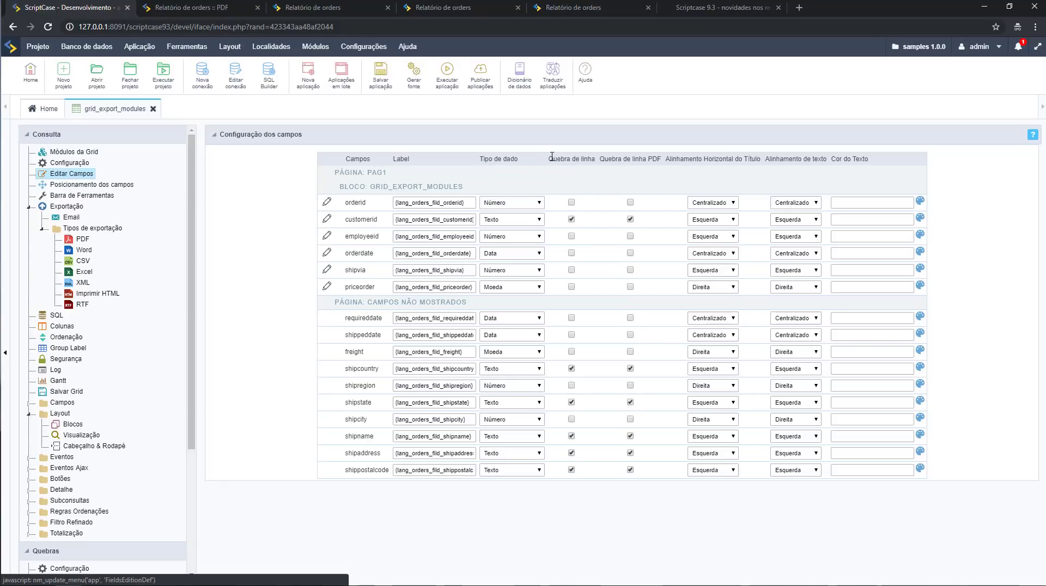
left_click_drag(551, 158, 597, 163)
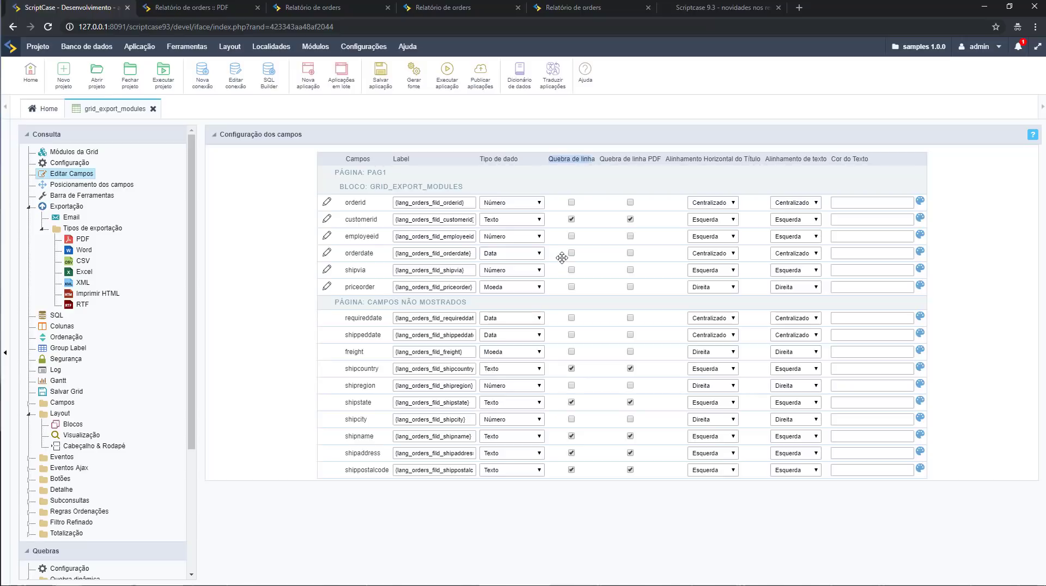
left_click(439, 439)
scroll(131, 283, "down", 3)
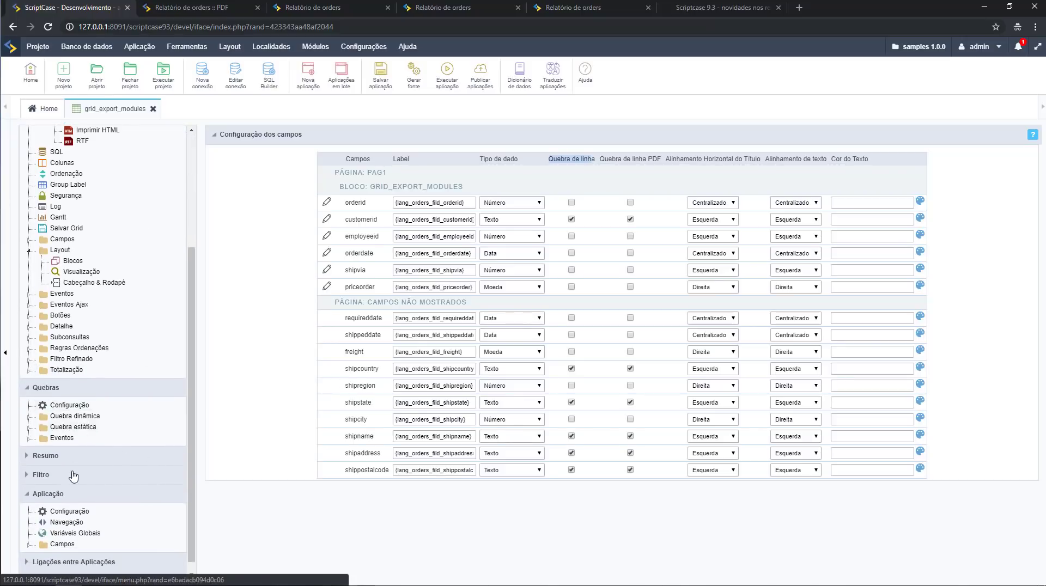
scroll(73, 517, "down", 1)
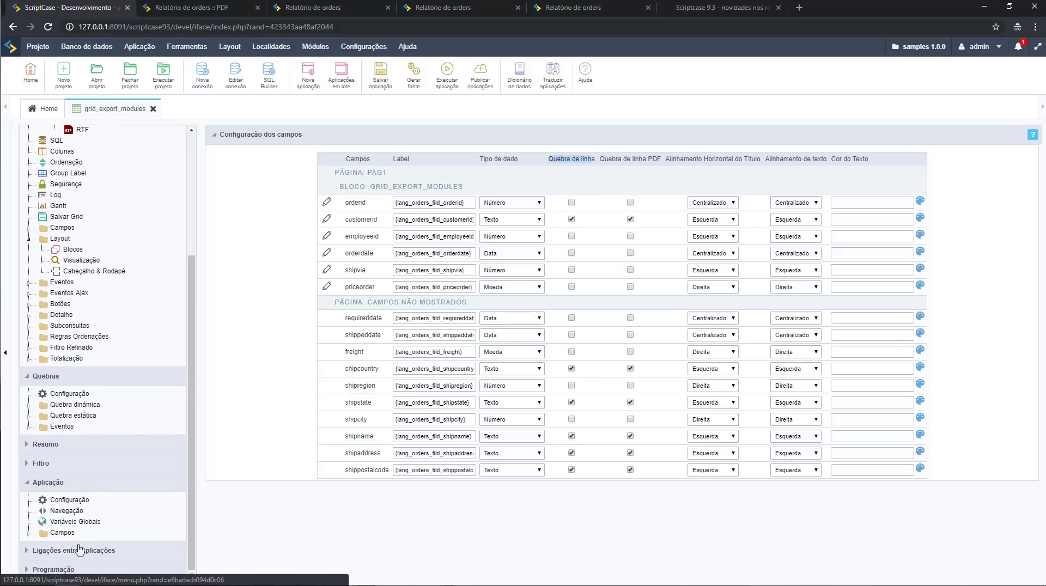
left_click(30, 483)
Start a new link under Ligações entre Aplicações, comparing field, capture and edit link types, ending on edit.
left_click(54, 551)
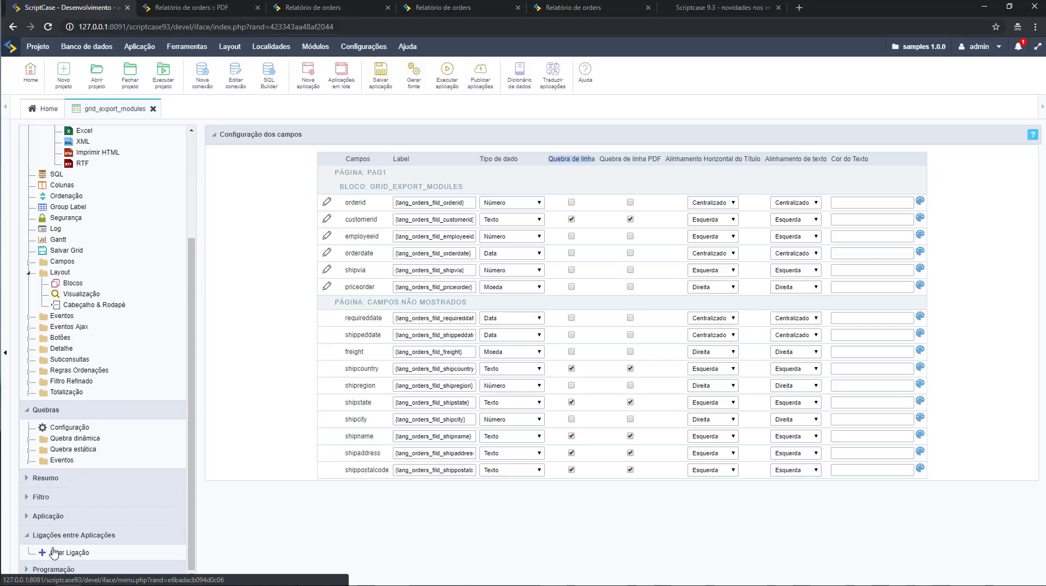
left_click(55, 552)
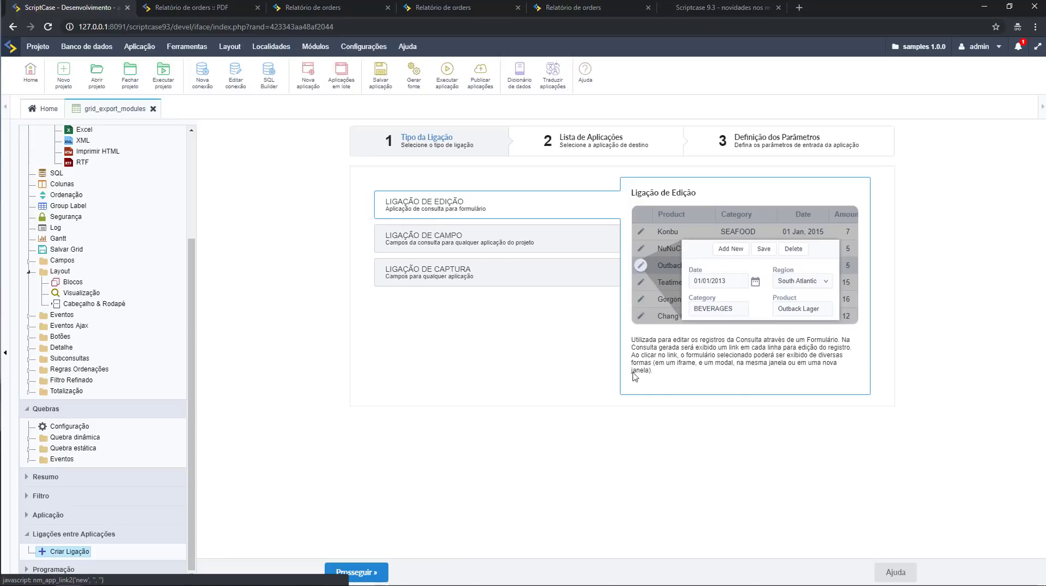
left_click(521, 236)
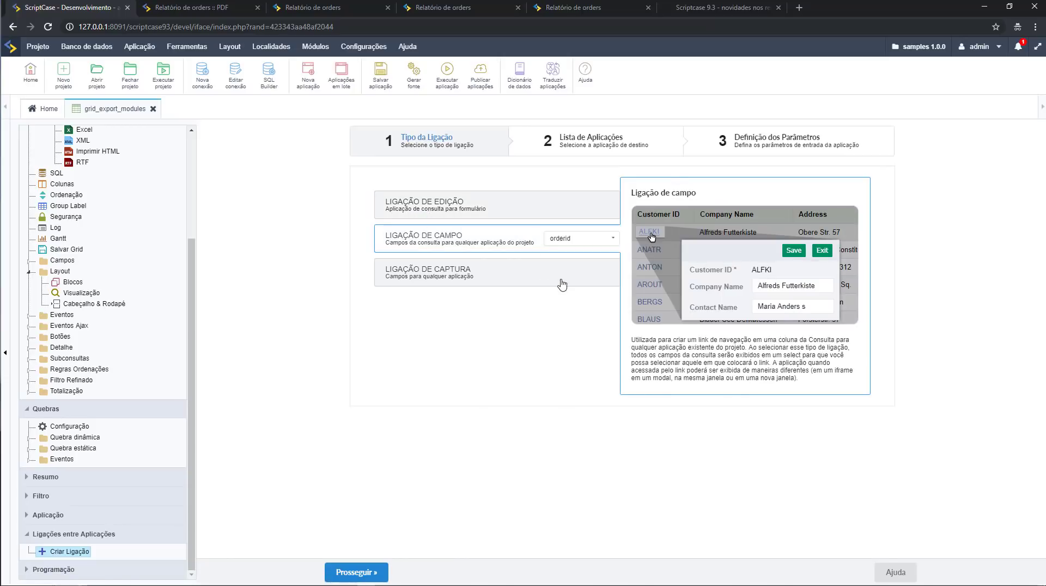
left_click(559, 275)
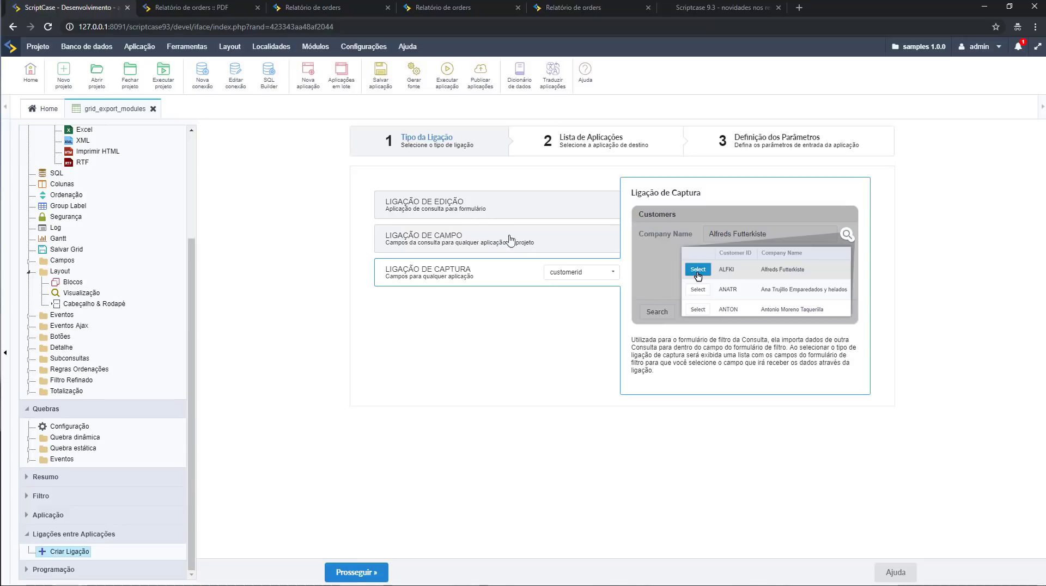
left_click(483, 206)
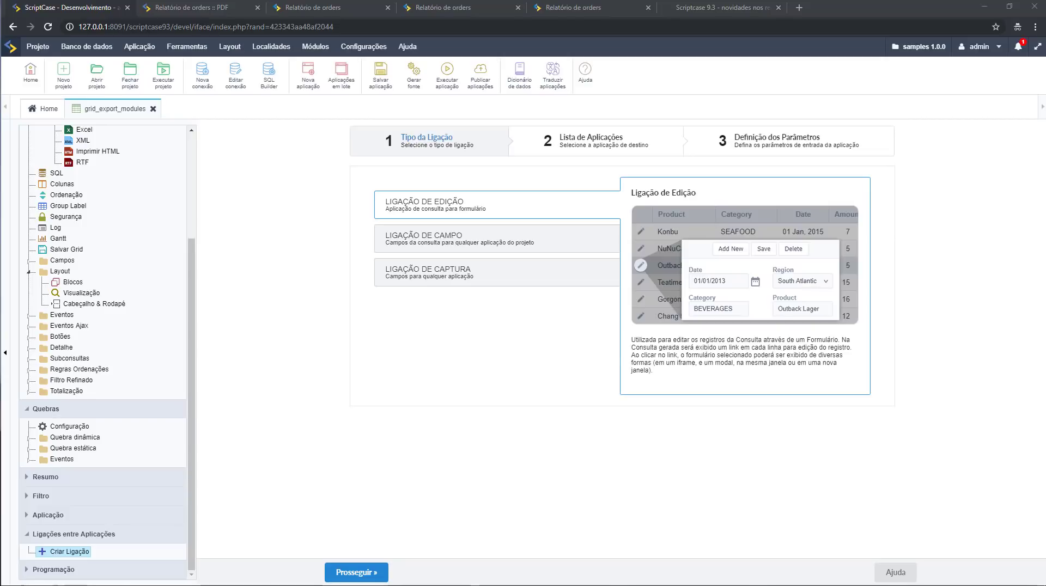
Scroll the Scriptcase 9.3 page to its 'Novas opções para exportação em PDF' section.
left_click(718, 8)
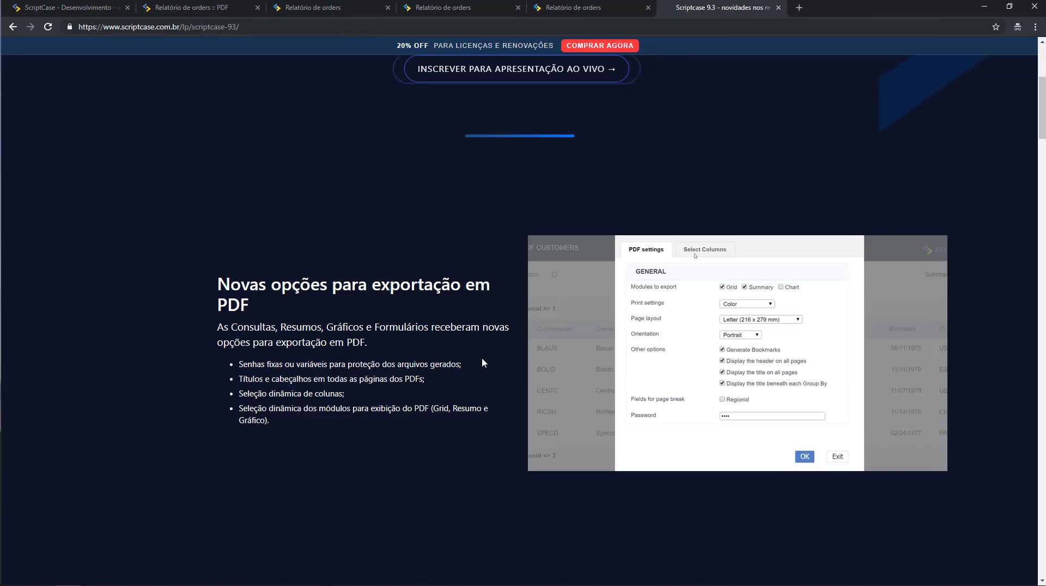
scroll(447, 387, "down", 1)
scroll(444, 395, "down", 1)
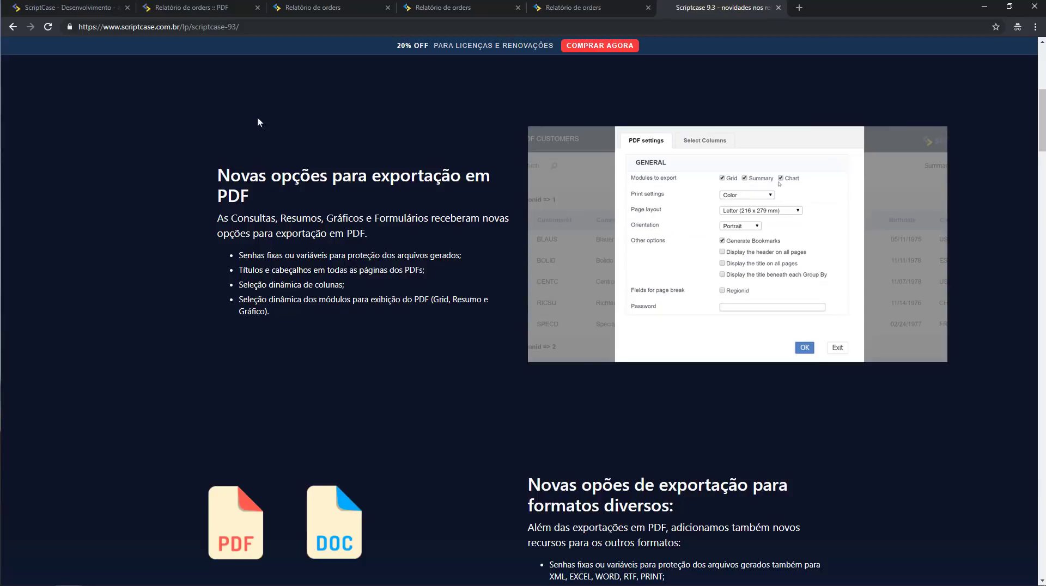
Return to the orders grid and inspect the PDF export's column selection without exporting.
left_click(192, 8)
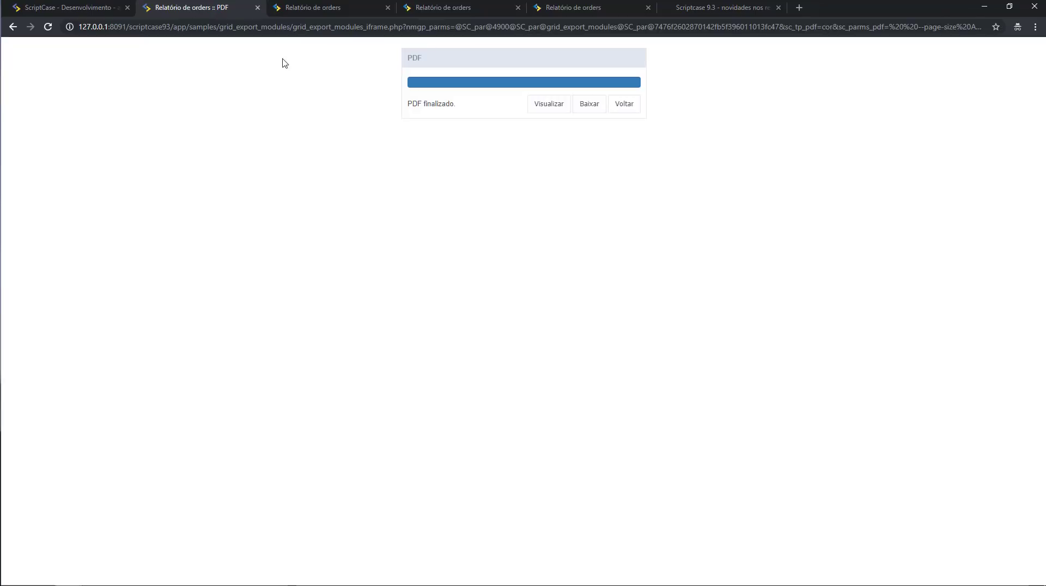
left_click(621, 110)
left_click(548, 94)
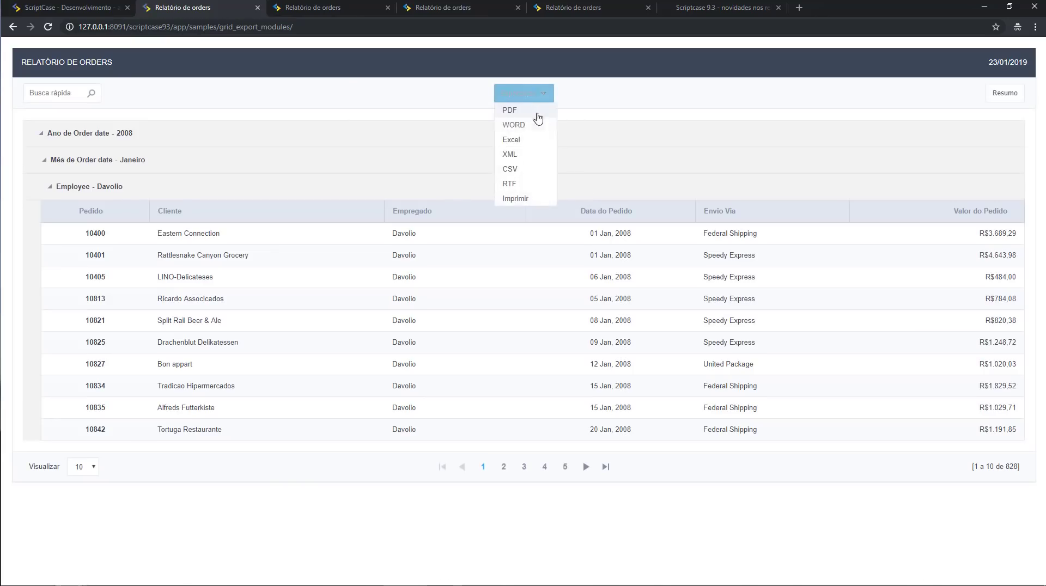
left_click(522, 111)
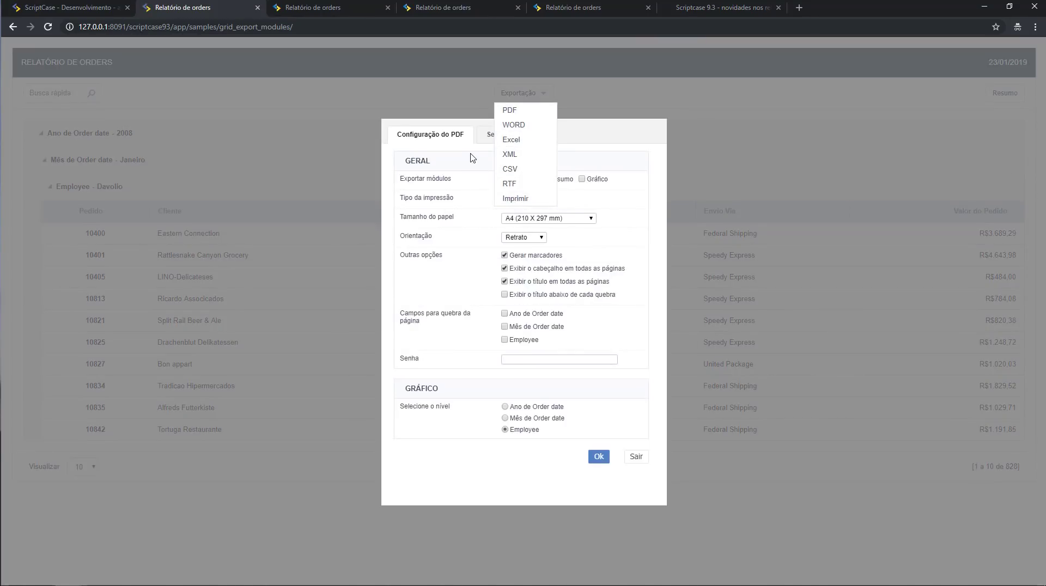
left_click(487, 141)
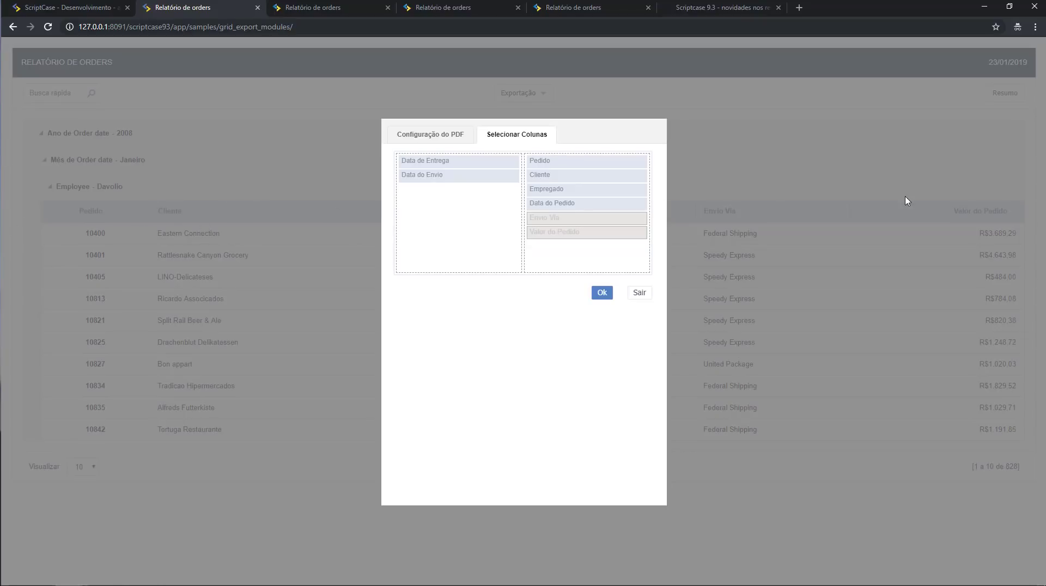
left_click(641, 293)
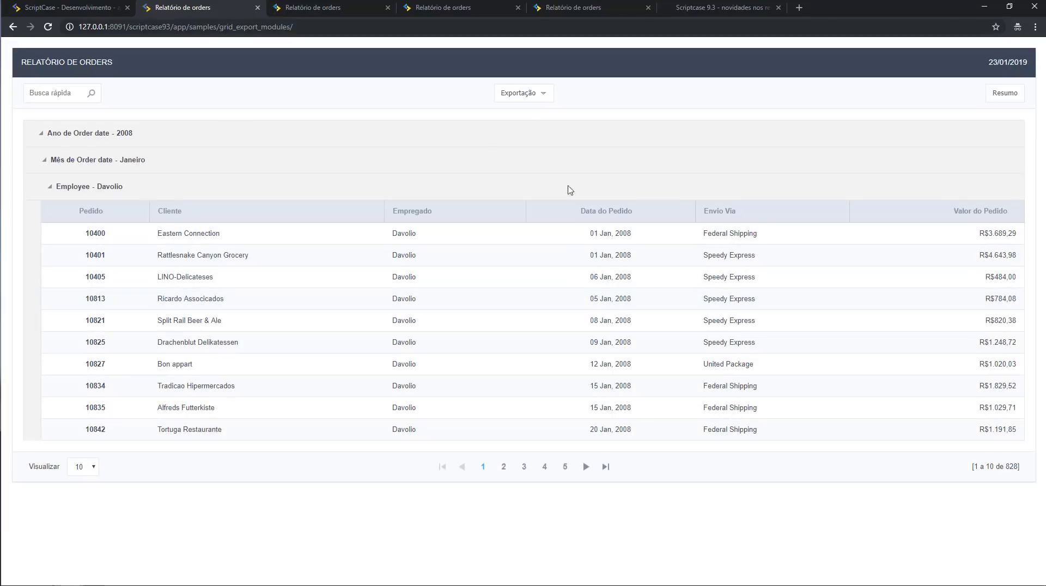
Generate the orders PDF with Data do Pedido removed from the exported columns.
left_click(522, 111)
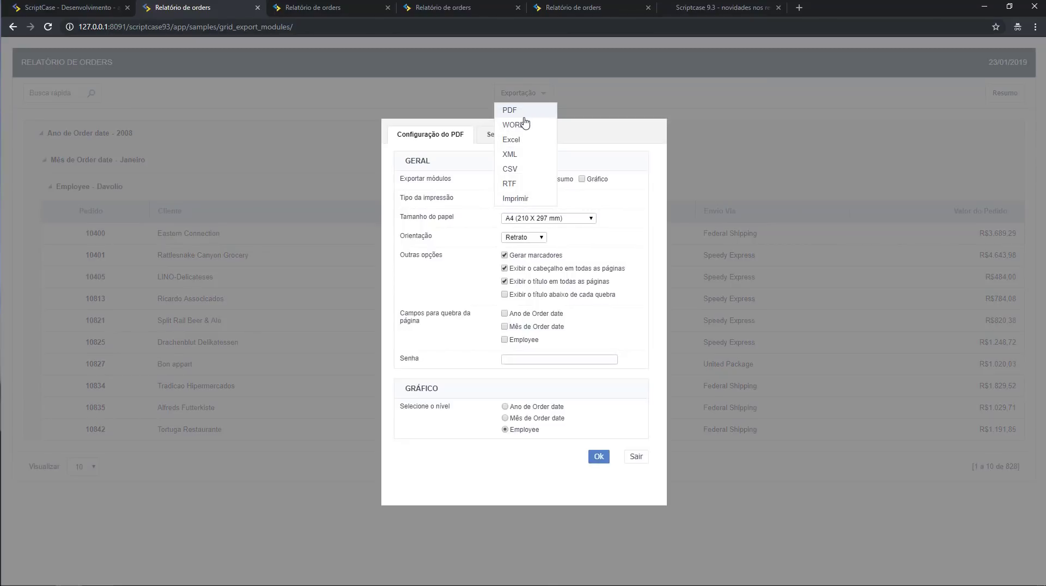
left_click(494, 136)
left_click_drag(621, 206, 427, 208)
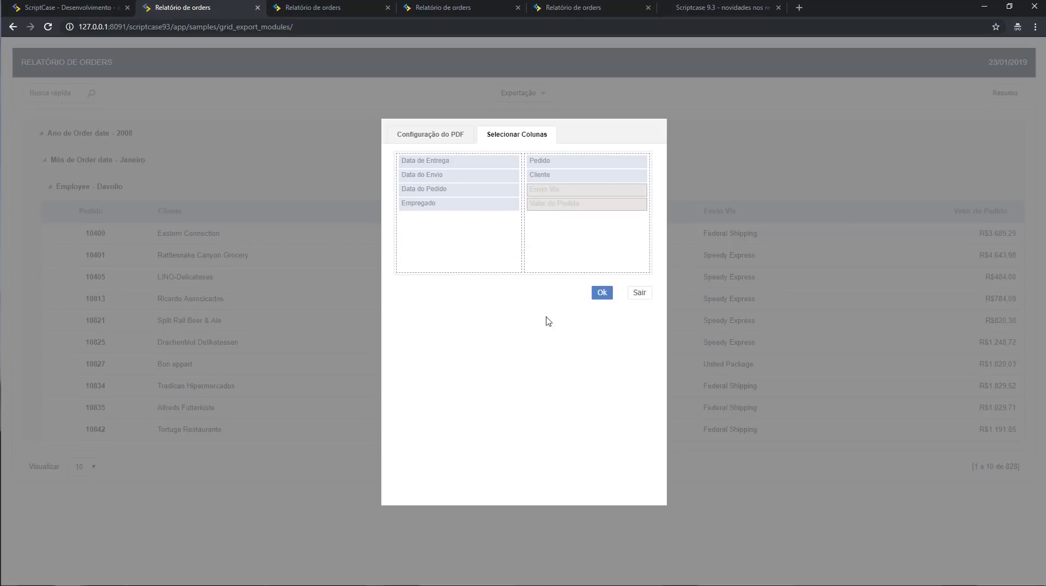
left_click(605, 294)
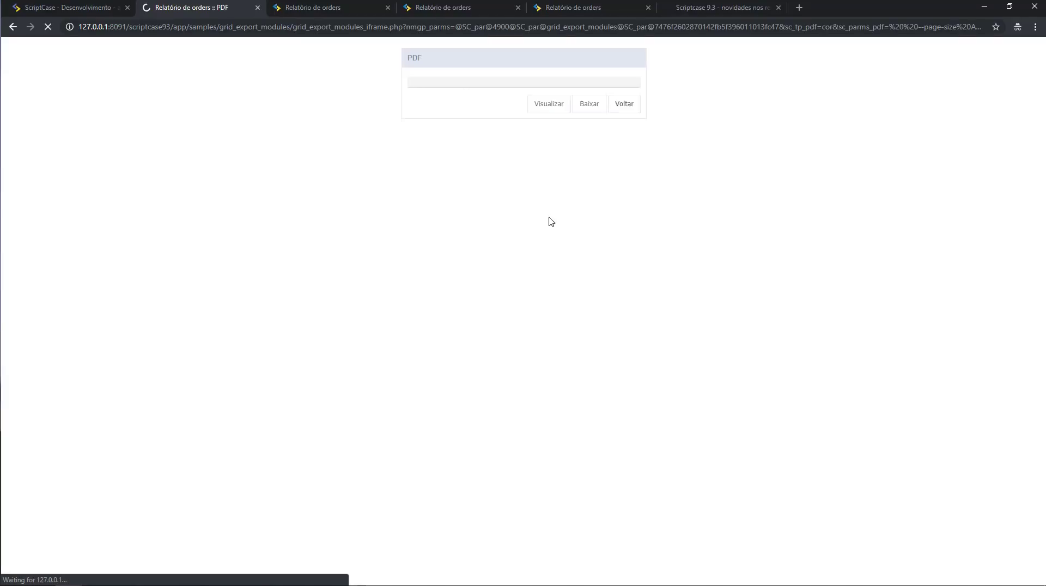
left_click(721, 8)
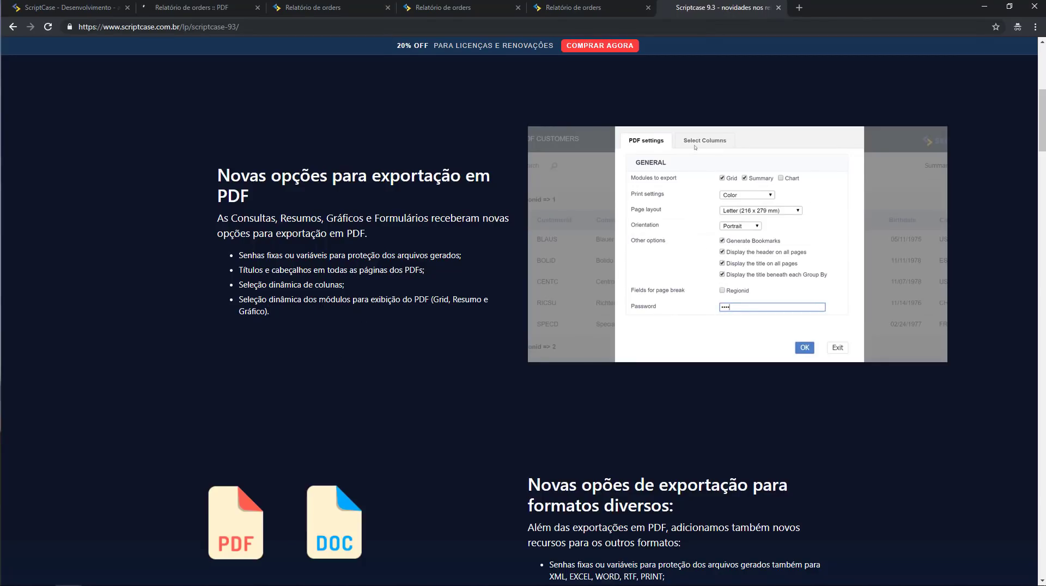
Read the export formats section of the Scriptcase 9.3 page, then return to the development editor.
scroll(477, 337, "down", 2)
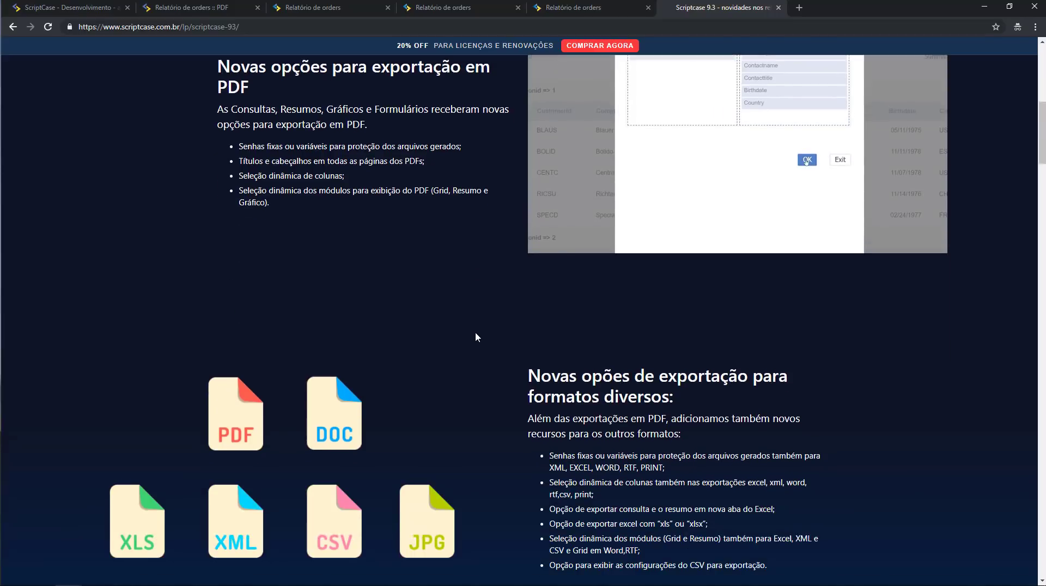
scroll(476, 337, "down", 3)
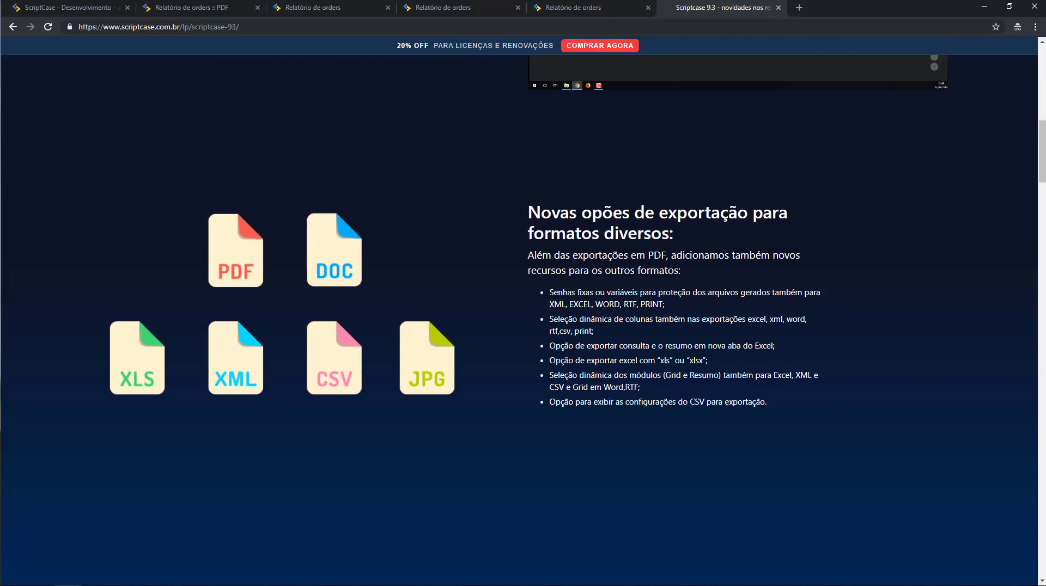
scroll(581, 346, "down", 1)
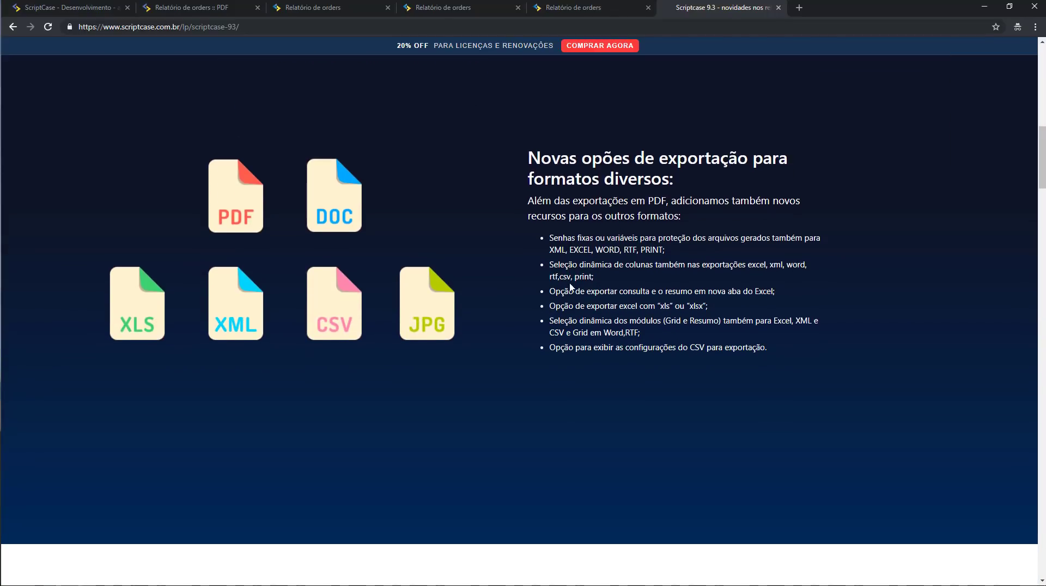
scroll(572, 289, "down", 2)
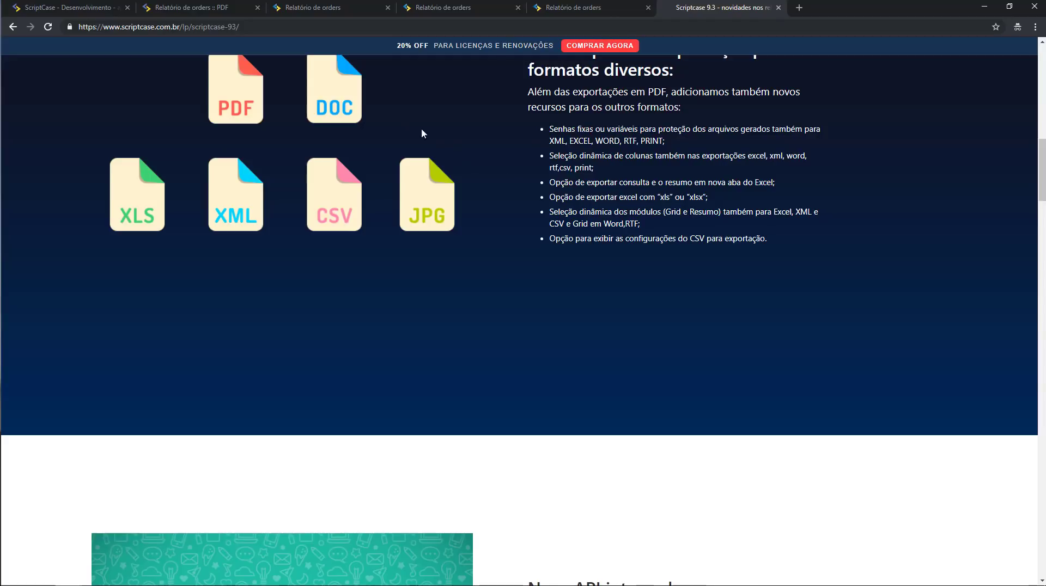
left_click(81, 7)
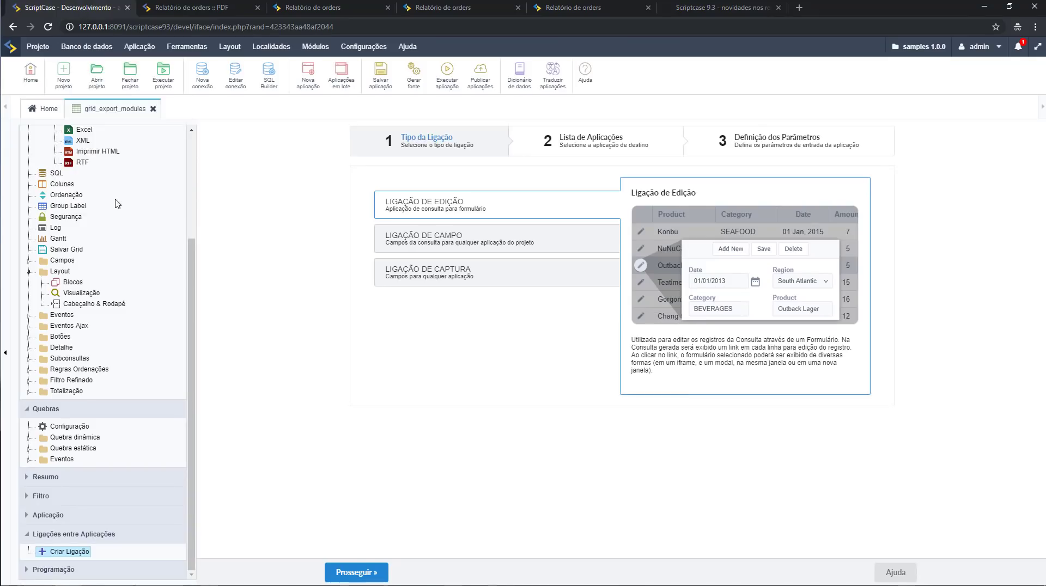
Check the Tipos de exportação > Excel settings and run grid_export_modules, listing 828 order records.
scroll(87, 163, "up", 1)
left_click(85, 185)
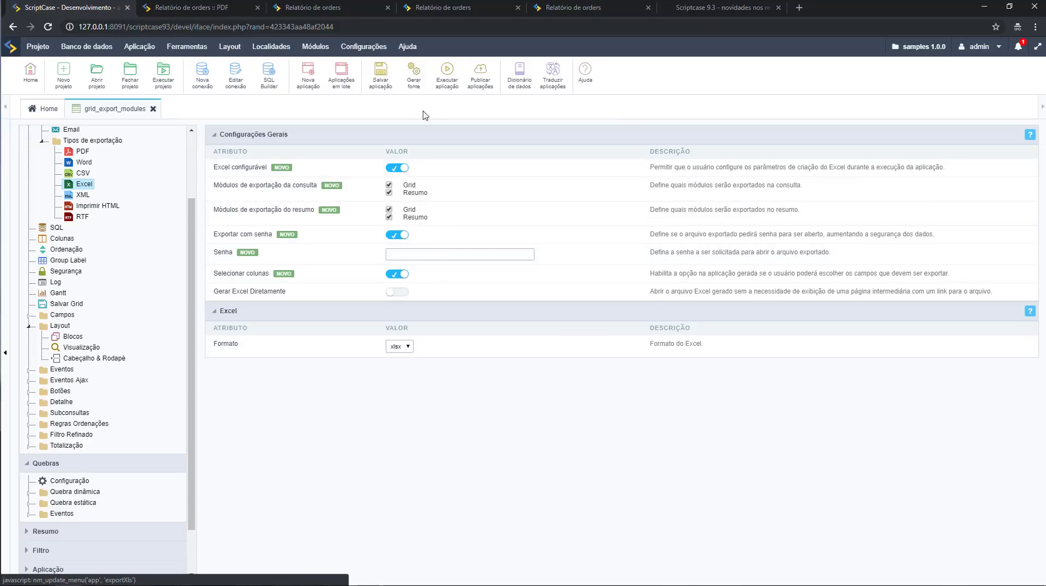
left_click(443, 87)
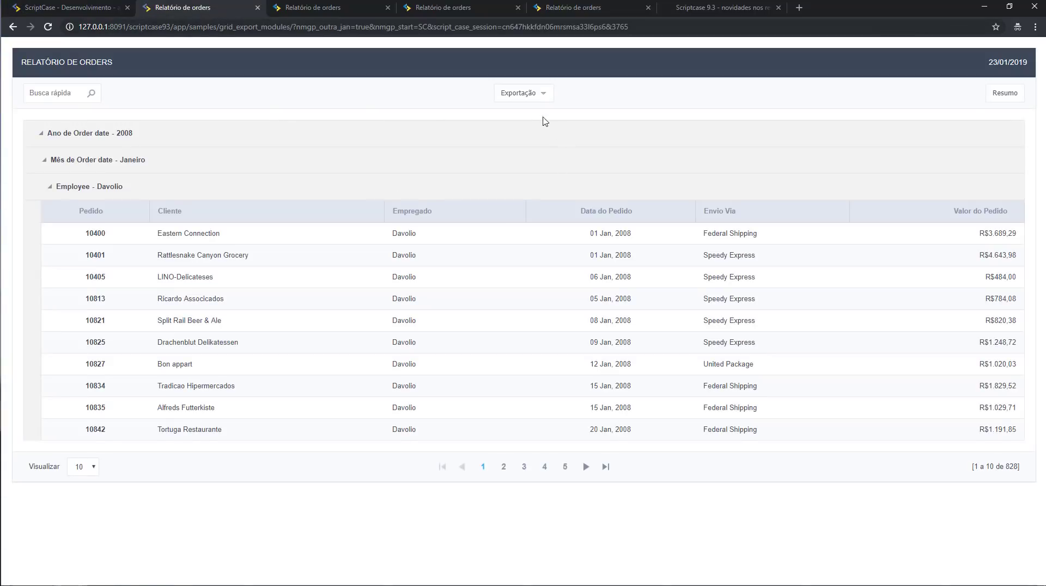
Export the orders report as .xlsx with Consulta and Resumo modules and open it in OpenOffice Calc.
left_click(537, 95)
left_click(529, 142)
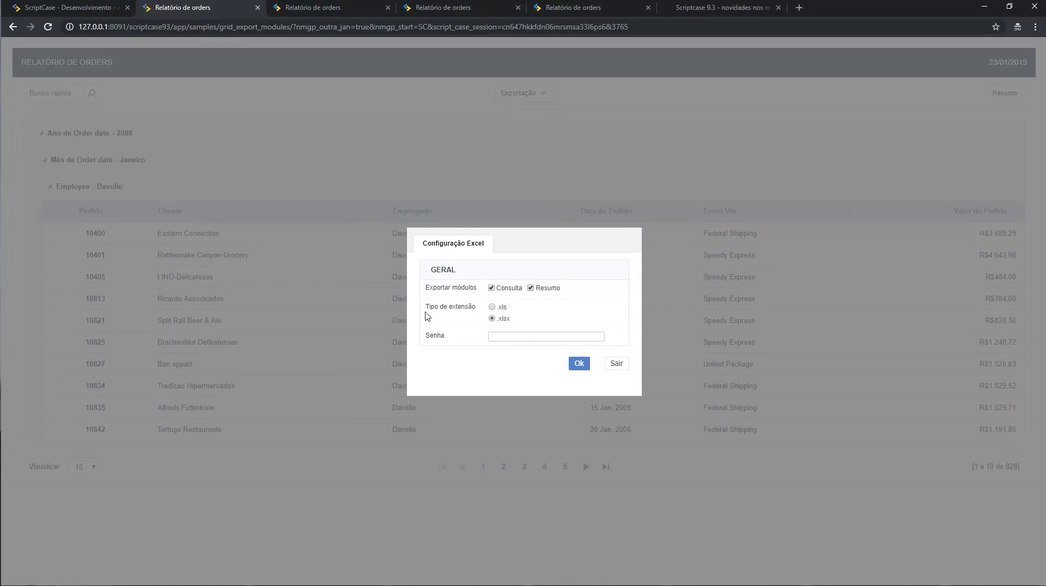
left_click_drag(429, 316, 476, 321)
left_click(579, 365)
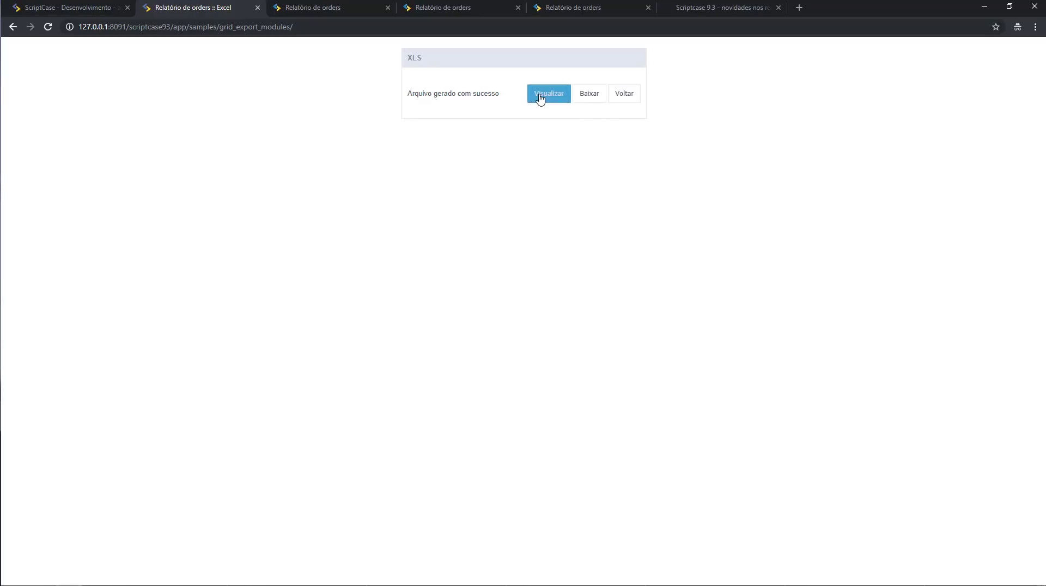
left_click(541, 102)
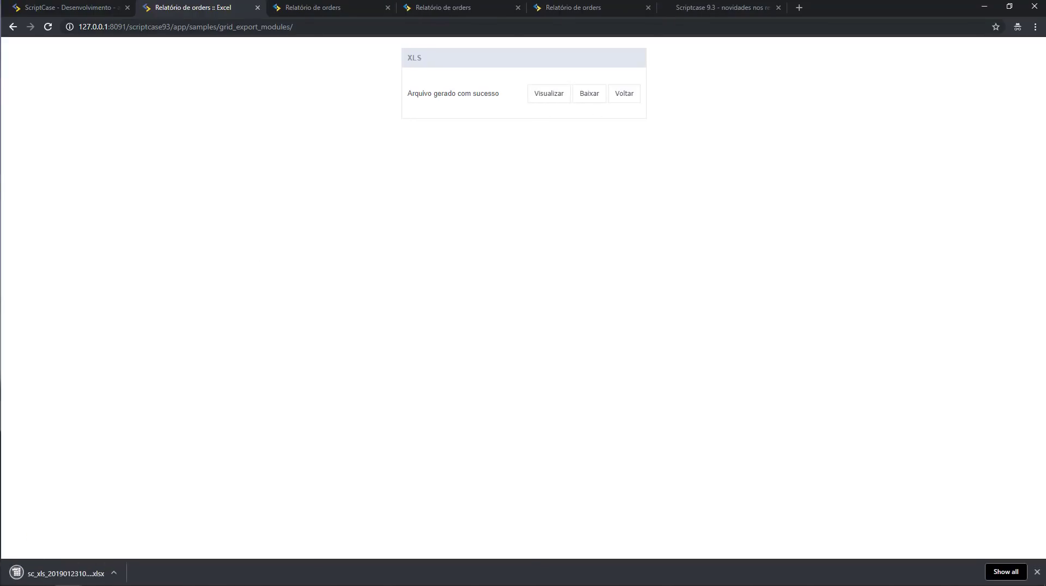
left_click(103, 571)
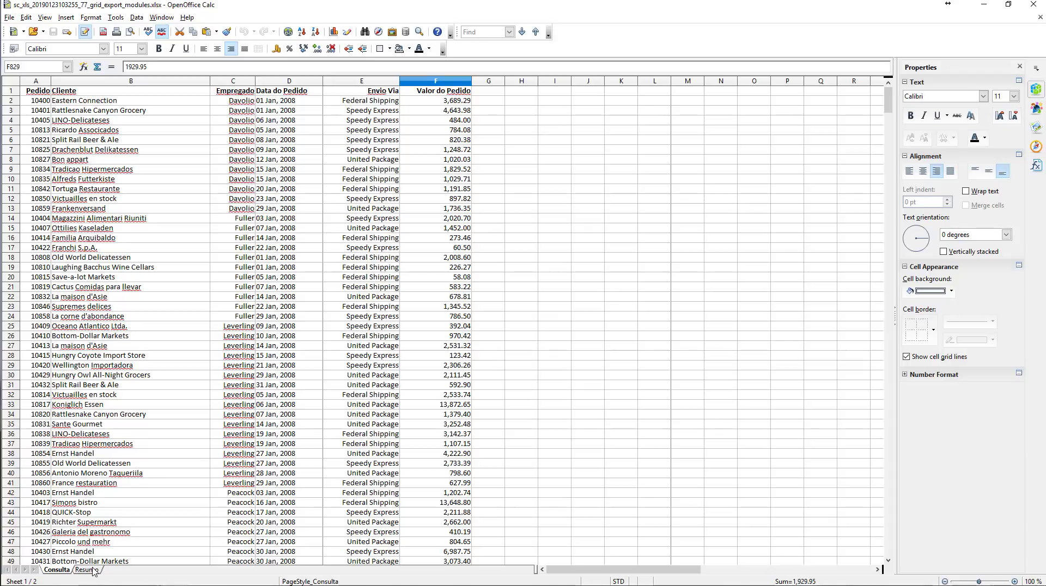
Flip between the Resumo and Consulta sheets of the exported workbook, then close OpenOffice Calc.
left_click(84, 570)
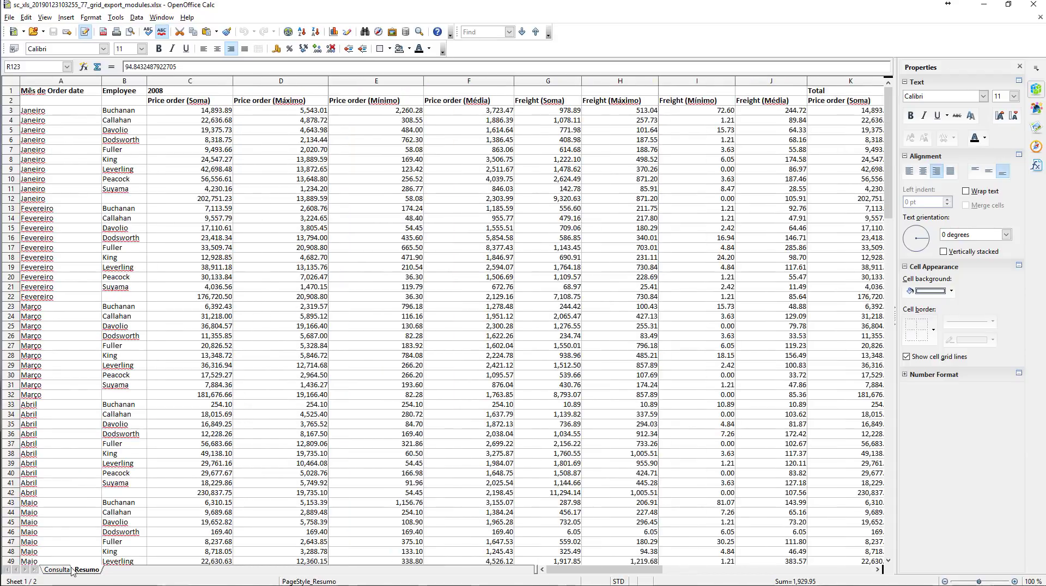
left_click(46, 571)
left_click(91, 571)
left_click(57, 570)
left_click(984, 4)
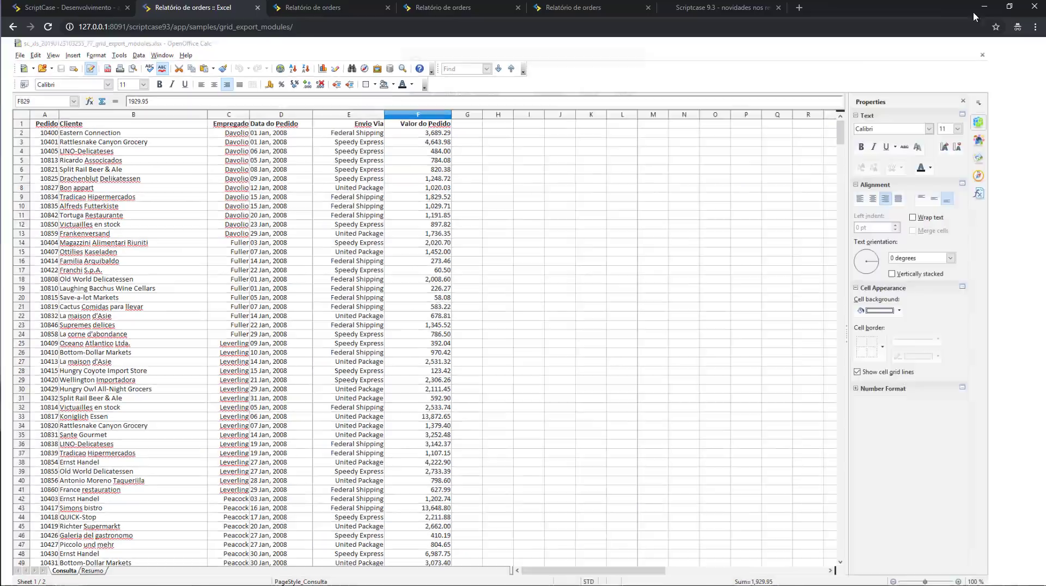
On the Scriptcase 9.3 news page, highlight the dynamic module selection and CSV settings export notes.
left_click(692, 7)
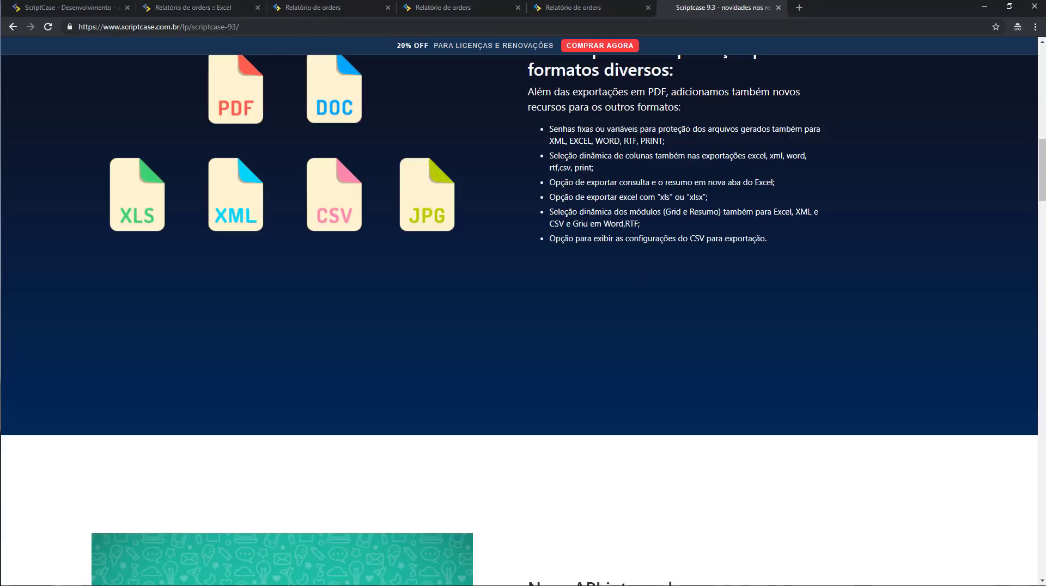
left_click_drag(577, 213, 683, 213)
left_click_drag(742, 212, 758, 211)
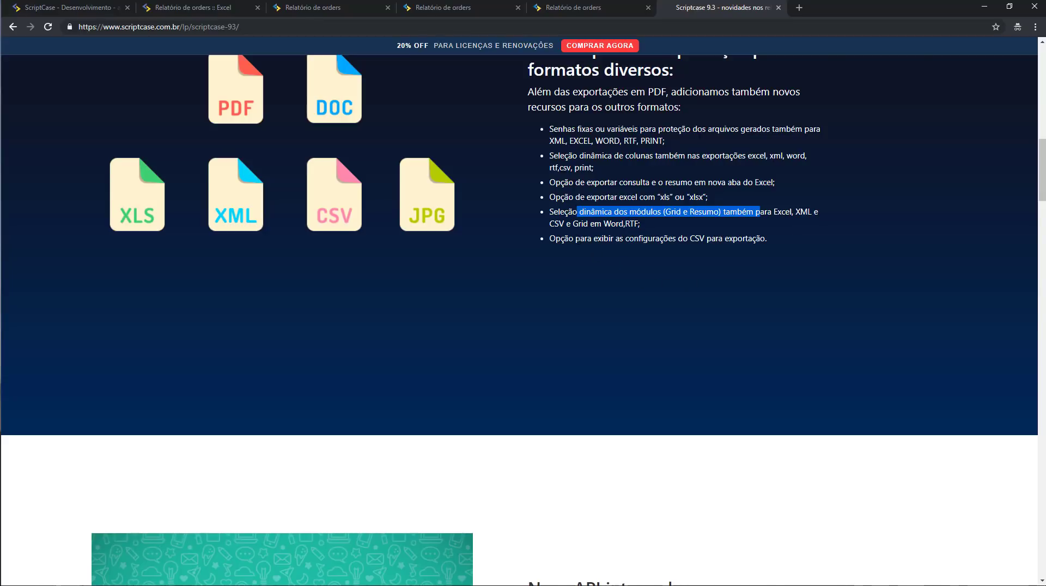
left_click_drag(573, 238, 779, 234)
left_click(780, 239)
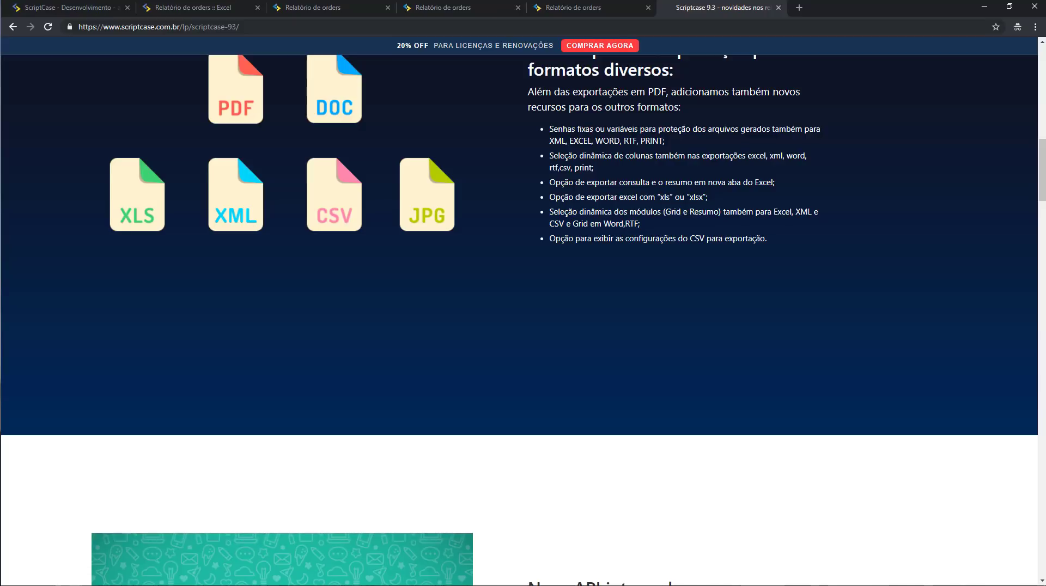
Scroll back up to the new PDF export options section.
scroll(572, 320, "down", 4)
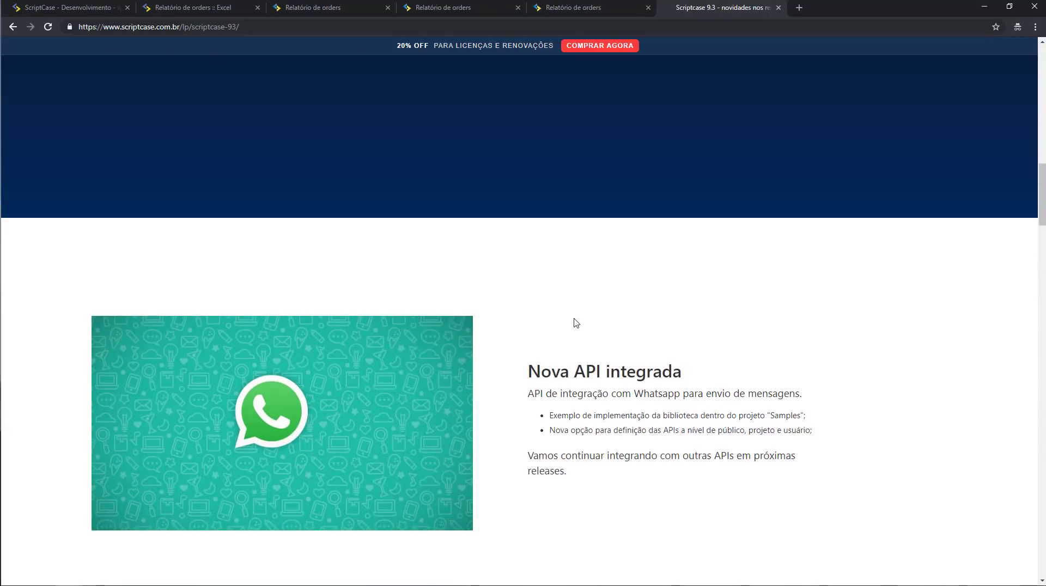
scroll(573, 327, "up", 9)
scroll(572, 327, "up", 3)
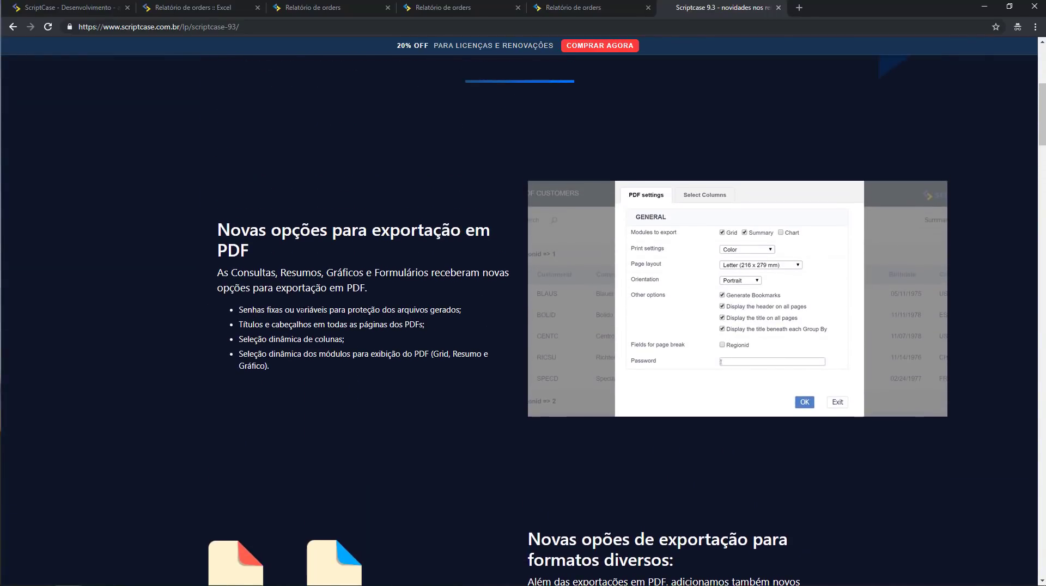
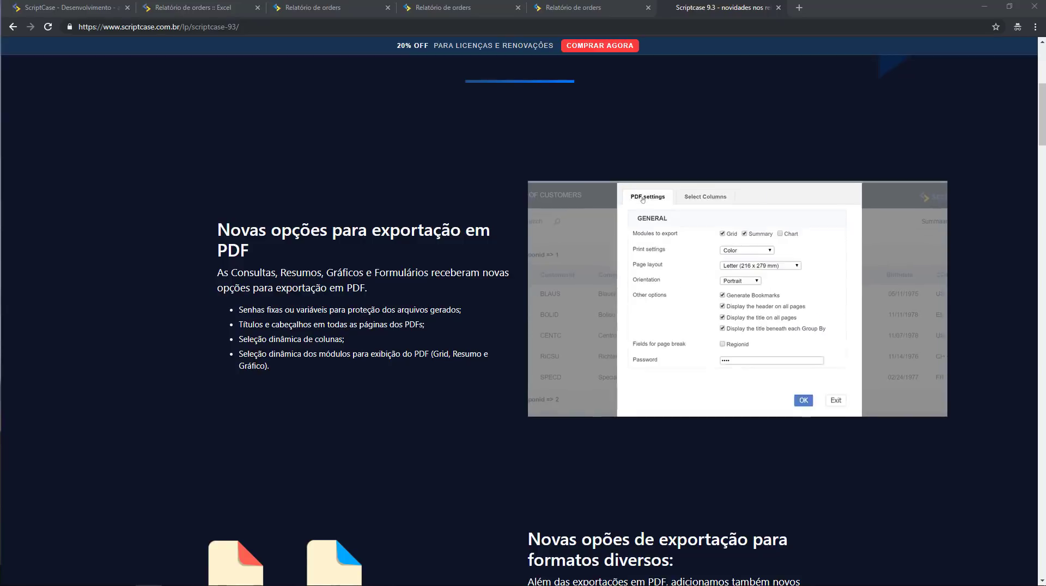
Scroll down past the PDF export options to the 'Nova API integrada' WhatsApp section.
scroll(904, 150, "down", 14)
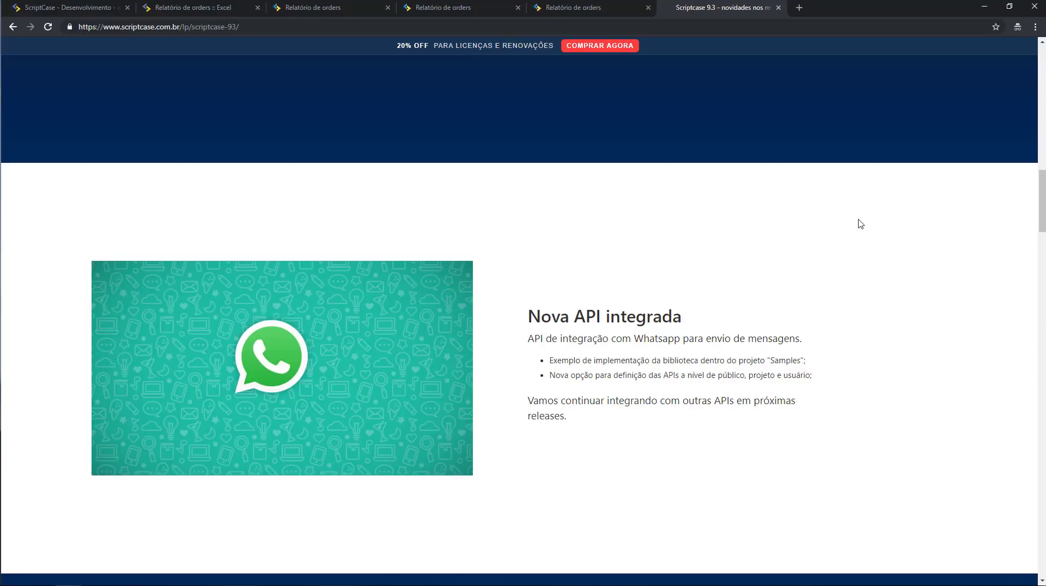
Search Google for 'chatapi' in a new tab and open the Chat API result.
left_click(800, 8)
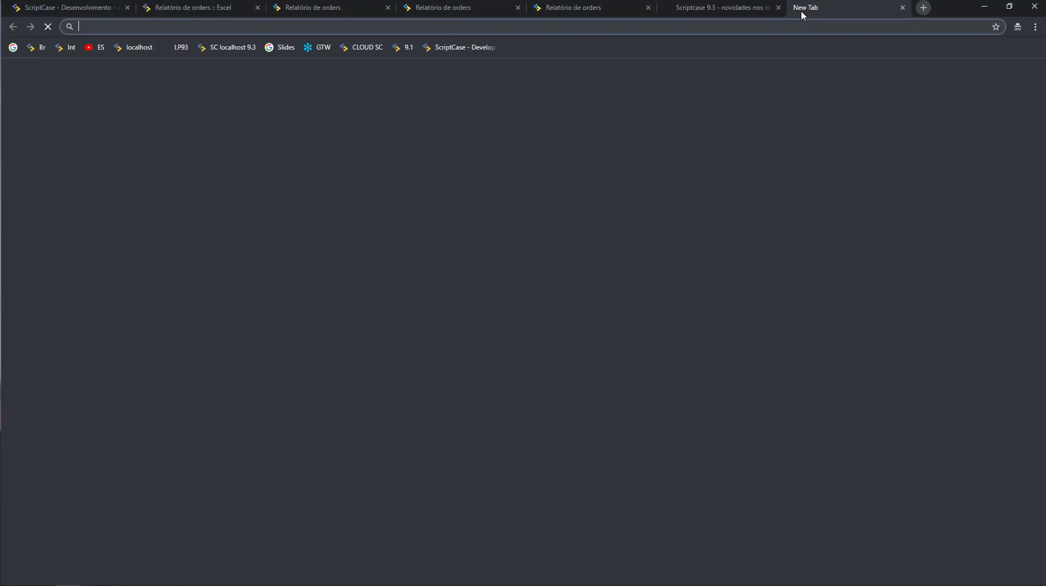
type("chatapi")
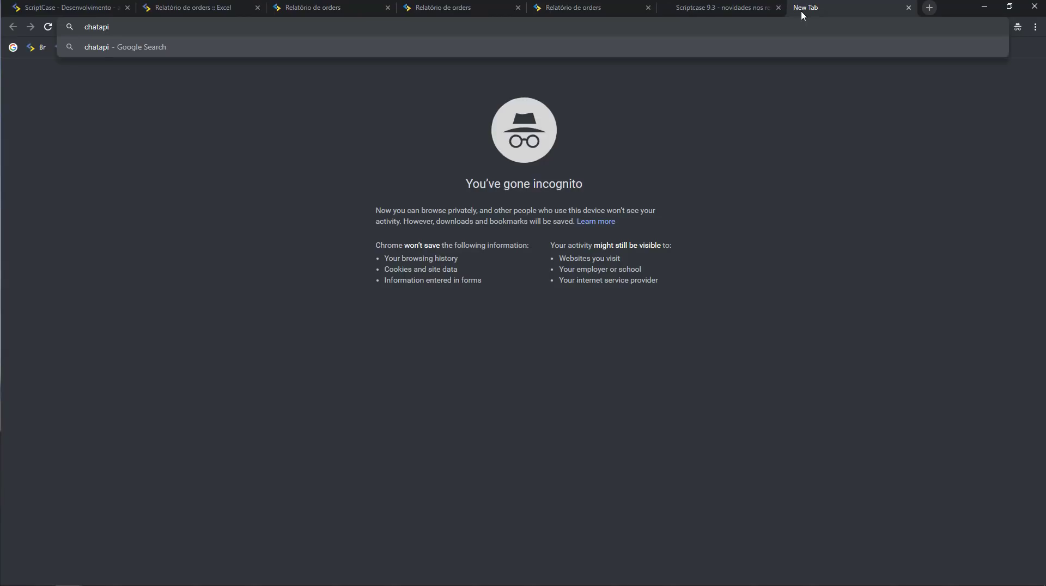
key("Return")
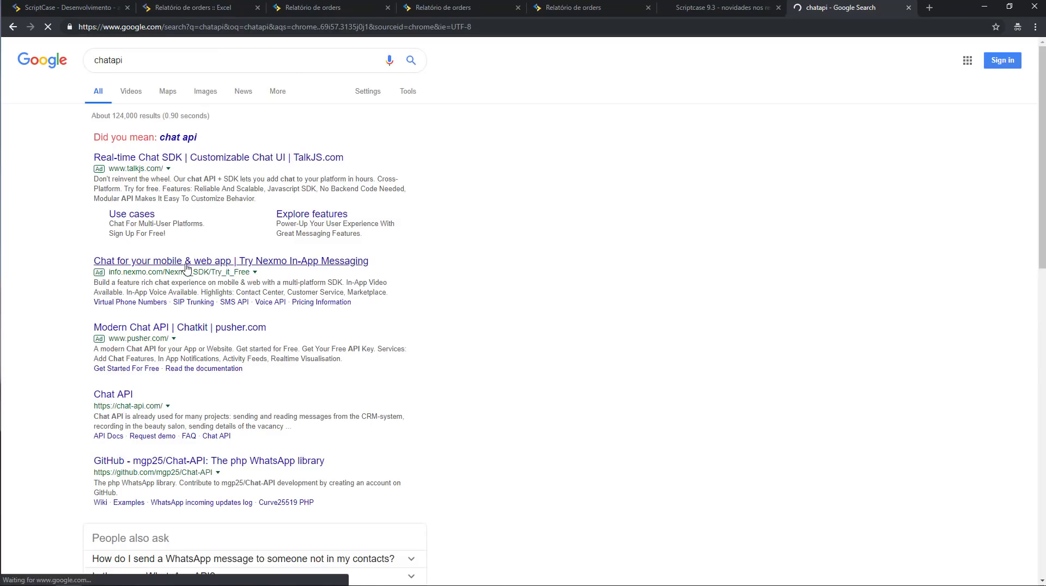
left_click(121, 398)
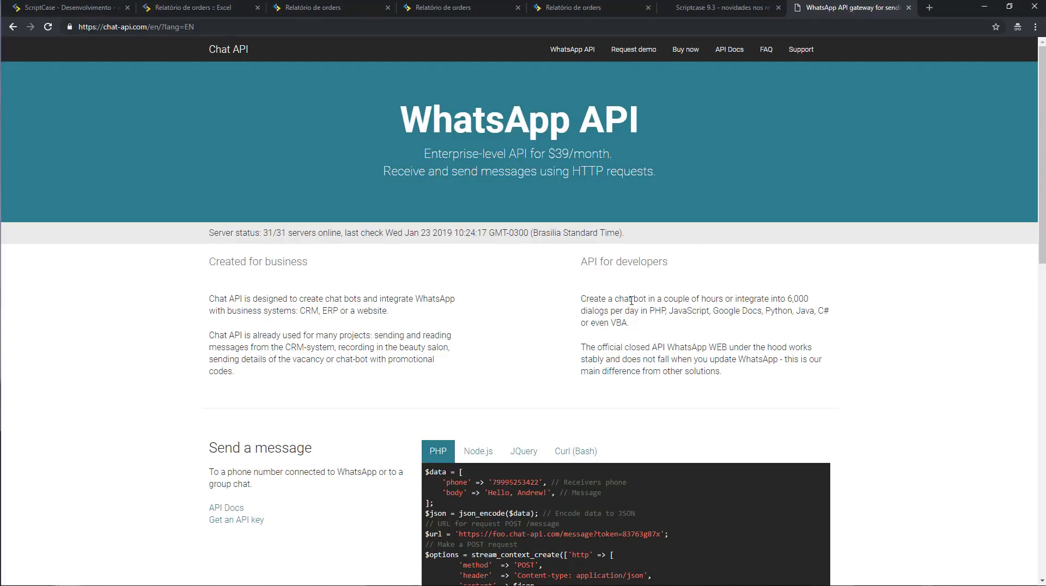
Skim the chat-api.com send-message examples, then return to the ScriptCase - Desenvolvimento tab.
scroll(522, 317, "down", 8)
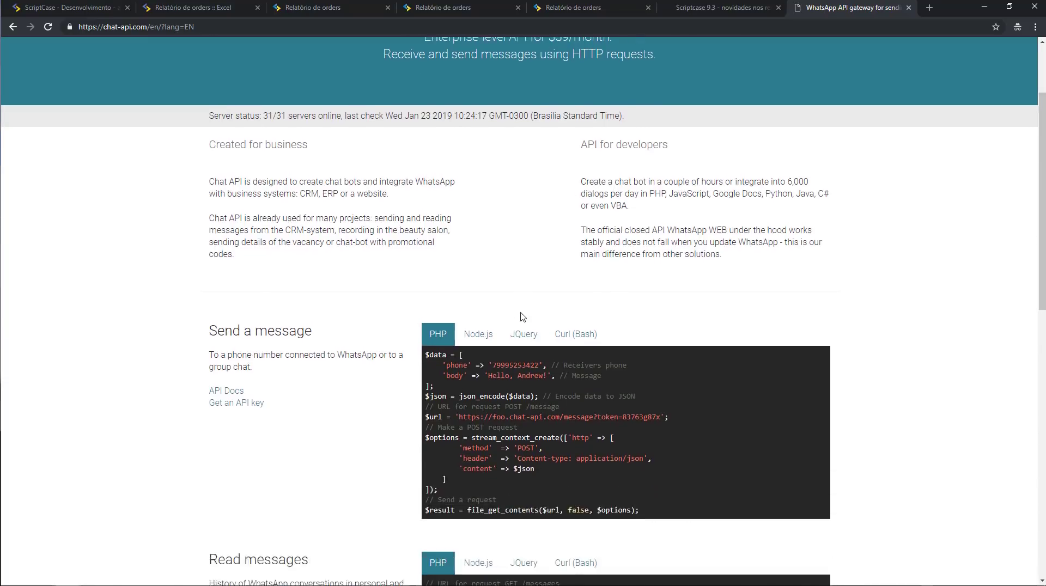
scroll(524, 322, "up", 8)
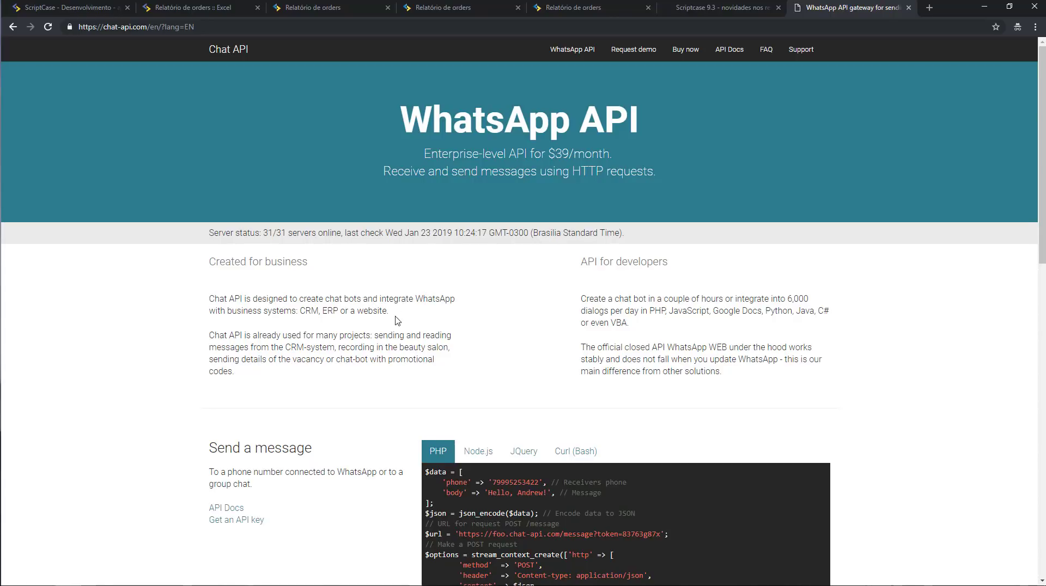
left_click(65, 9)
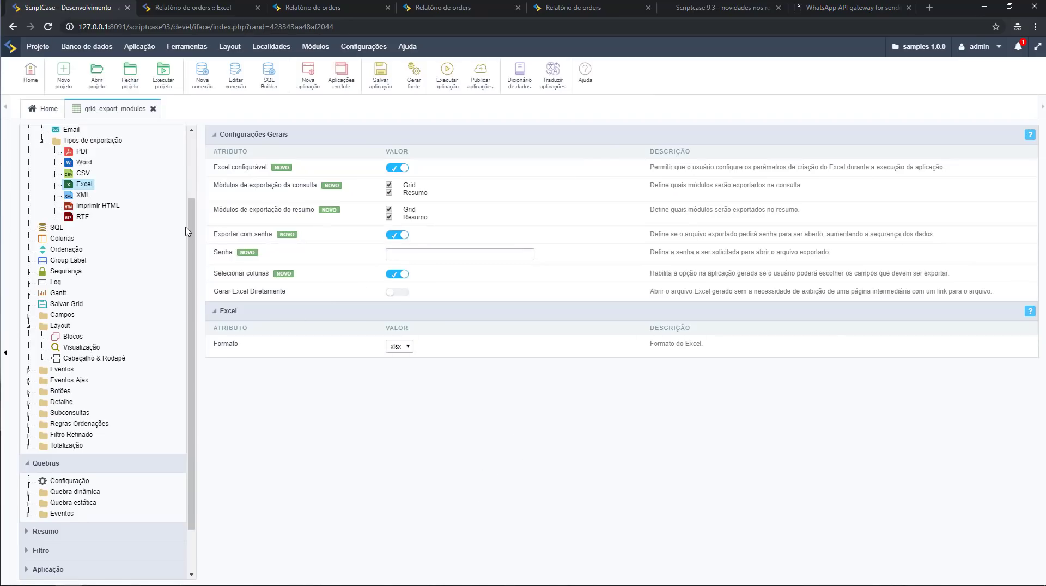
Start a new API under Ferramentas > API with the chatapi gateway, inspect its URL, and discard it.
left_click(187, 47)
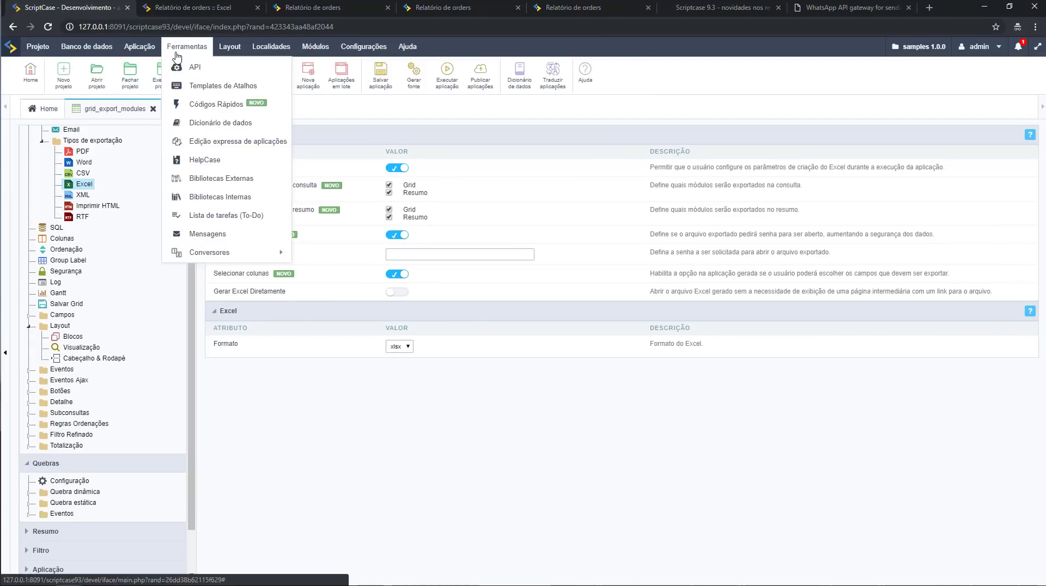
left_click(190, 71)
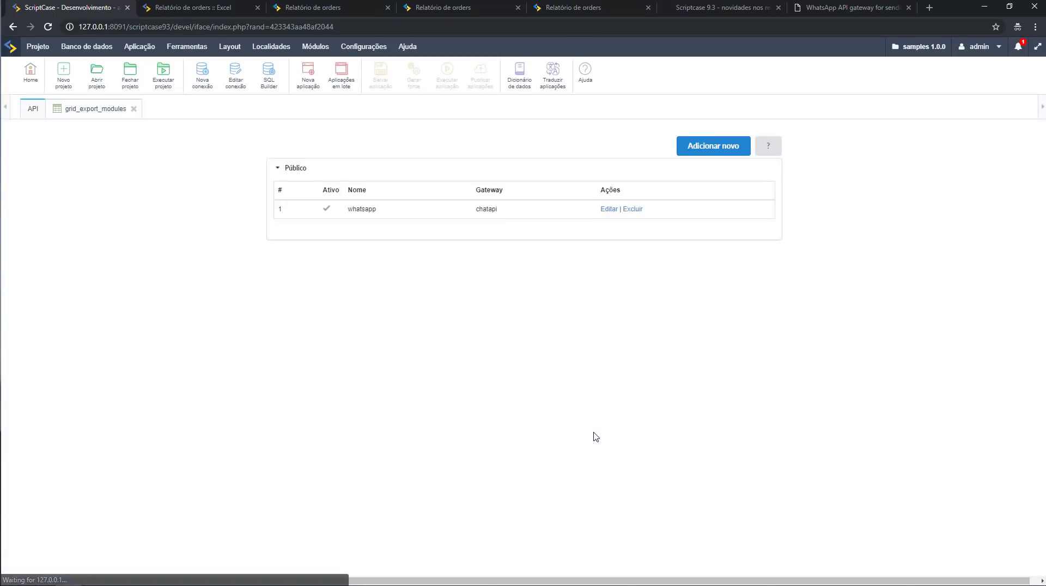
left_click(701, 152)
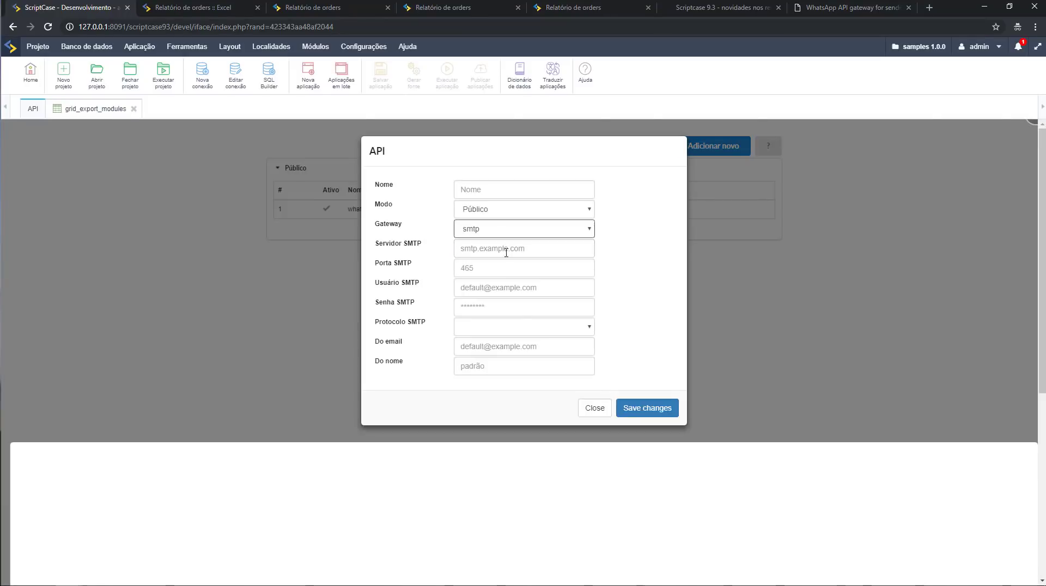
left_click(502, 229)
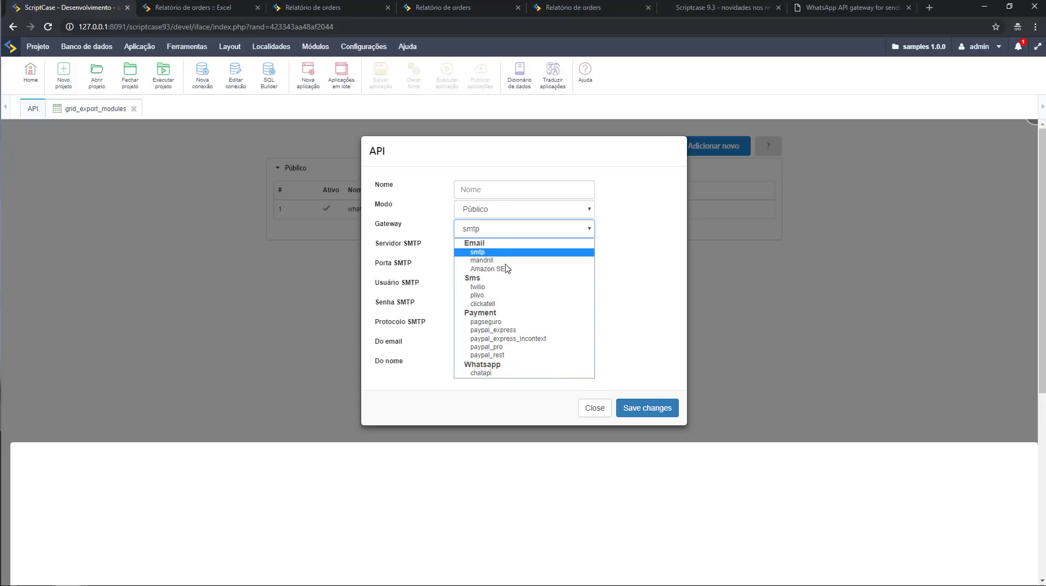
left_click(482, 374)
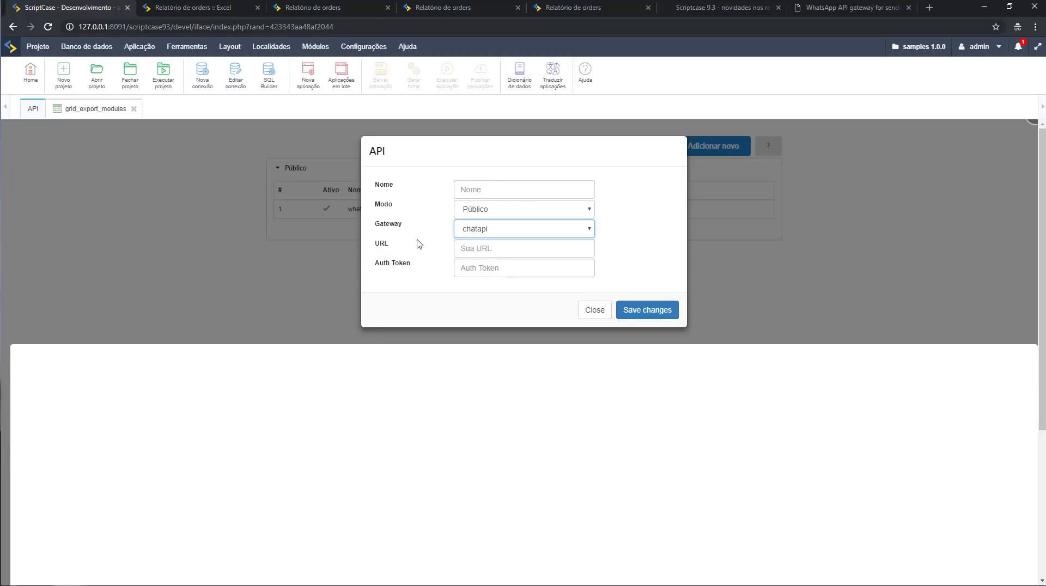
left_click(460, 247)
left_click(588, 310)
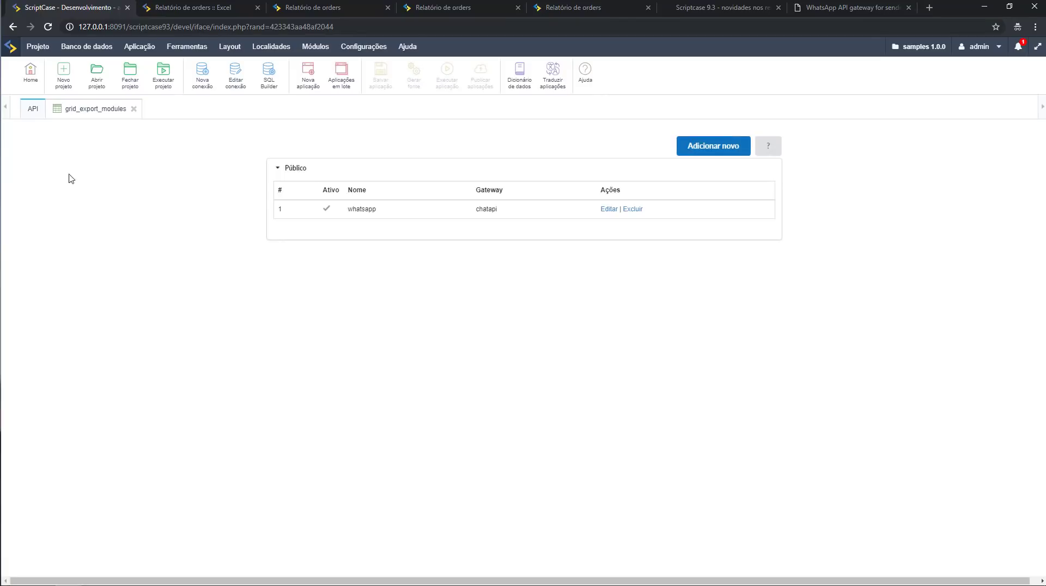
Open control_api_whatsapp from the Home application list and run it.
left_click(31, 76)
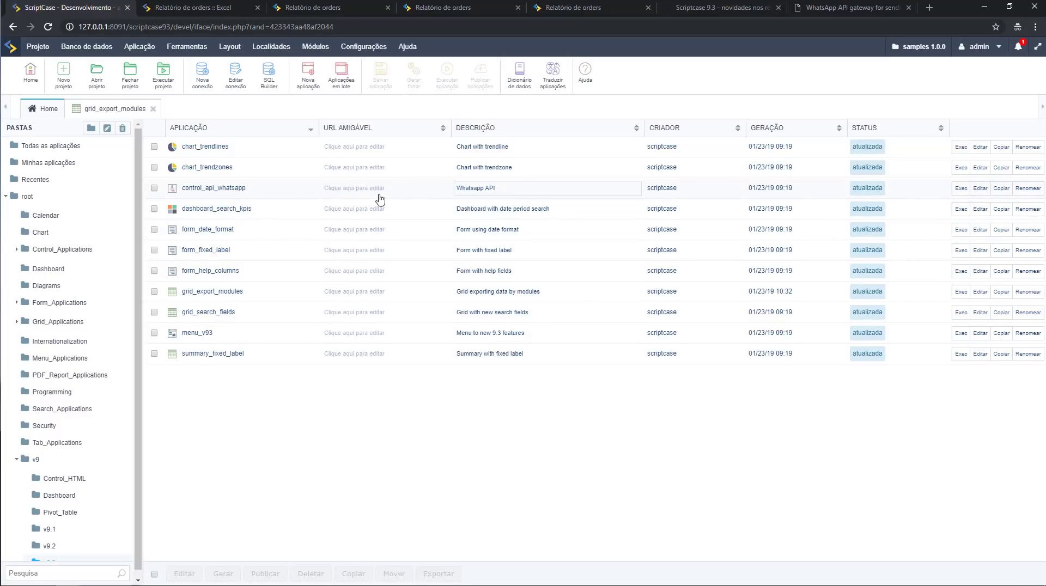
left_click(239, 189)
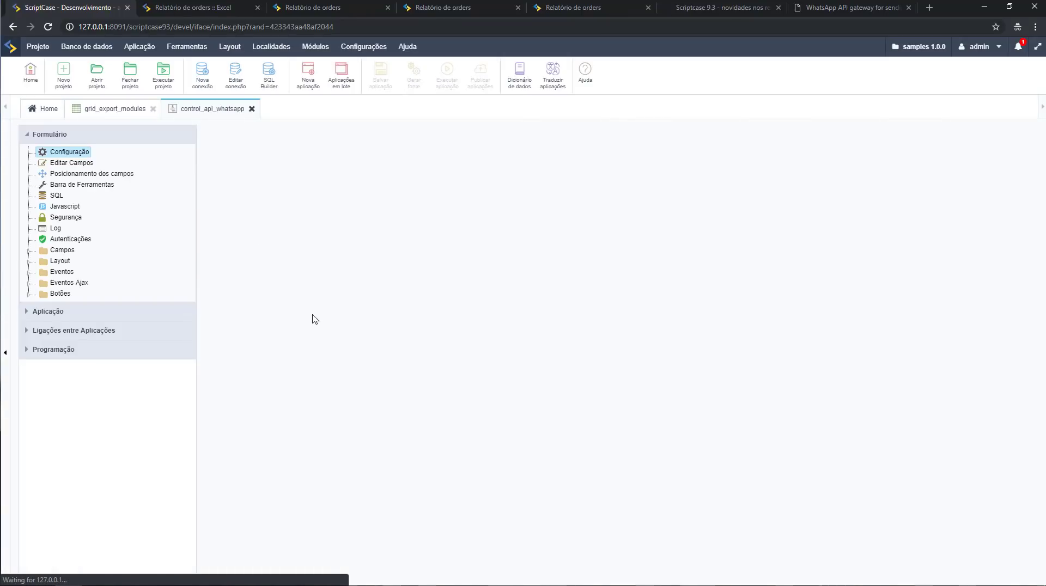
left_click(448, 84)
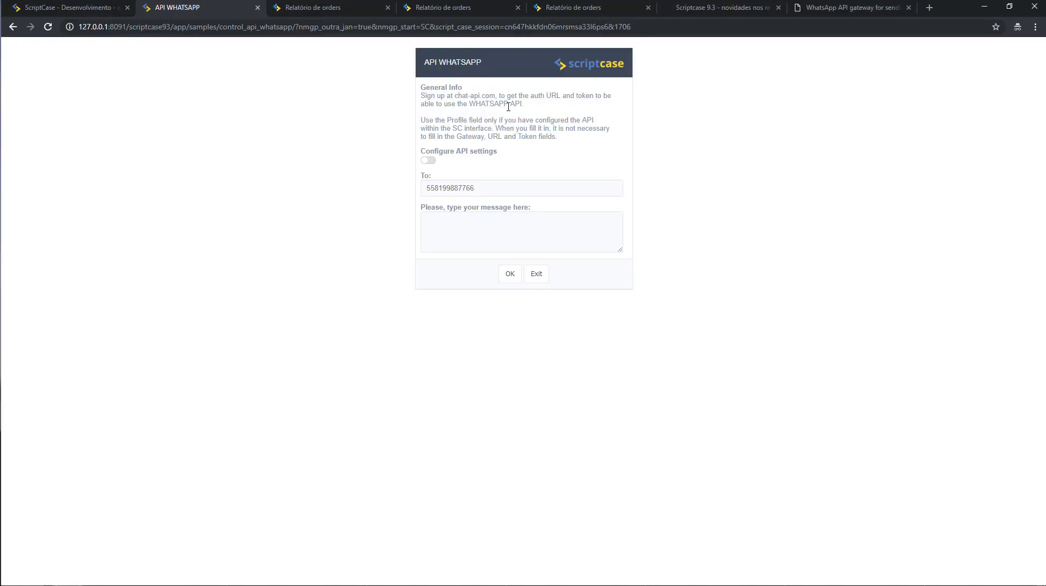
Enable 'Configure API settings' to show gateway, URL and token fields, then go to Chat API.
left_click(430, 161)
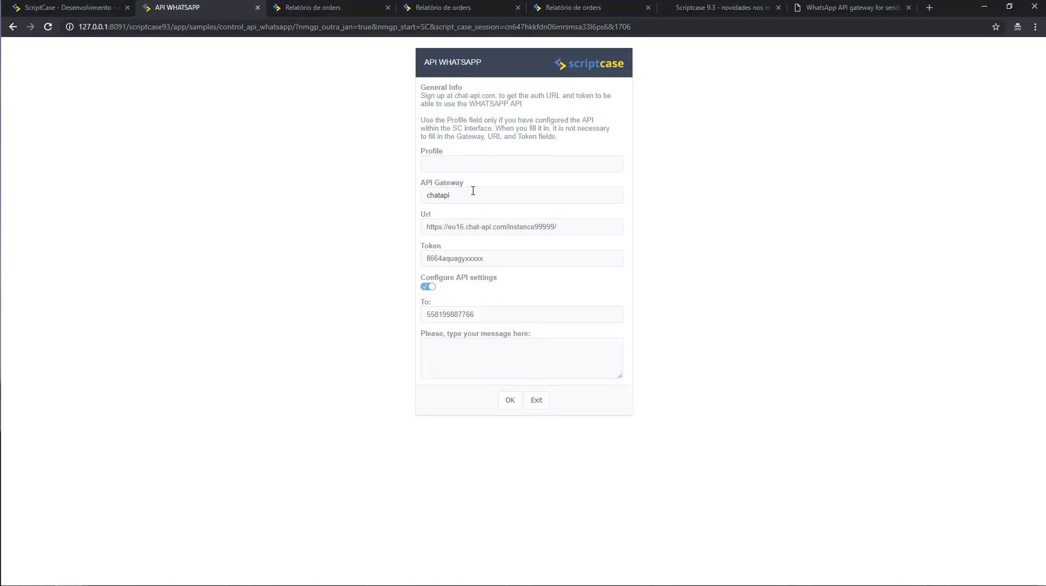
left_click(60, 11)
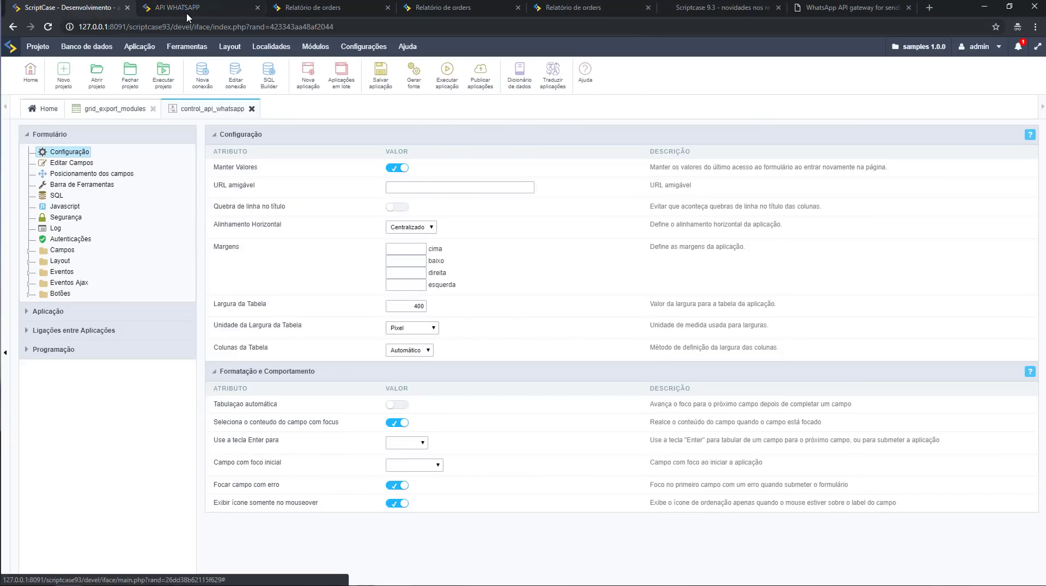
left_click(186, 9)
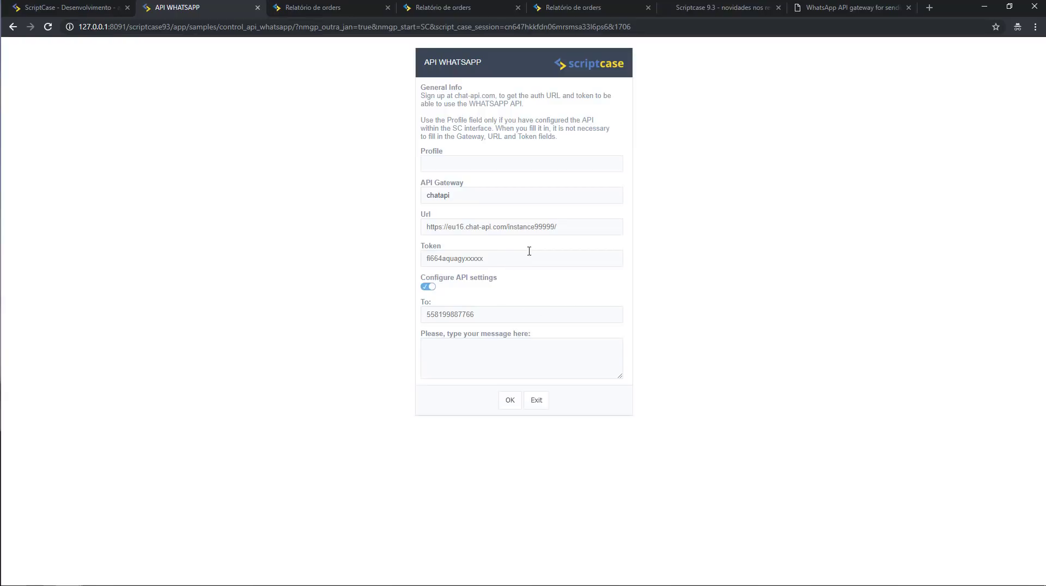
left_click(824, 6)
left_click(633, 49)
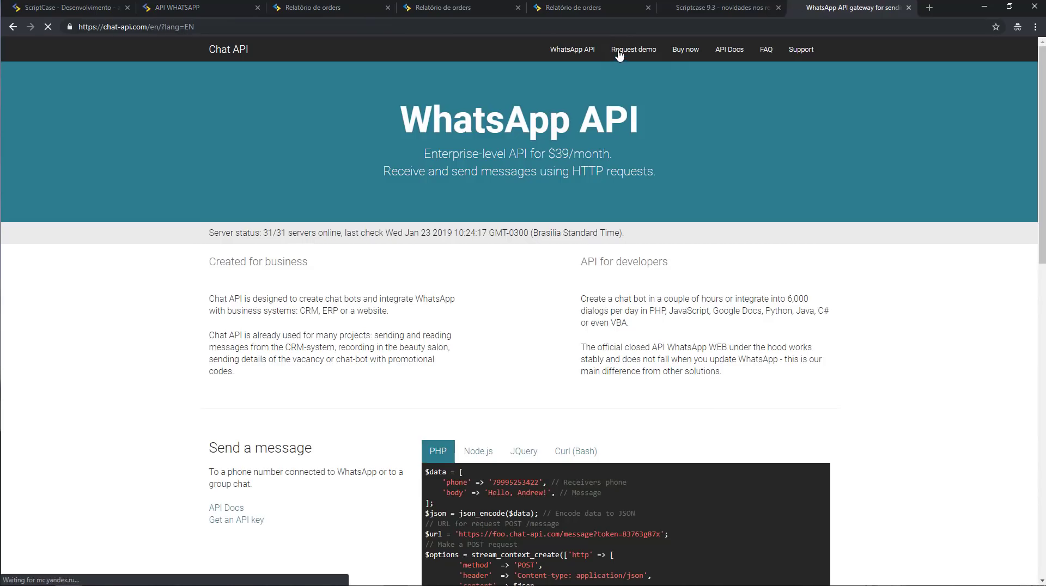
Log in to Chat API with the Google account and select the WhatsApp instance's API URL.
left_click(224, 265)
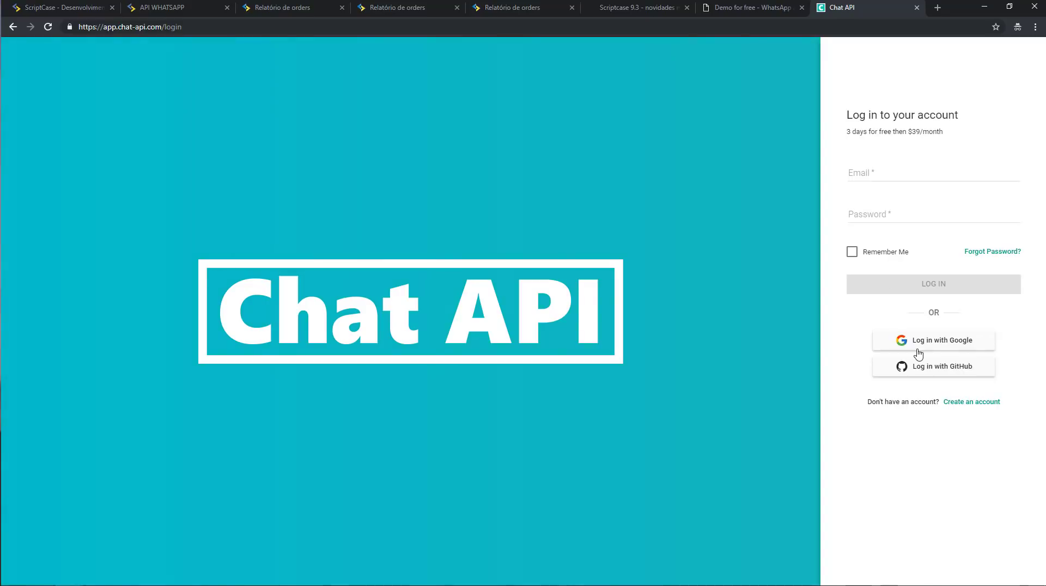
left_click(917, 347)
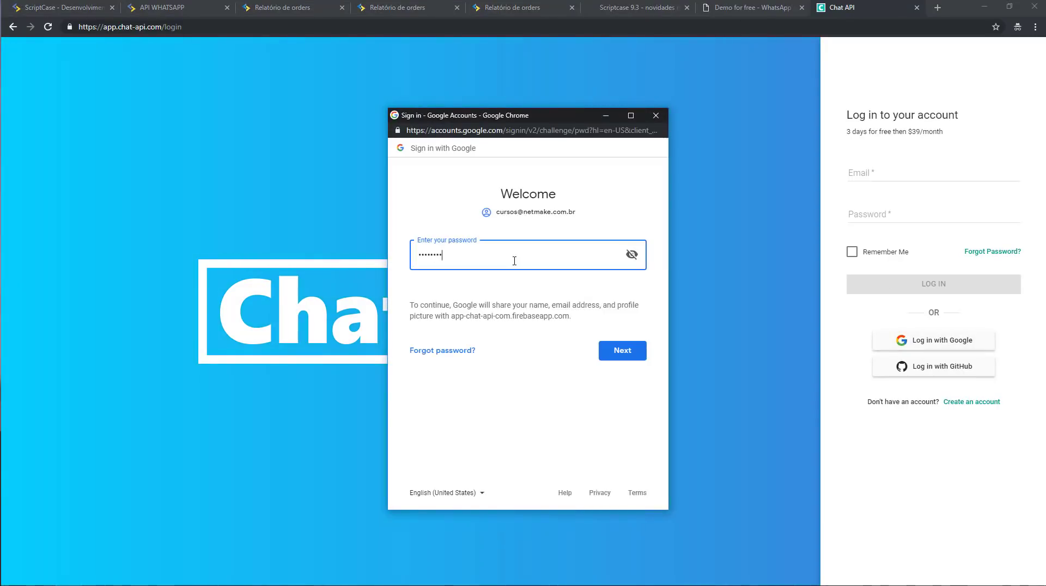
key("Return")
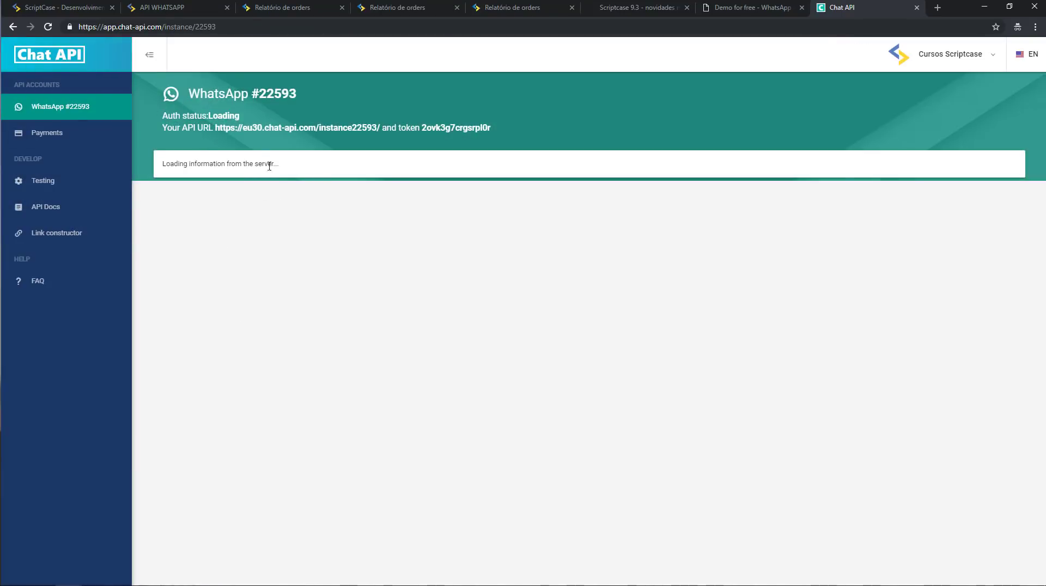
left_click_drag(165, 163, 265, 163)
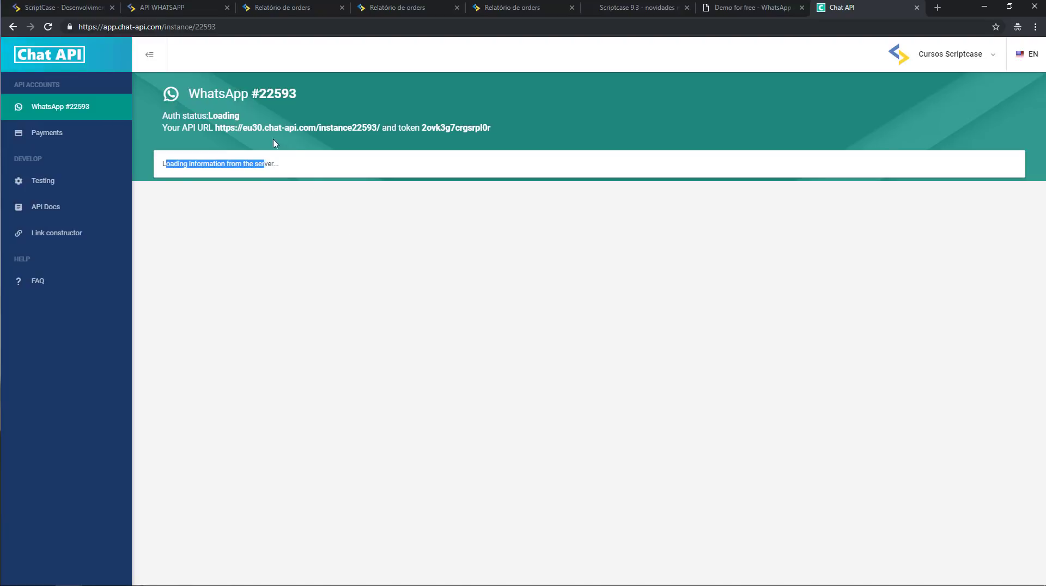
left_click_drag(217, 125, 387, 124)
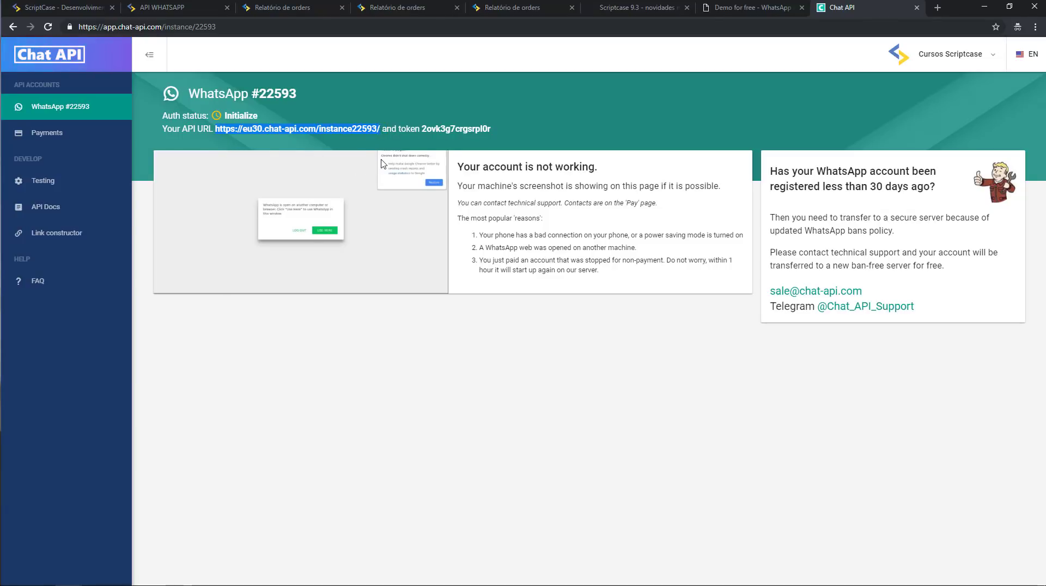
left_click(137, 9)
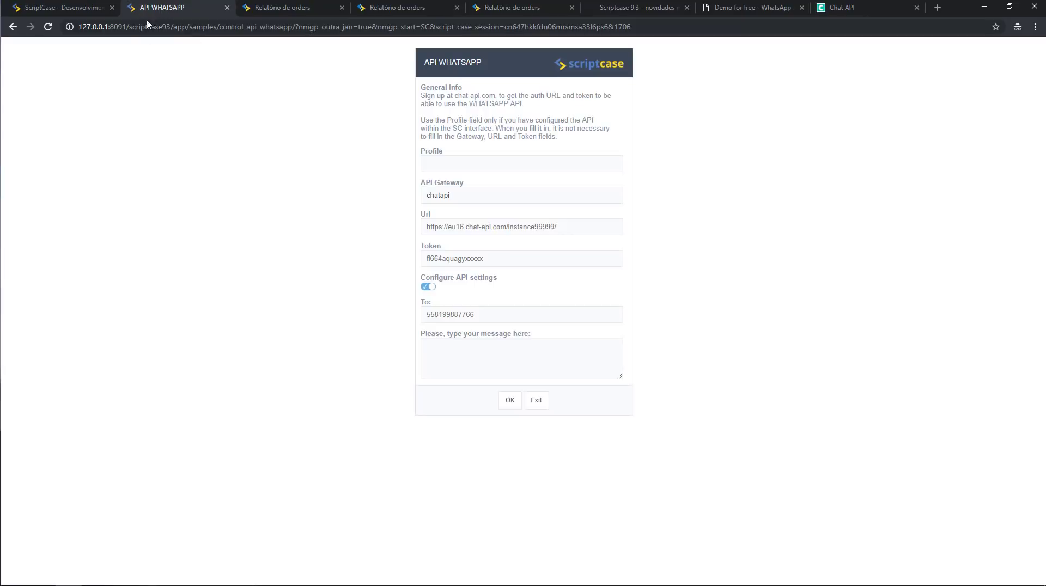
Fill the API WHATSAPP form with the chatapi gateway, instance URL, token and recipient number.
left_click(487, 227)
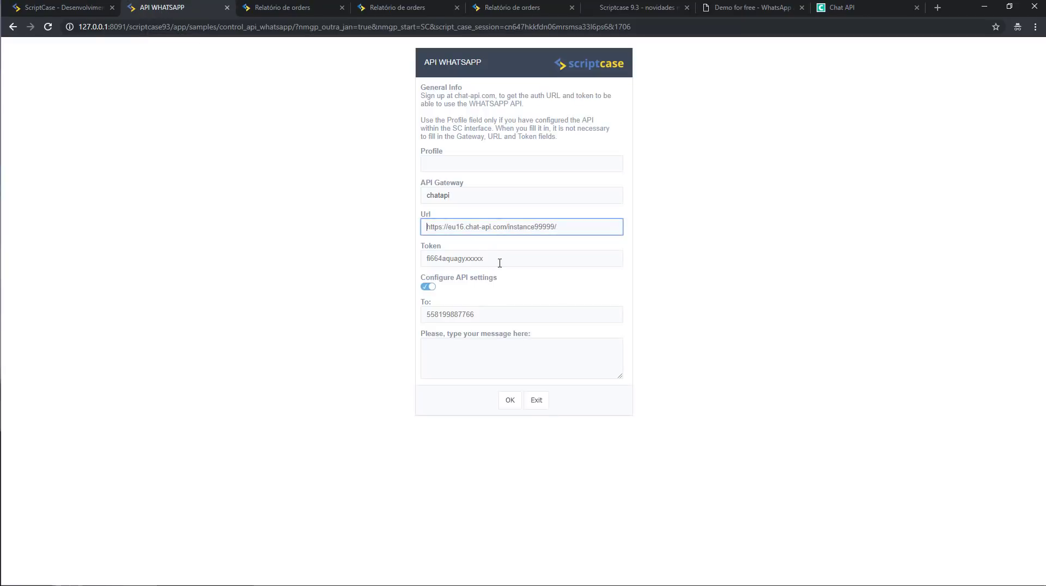
left_click(498, 262)
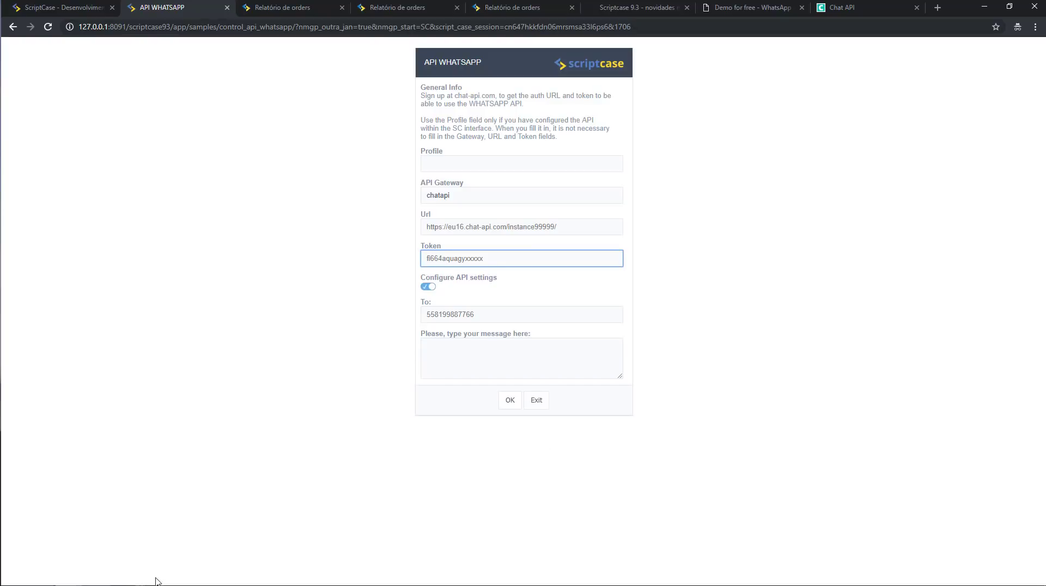
mouse_move(155, 583)
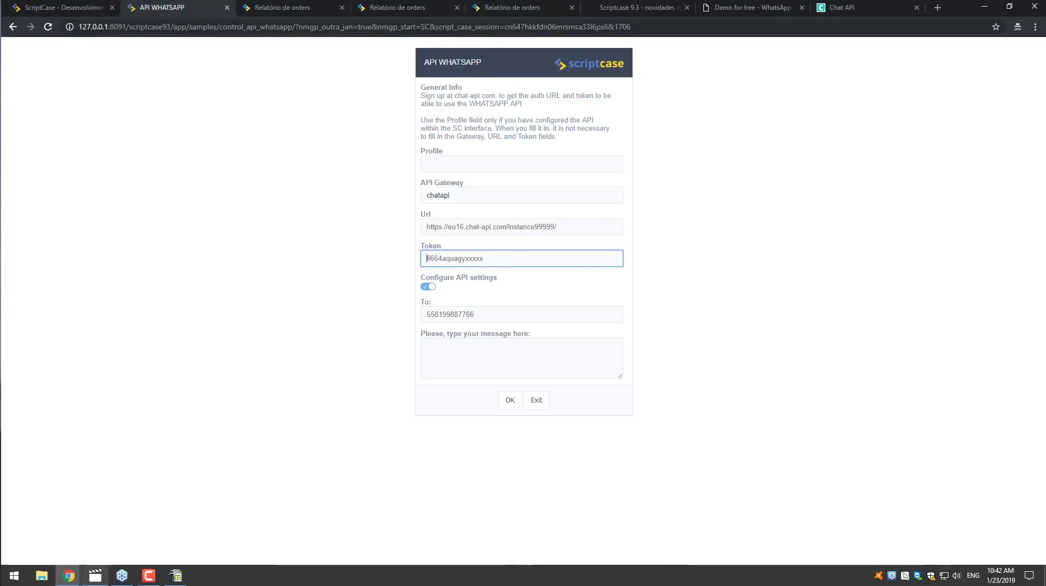
left_click(96, 576)
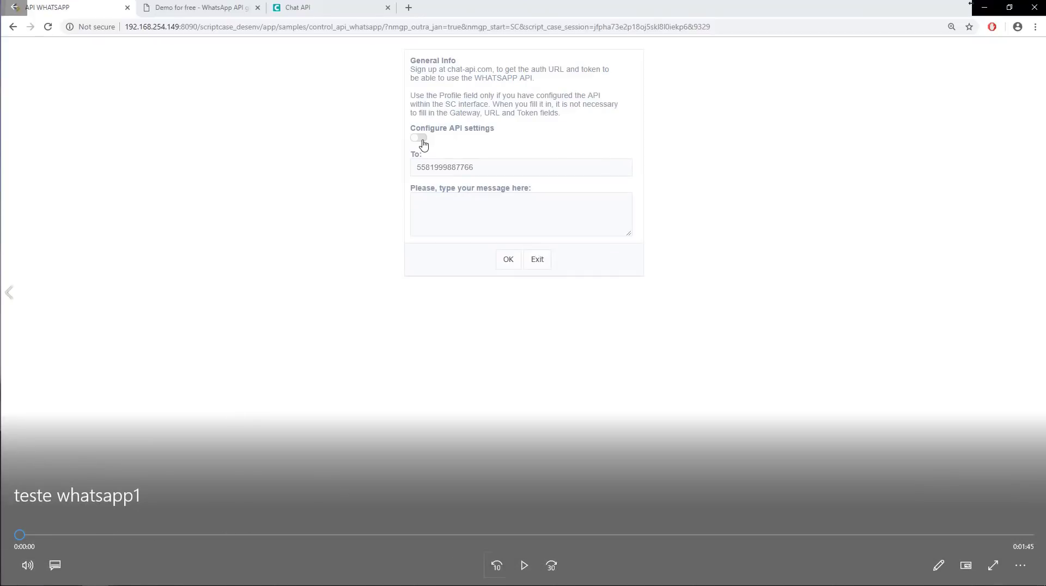
left_click(525, 566)
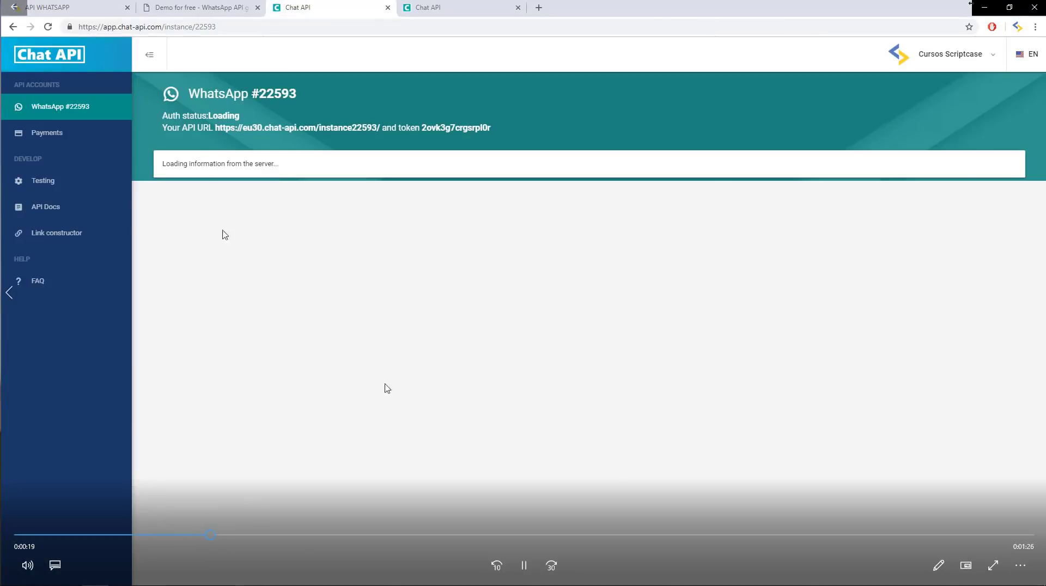
left_click(335, 541)
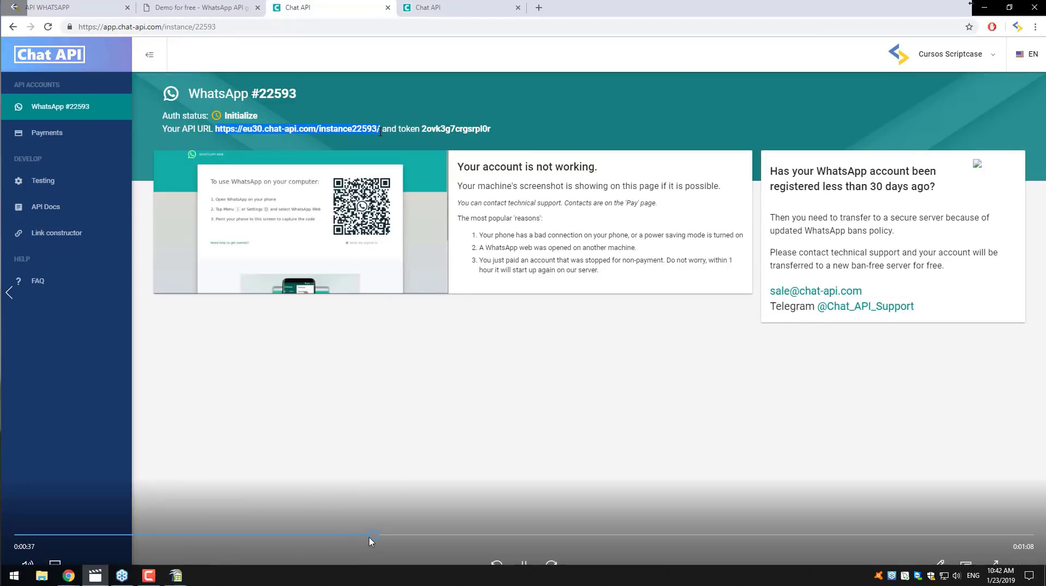
left_click_drag(402, 538, 489, 547)
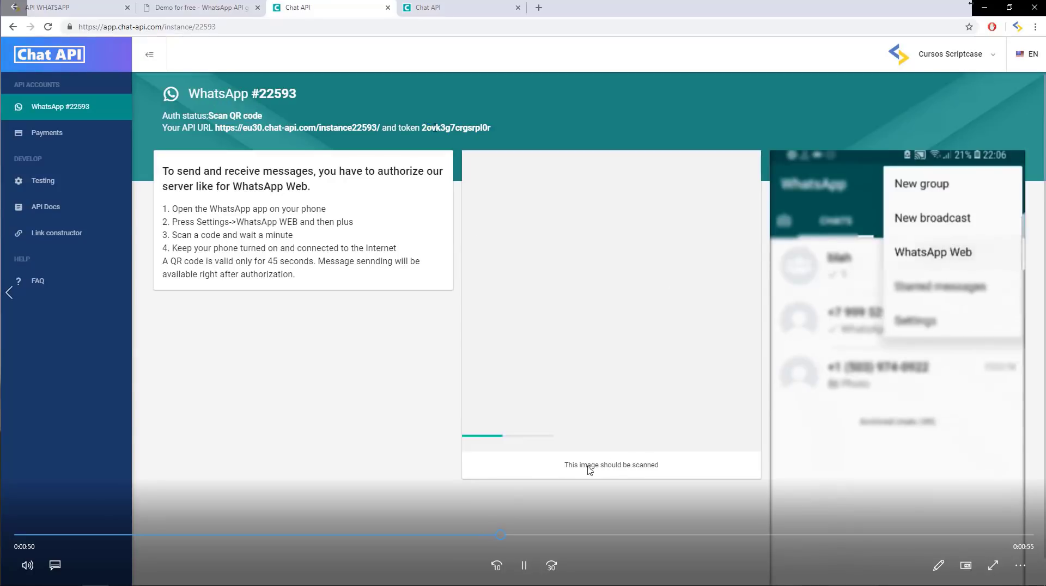
left_click_drag(525, 540, 747, 552)
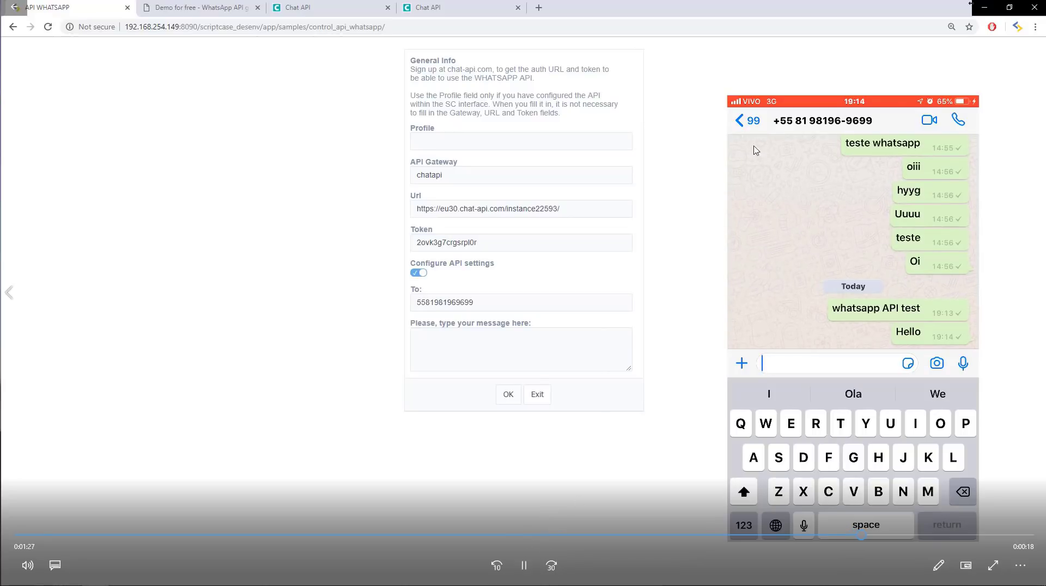
left_click(519, 565)
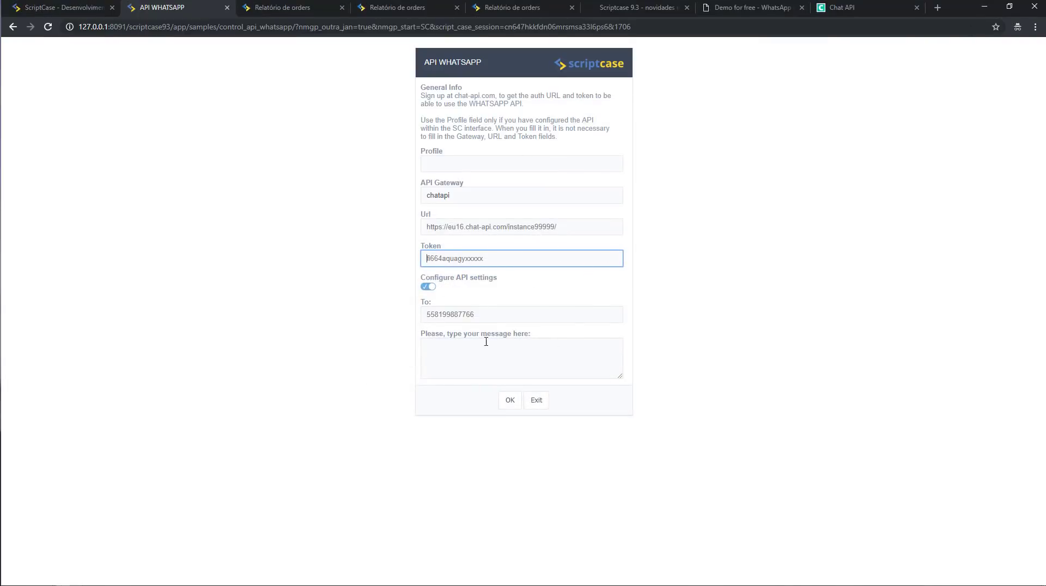
Open the onValidateSuccess event of control_api_whatsapp from the Eventos tree.
left_click(53, 8)
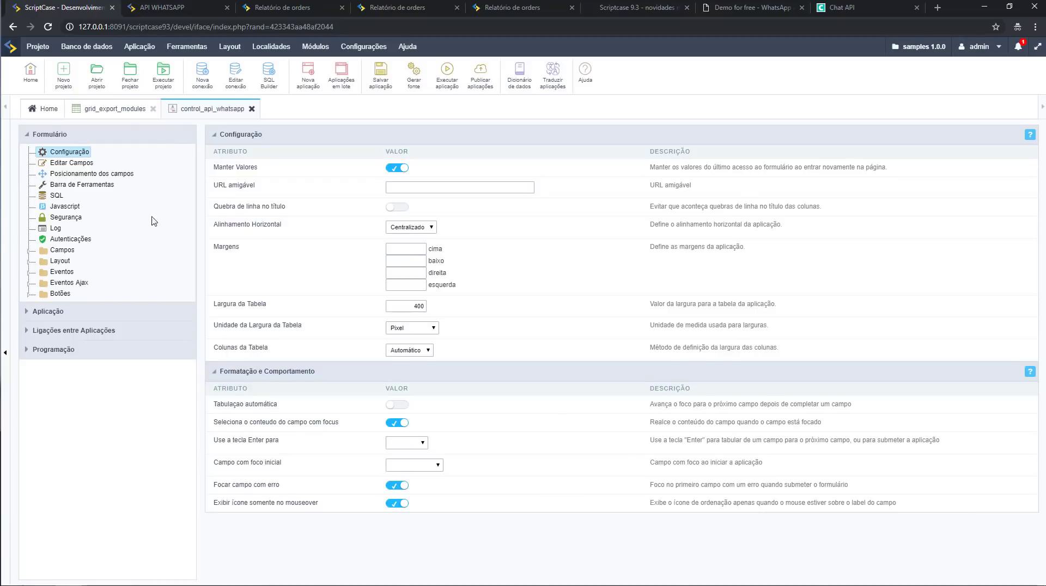
left_click(29, 265)
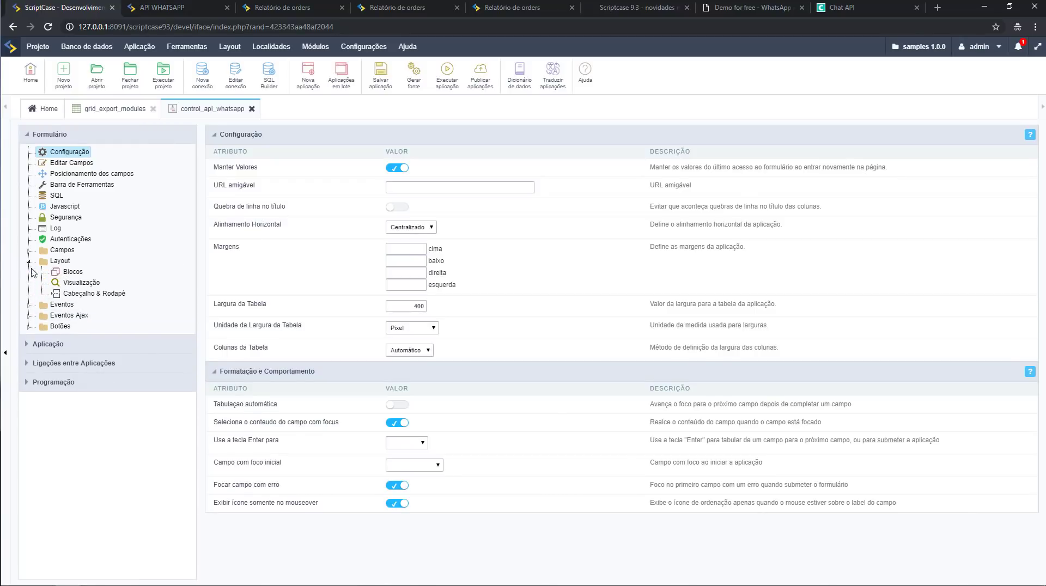
left_click(31, 311)
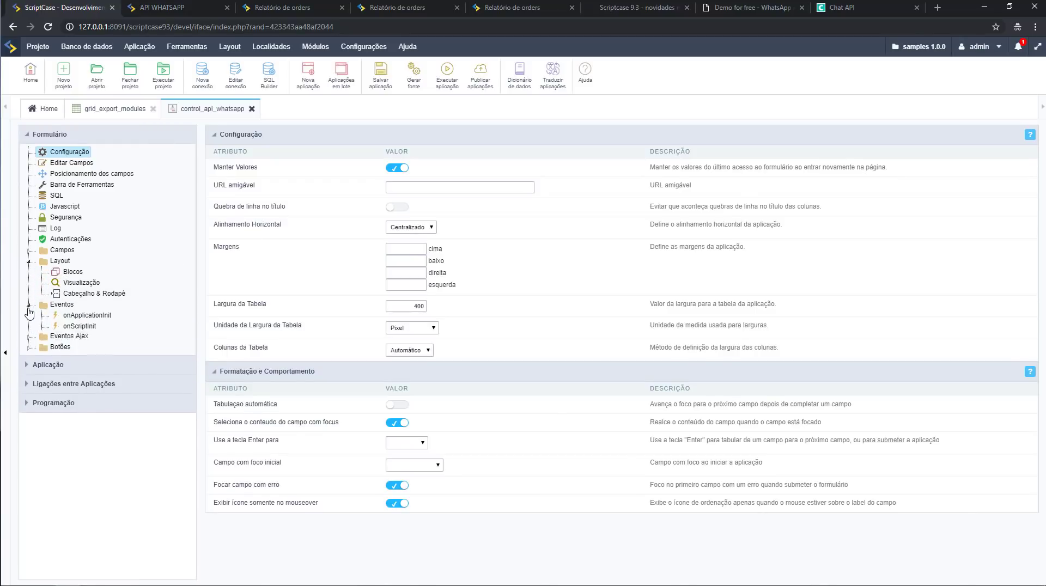
left_click(90, 381)
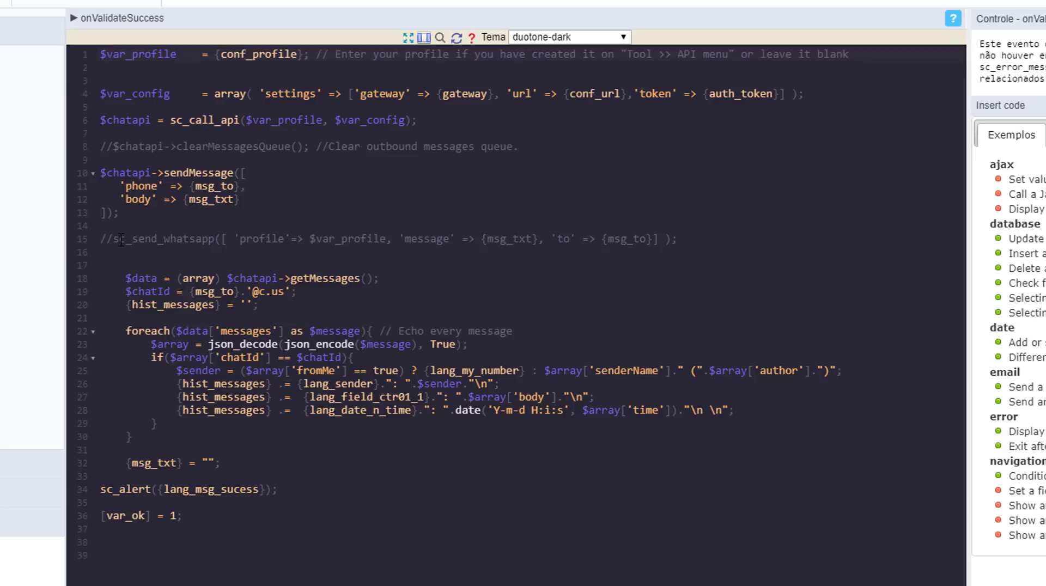
Highlight the sc_send_whatsapp comment, sc_call_api, sendMessage and getMessages calls in the code.
left_click_drag(113, 240, 213, 242)
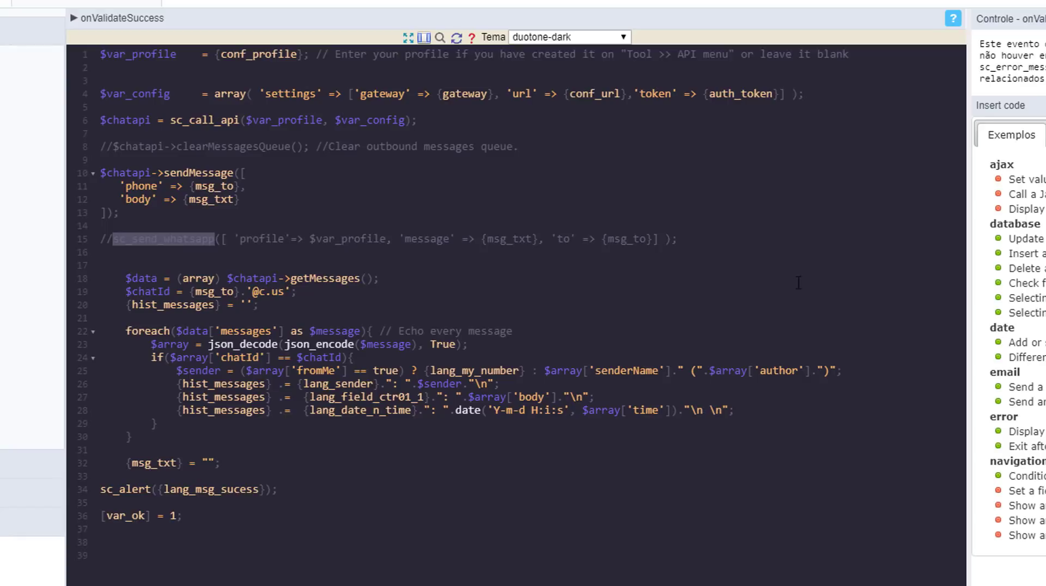
left_click_drag(706, 245, 89, 237)
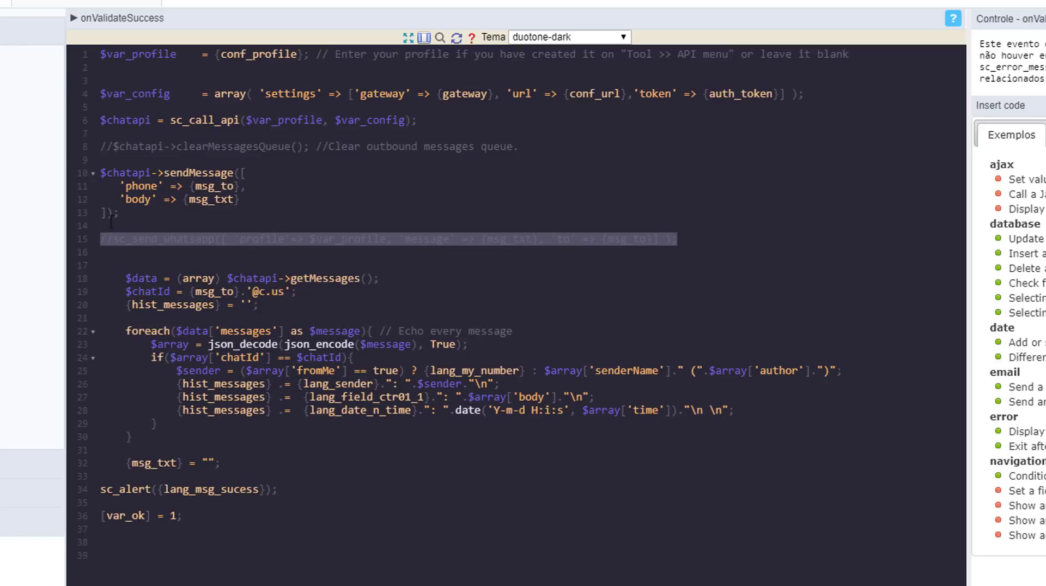
left_click_drag(169, 121, 240, 124)
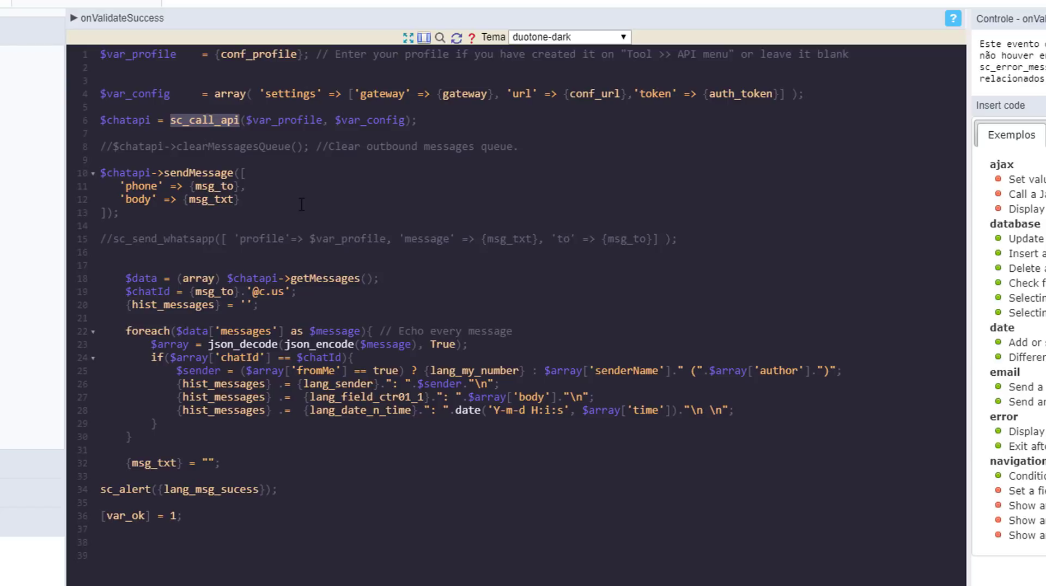
left_click_drag(159, 173, 232, 175)
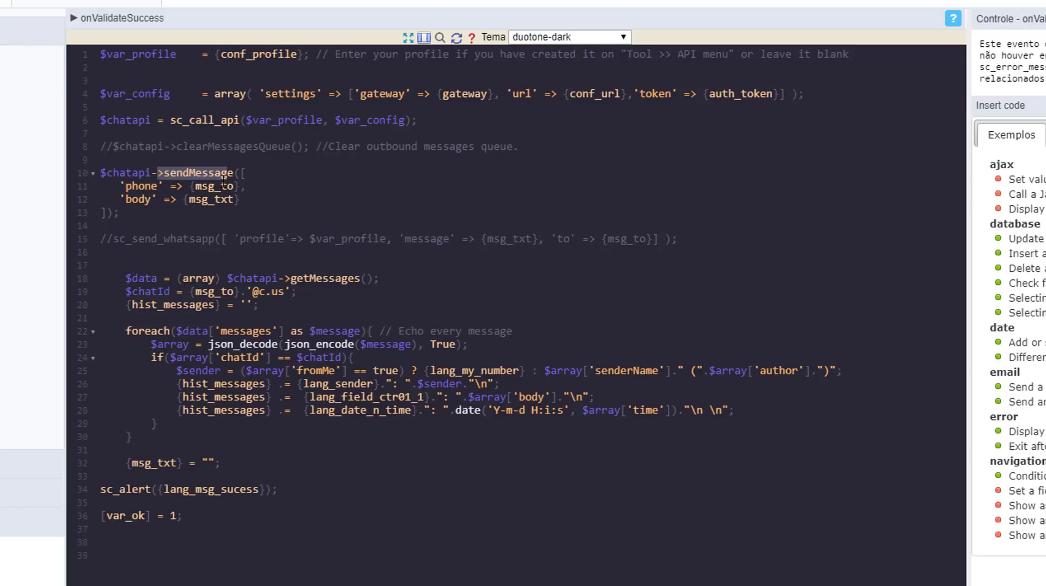
left_click(165, 172)
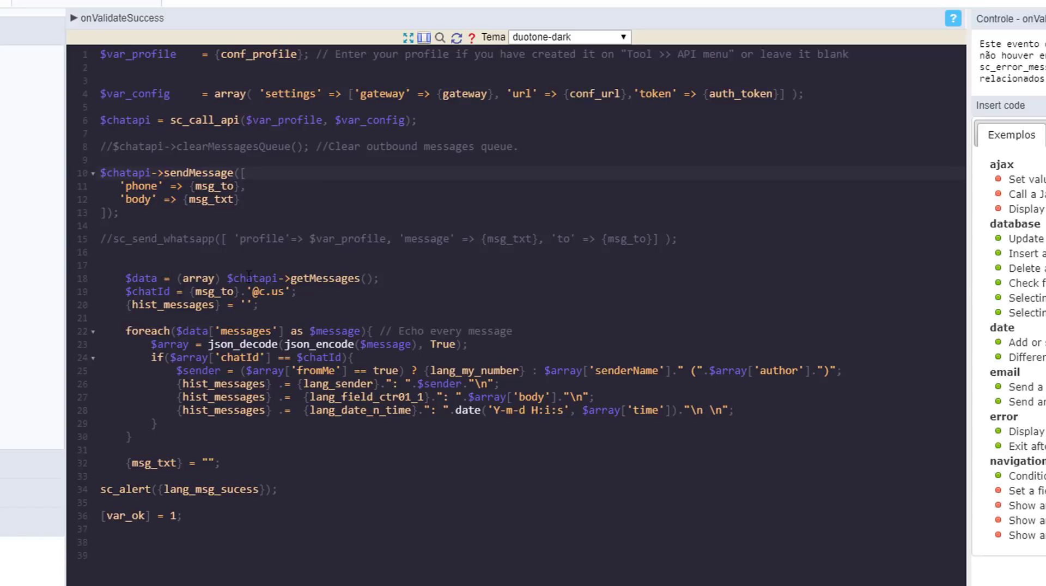
left_click_drag(279, 279, 380, 279)
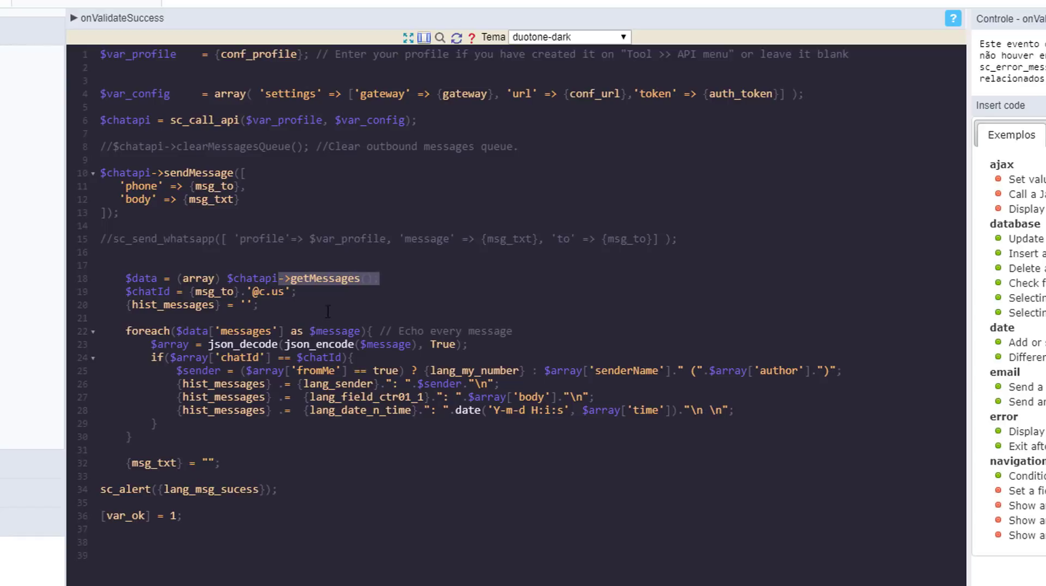
Highlight the message decoding, @c.us chat id and history lines 23–28, then open Chat API account options.
left_click_drag(277, 344, 492, 355)
left_click(254, 292)
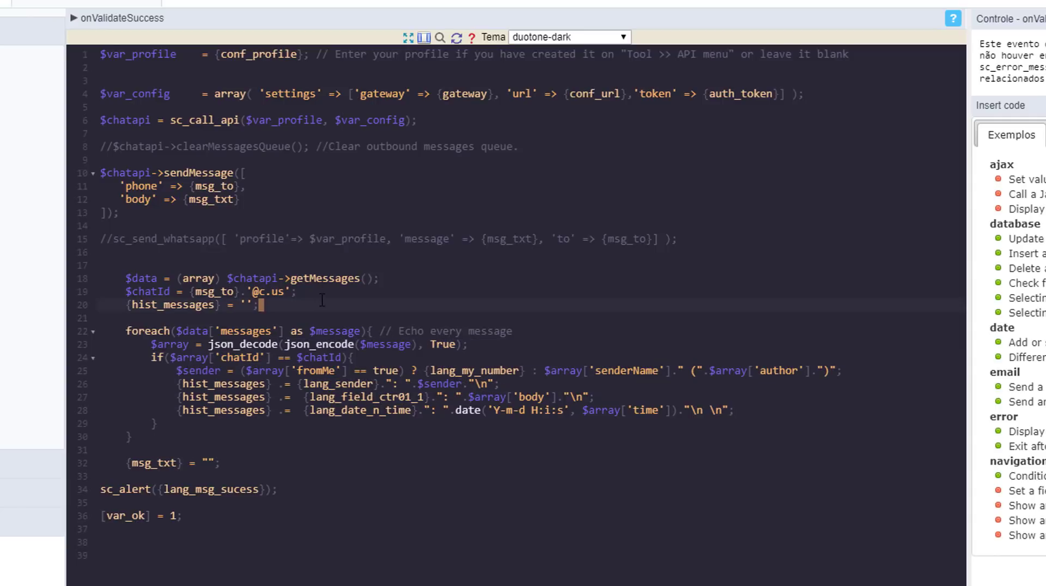
mouse_move(254, 292)
left_mouse_down()
mouse_move(266, 292)
mouse_move(250, 289)
left_mouse_up()
left_click(355, 305)
left_click_drag(152, 344, 464, 413)
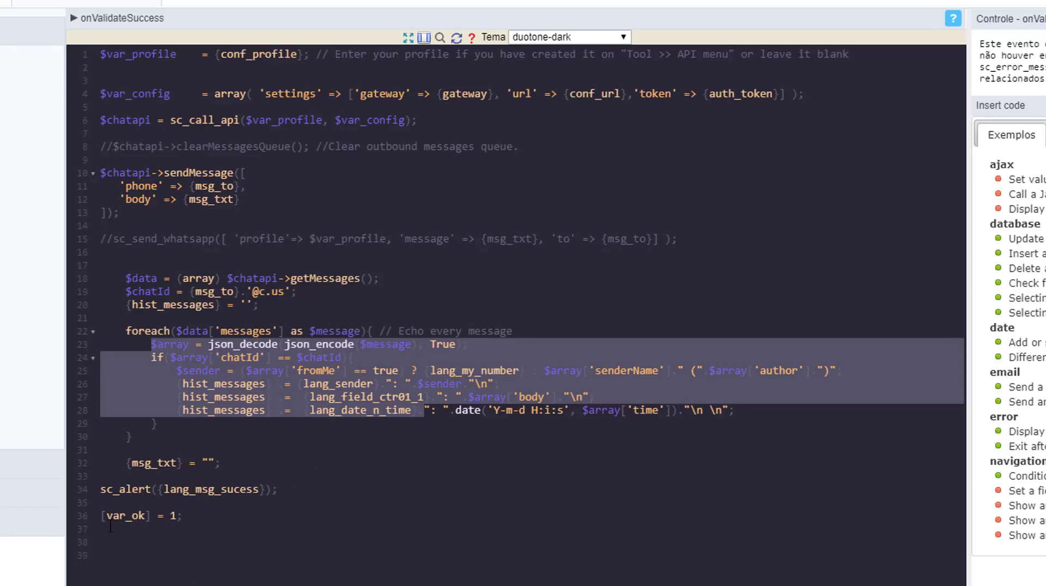
left_click(207, 580)
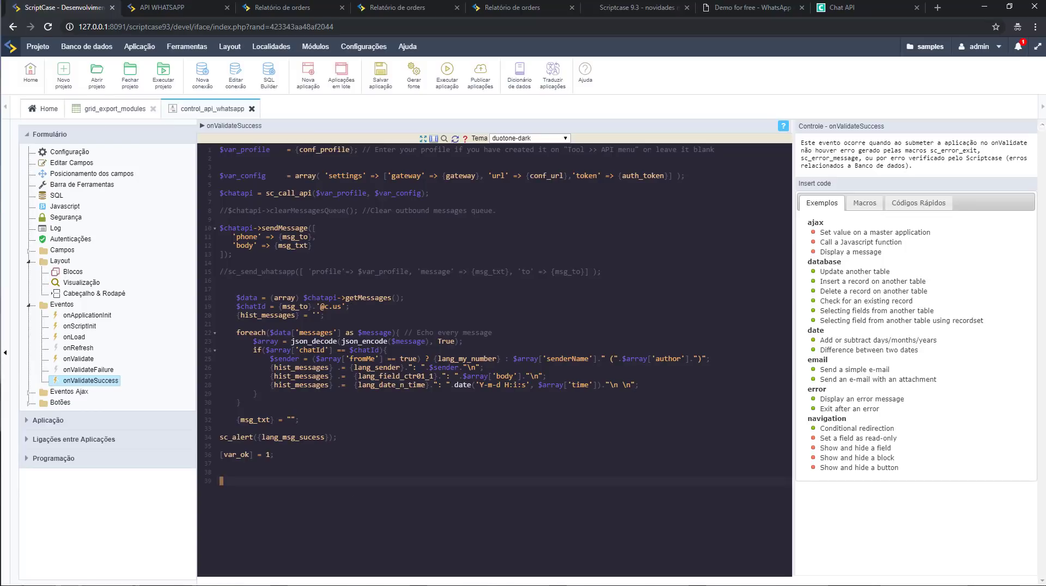
left_click(830, 11)
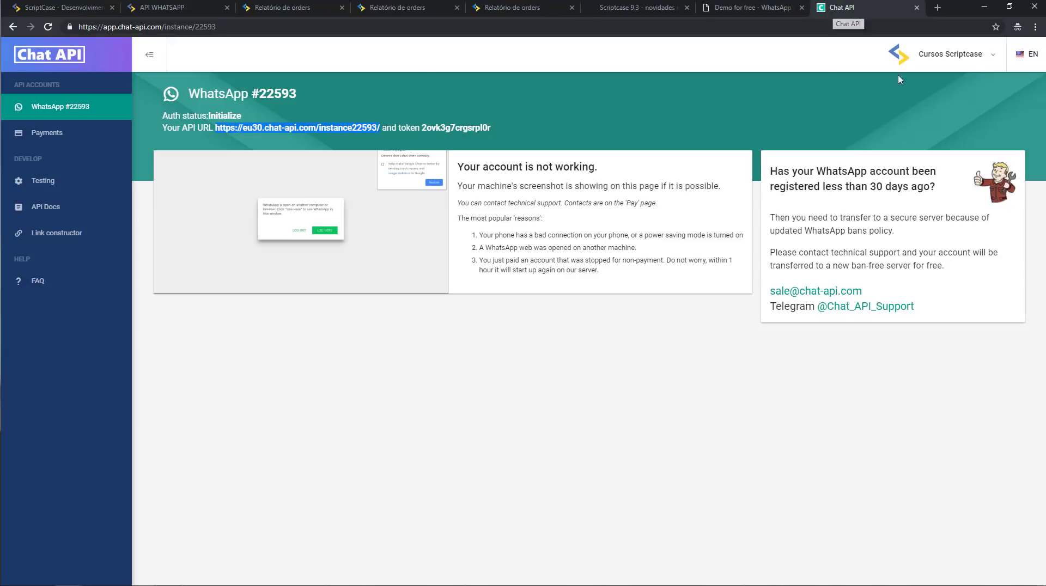
left_click(966, 59)
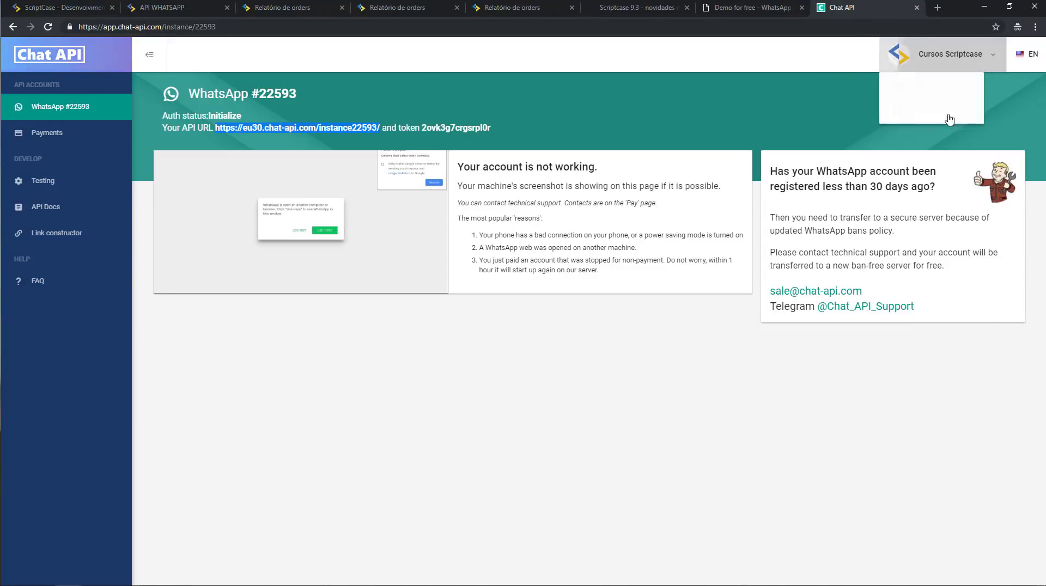
Log out of Chat API and highlight the 3-day free trial note on the login page.
left_click(947, 111)
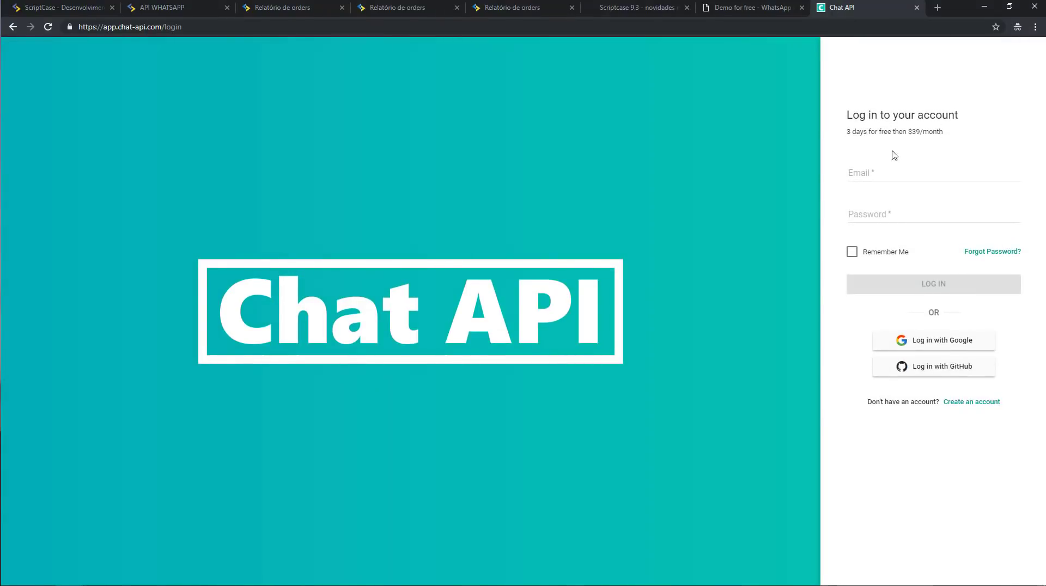
left_click_drag(847, 131, 951, 138)
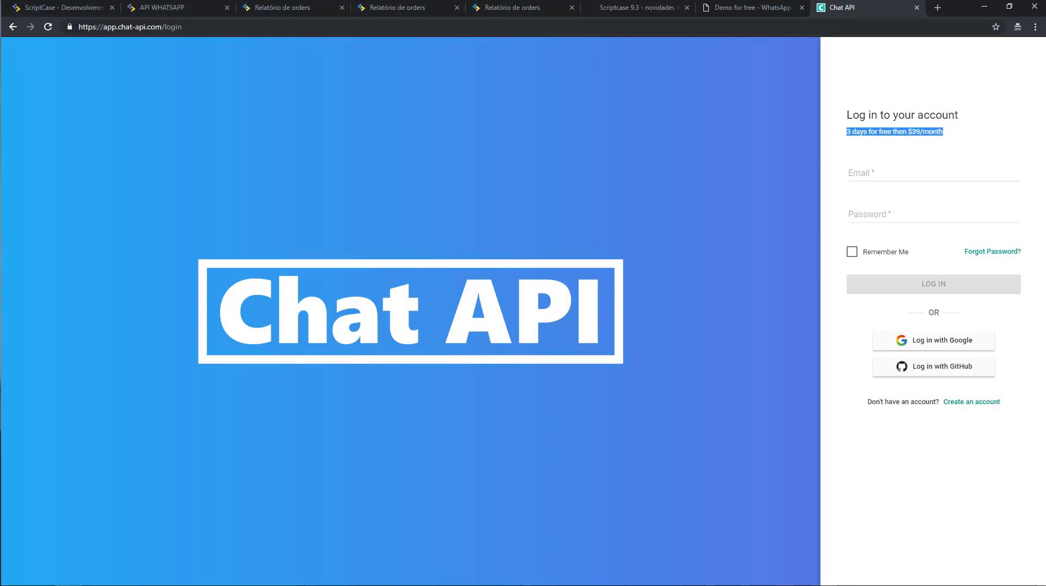
left_click(68, 13)
Scroll the 9.3 news page through the WhatsApp API and trend line sections, then return to Scriptcase.
left_click(648, 11)
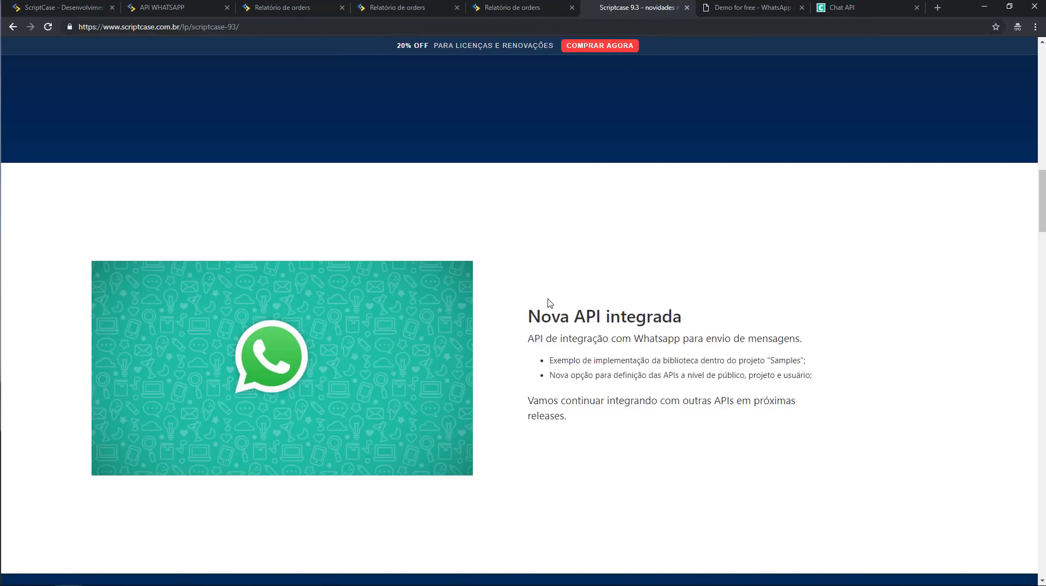
scroll(551, 306, "down", 5)
scroll(551, 305, "down", 5)
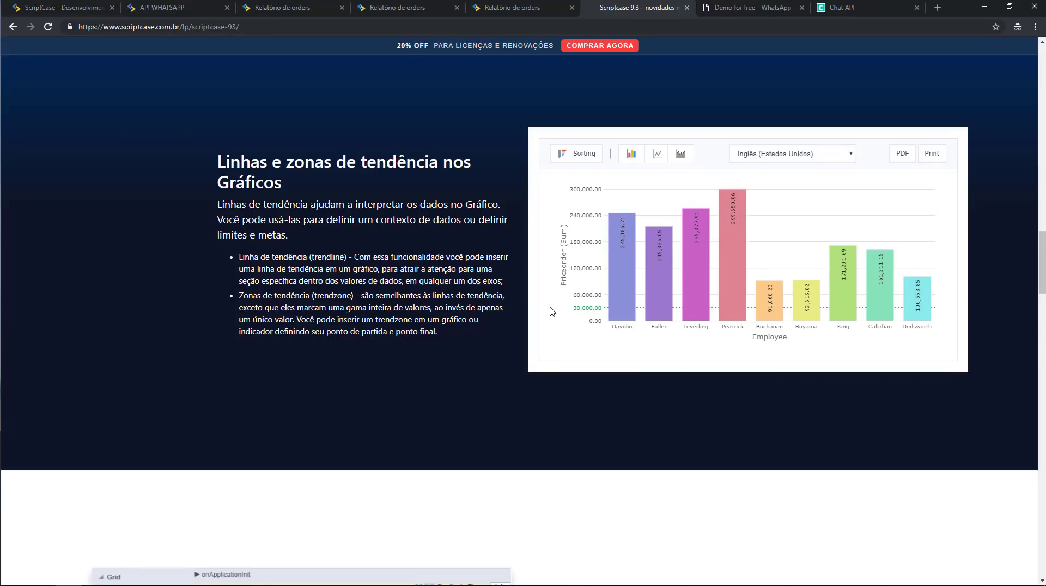
left_click(37, 13)
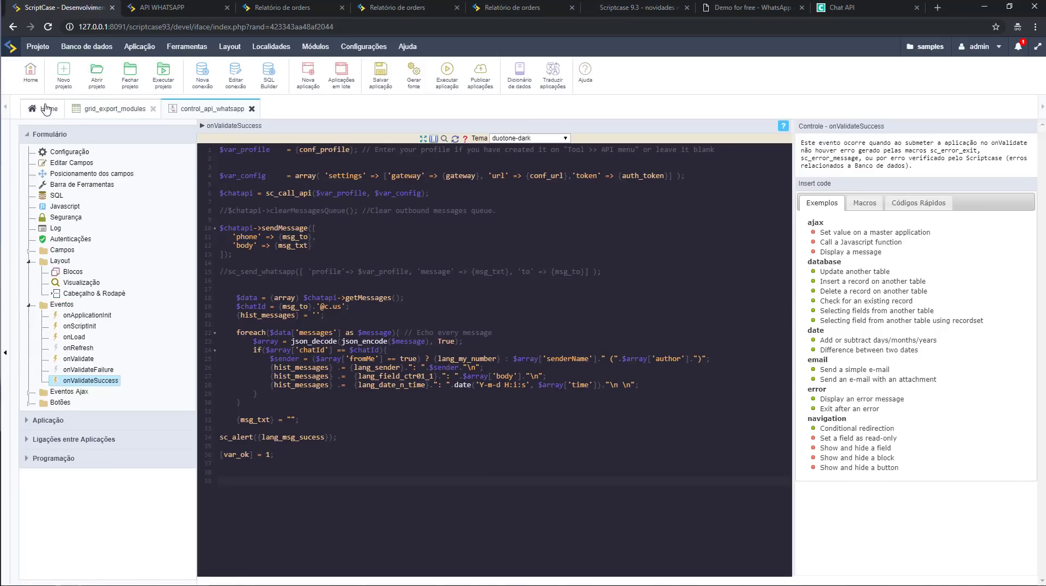
Open chart_trendlines from the Home application list.
left_click(46, 109)
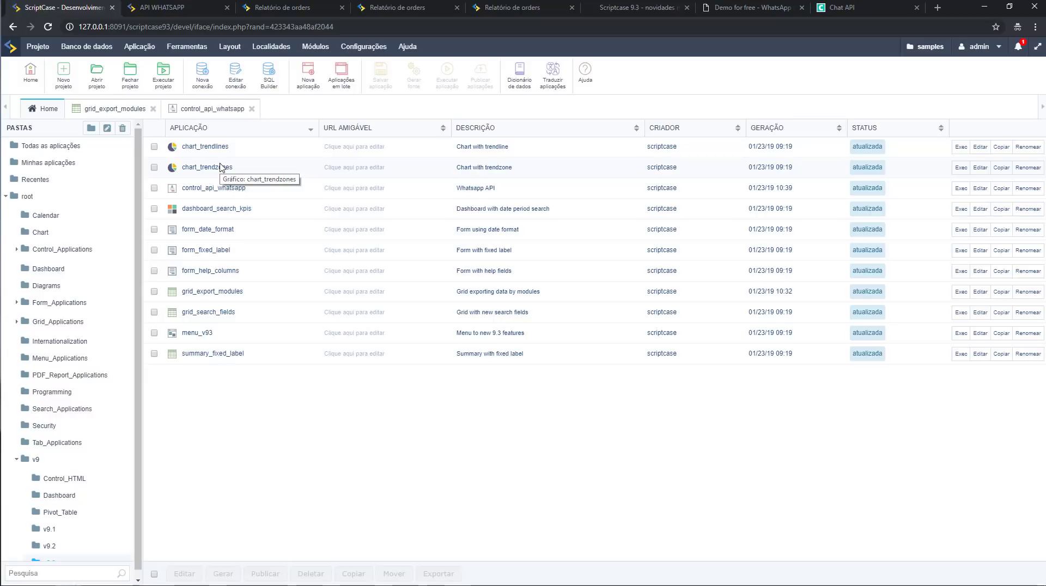
left_click(218, 148)
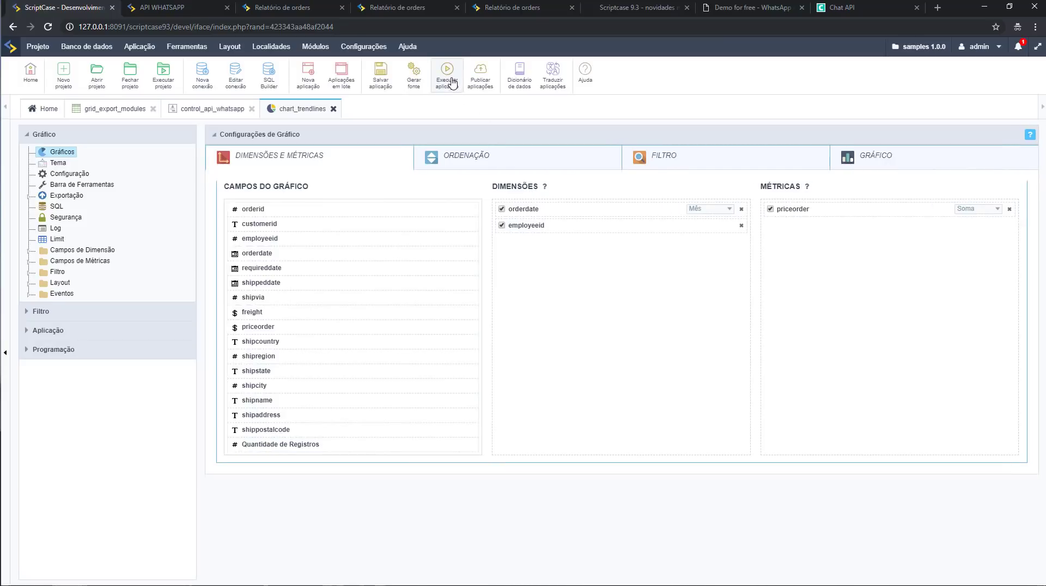
Run chart_trendlines and view monthly priceorder bars with the 136,071.02 average trend line.
left_click(446, 76)
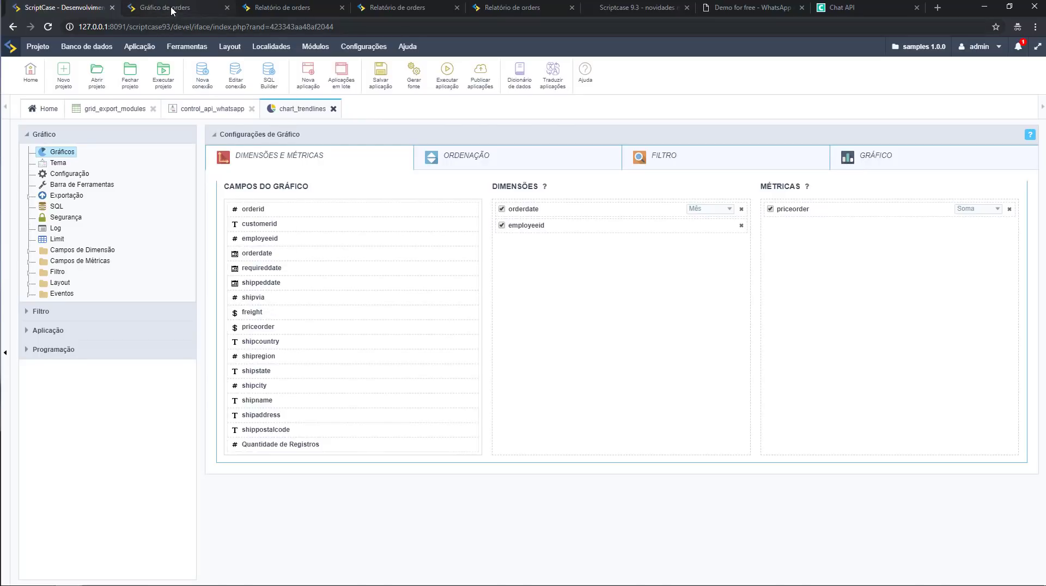
left_click(172, 10)
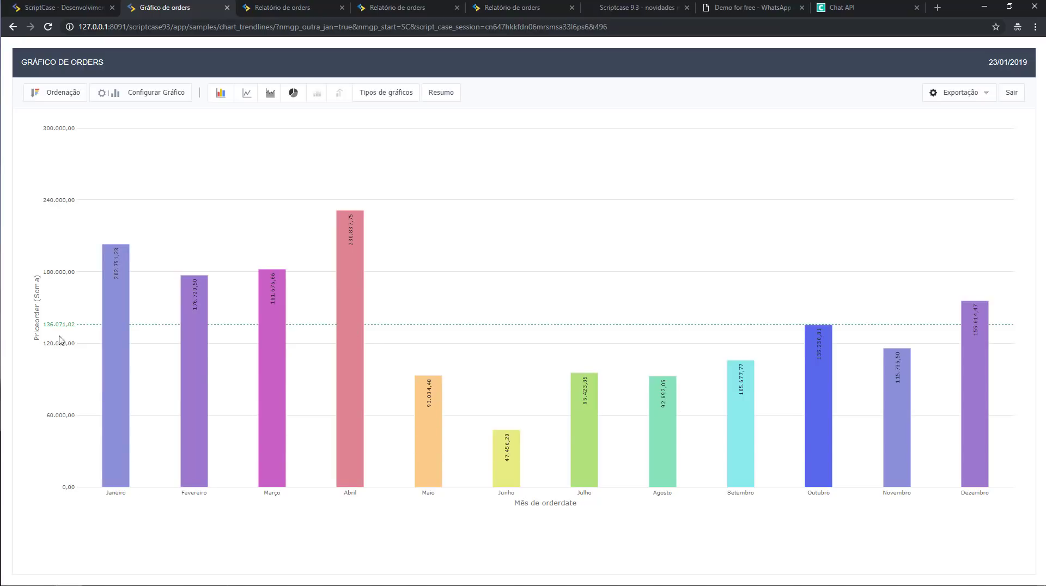
Drill into Agosto's per-employee totals, go back to the monthly chart, and return to settings.
left_click(658, 448)
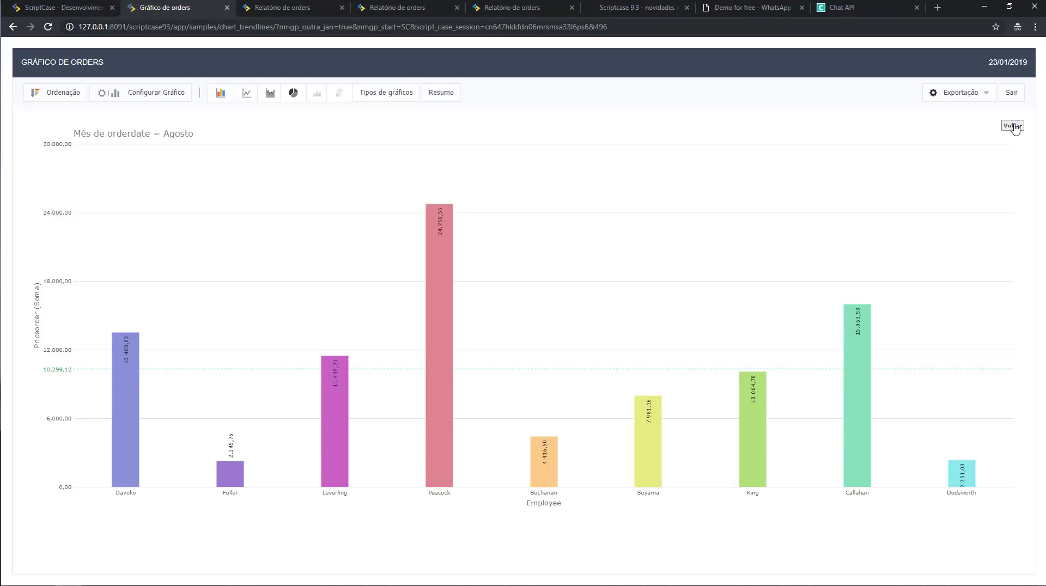
left_click(1013, 125)
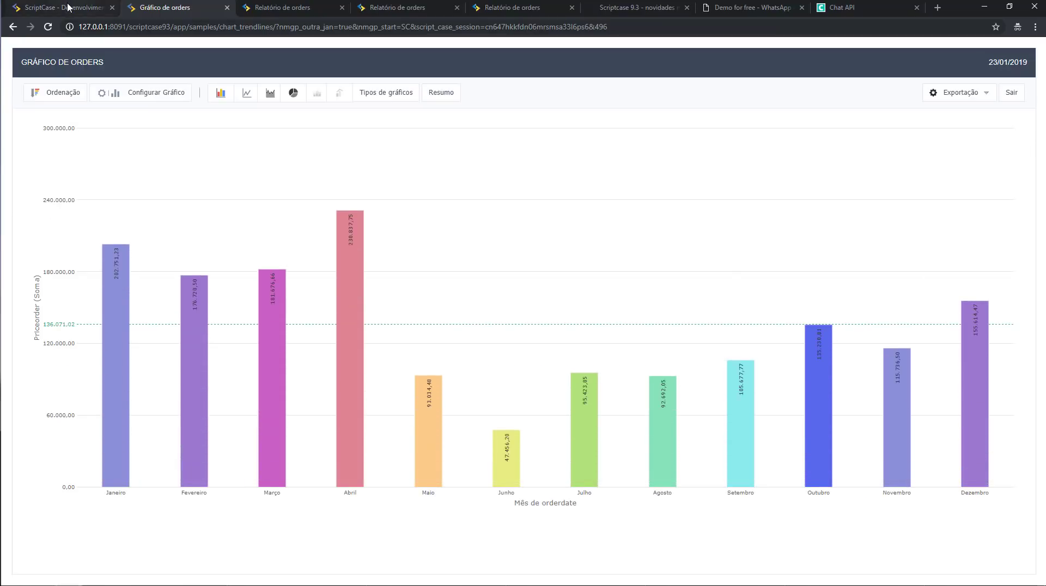
left_click(68, 7)
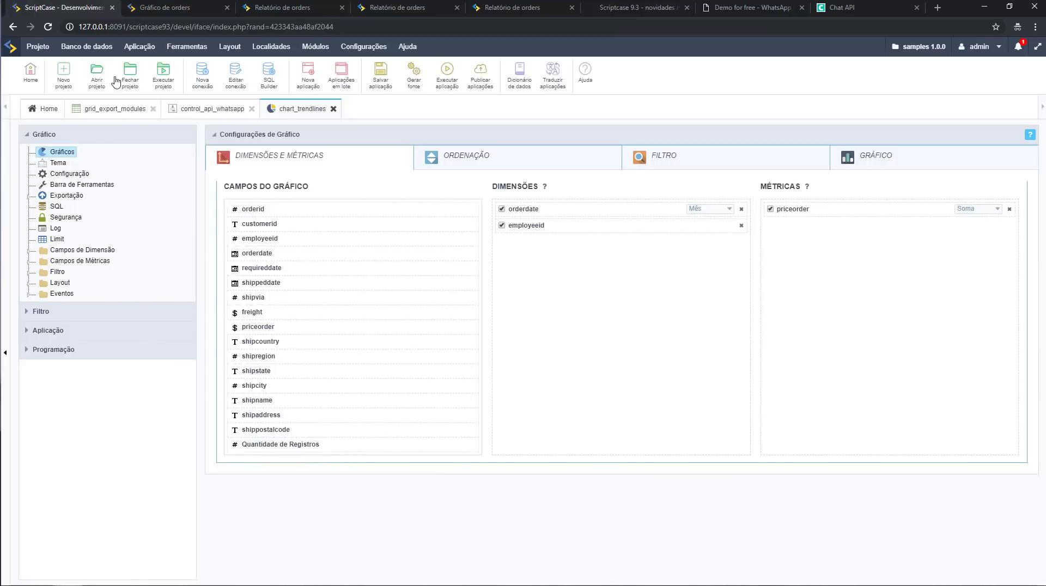
In GRÁFICO, keep the trend line style Linha and set its type to Fixo at 30000.
left_click(885, 163)
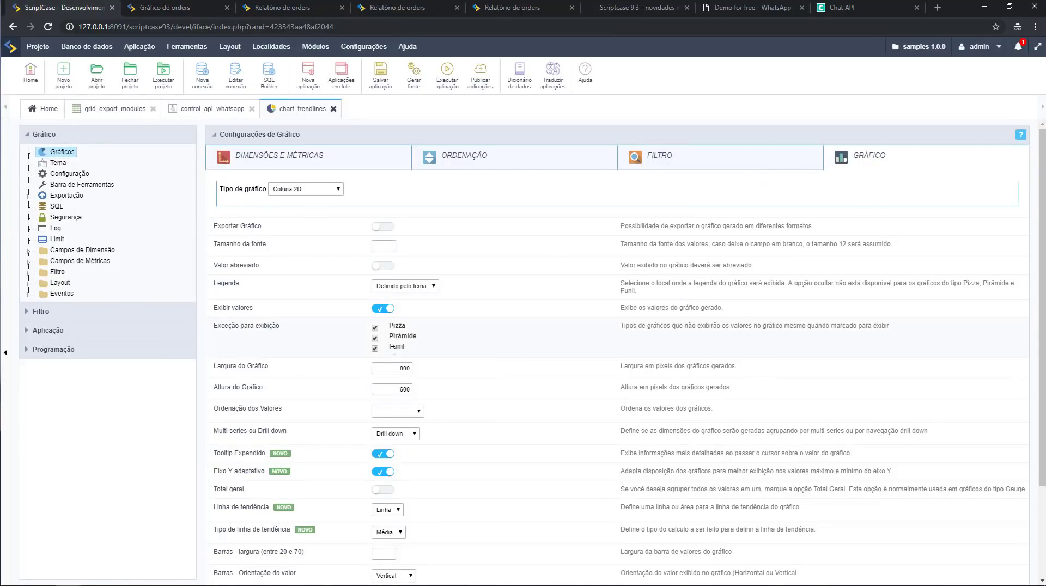
scroll(367, 382, "down", 2)
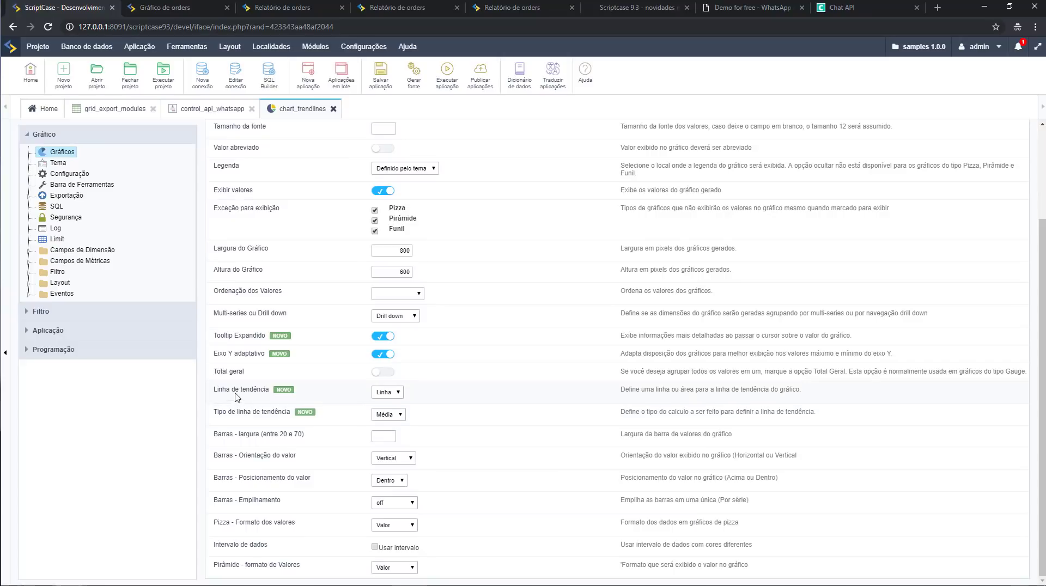
left_click_drag(225, 388, 276, 393)
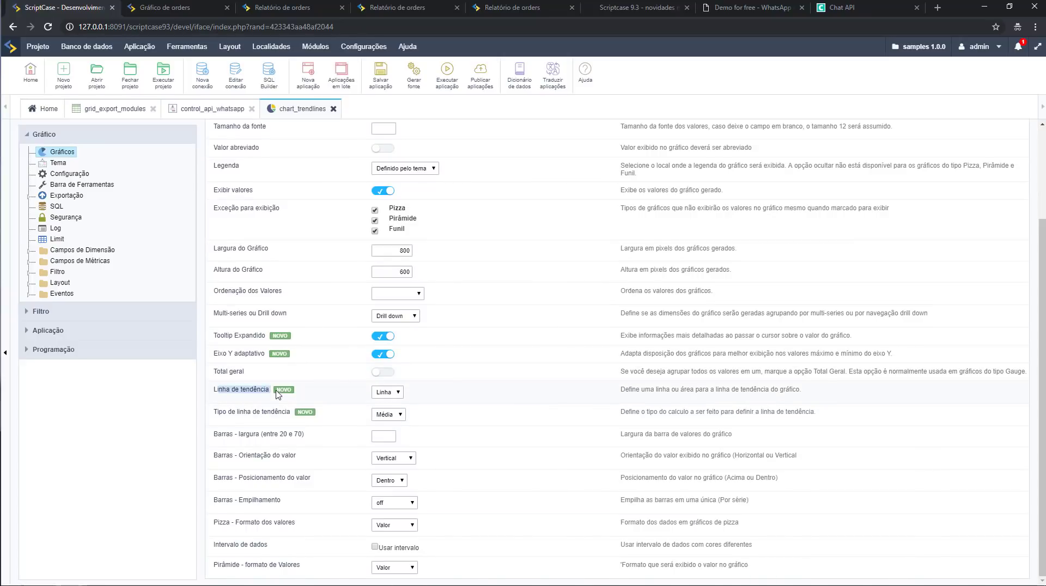
left_click(393, 400)
left_click(451, 391)
left_click(397, 415)
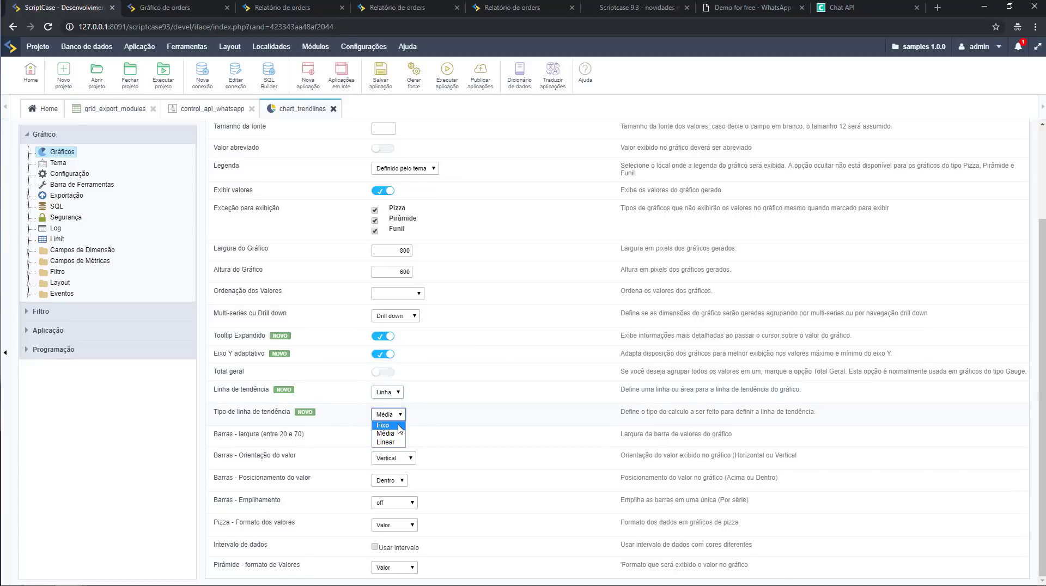
left_click(399, 426)
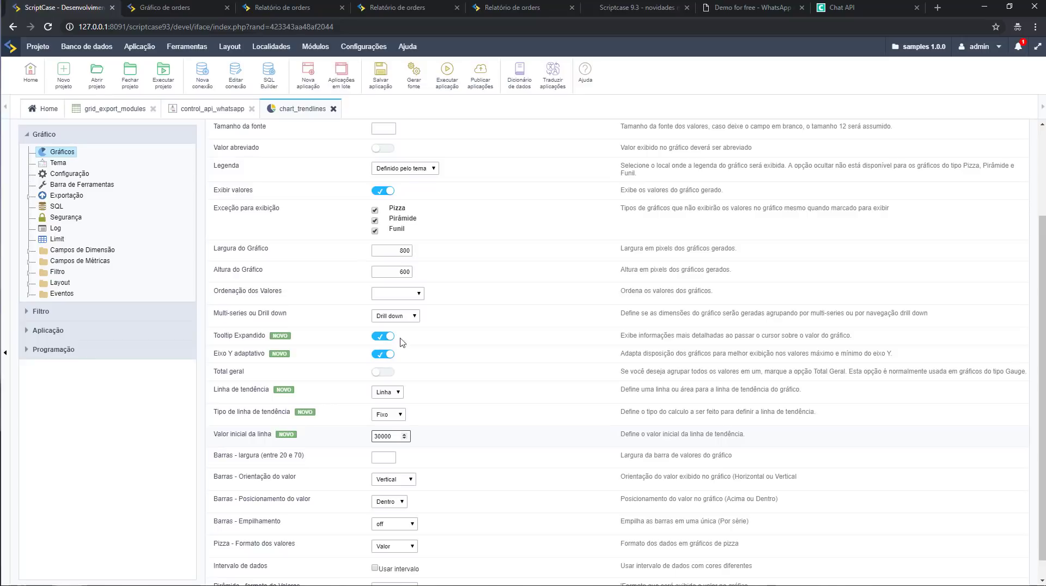
Rerun the chart to see the dashed line at 30,000.00, then return to settings.
left_click(447, 79)
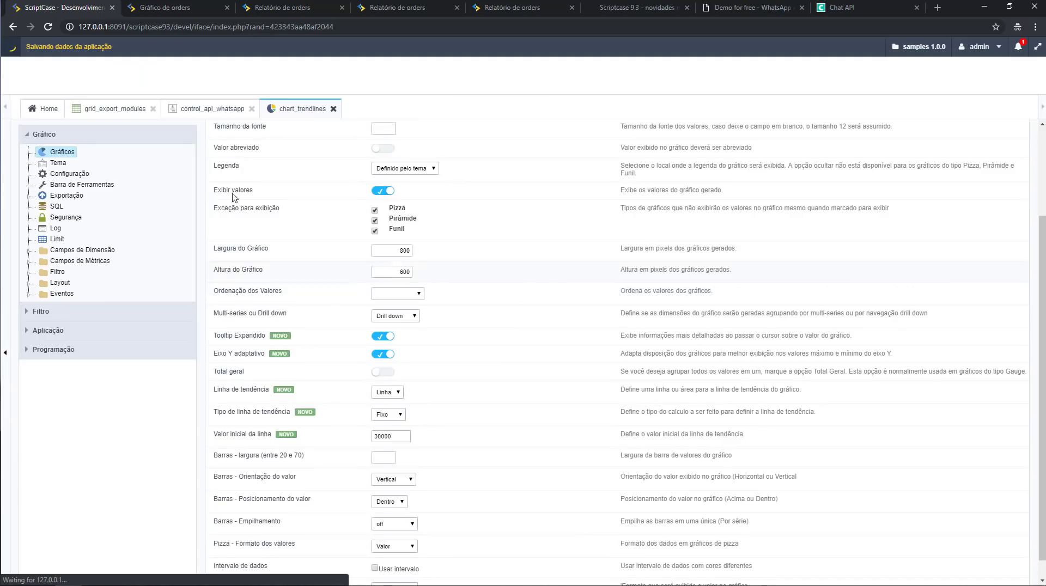
left_click(167, 8)
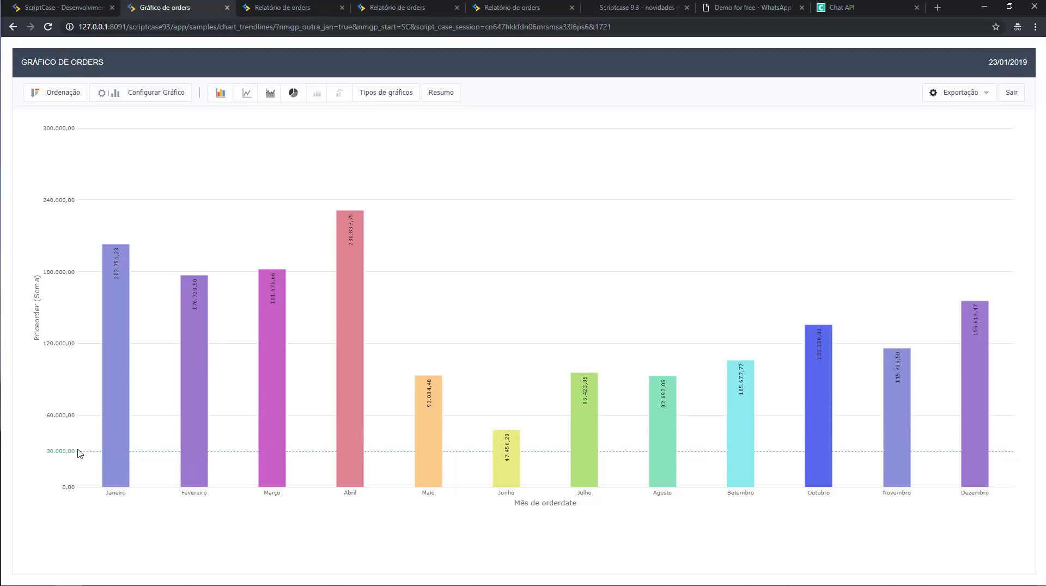
left_click(70, 9)
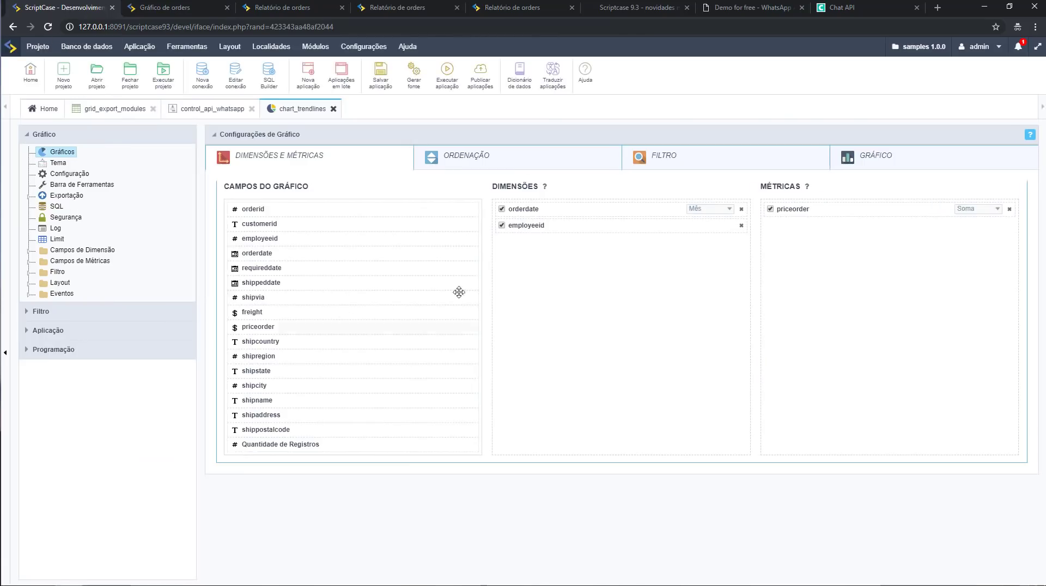
Set the trend line type to Linear, dismiss the bcmath warning, and rerun chart_trendlines.
left_click(903, 161)
scroll(394, 455, "down", 2)
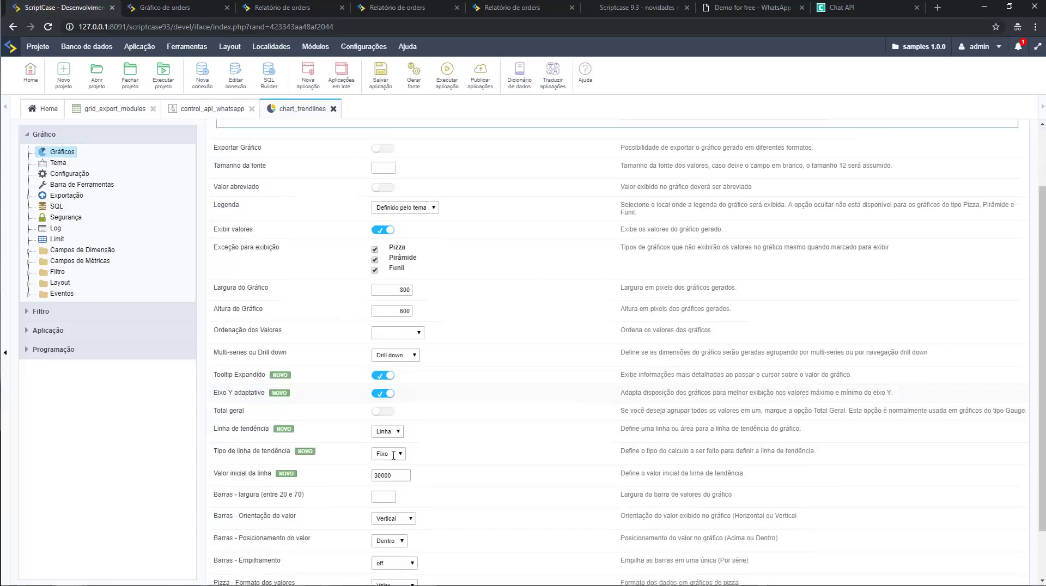
scroll(393, 455, "down", 1)
left_click(390, 424)
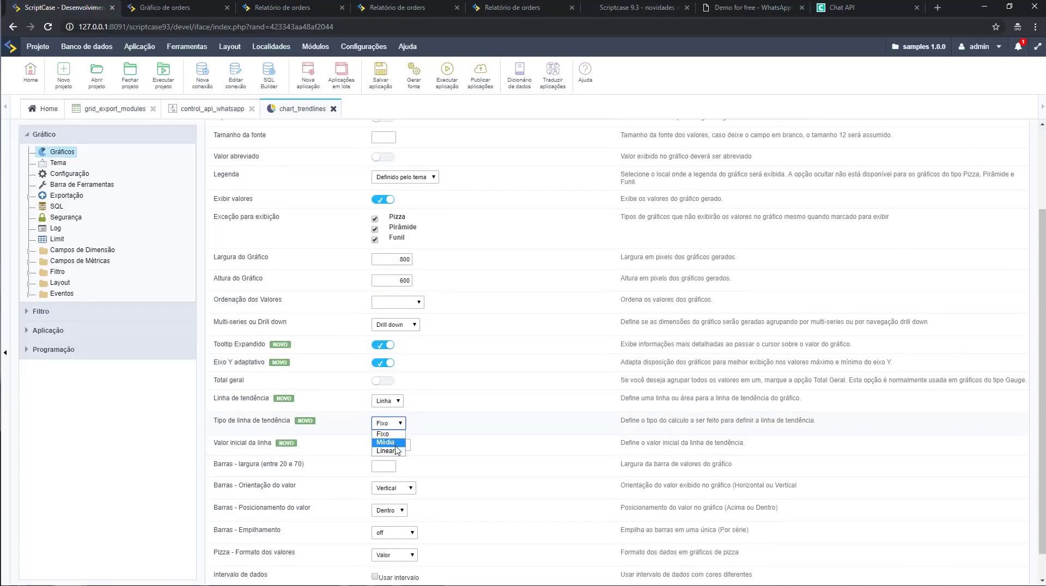
left_click(388, 452)
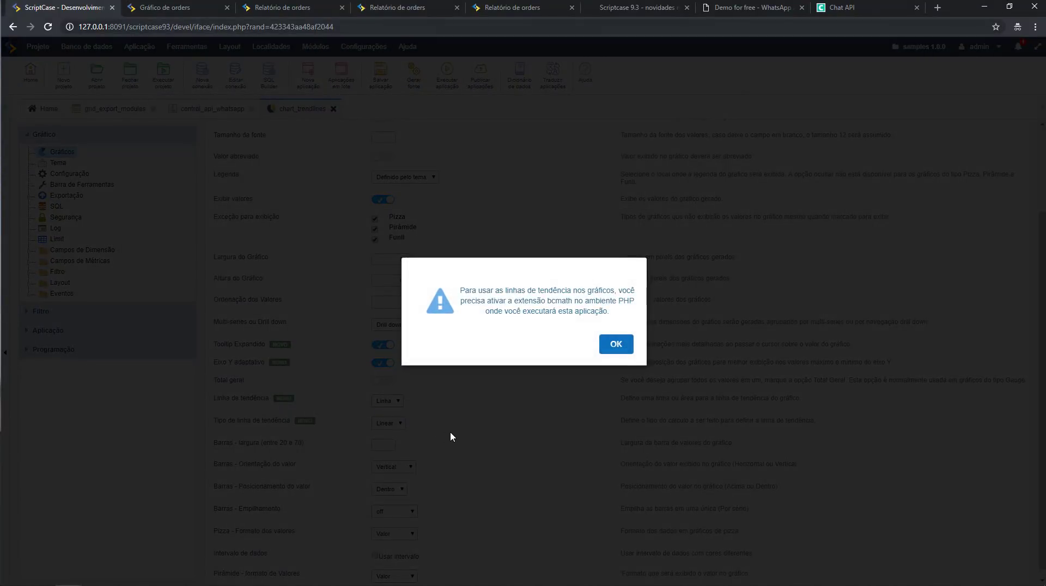
left_click(619, 348)
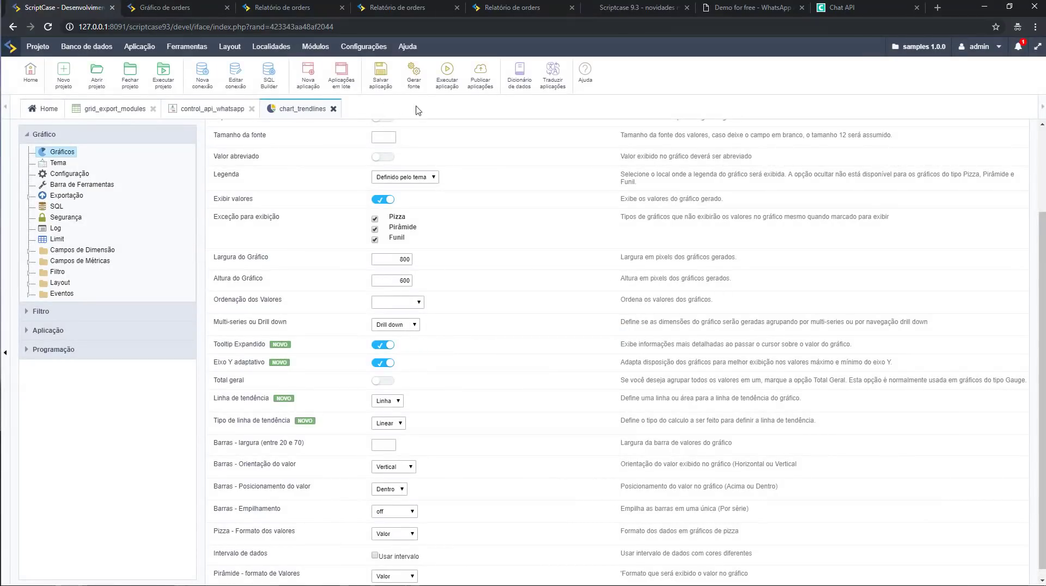
left_click(447, 73)
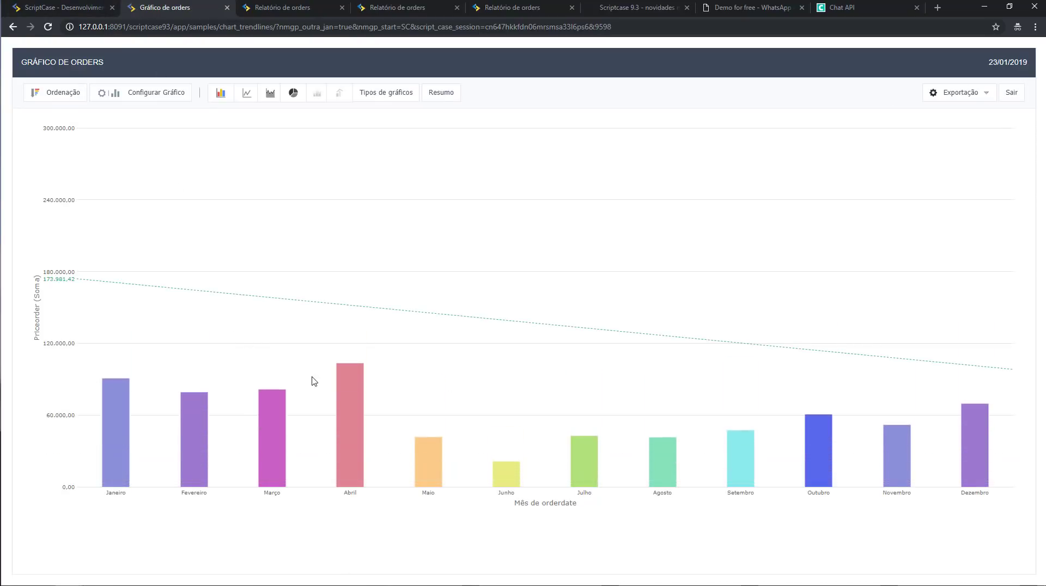
Sort by Priceorder (Soma) ascending, view as line then area chart, and return to settings.
left_click(61, 96)
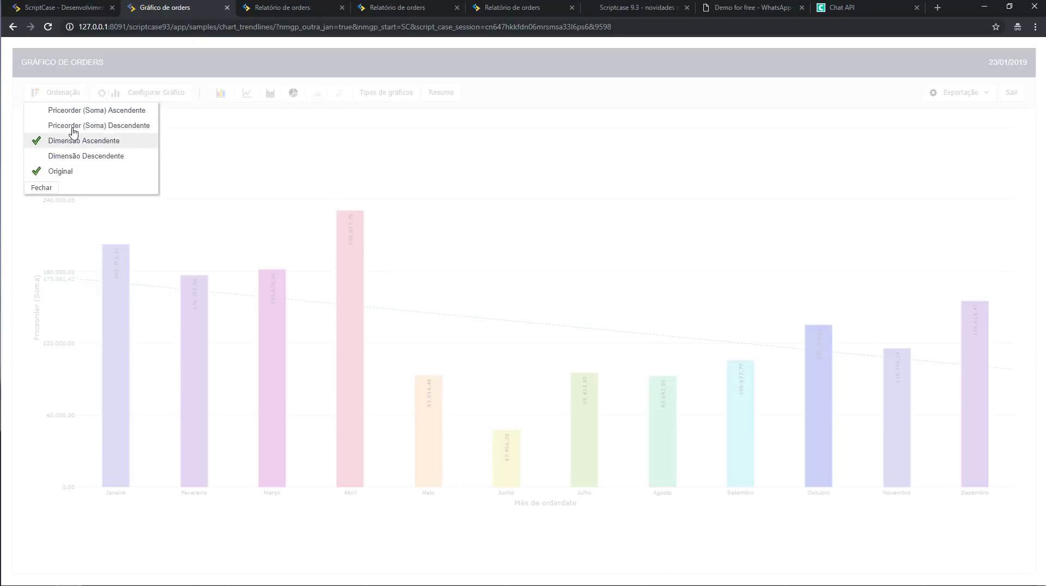
left_click(87, 111)
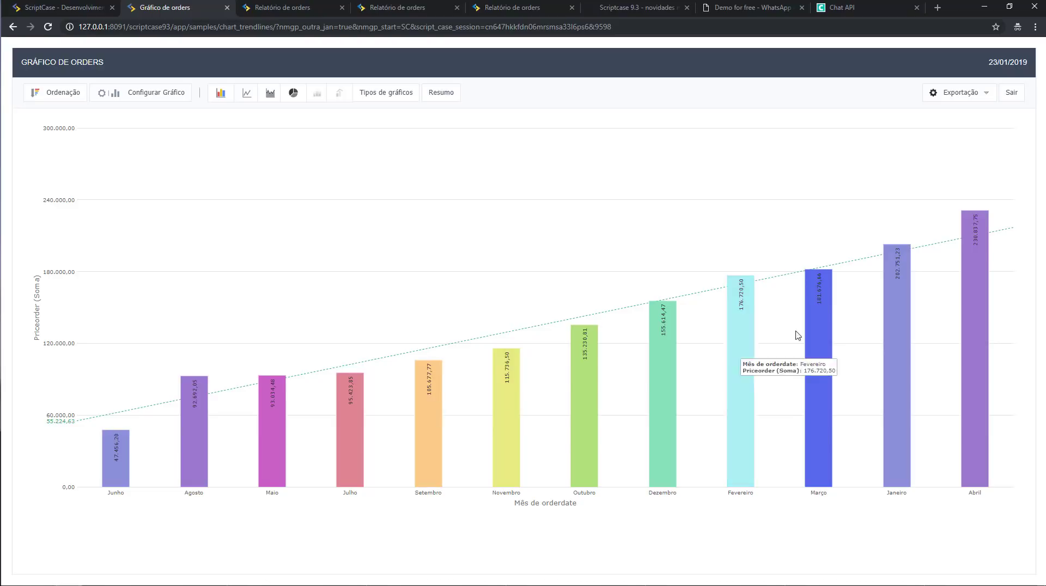
left_click(242, 97)
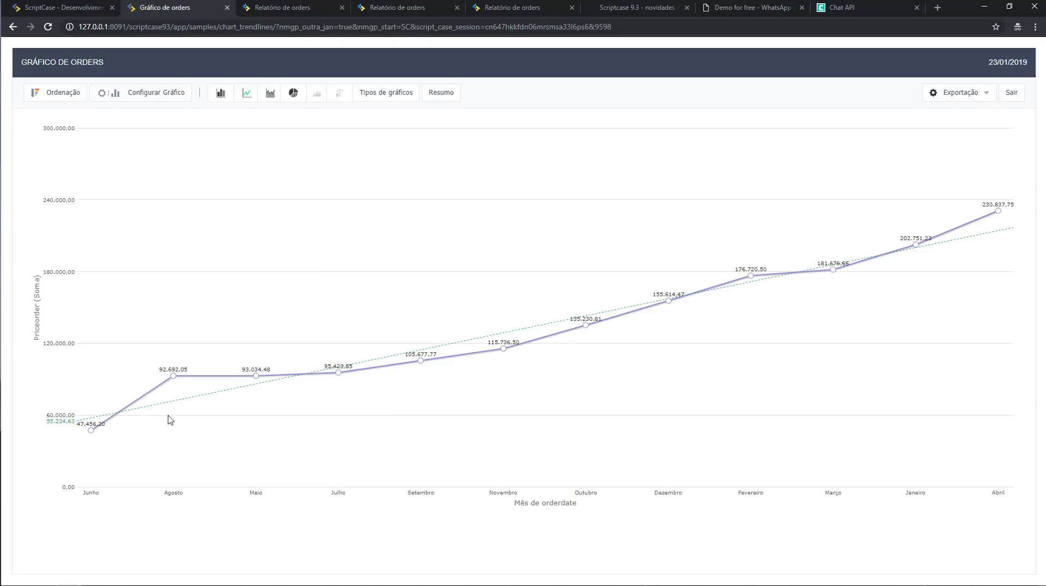
left_click(273, 97)
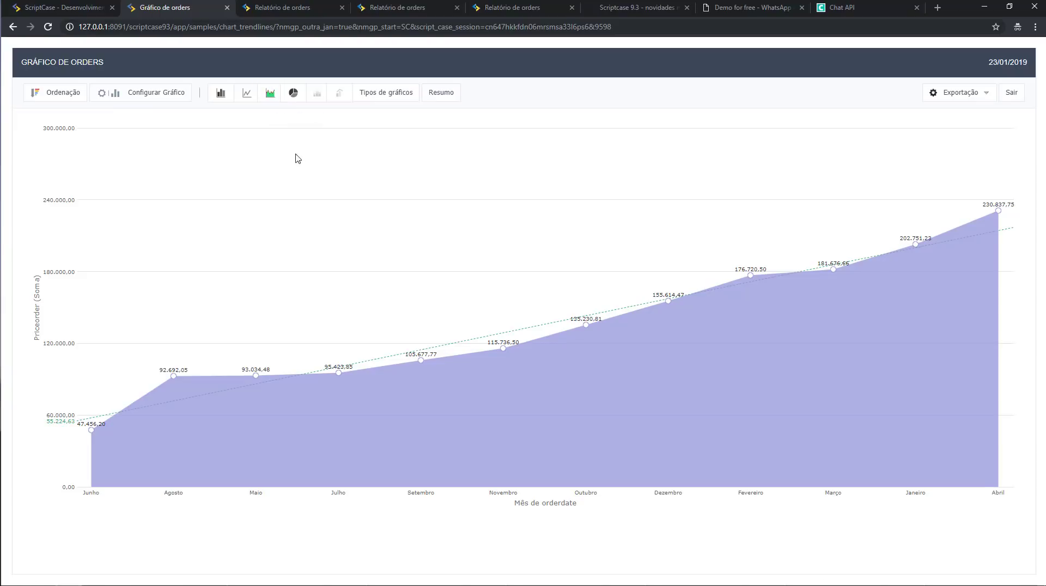
left_click(71, 8)
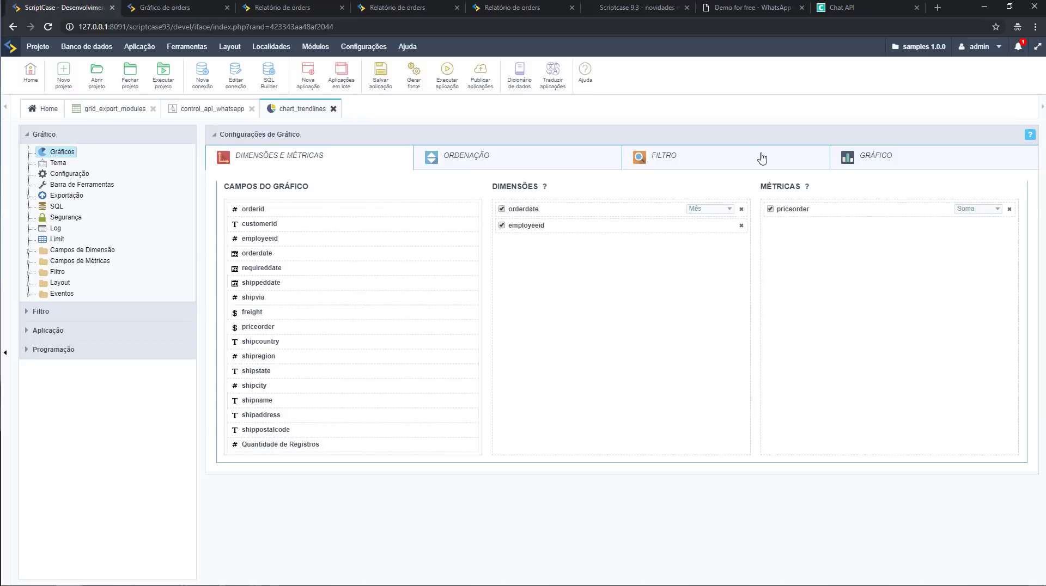
Dismiss the bcmath warning, set the trend line to Zona from 30000, then open chart_trendzones.
left_click(957, 168)
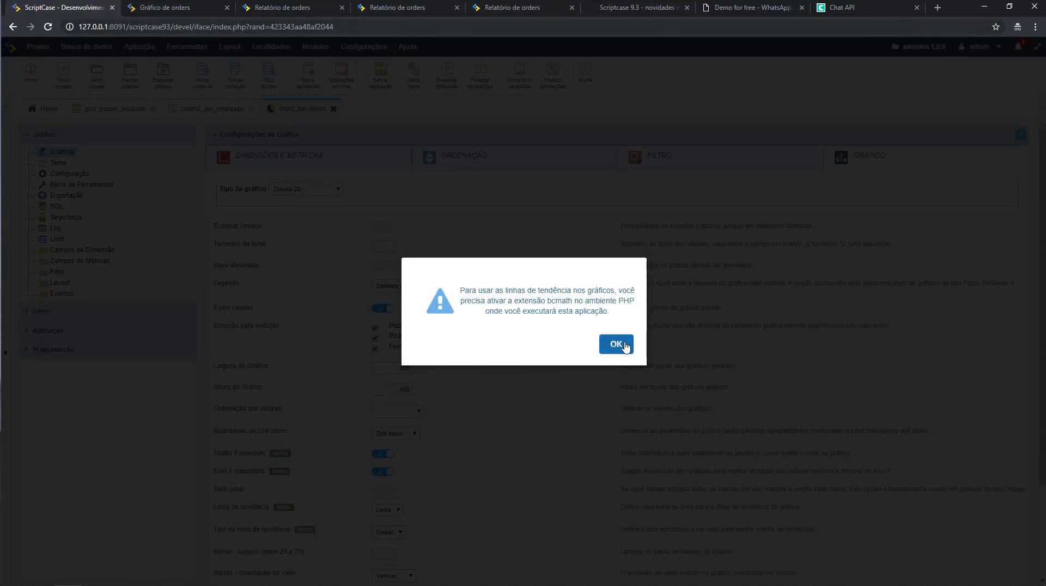
left_click(620, 345)
scroll(406, 474, "down", 1)
left_click(403, 480)
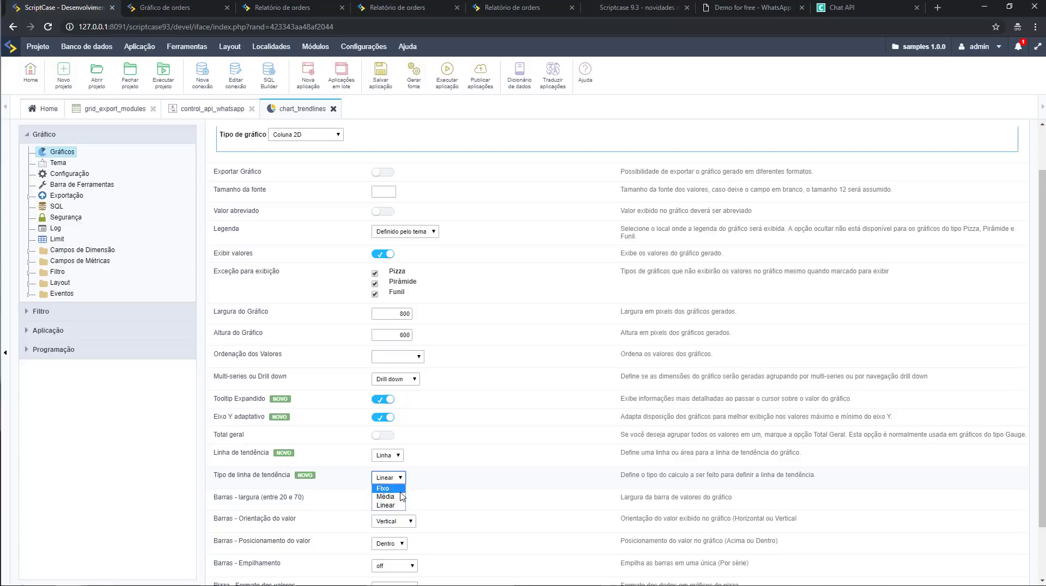
left_click(398, 457)
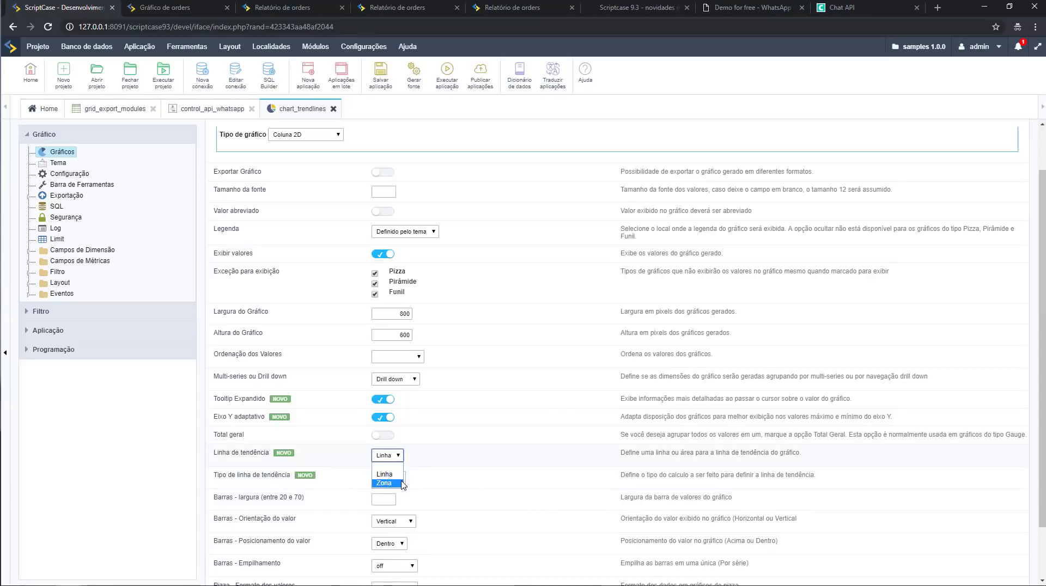
left_click(386, 484)
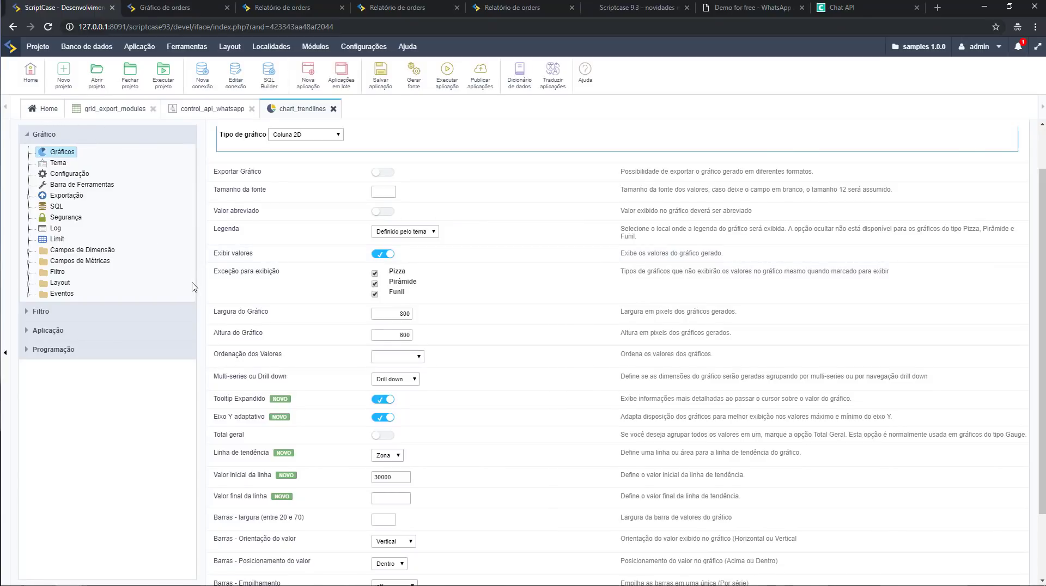
left_click(188, 168)
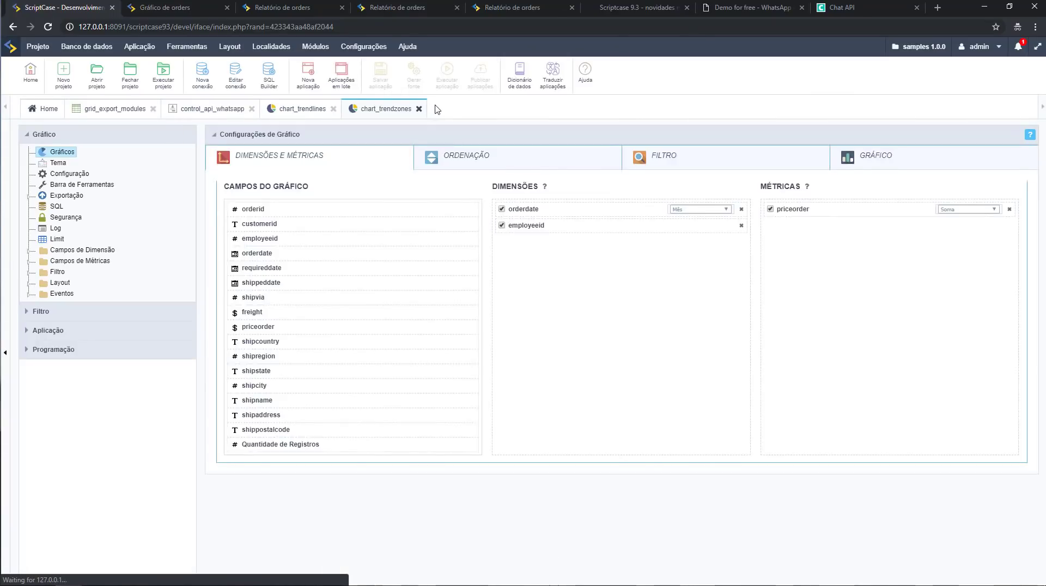
left_click(447, 77)
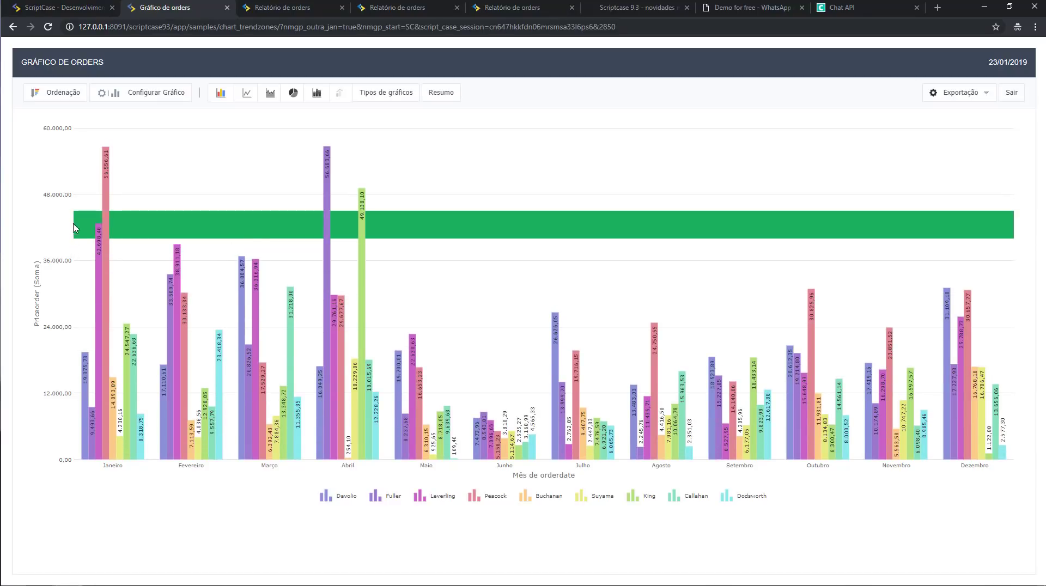
mouse_move(82, 224)
left_click(55, 7)
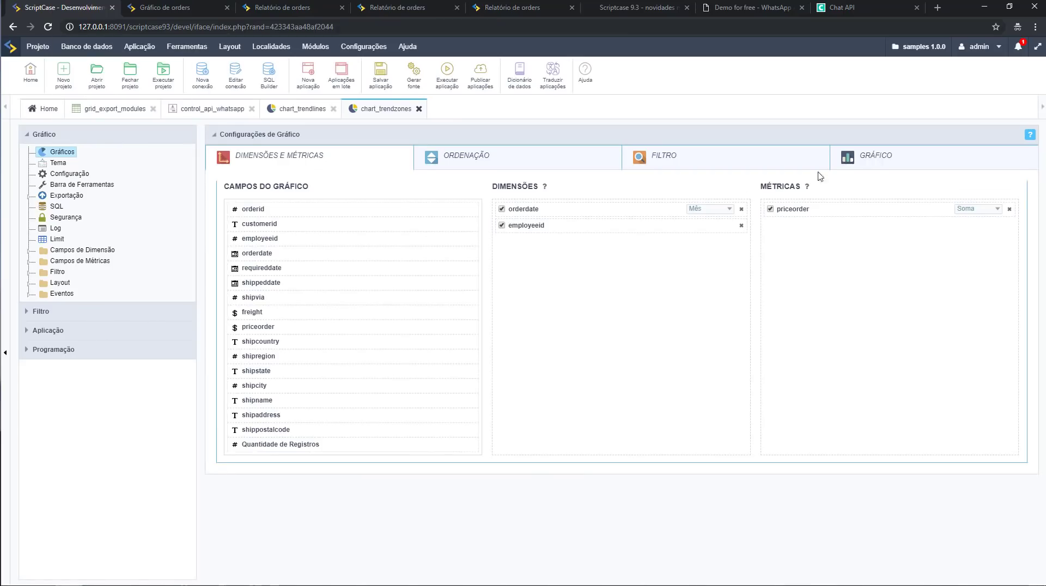
left_click(853, 158)
scroll(388, 434, "down", 3)
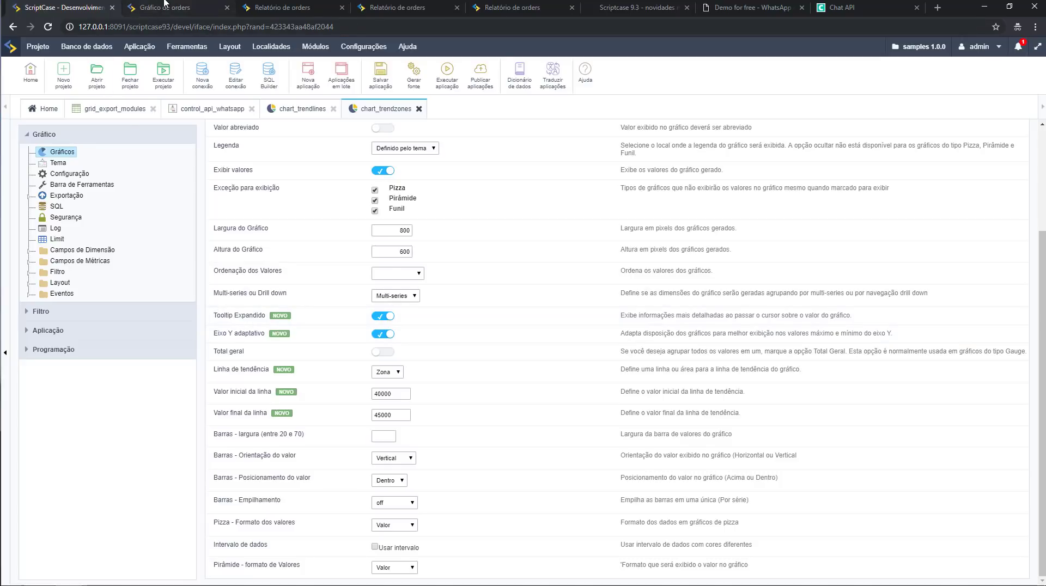
left_click(163, 8)
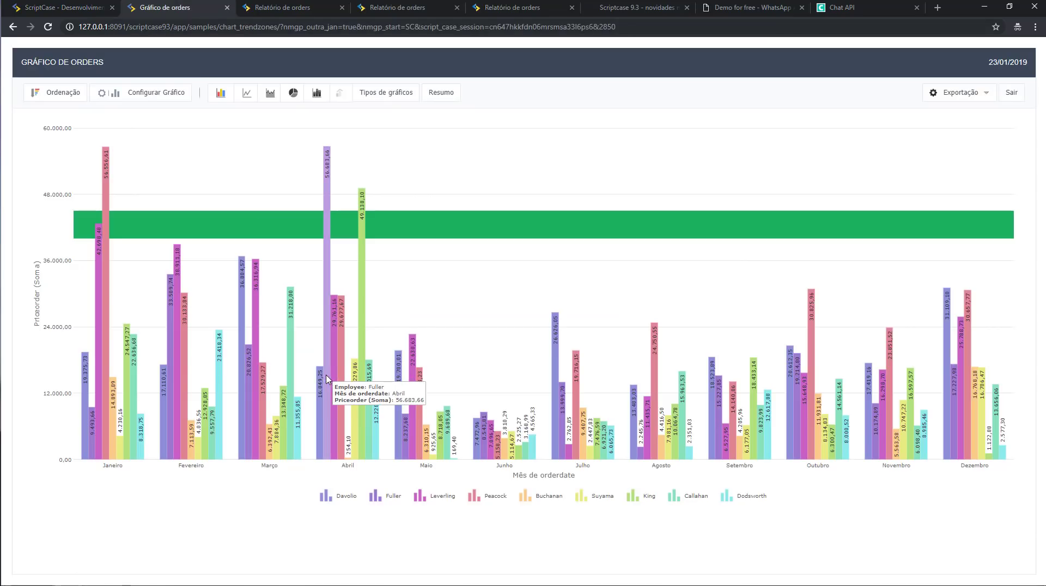
mouse_move(366, 254)
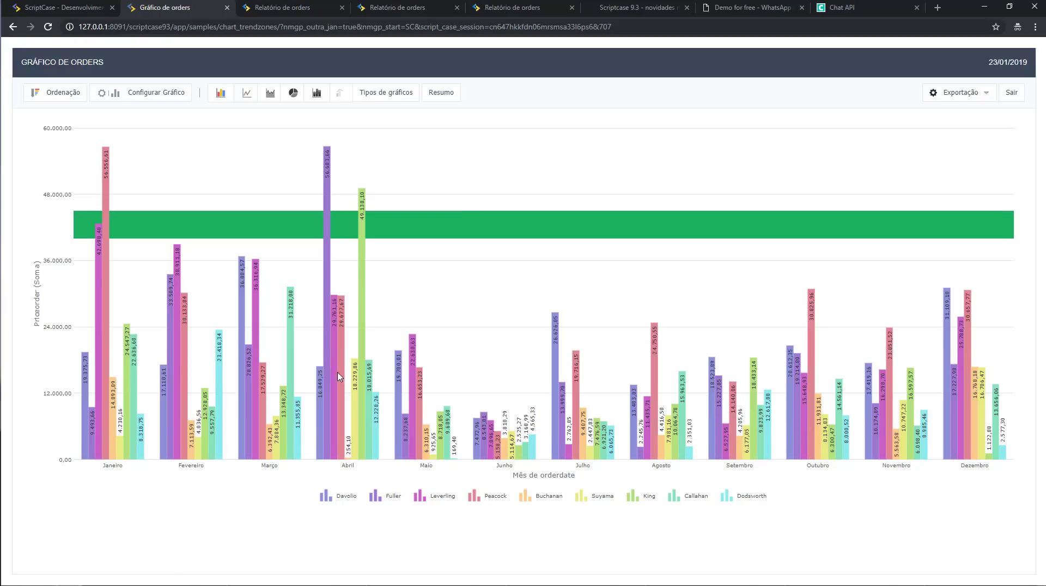
mouse_move(265, 216)
left_click(77, 7)
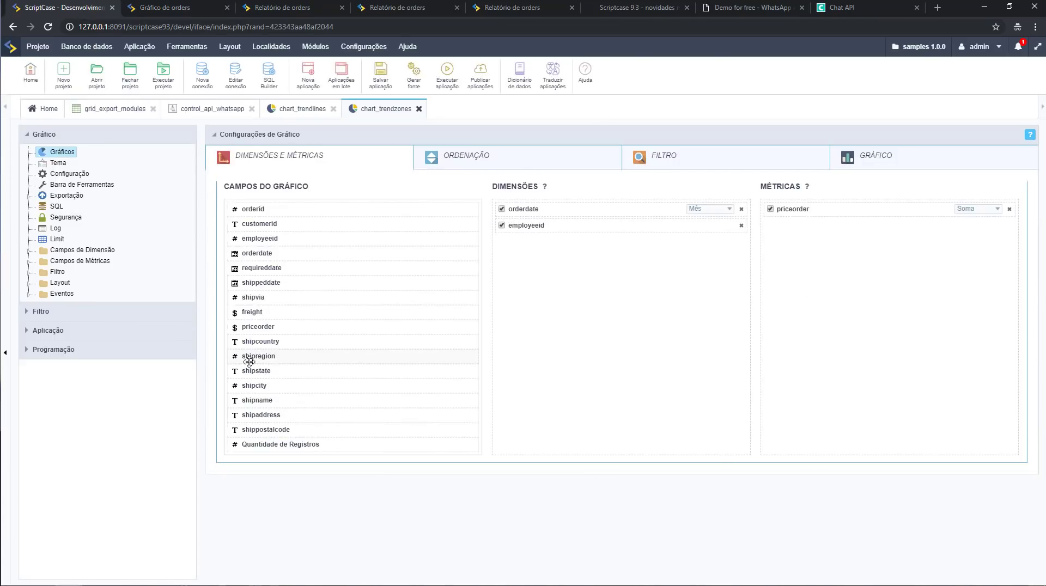
mouse_move(359, 50)
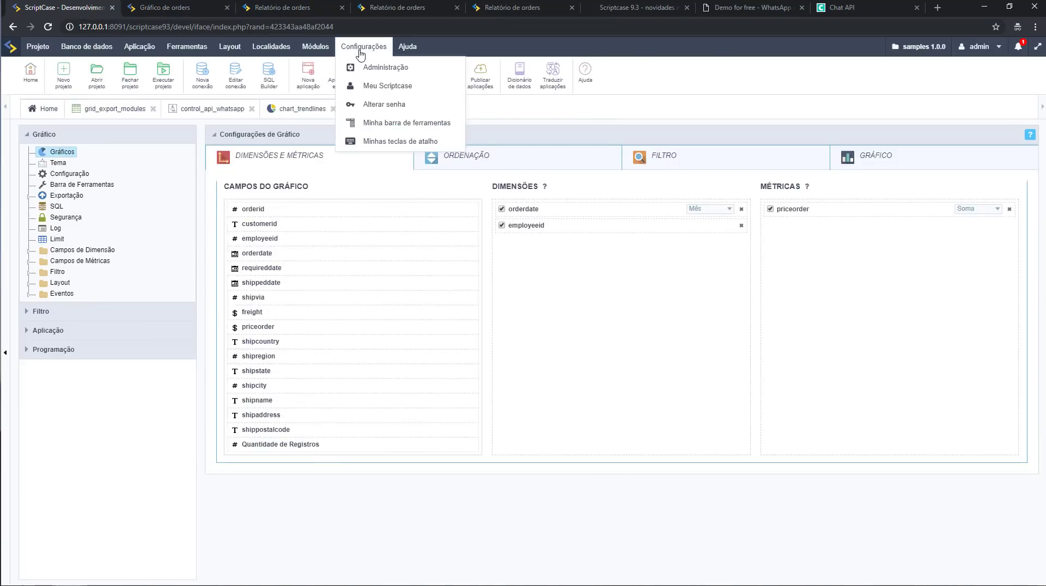
left_click(633, 13)
scroll(537, 246, "down", 6)
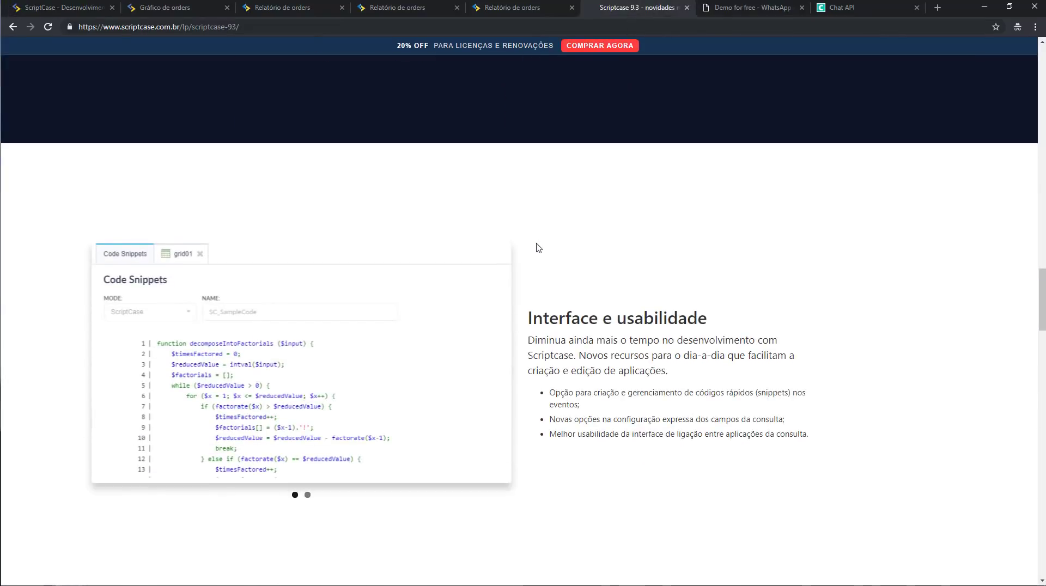
scroll(537, 248, "down", 2)
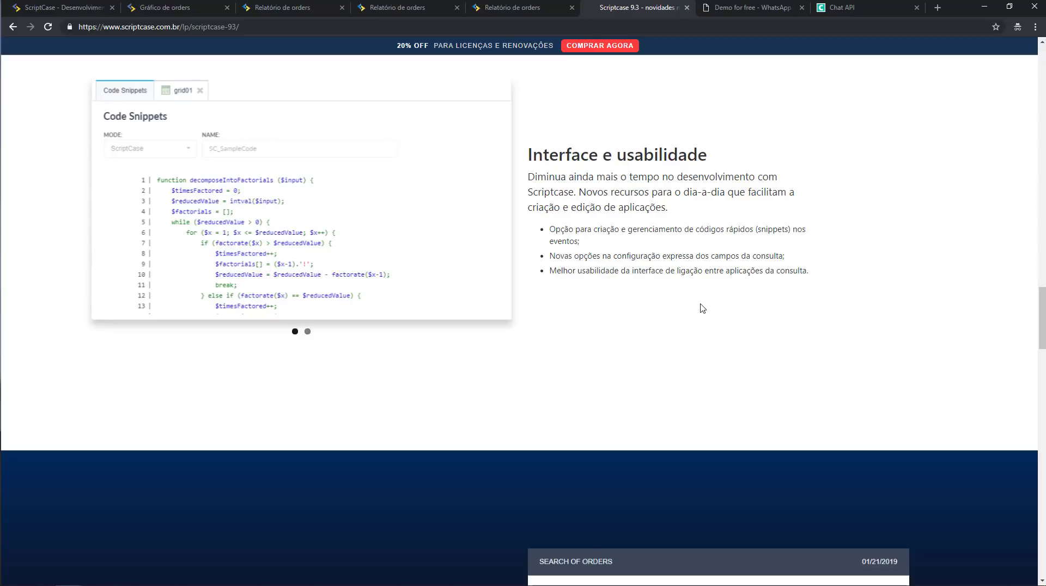
left_click_drag(565, 256, 769, 254)
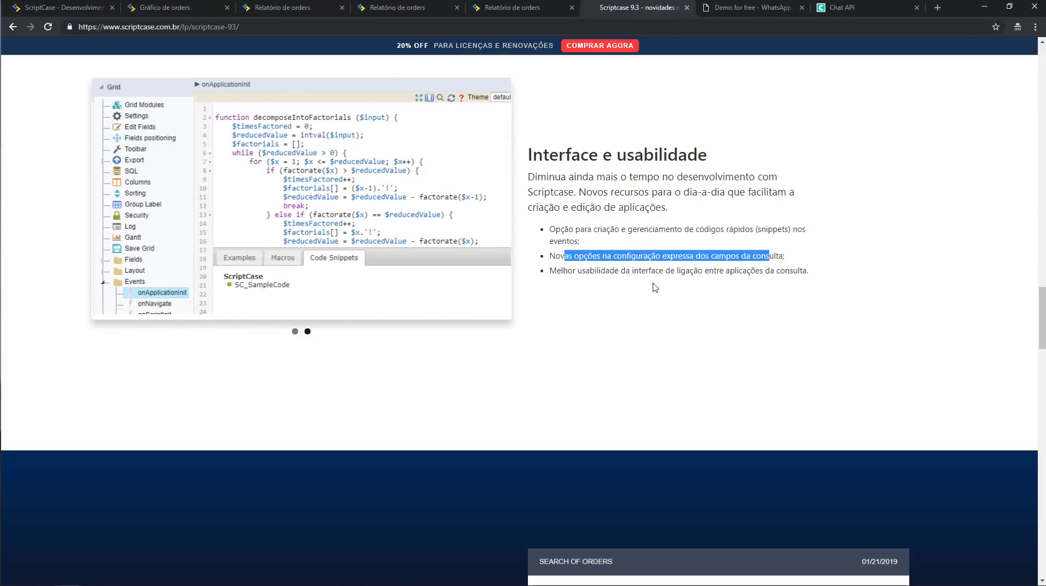
left_click_drag(573, 271, 811, 279)
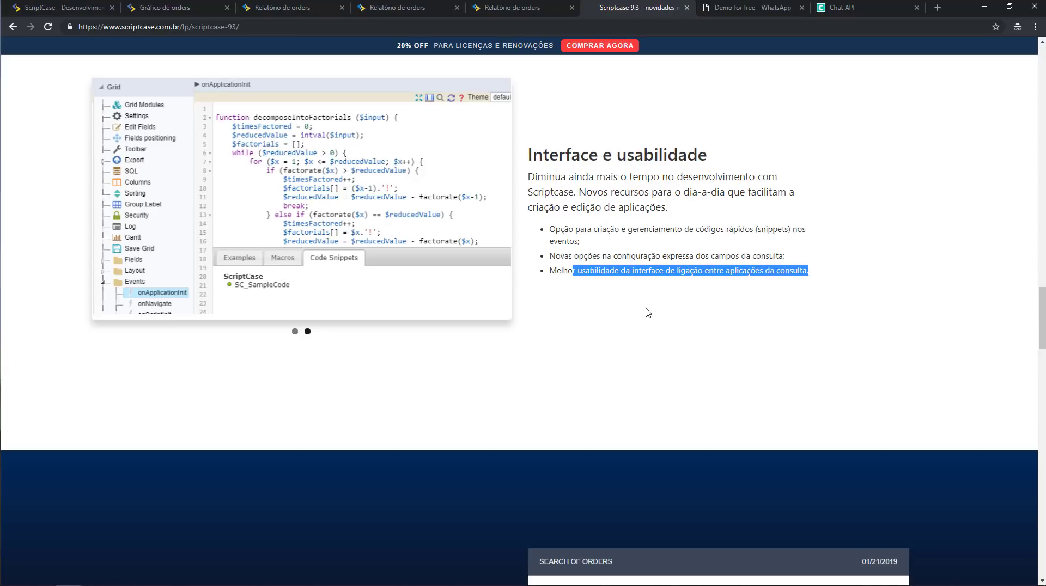
left_click_drag(599, 245, 558, 227)
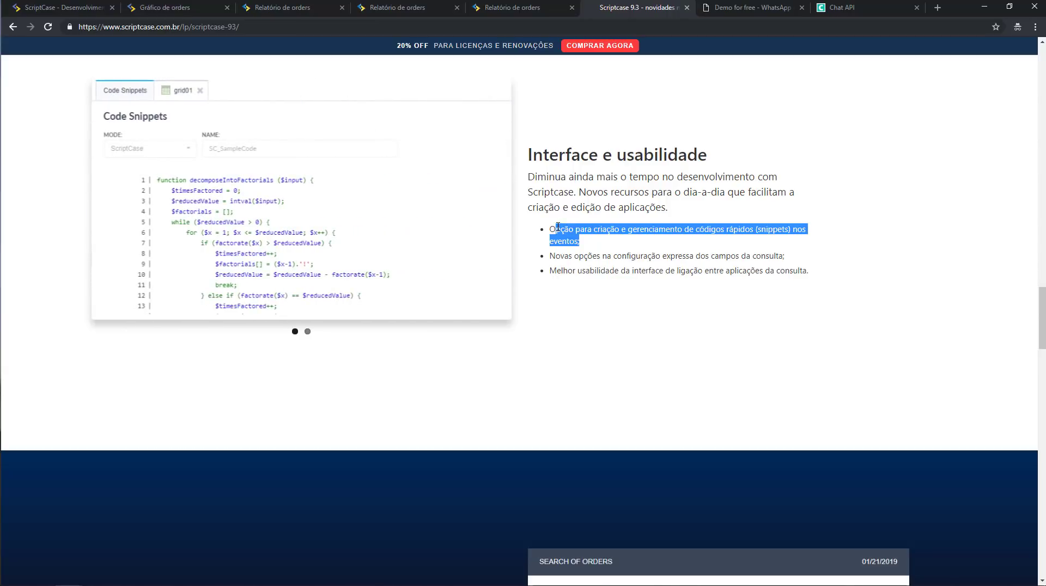
left_click(55, 8)
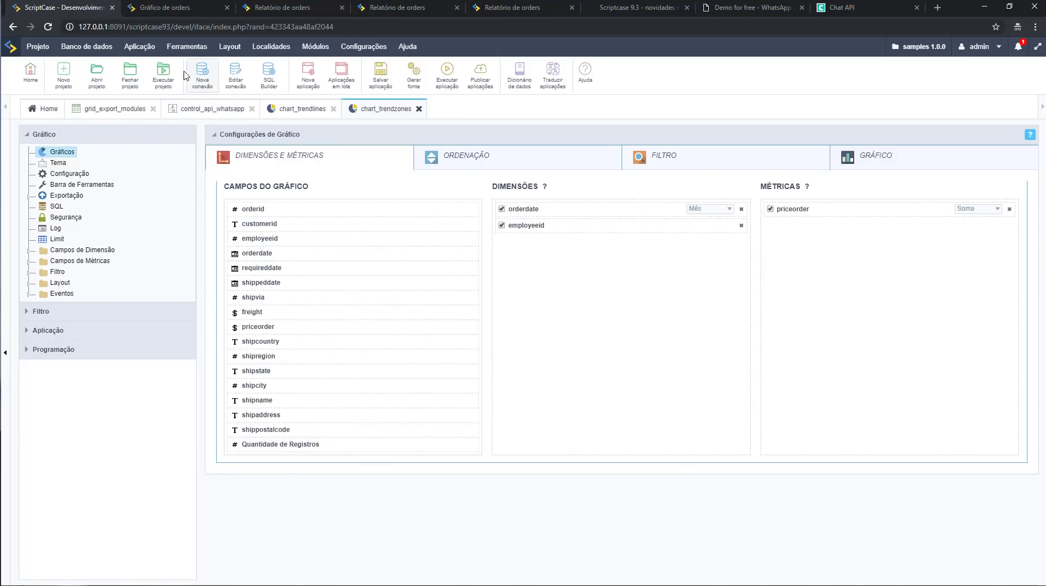
Open Ferramentas > Códigos Rápidos and expand the ScriptCase and Público snippet groups.
left_click(201, 54)
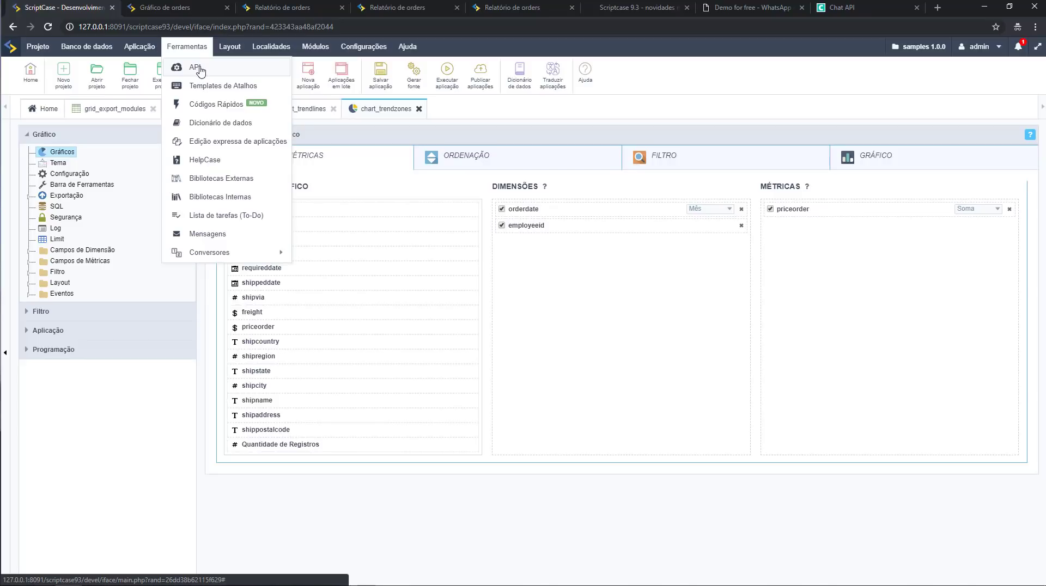
left_click(210, 104)
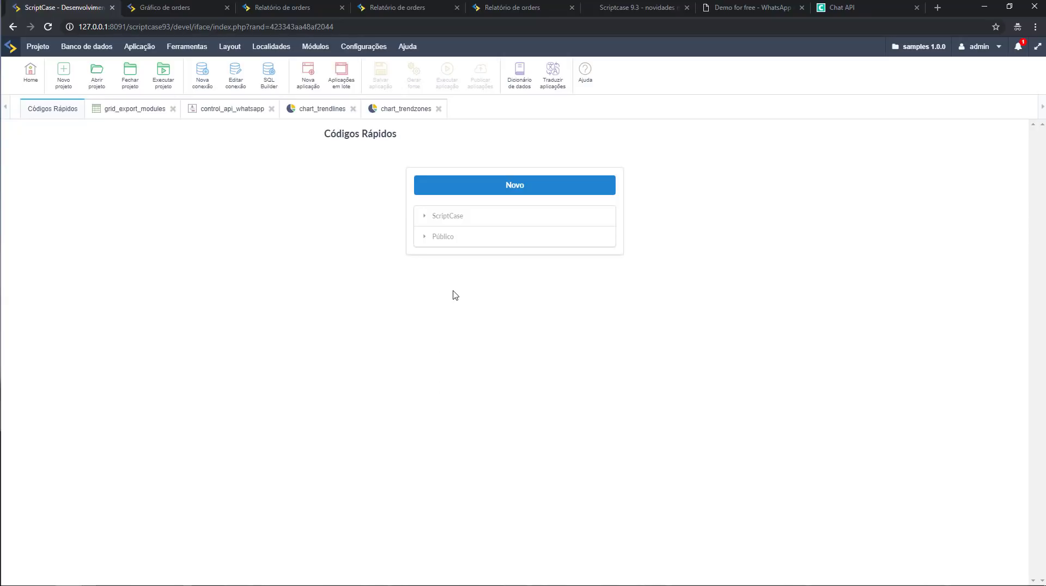
left_click(424, 220)
left_click(468, 263)
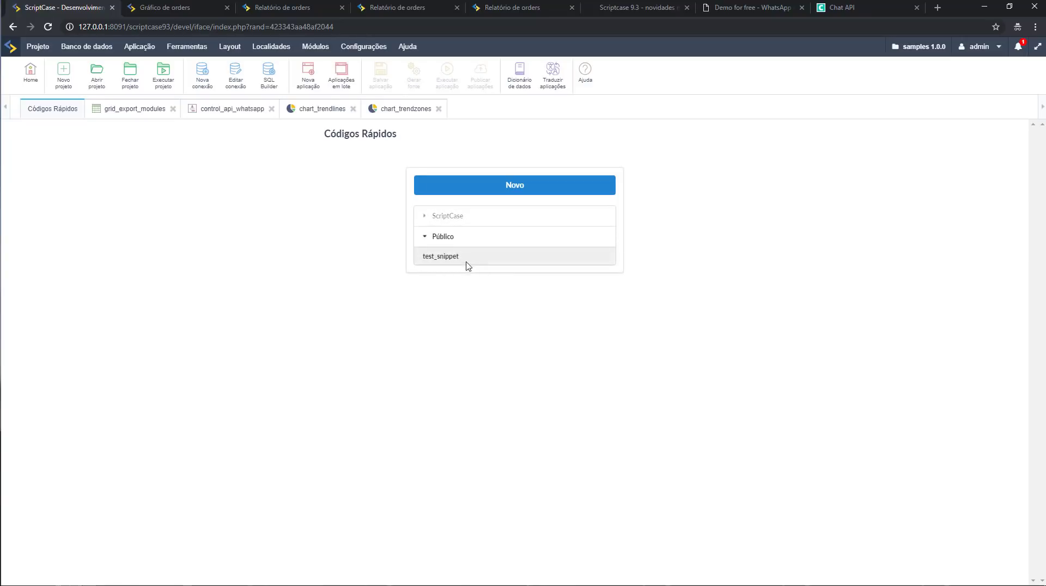
Edit test_snippet and check its Modo options, keeping it Público.
mouse_move(492, 260)
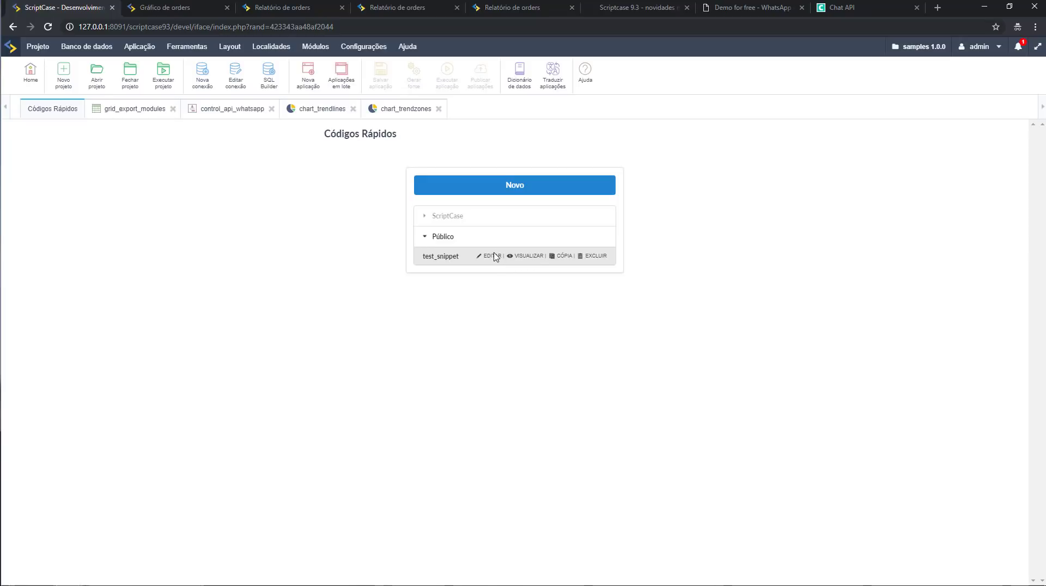
left_click(492, 256)
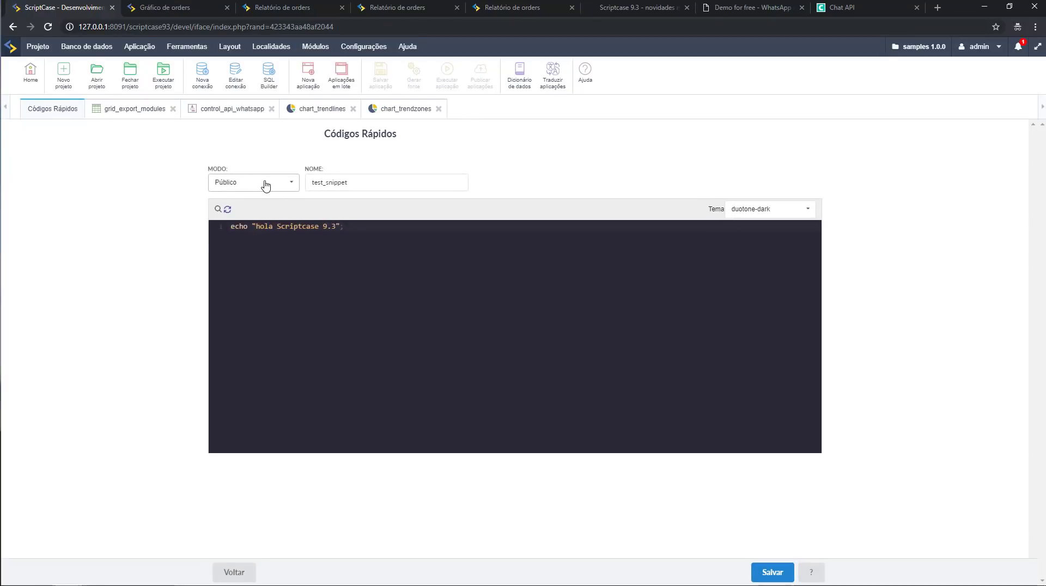
left_click(264, 183)
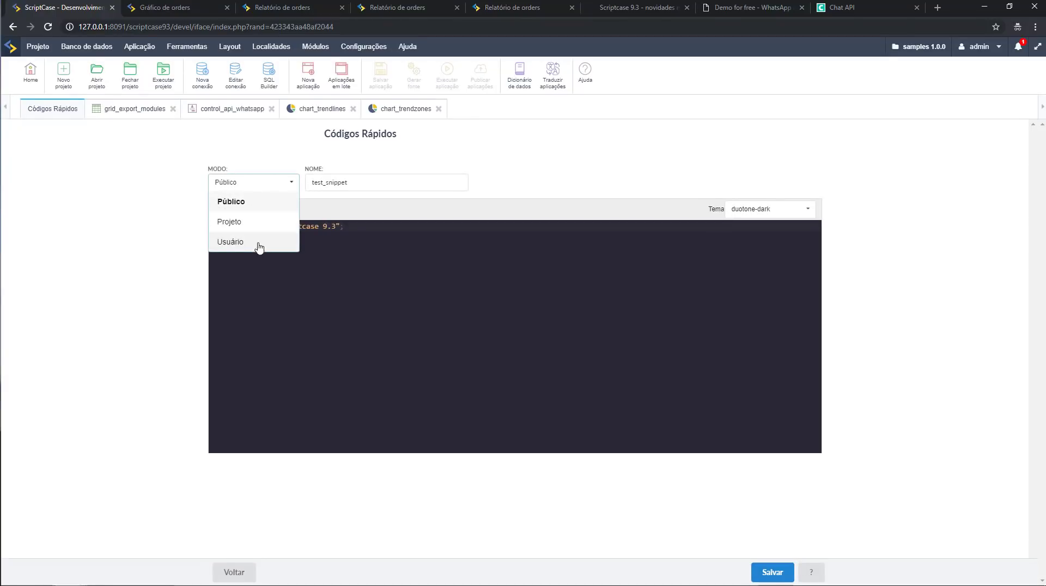
left_click(434, 314)
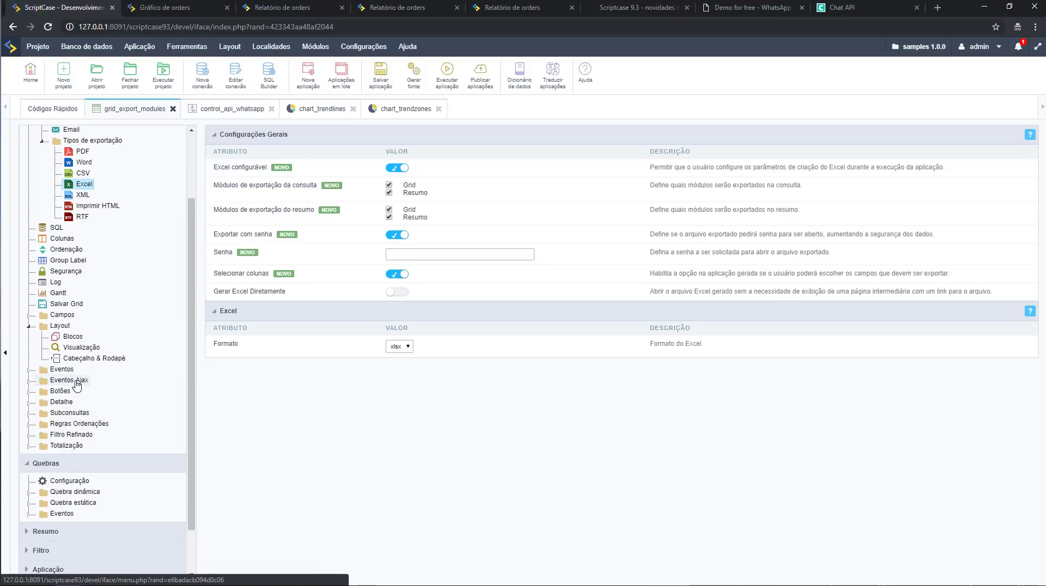
Expand the grid application's Events and open the onApplicationInit event code.
scroll(64, 467, "down", 1)
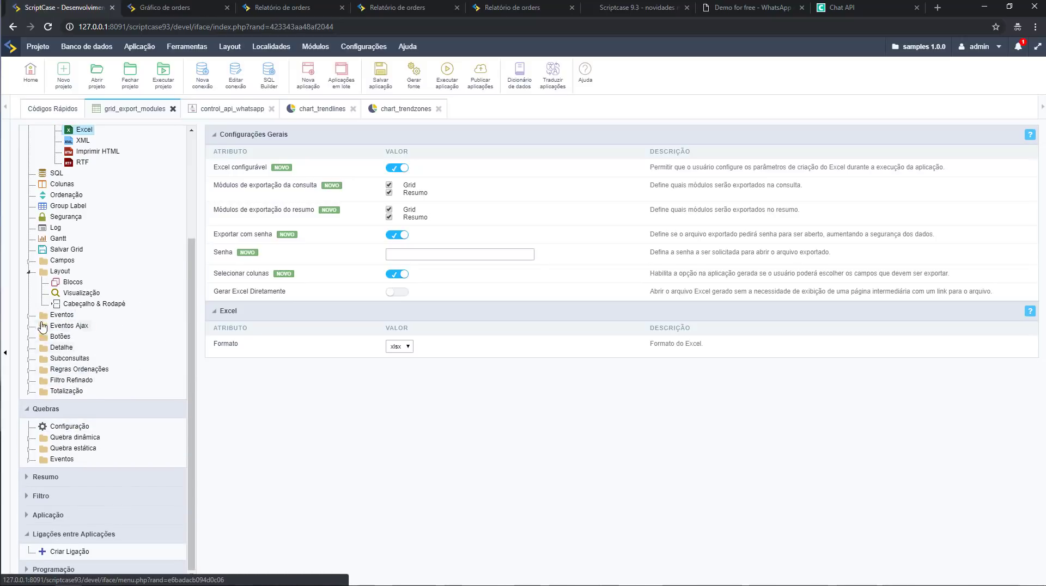
left_click(60, 315)
left_click(83, 326)
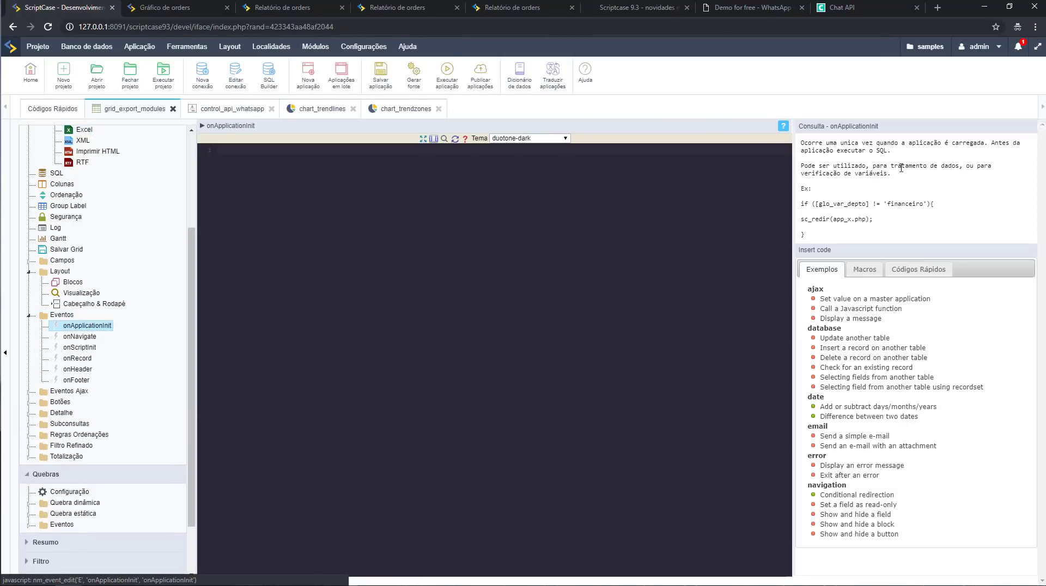
Insert the test_snippet and SC_SampleCode factorial quick codes, then select the inserted code.
left_click(916, 271)
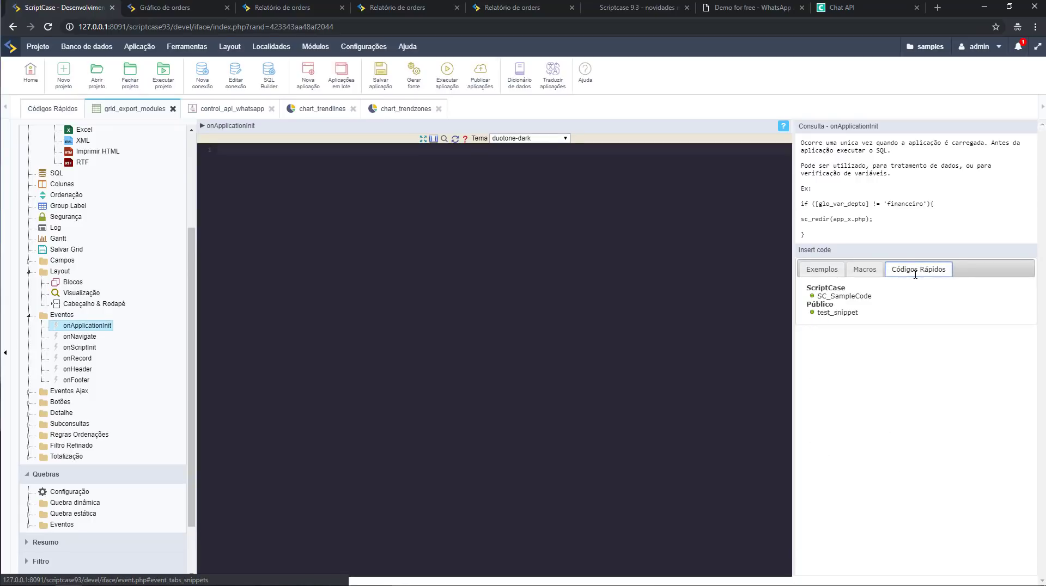
left_click(845, 314)
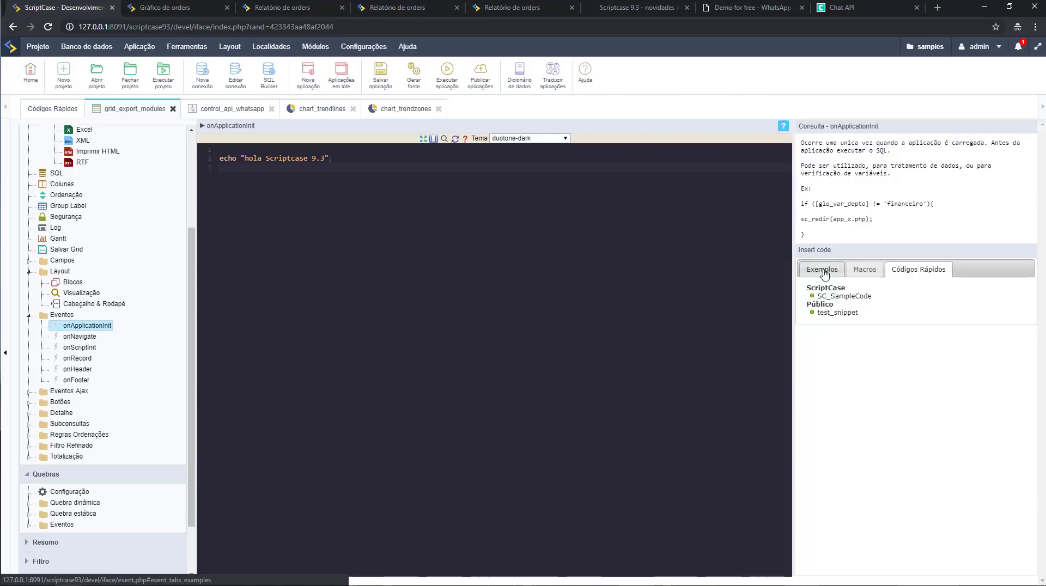
left_click(848, 302)
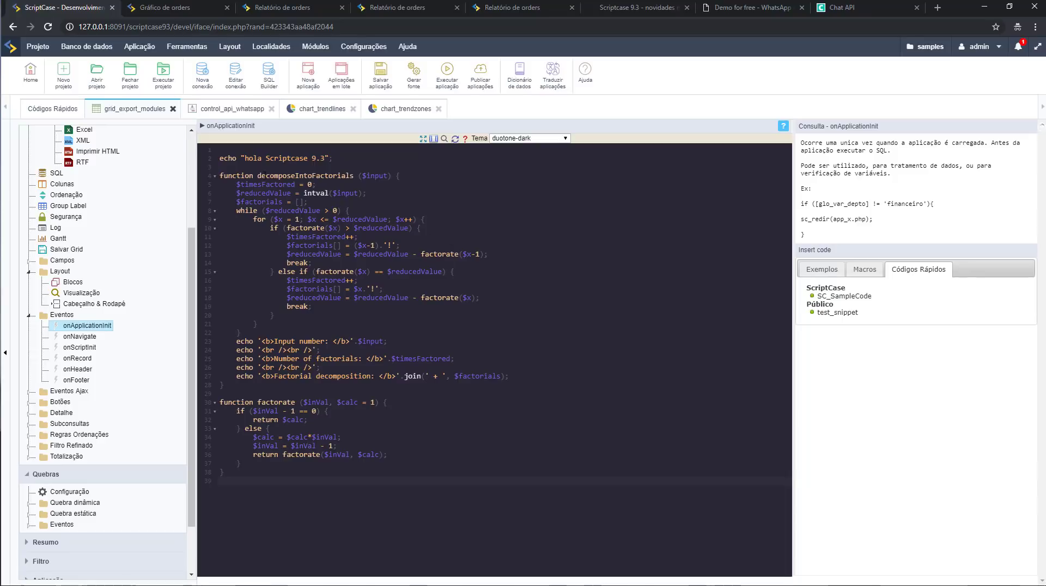
left_click_drag(258, 176, 239, 463)
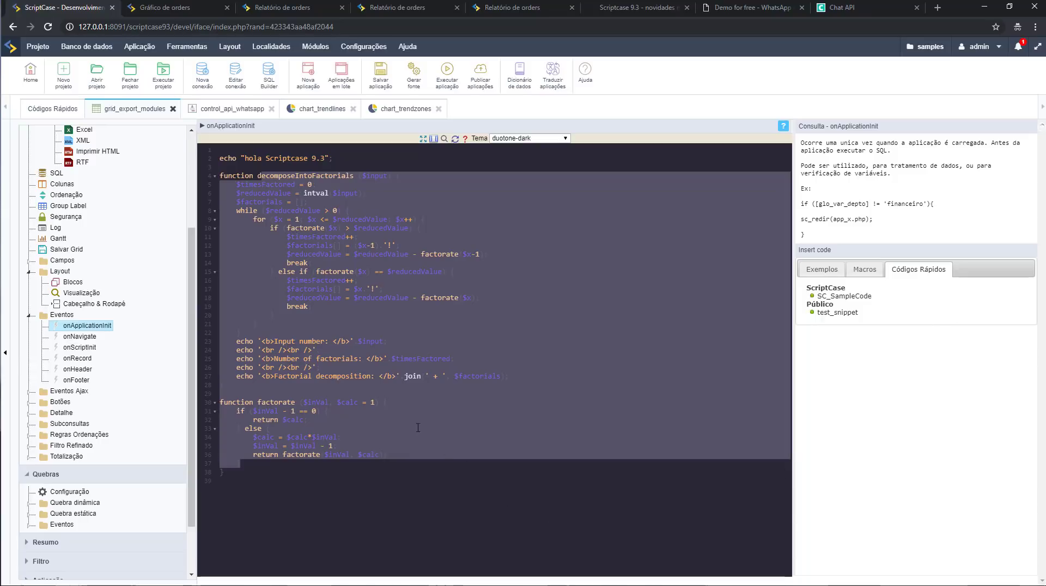
scroll(453, 254, "down", 4)
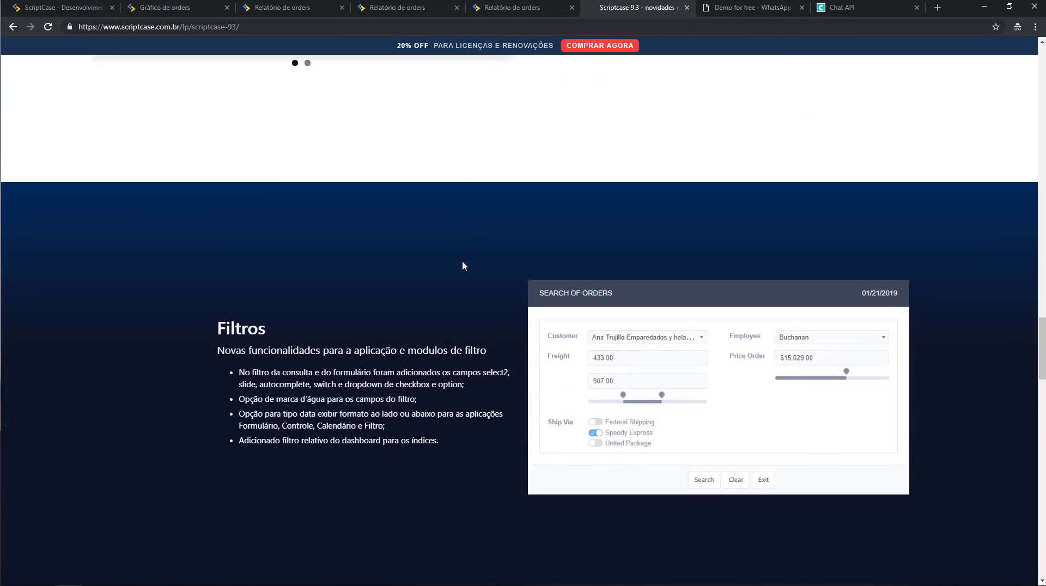
scroll(462, 262, "down", 4)
scroll(462, 266, "up", 1)
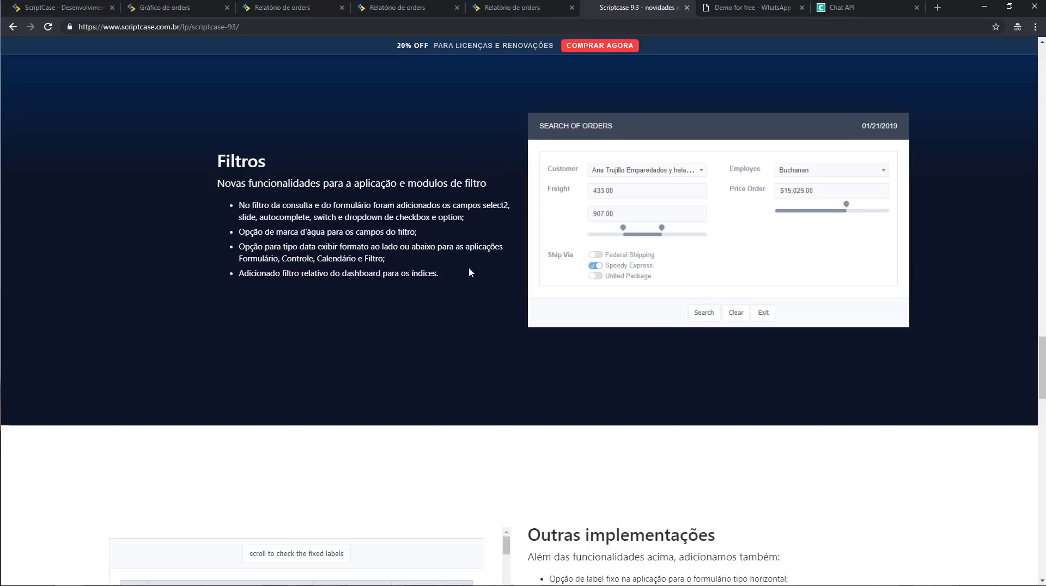
scroll(465, 266, "down", 3)
scroll(463, 263, "up", 2)
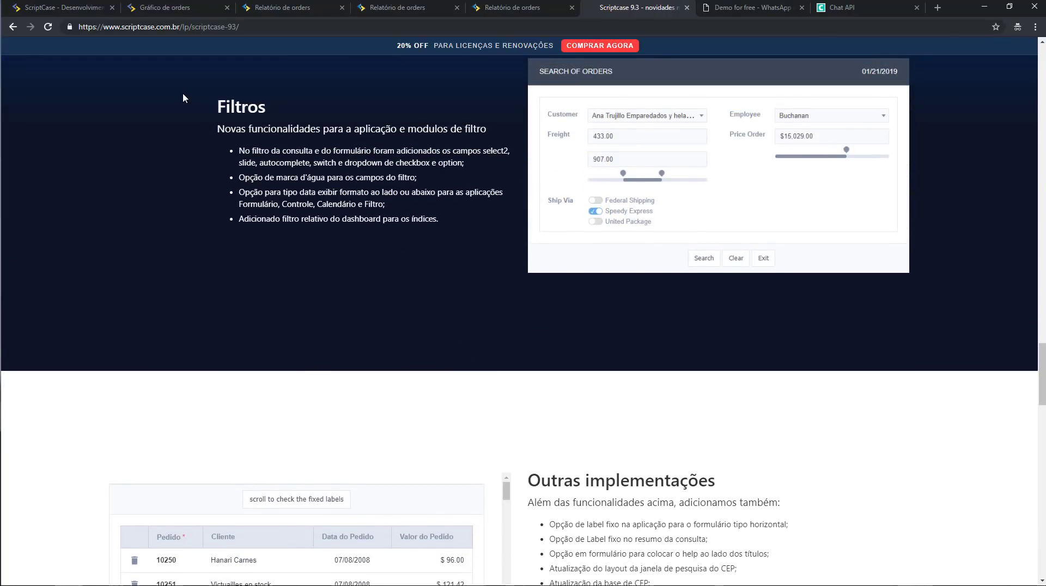
left_click(55, 8)
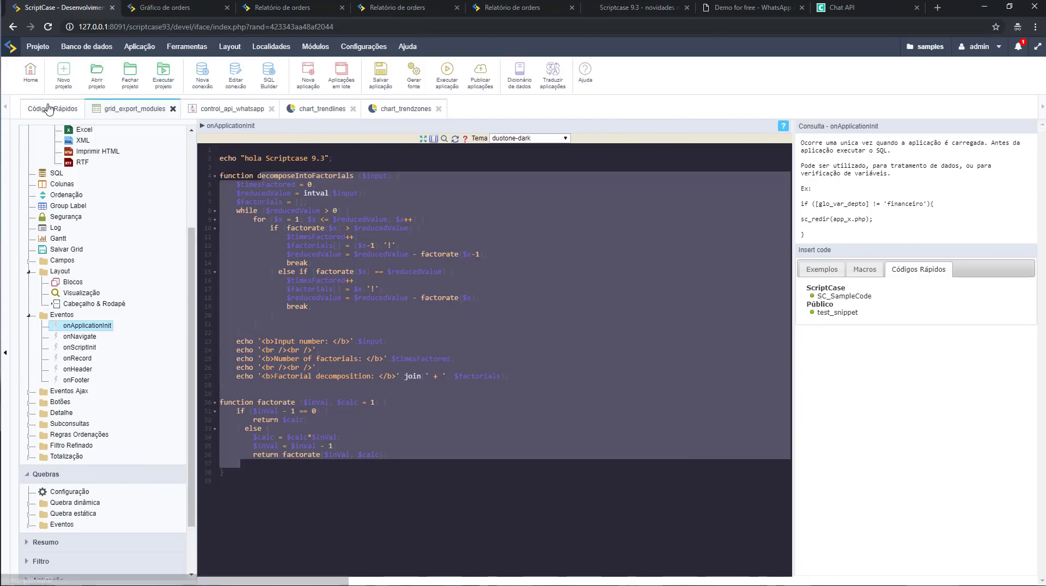
Run grid_search_fields from the applications list to open its orders filter.
left_click(52, 109)
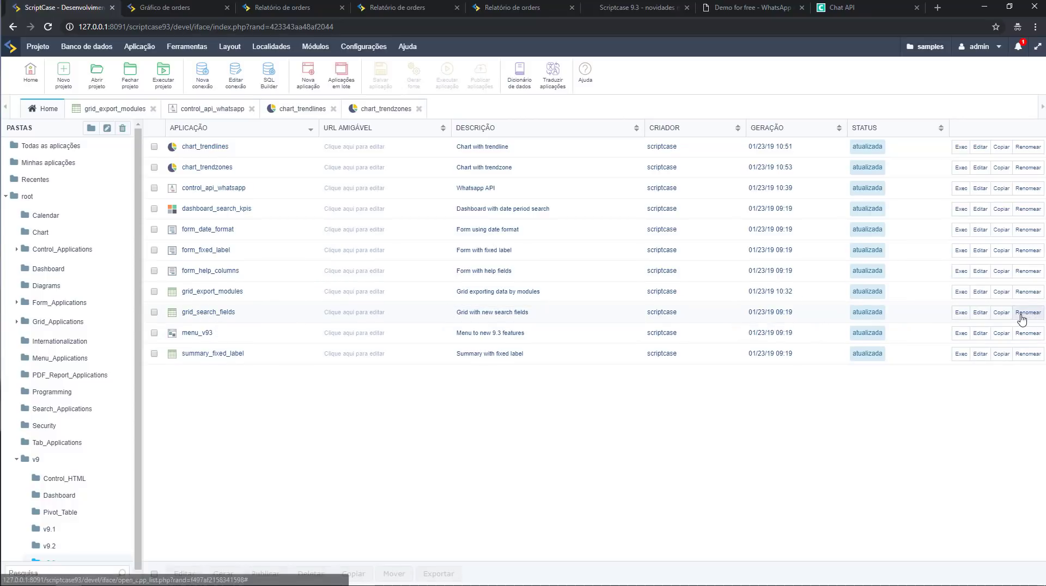
left_click(981, 312)
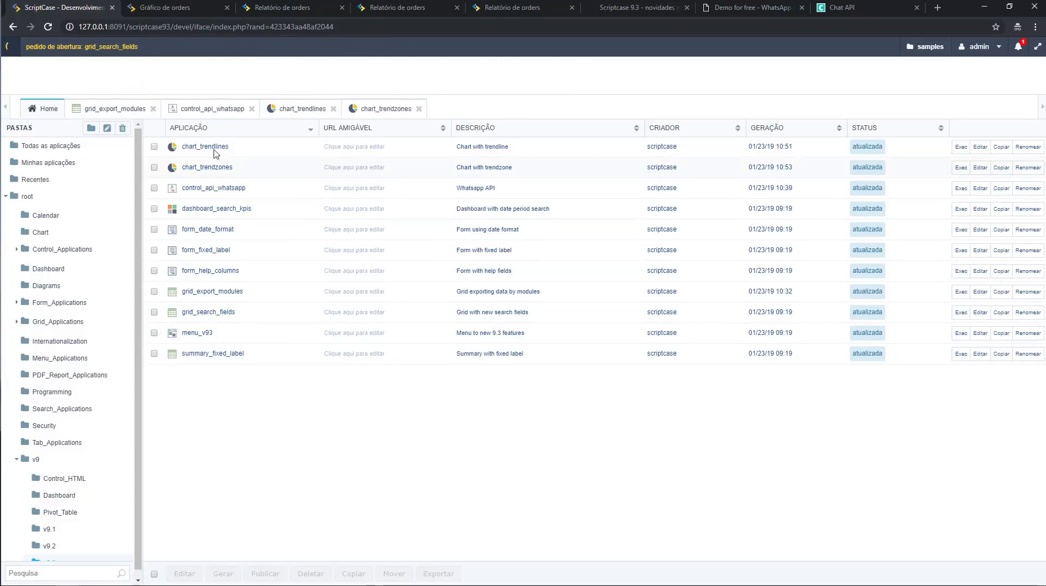
Try the Cliente dropdown and search the Empregado list for 'saS' with no match.
left_click(163, 8)
left_click(387, 105)
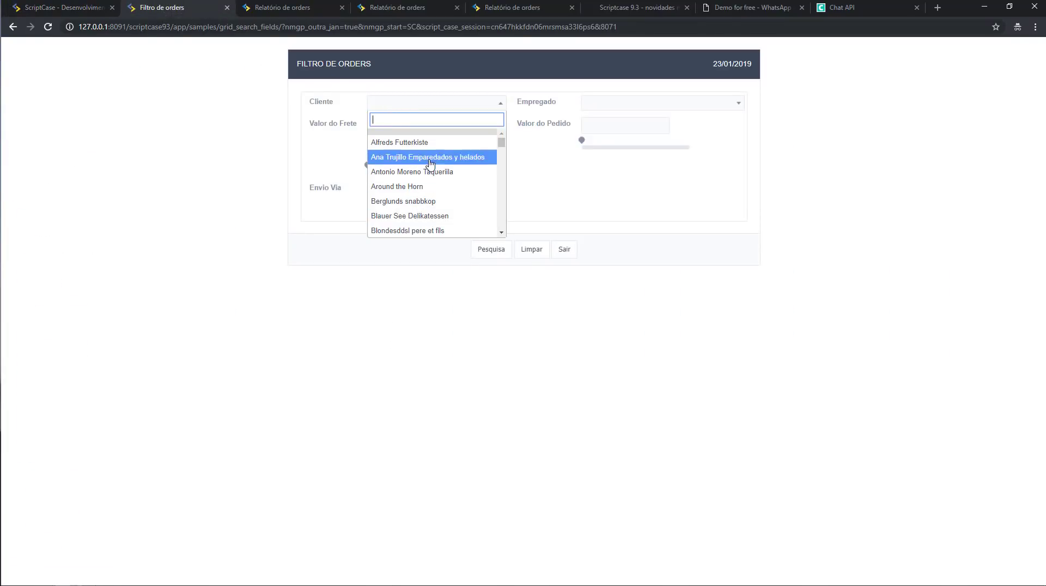
left_click(594, 108)
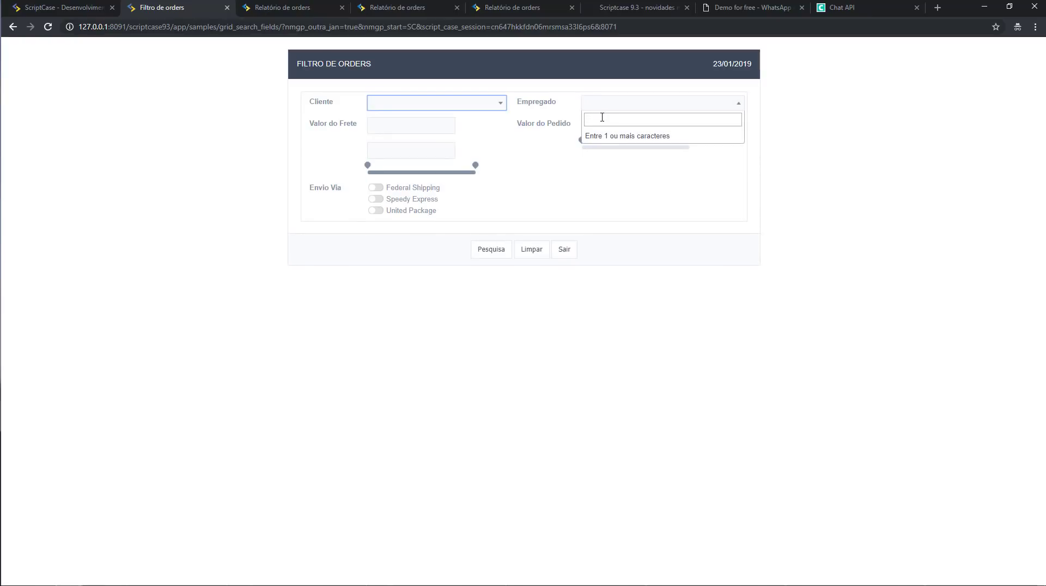
type("saS")
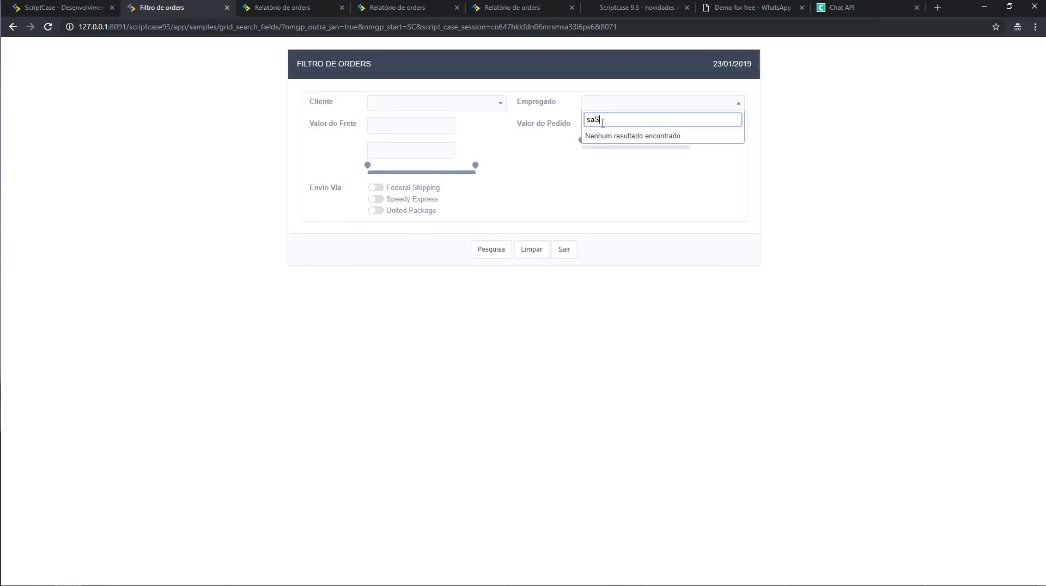
left_click(593, 158)
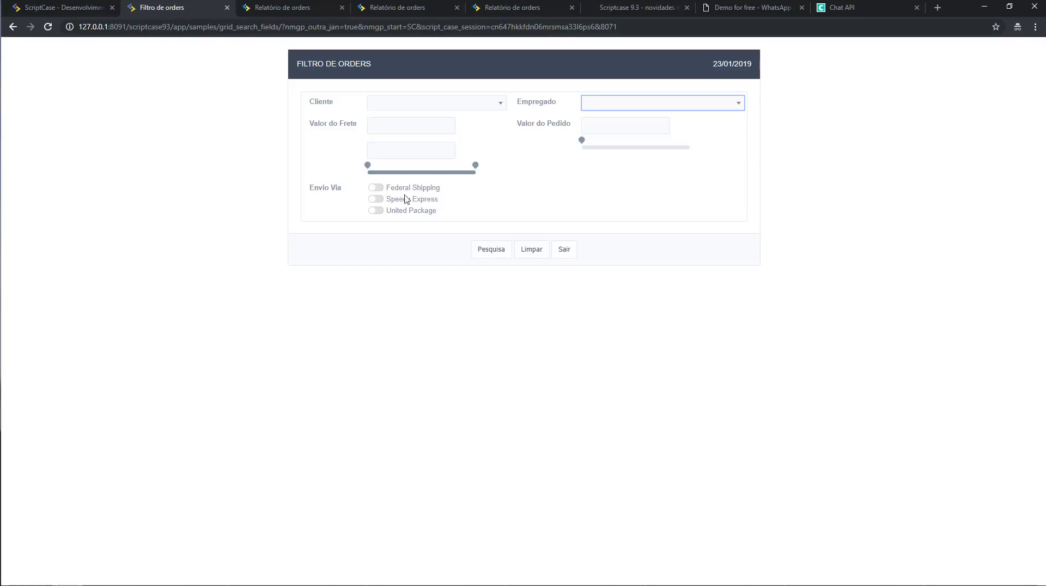
Include Federal Shipping and narrow freight to 236.00–932.00, then return to the applications list.
left_click(381, 189)
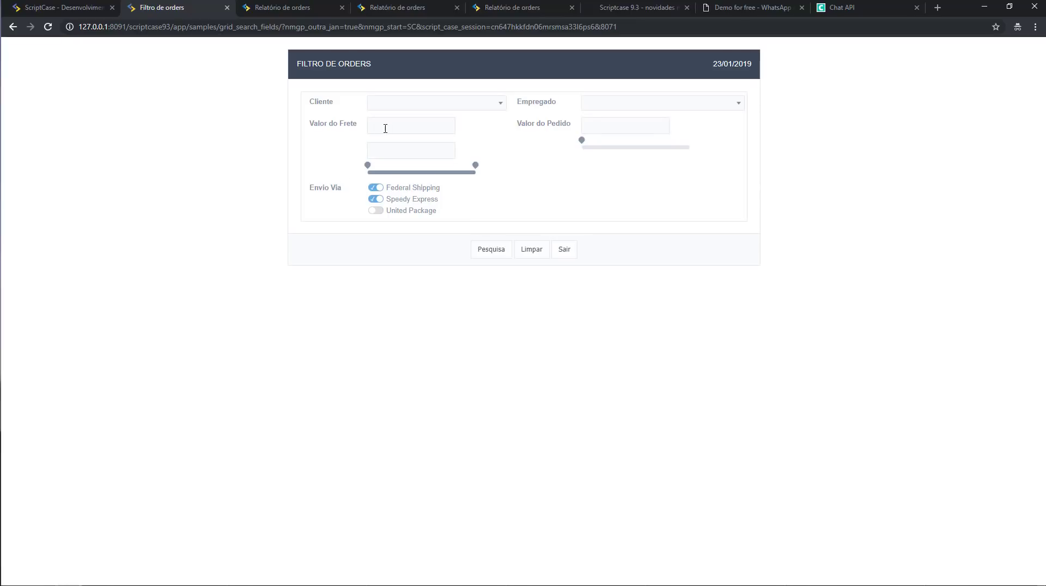
left_click(368, 164)
left_click_drag(366, 169, 388, 168)
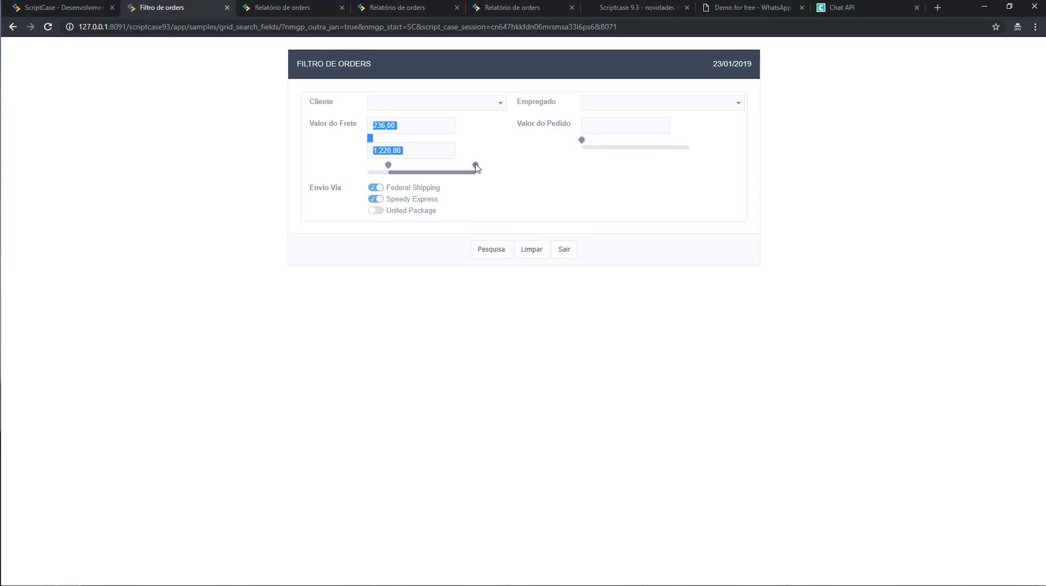
left_click_drag(475, 164, 452, 171)
left_click(511, 179)
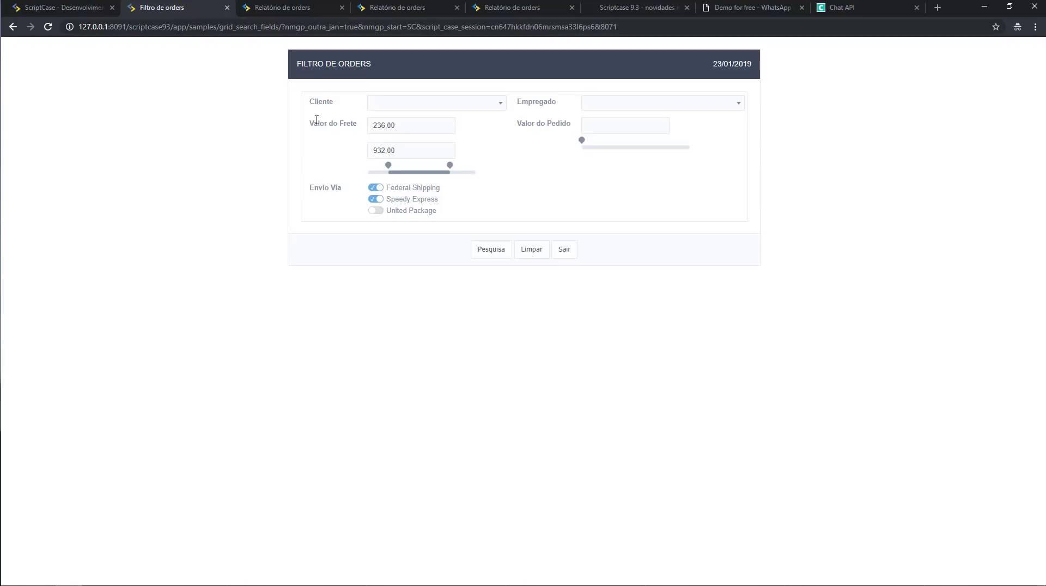
left_click(443, 104)
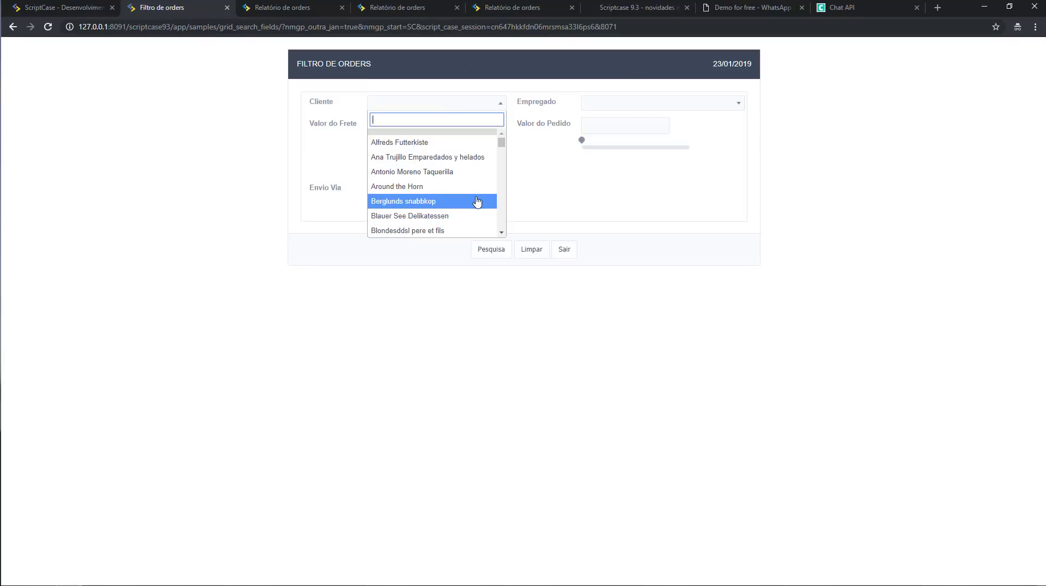
left_click(619, 170)
left_click(66, 8)
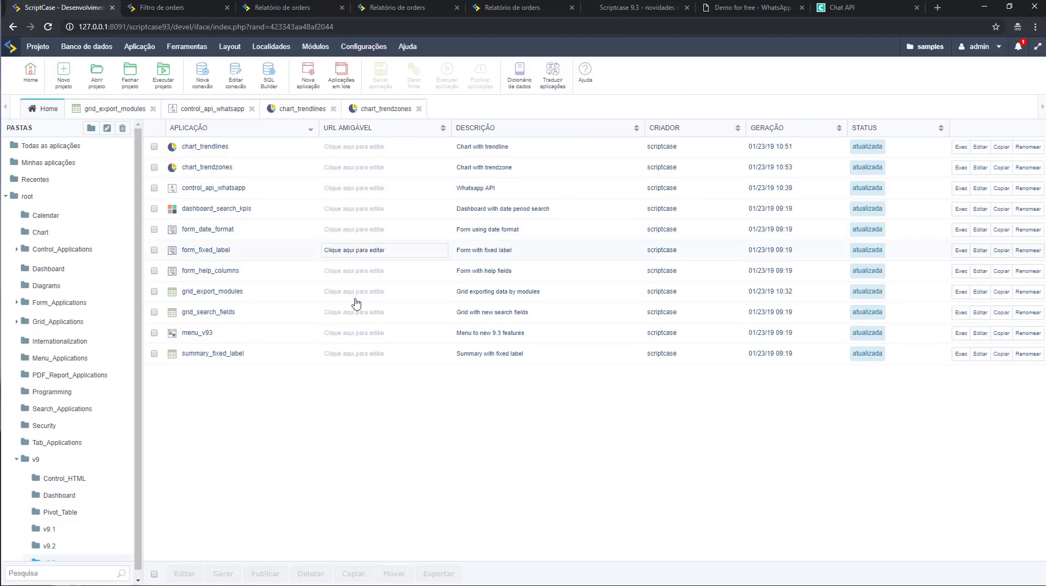
left_click(733, 8)
left_click(621, 7)
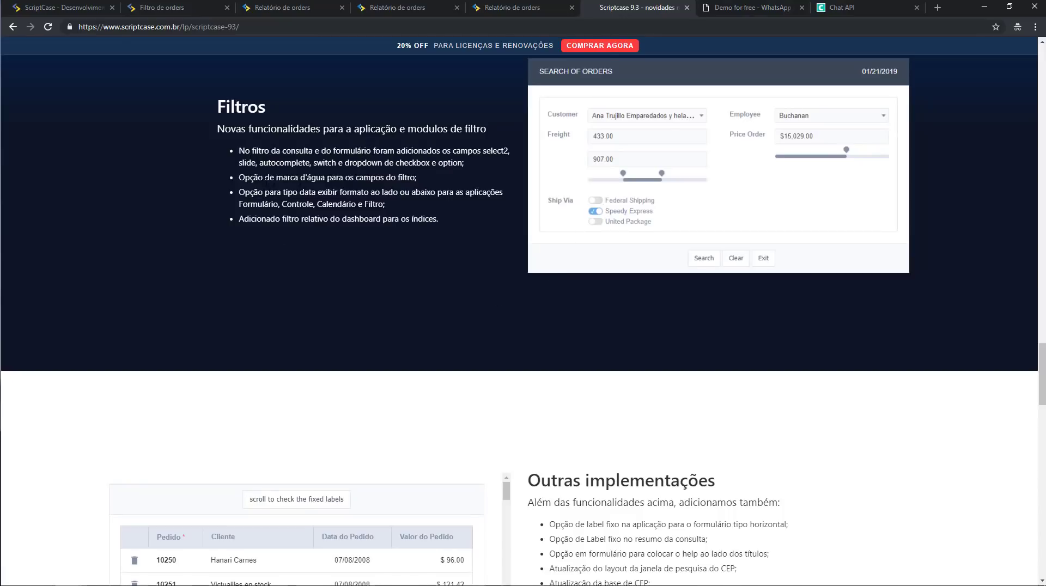
left_click_drag(260, 177, 396, 178)
left_click(398, 178)
left_click_drag(252, 192, 369, 192)
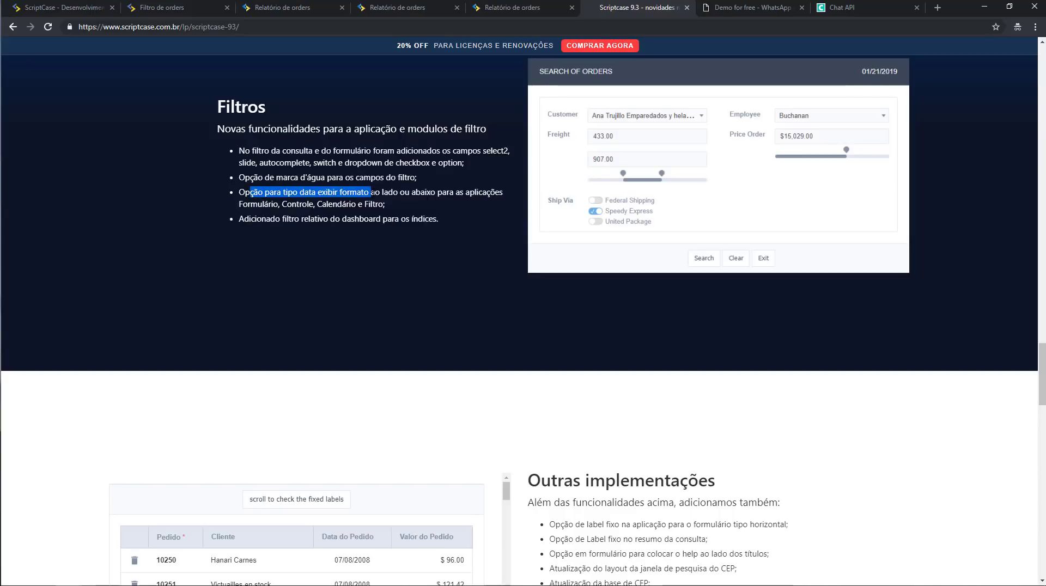
key("ctrl+1")
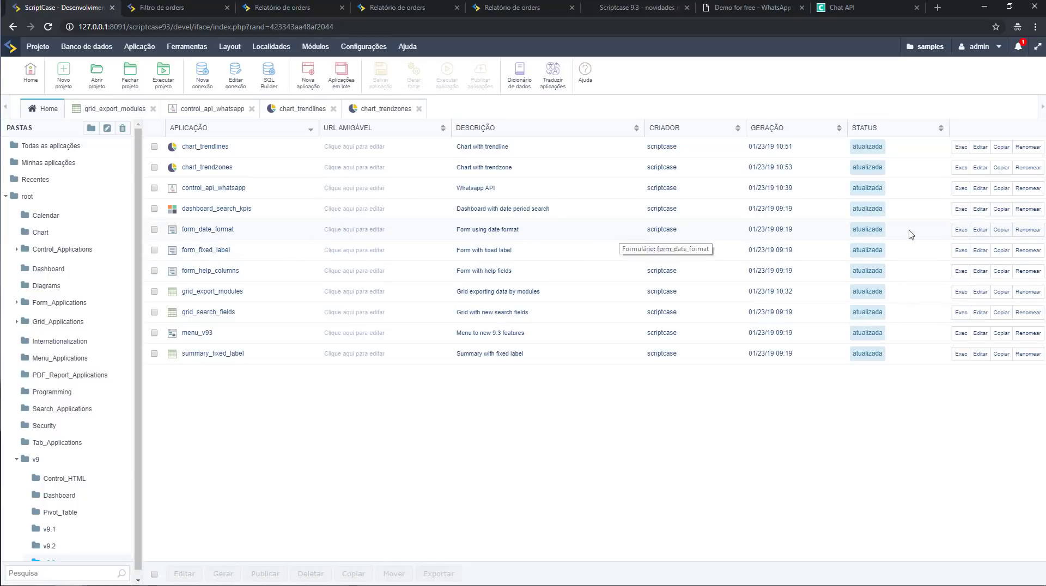
Run form_date_format and compare its Order, Shipped and Delivery Date format hints before returning to the news page.
left_click(959, 230)
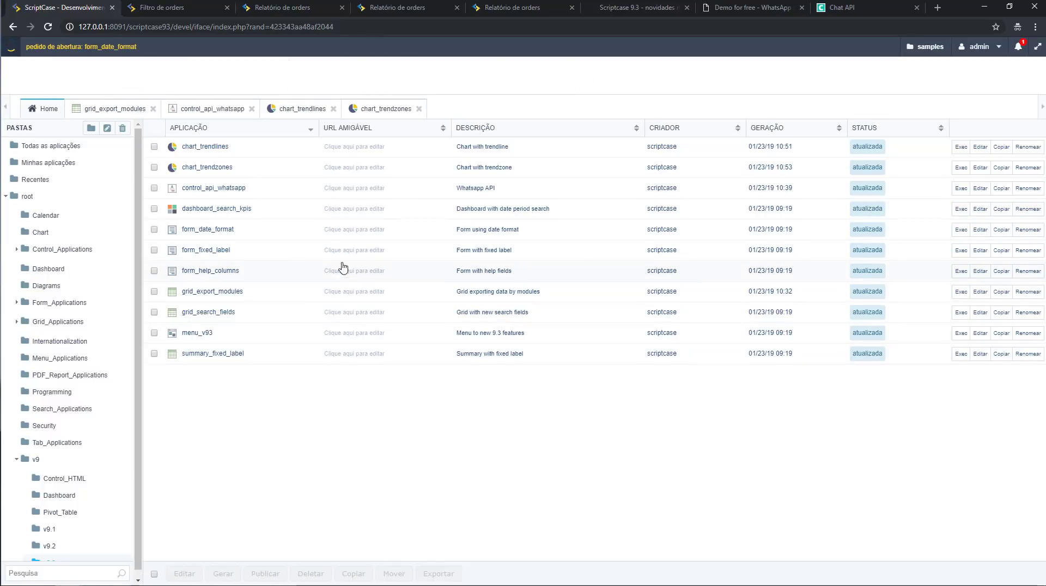
left_click(158, 11)
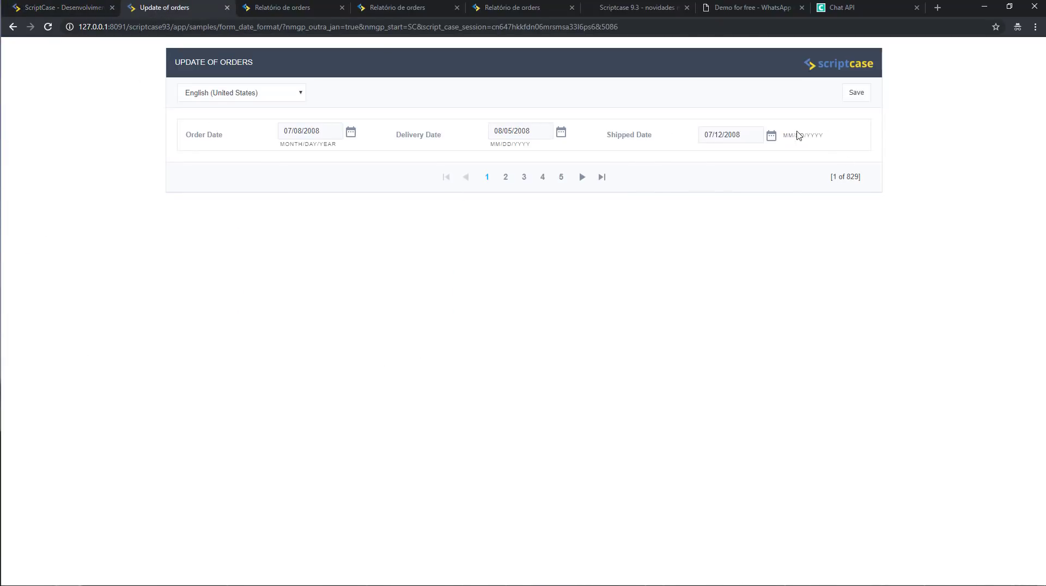
left_click_drag(795, 137, 823, 145)
left_click_drag(491, 147, 530, 145)
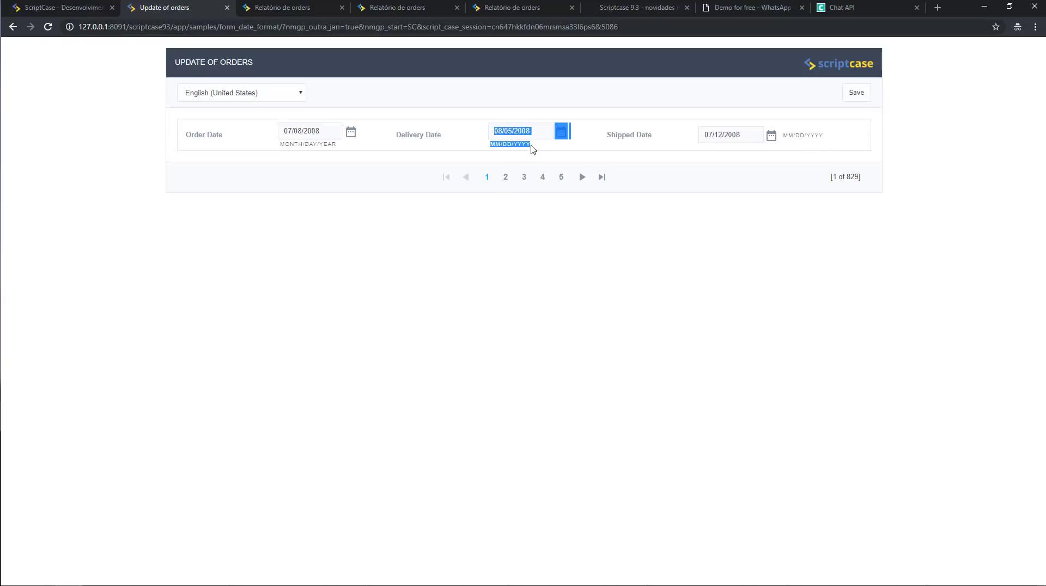
left_click(561, 154)
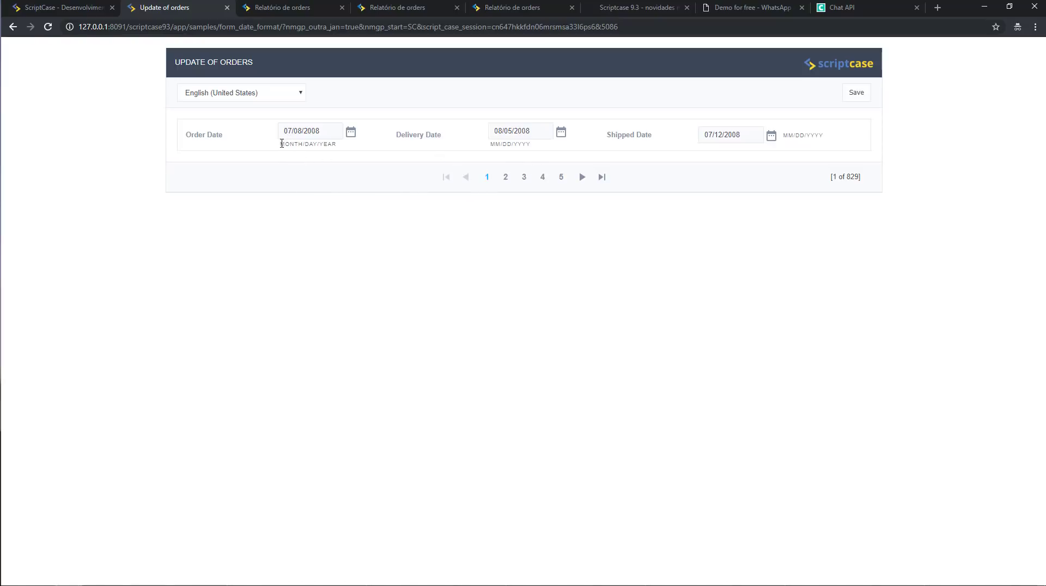
left_click_drag(282, 143, 322, 149)
left_click(482, 266)
left_click(605, 9)
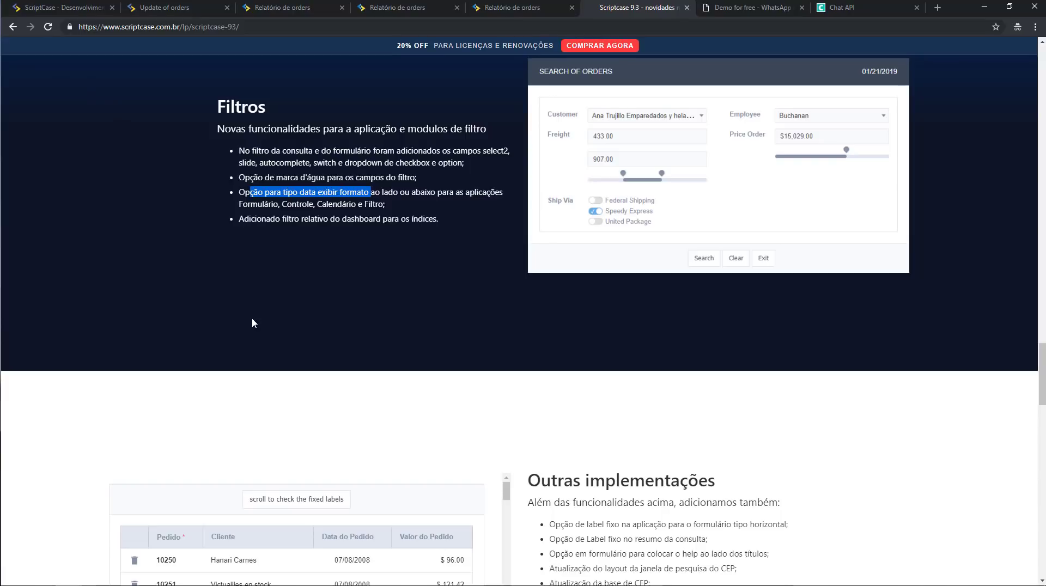
Highlight the fixed-label note under Outras implementações, then return to the applications list.
scroll(321, 304, "down", 4)
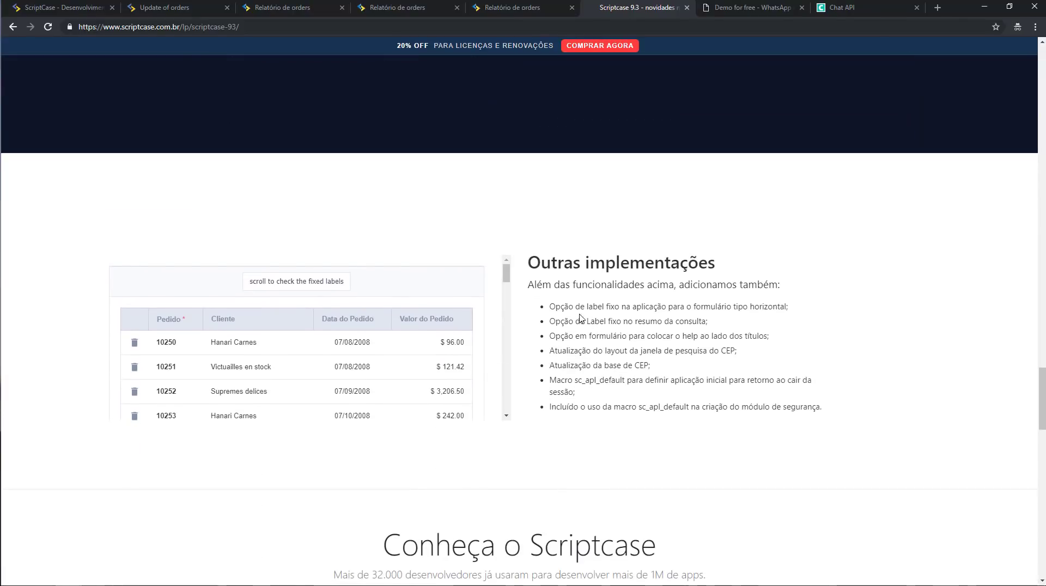
left_click_drag(566, 308, 604, 308)
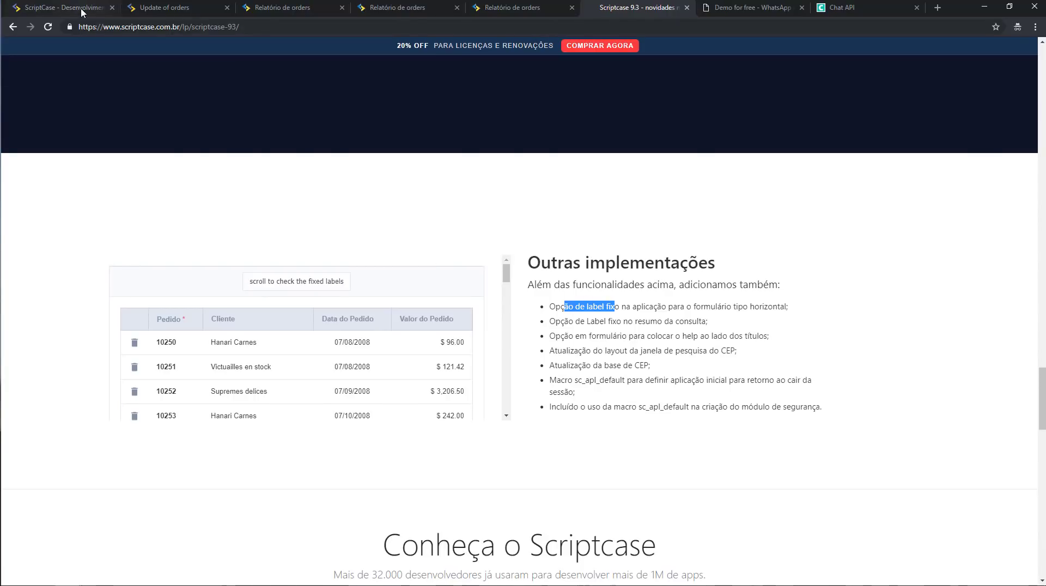
left_click(64, 8)
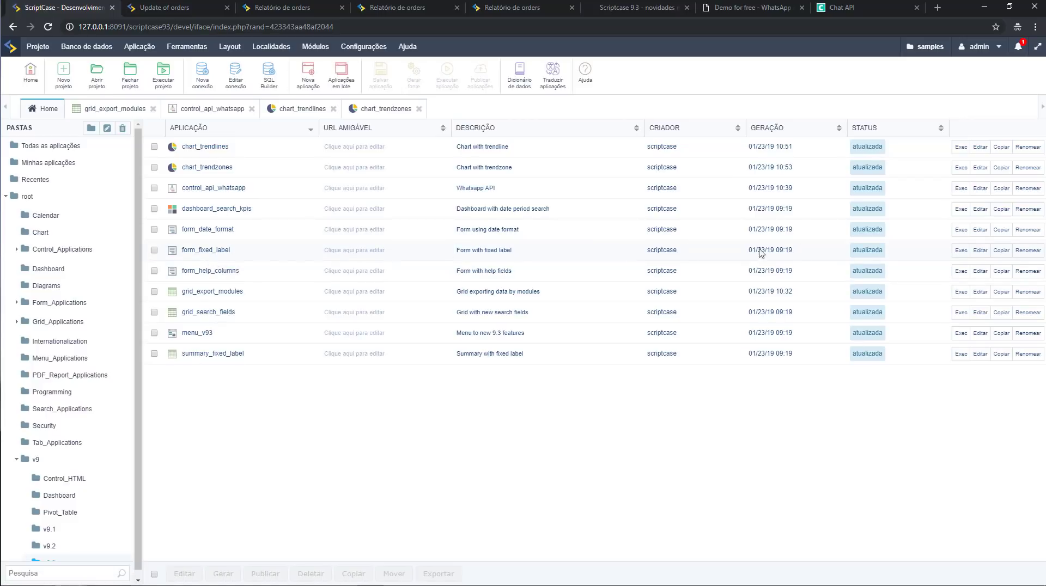
Run form_fixed_label, browse its orders form and rows-per-page choice, then return to the list.
left_click(959, 252)
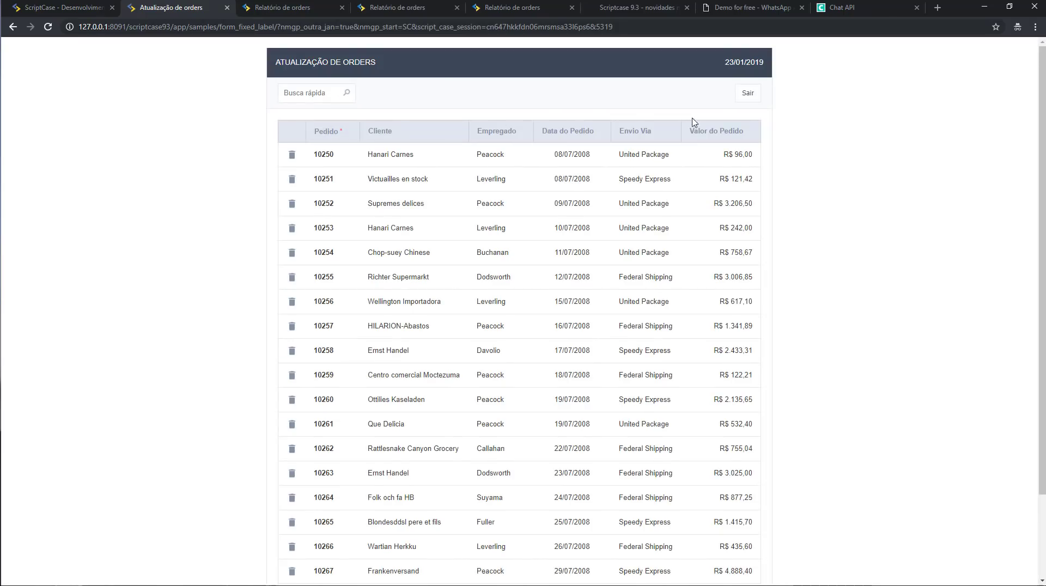
scroll(826, 136, "down", 2)
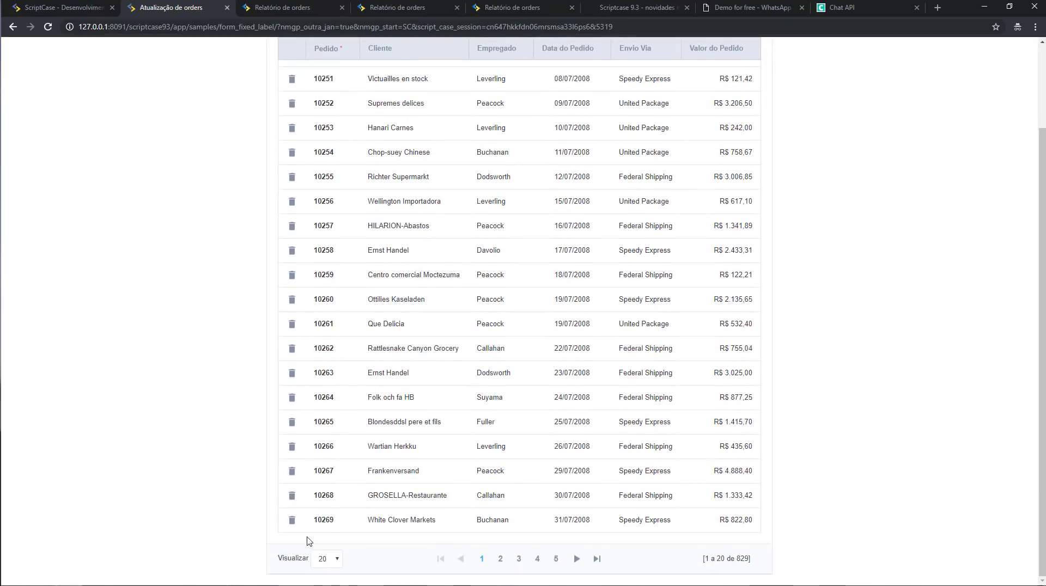
left_click(326, 558)
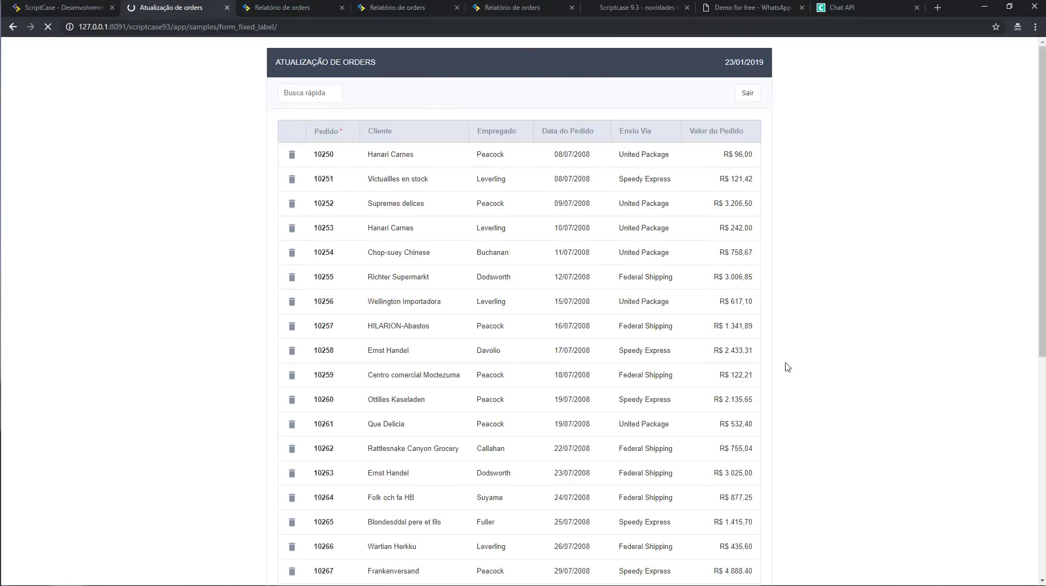
scroll(759, 318, "down", 4)
scroll(761, 320, "up", 4)
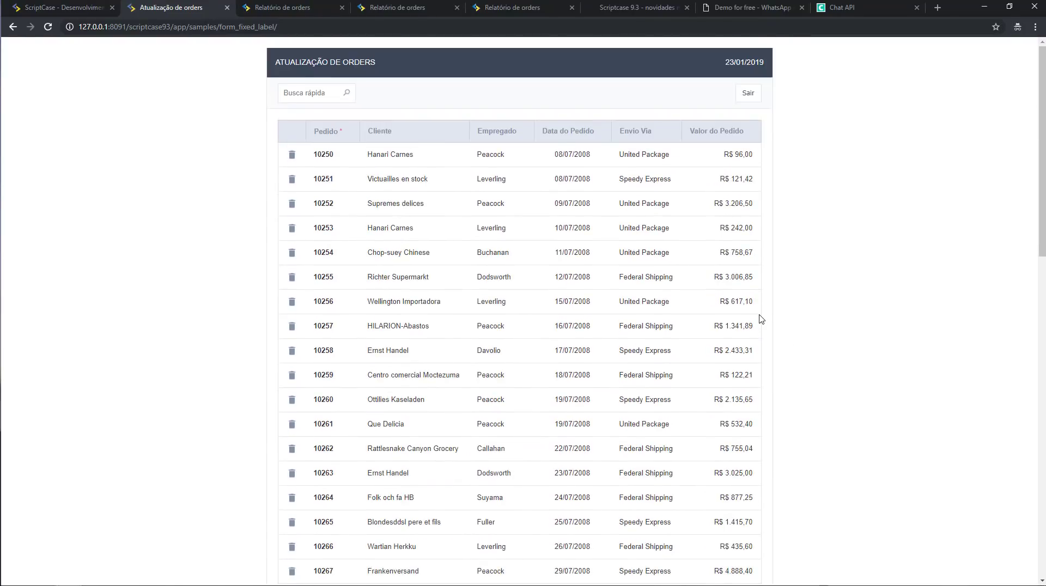
scroll(759, 318, "down", 6)
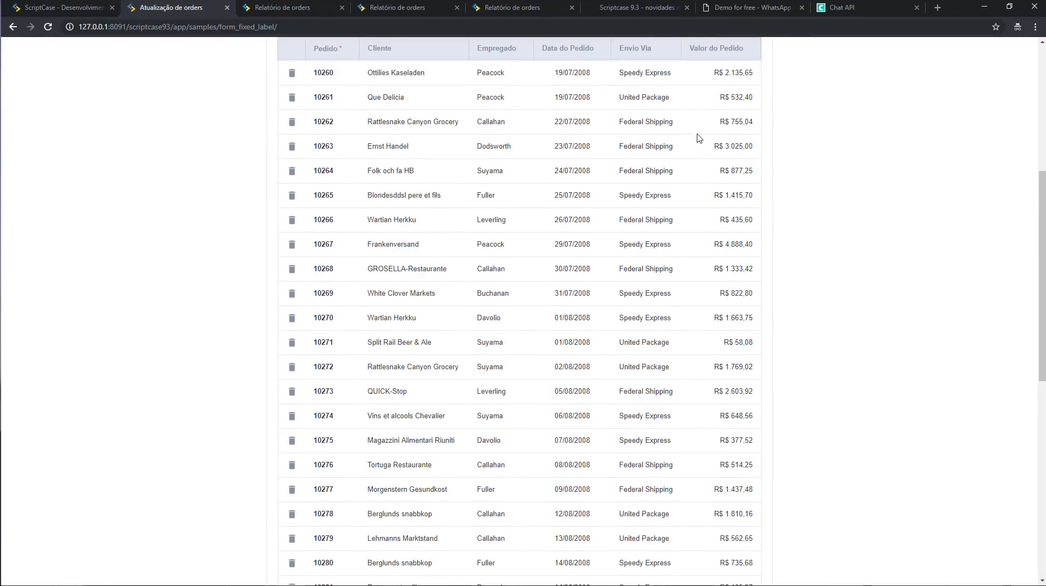
scroll(697, 143, "down", 6)
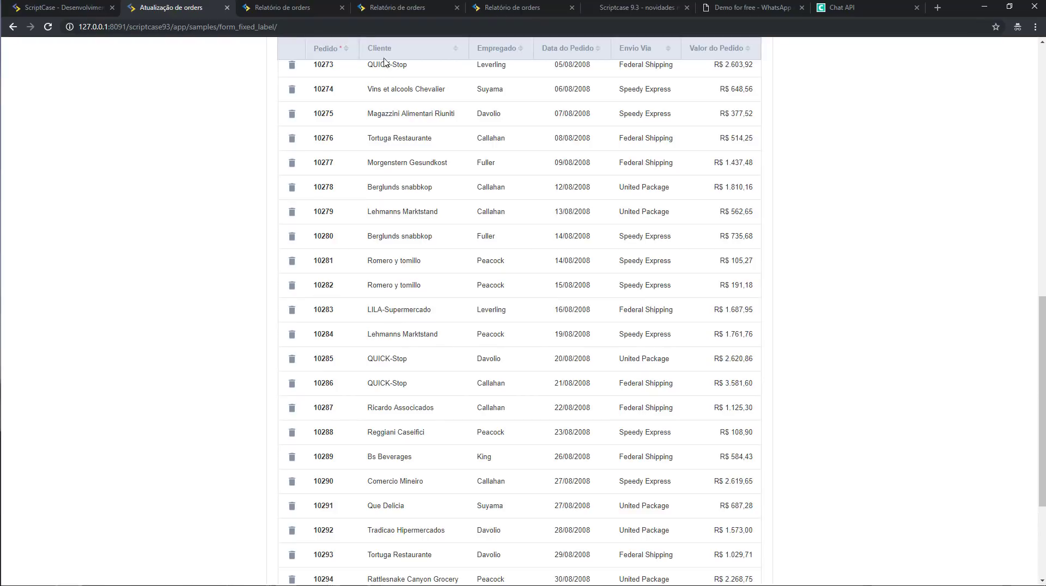
scroll(453, 233, "down", 3)
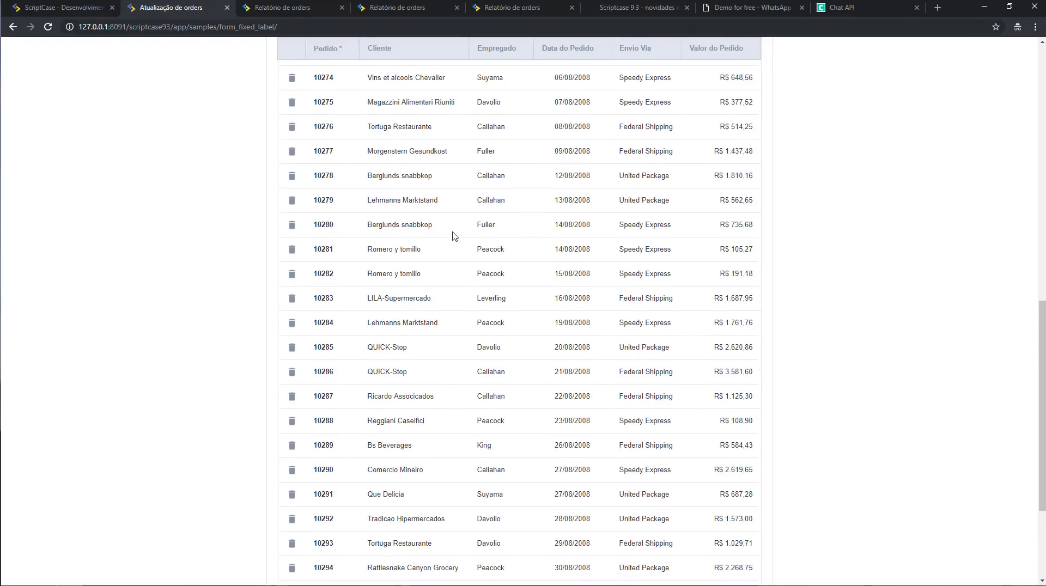
scroll(474, 285, "up", 5)
scroll(475, 292, "up", 4)
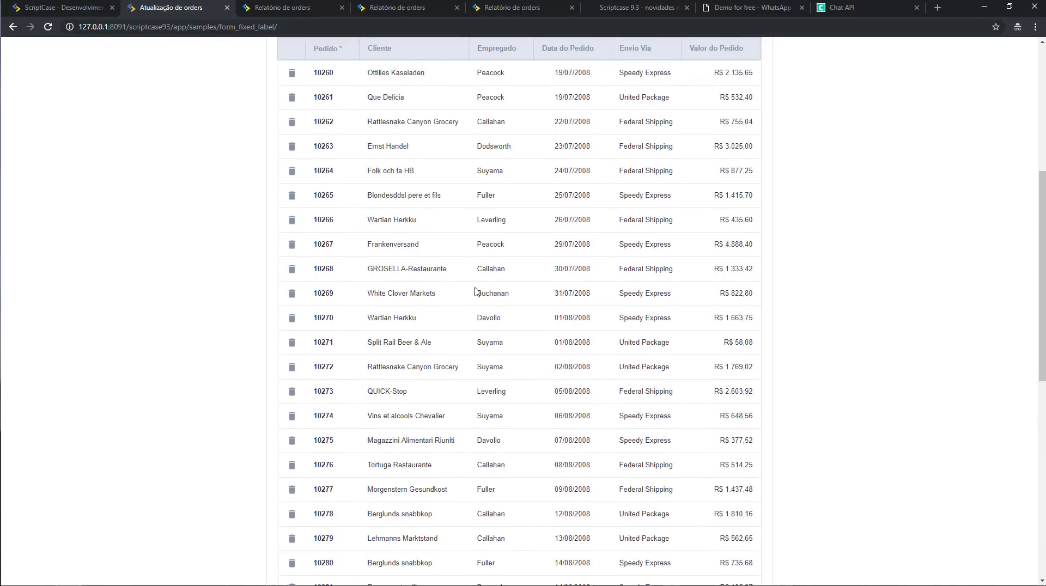
scroll(475, 295, "up", 3)
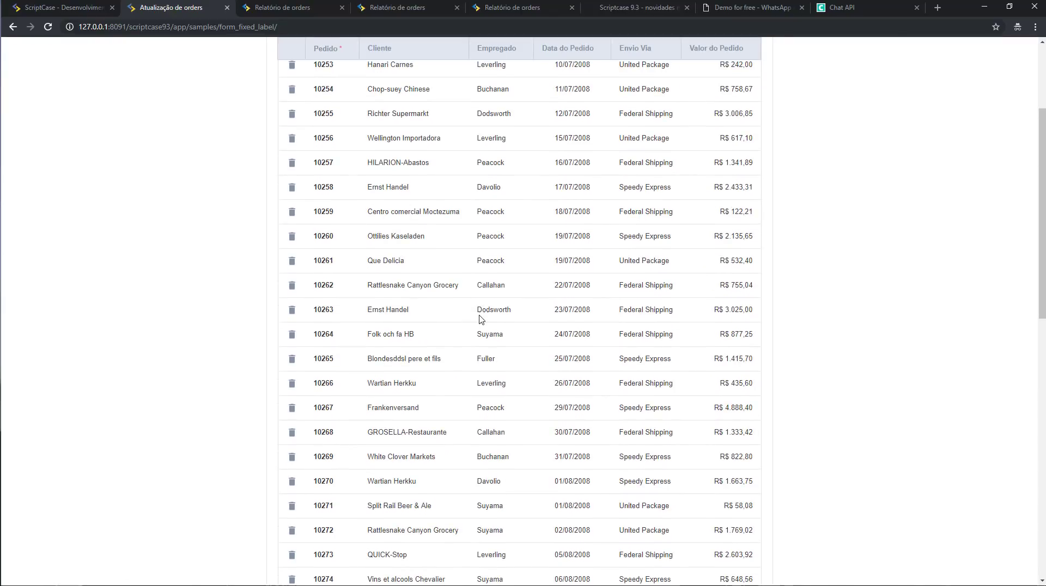
scroll(479, 321, "up", 3)
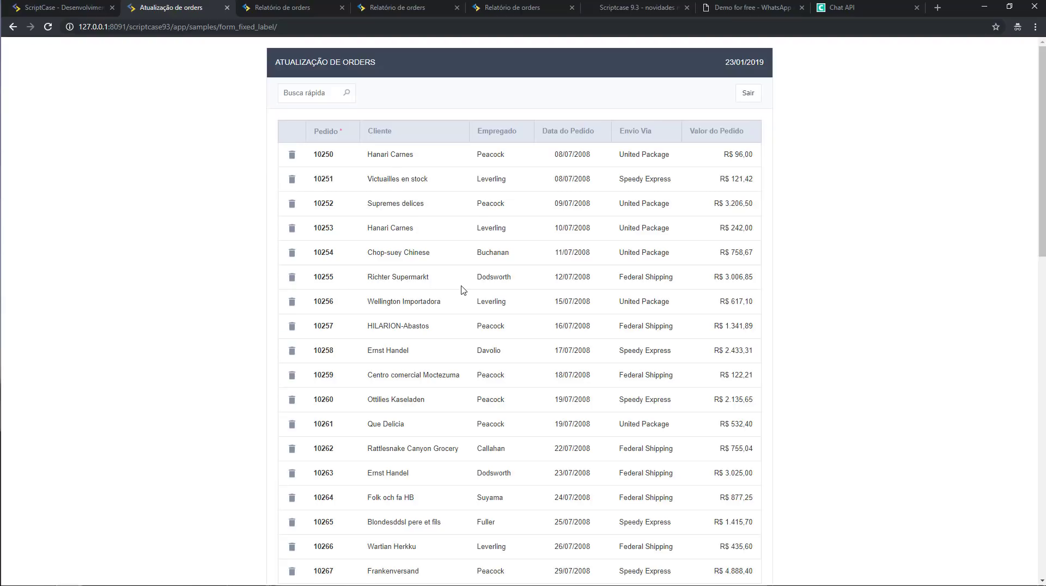
left_click(63, 7)
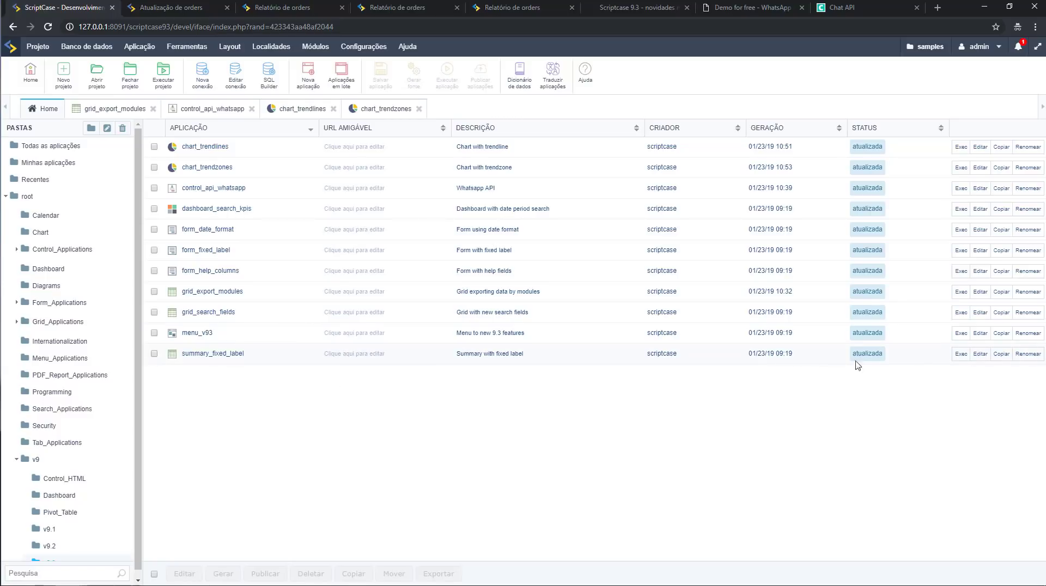
Run summary_fixed_label, scroll through its Sumário de orders, then return to the list.
left_click(974, 360)
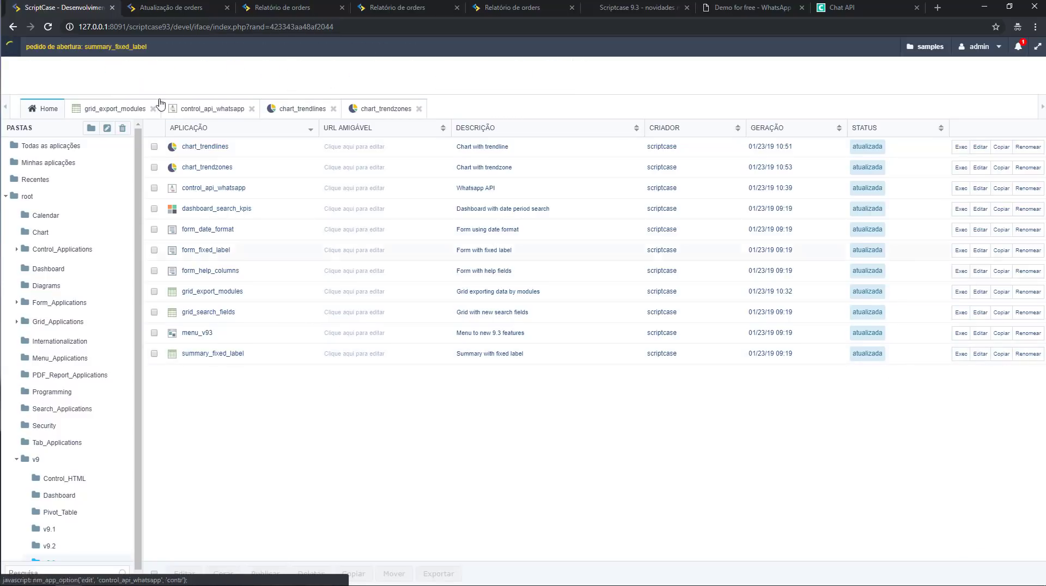
left_click(167, 14)
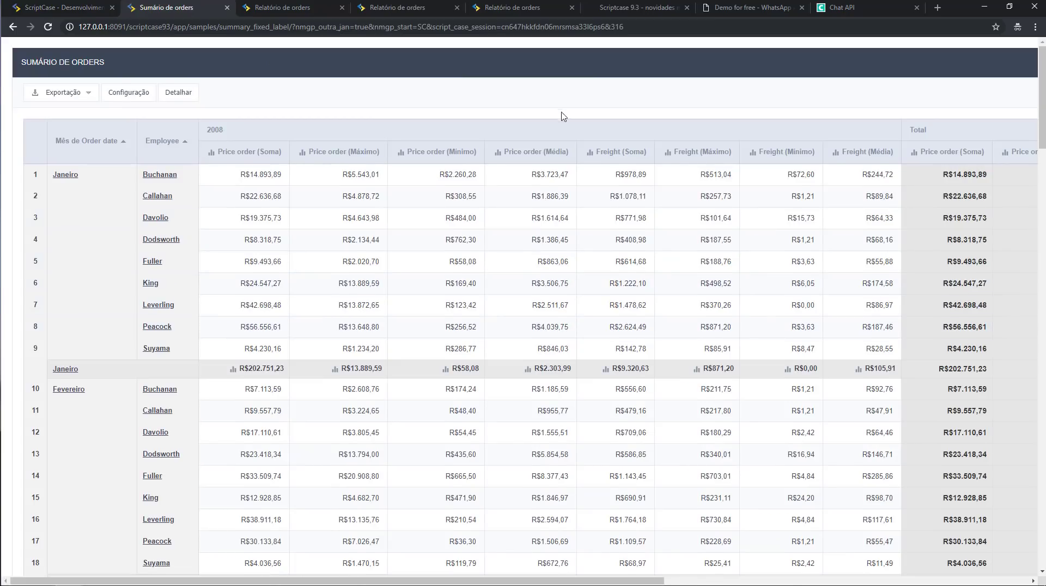
scroll(526, 190, "down", 2)
scroll(525, 197, "down", 8)
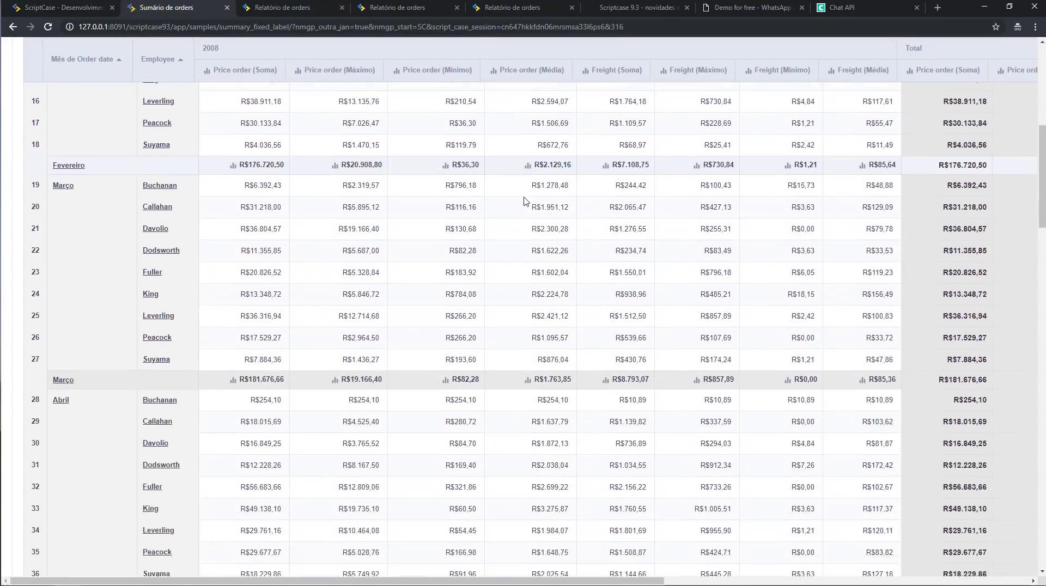
scroll(522, 201, "down", 2)
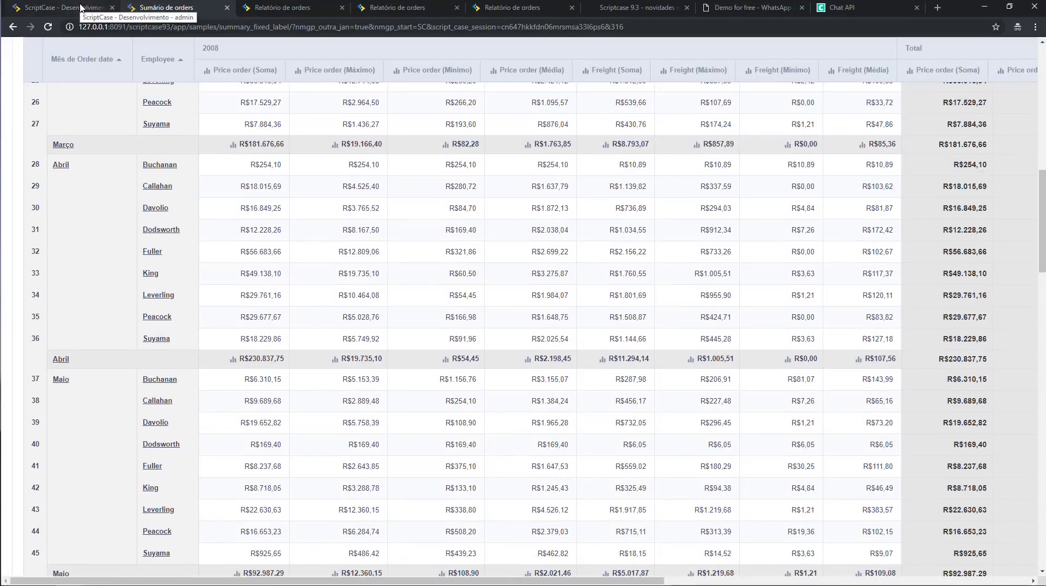
left_click(81, 8)
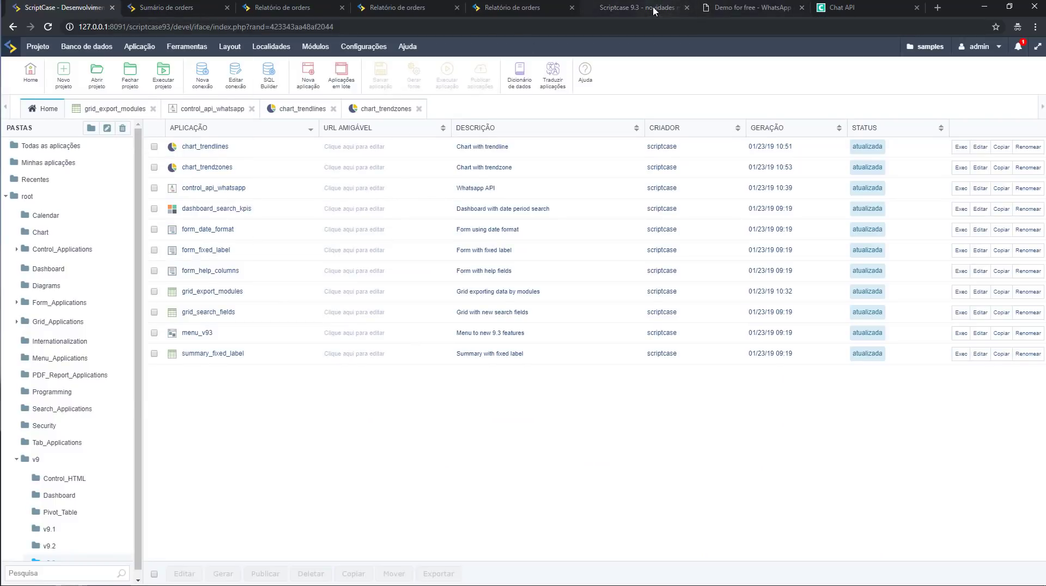
Mark the help-beside-column-titles item on the 9.3 news page, then return to the app list.
left_click(678, 9)
scroll(763, 403, "down", 2)
scroll(763, 409, "up", 1)
scroll(765, 409, "up", 1)
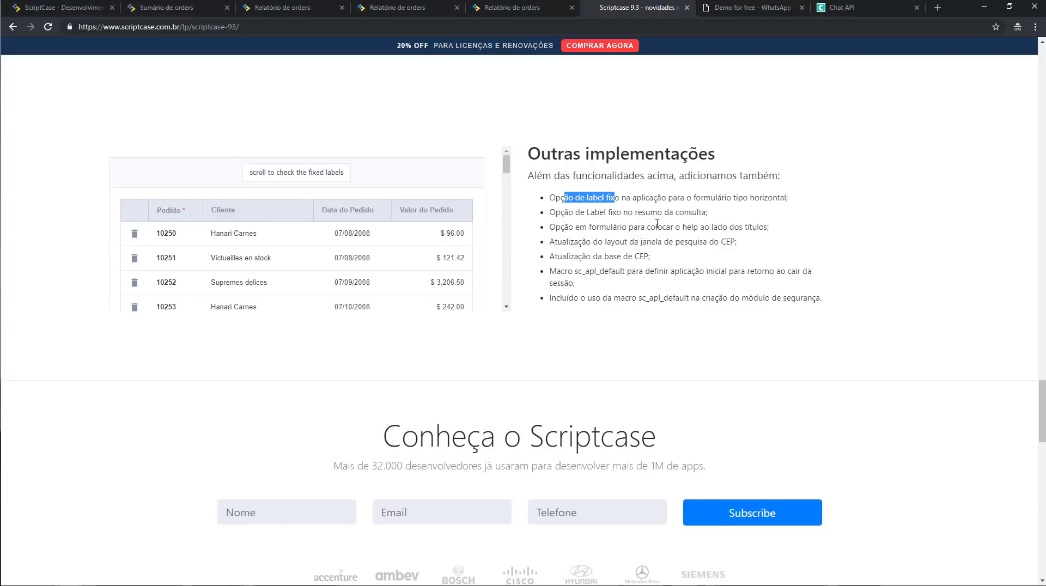
left_click_drag(681, 228, 706, 229)
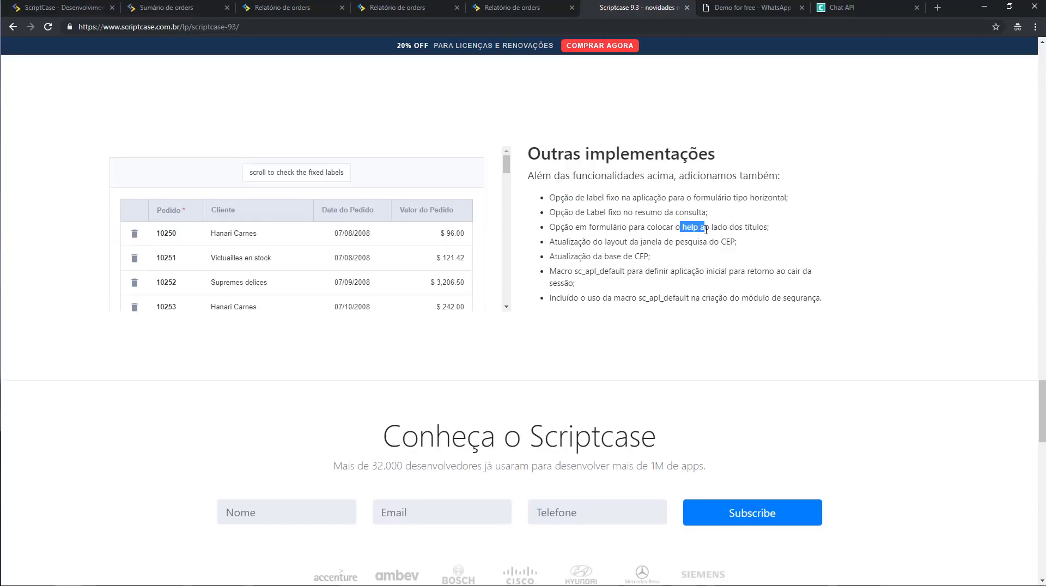
left_click(87, 8)
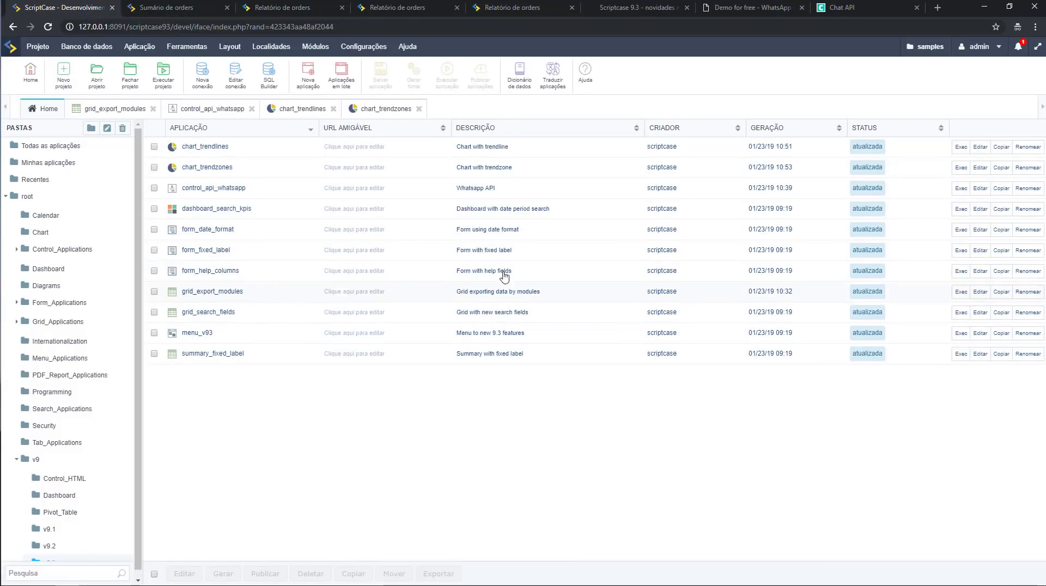
Run form_help_columns, view the Cliente column's help text, then go back to the news page.
left_click(958, 273)
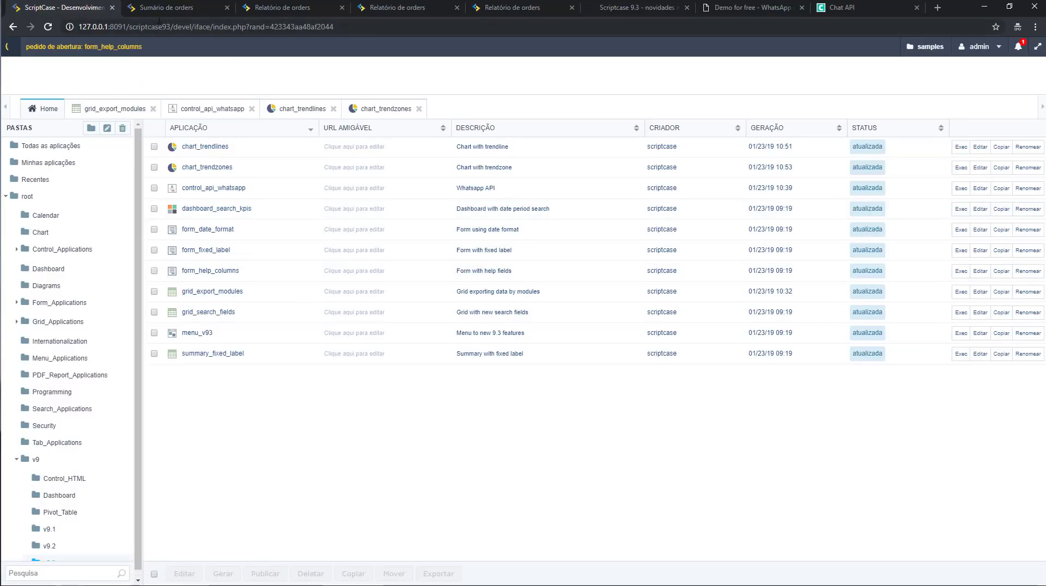
left_click(173, 7)
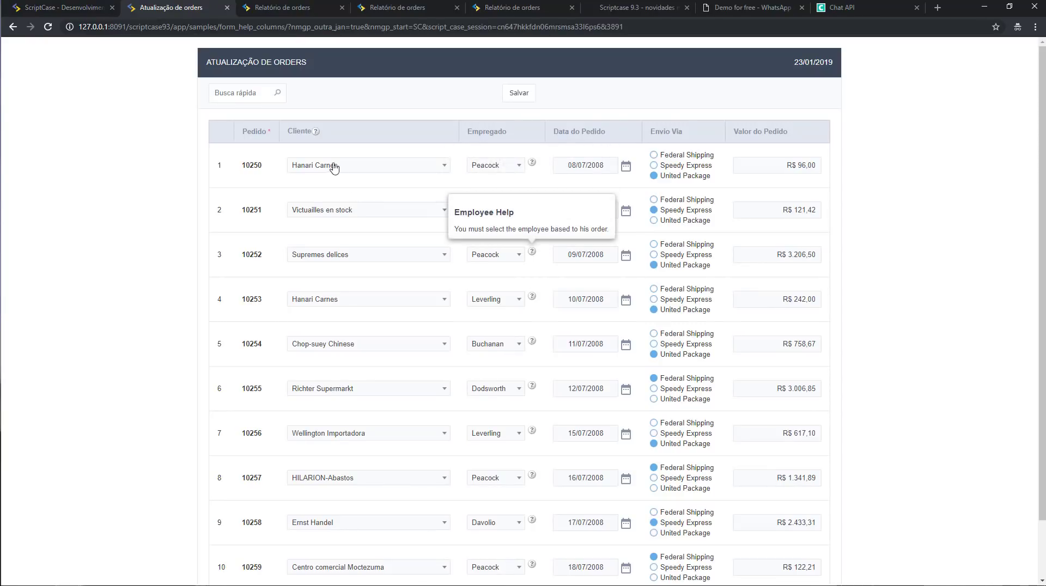
mouse_move(318, 133)
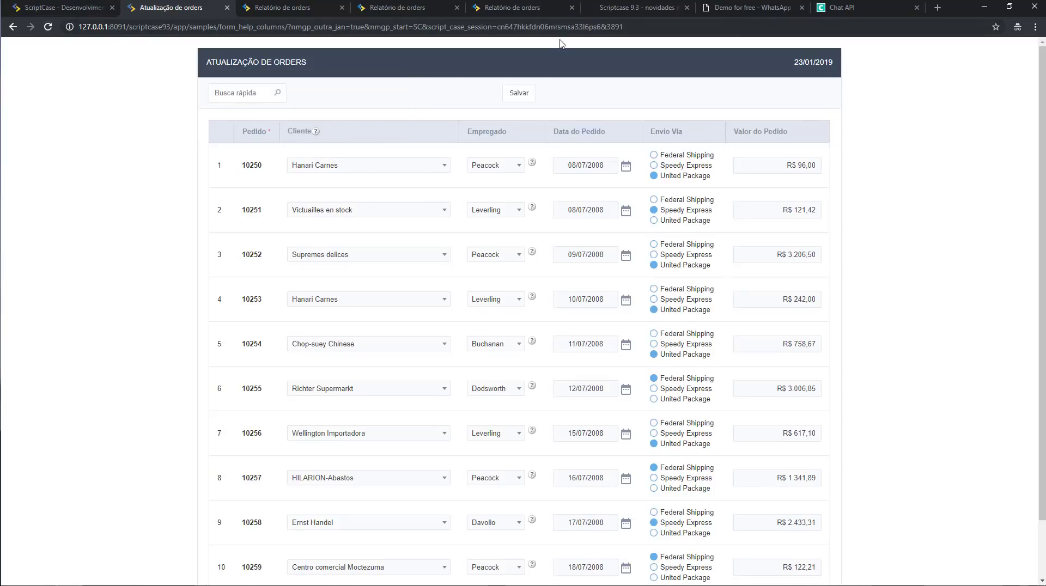
left_click(623, 10)
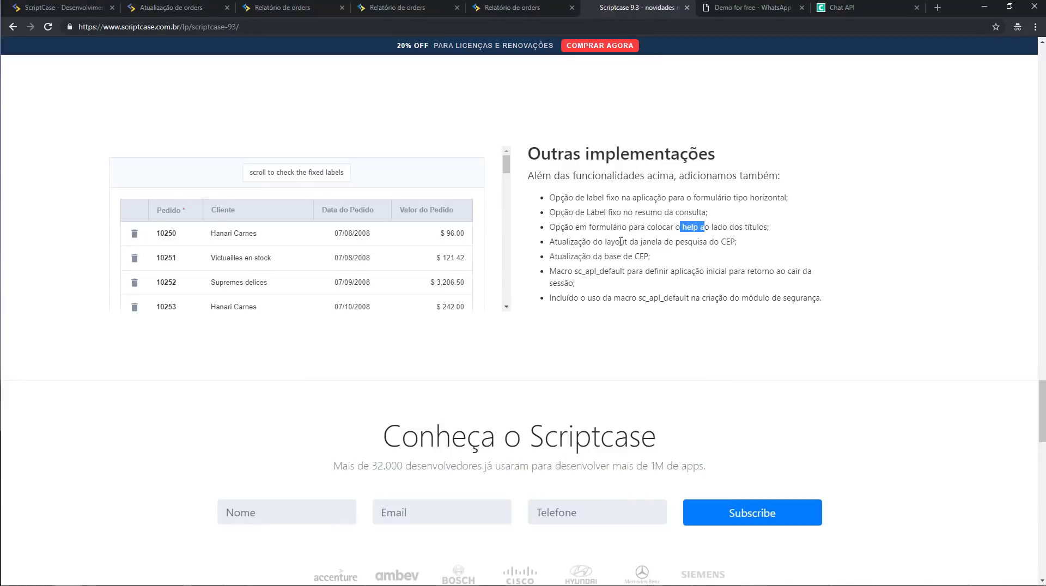
Highlight the CEP search layout and sc_apl_default macro notes, then return to the IDE.
left_click_drag(574, 242, 655, 242)
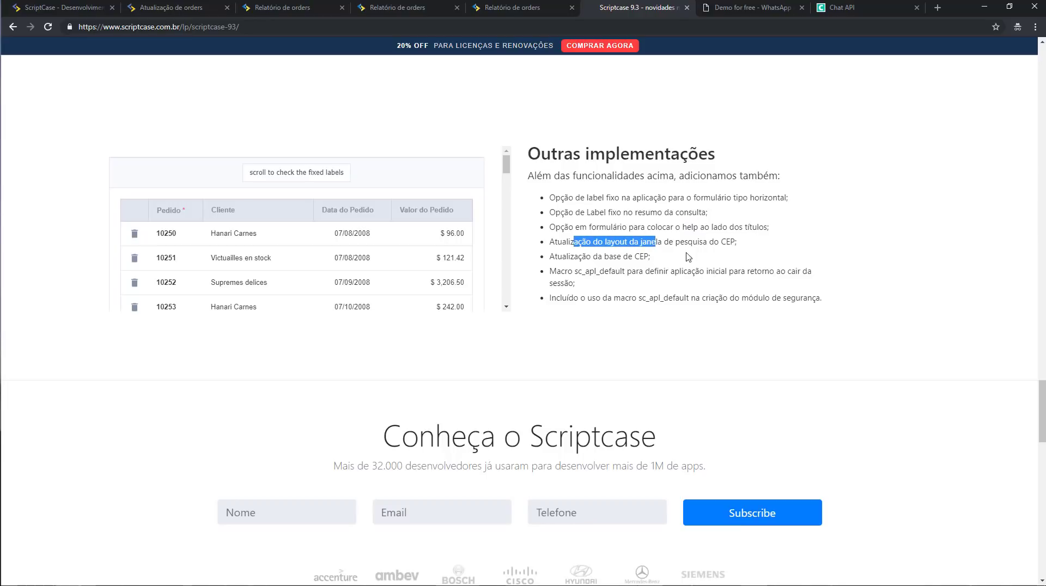
scroll(705, 273, "down", 1)
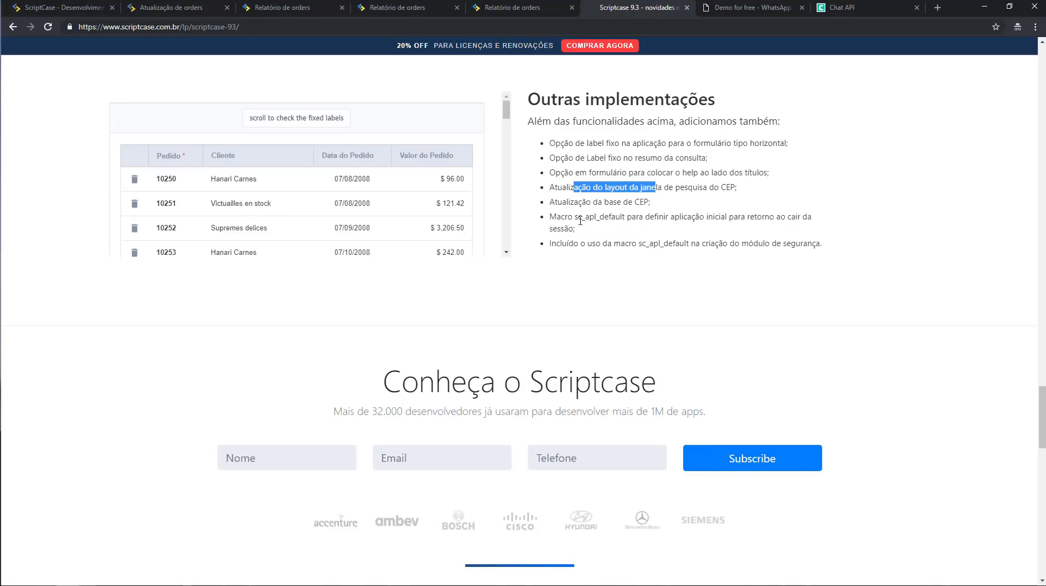
left_click_drag(576, 218, 630, 237)
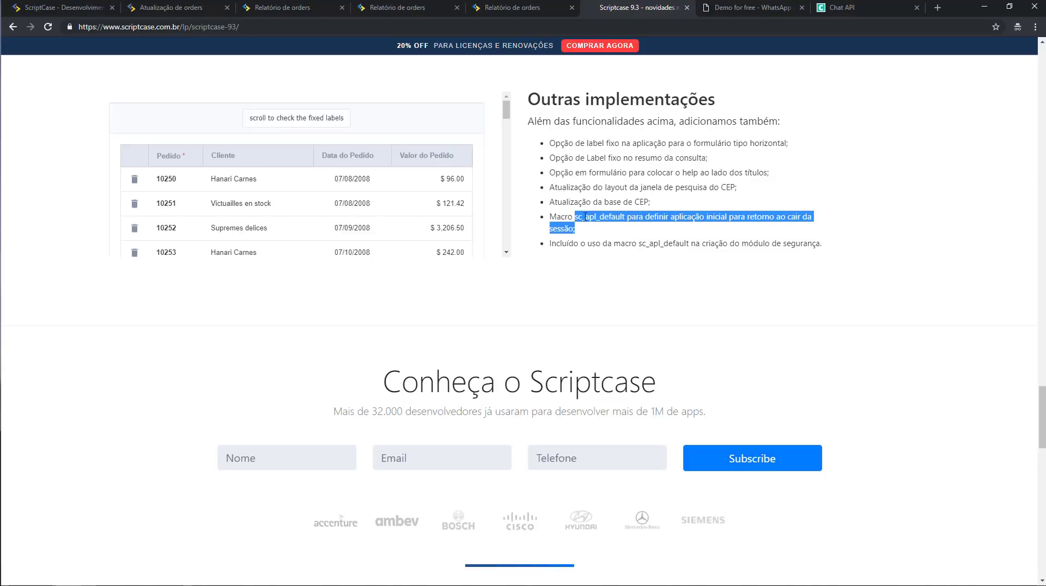
left_click(621, 254)
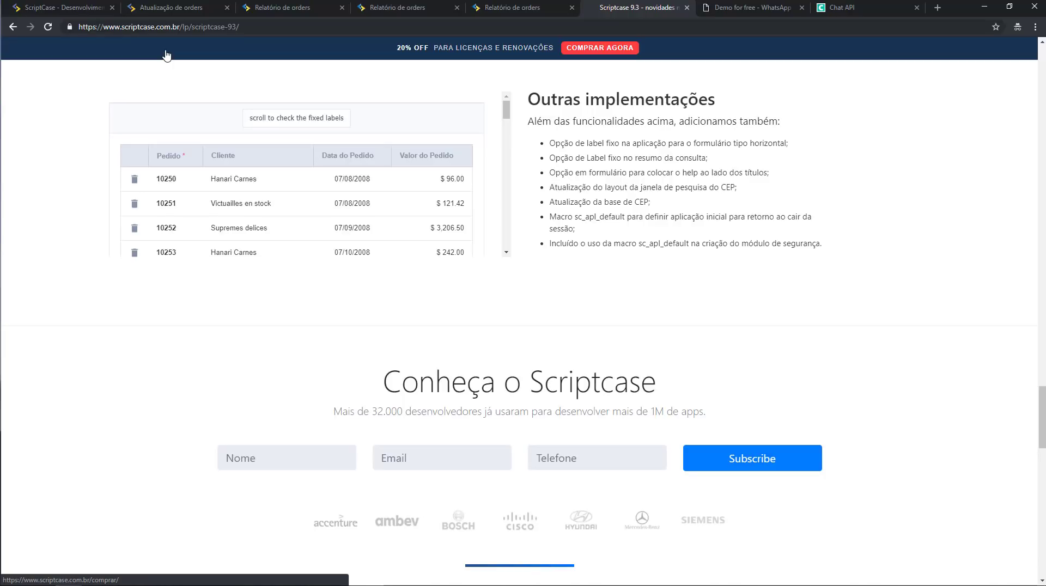
left_click(94, 8)
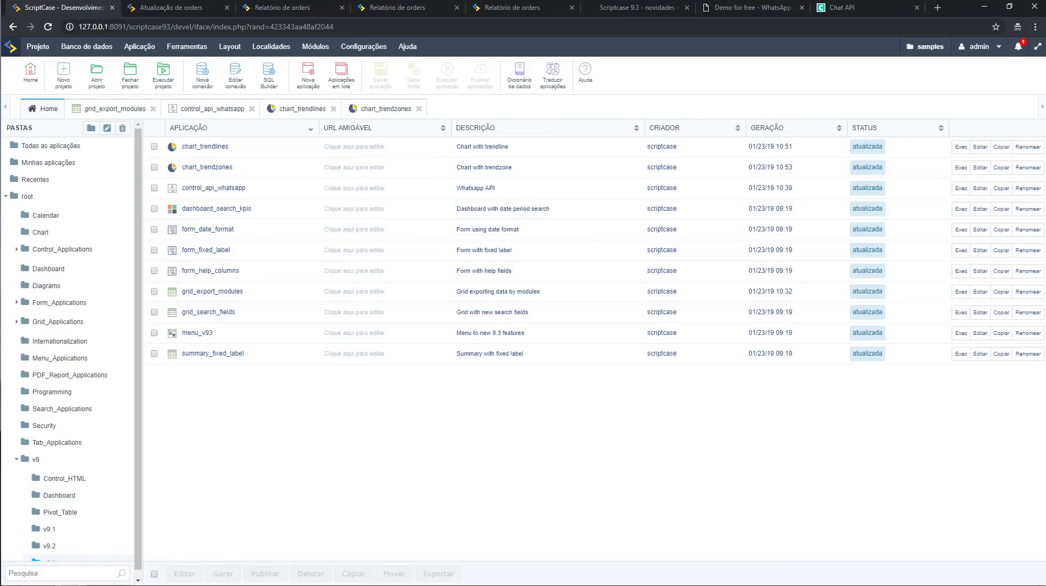
Create a user-level security module on conn_example and open the Ao expirar a sessão options.
left_click(316, 46)
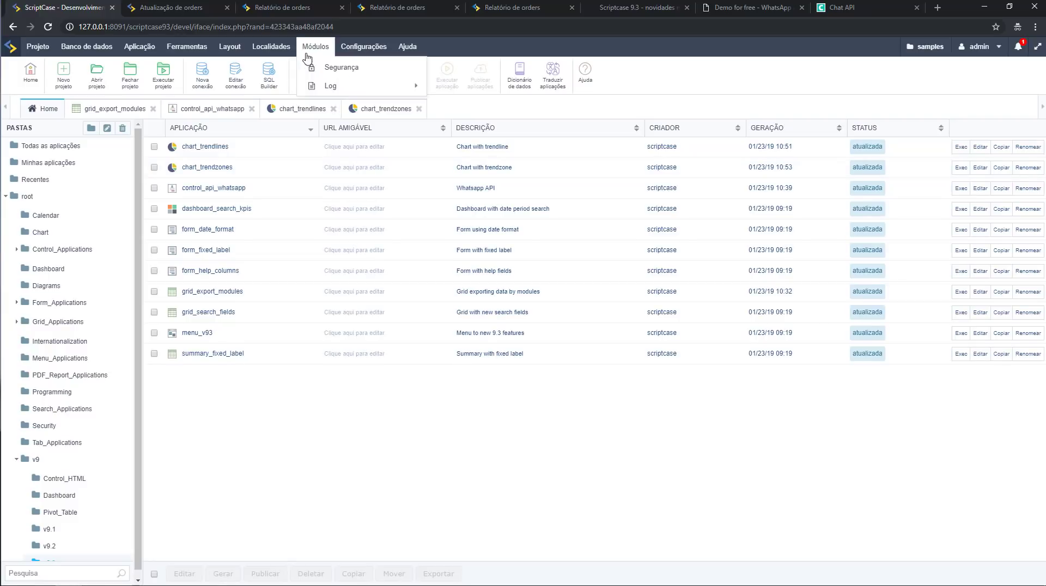
left_click(321, 68)
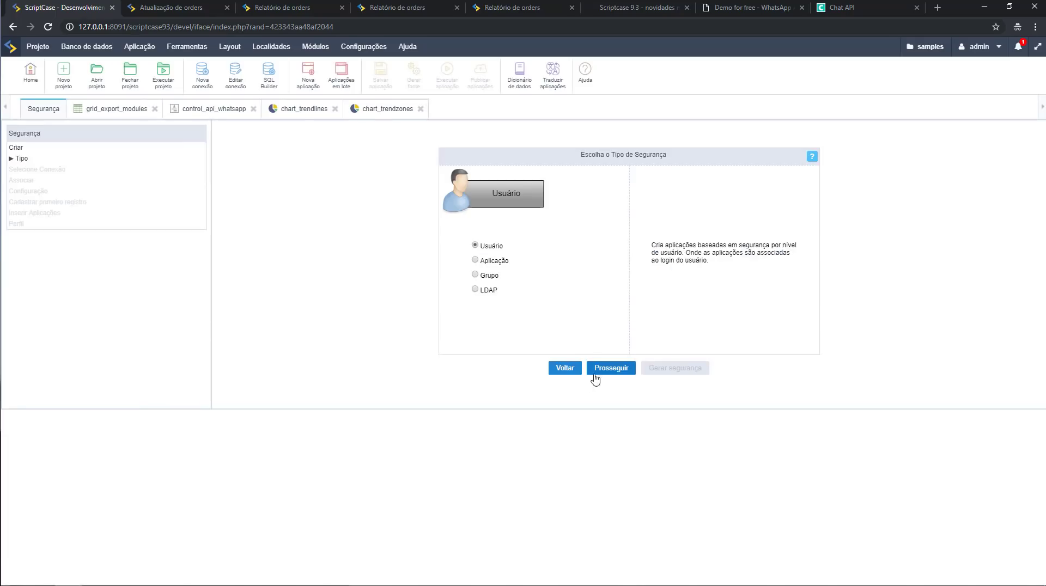
left_click(608, 371)
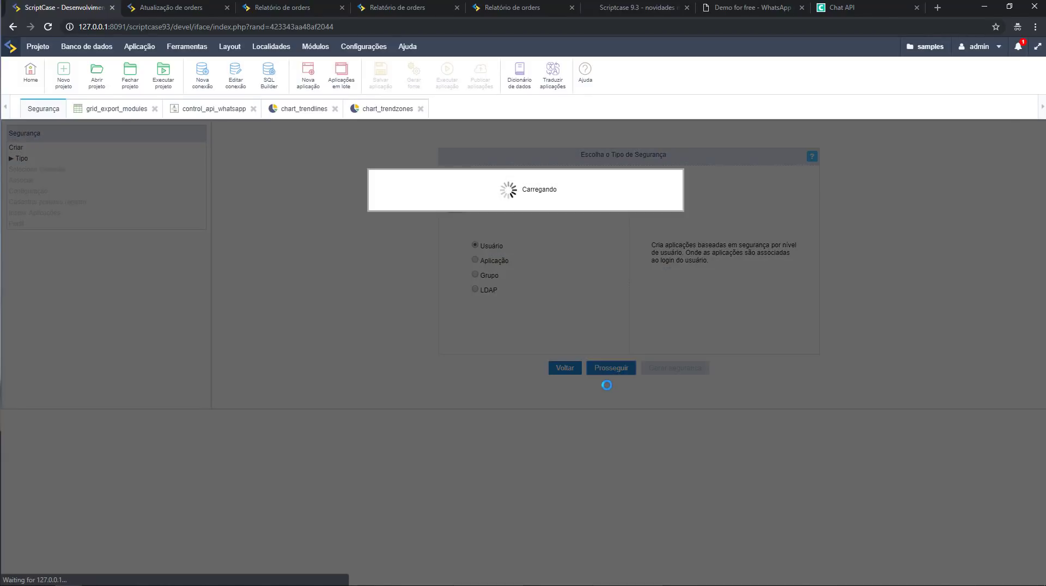
left_click(551, 246)
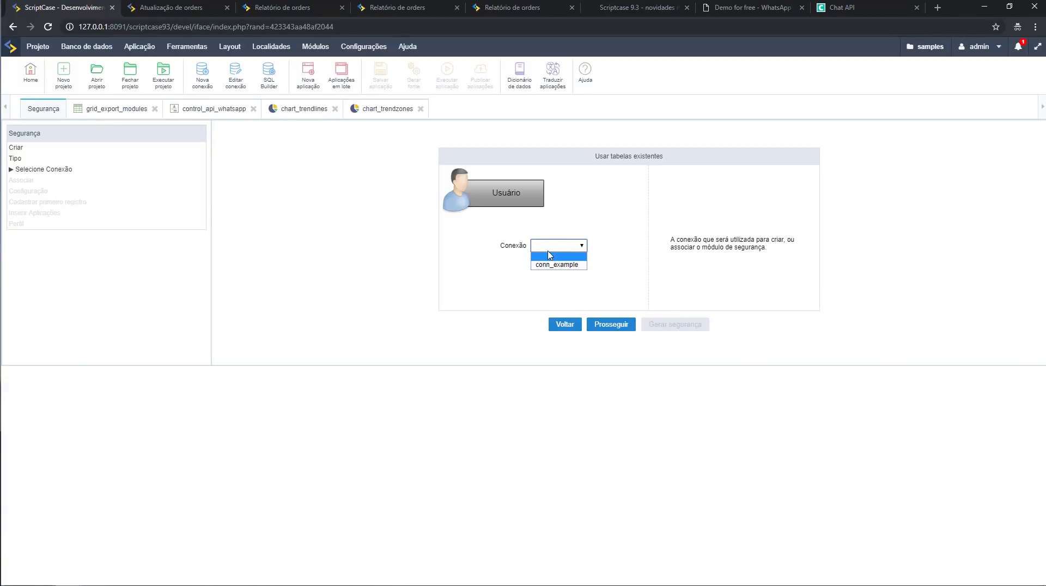
left_click(552, 266)
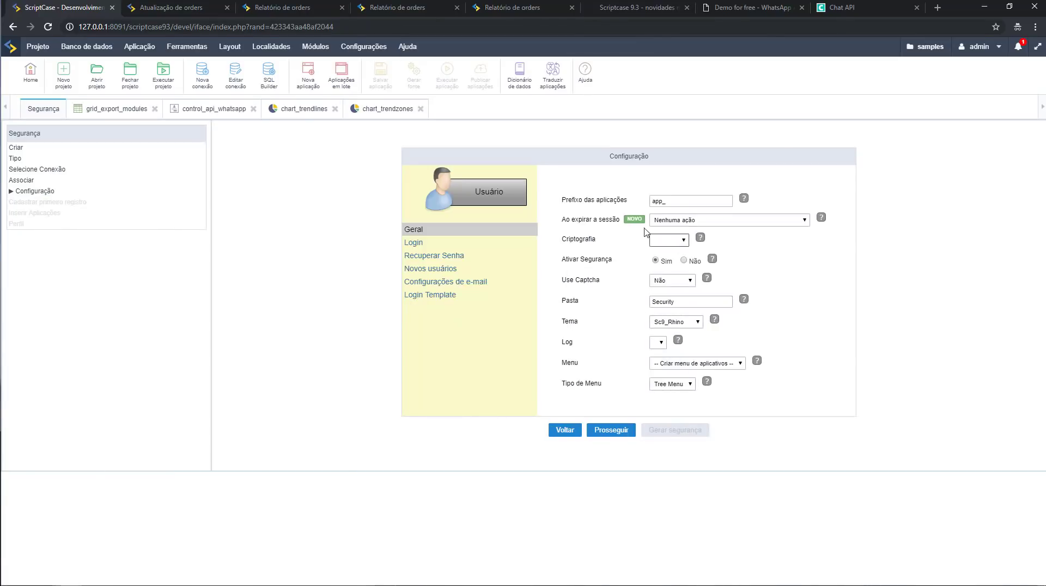
left_click_drag(562, 222, 617, 226)
left_click(682, 220)
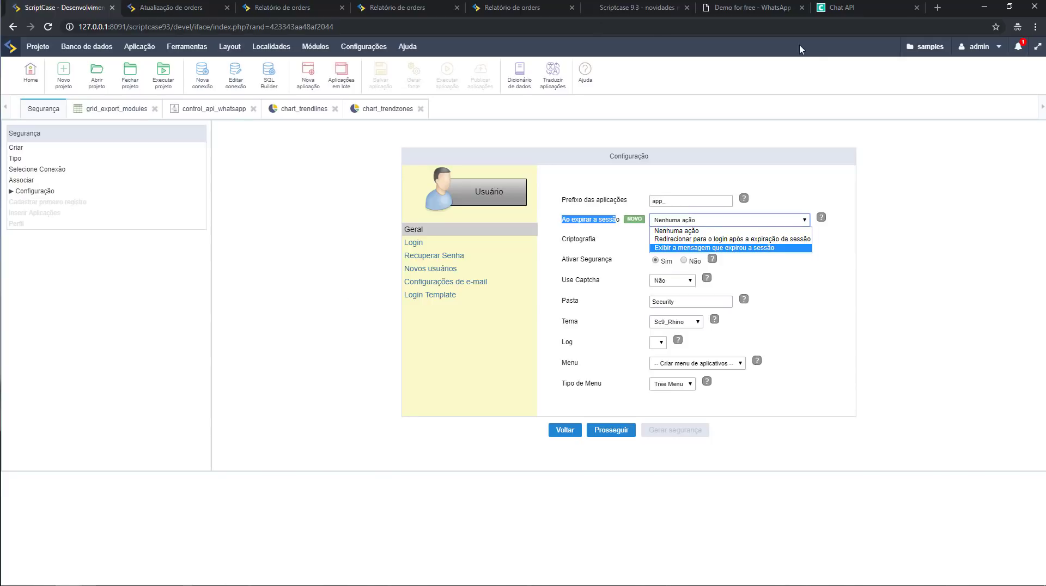
Open a new blank incognito browser tab.
left_click(937, 8)
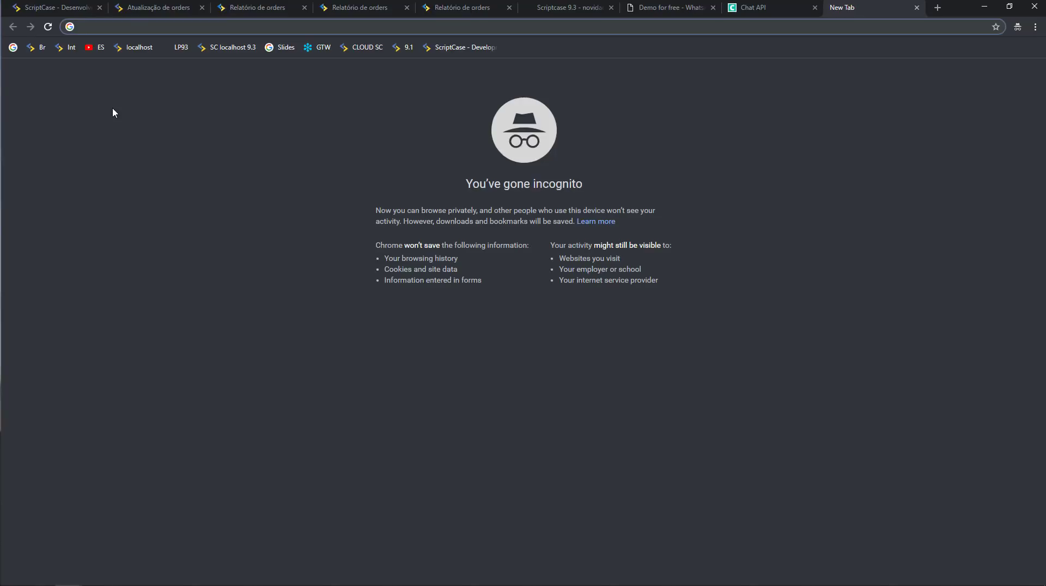
Enter 192.168.254.160:8090/scriptcase/ in the address bar, then cancel the page load.
type("1")
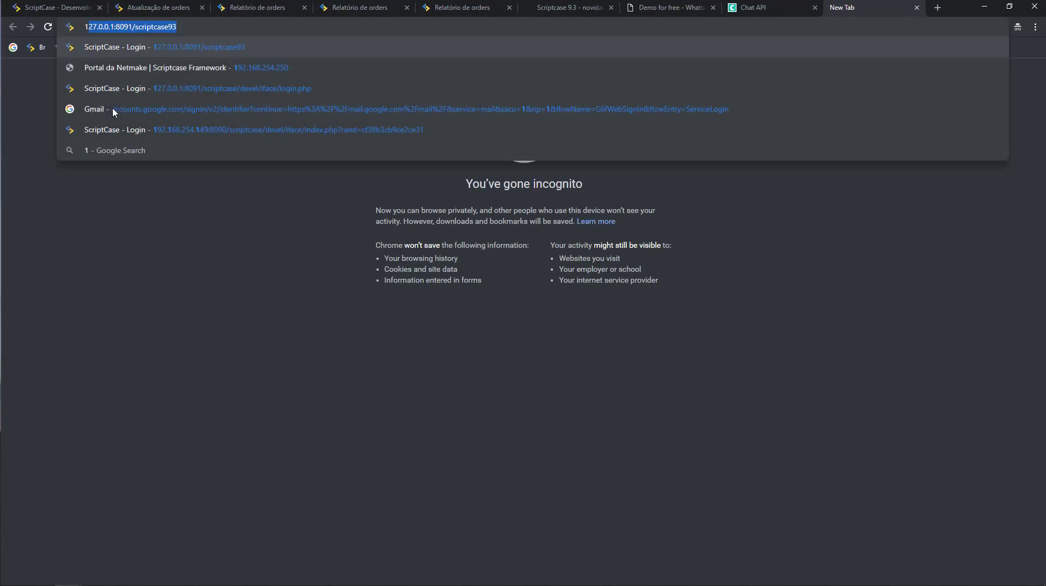
type("9")
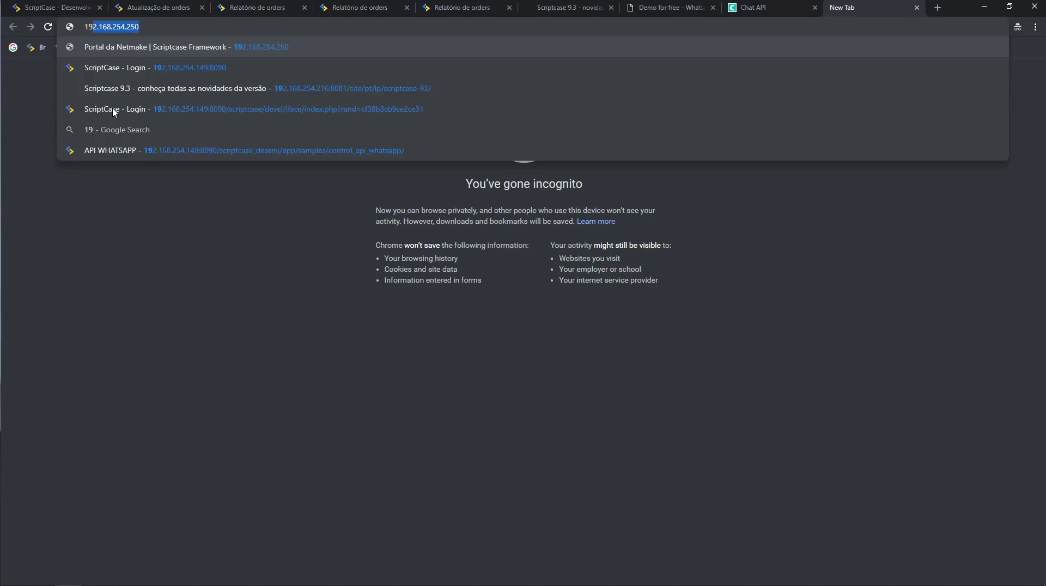
key("Right")
key("BackSpace")
key("BackSpace")
key("BackSpace")
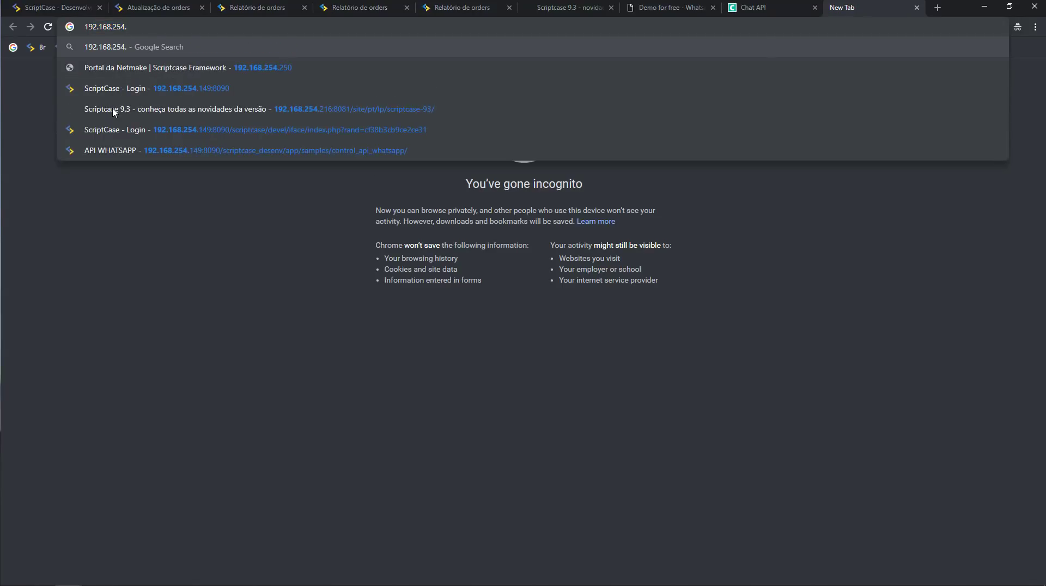
type("160")
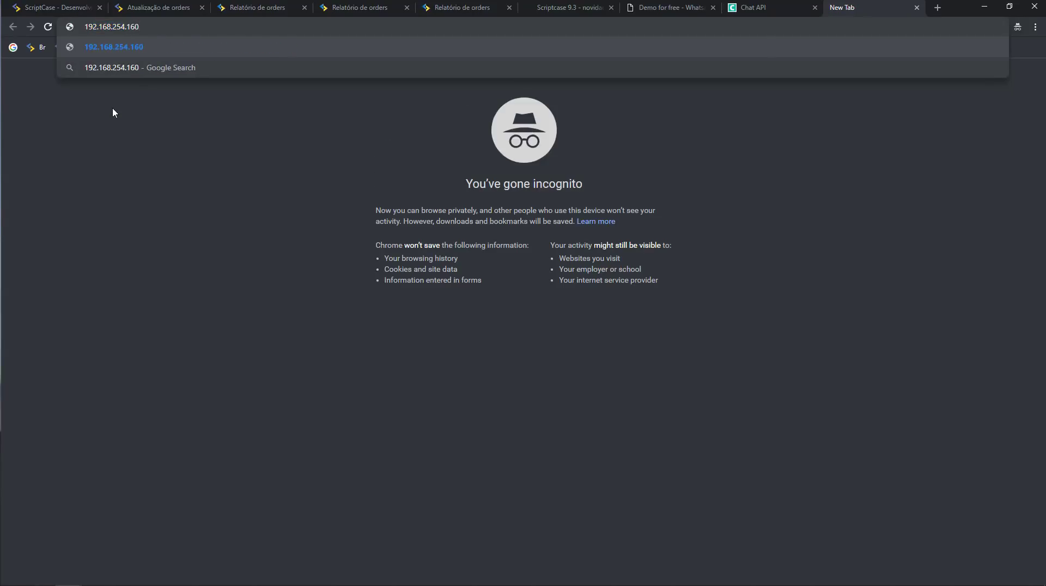
type(":8090/SA")
key("BackSpace")
key("BackSpace")
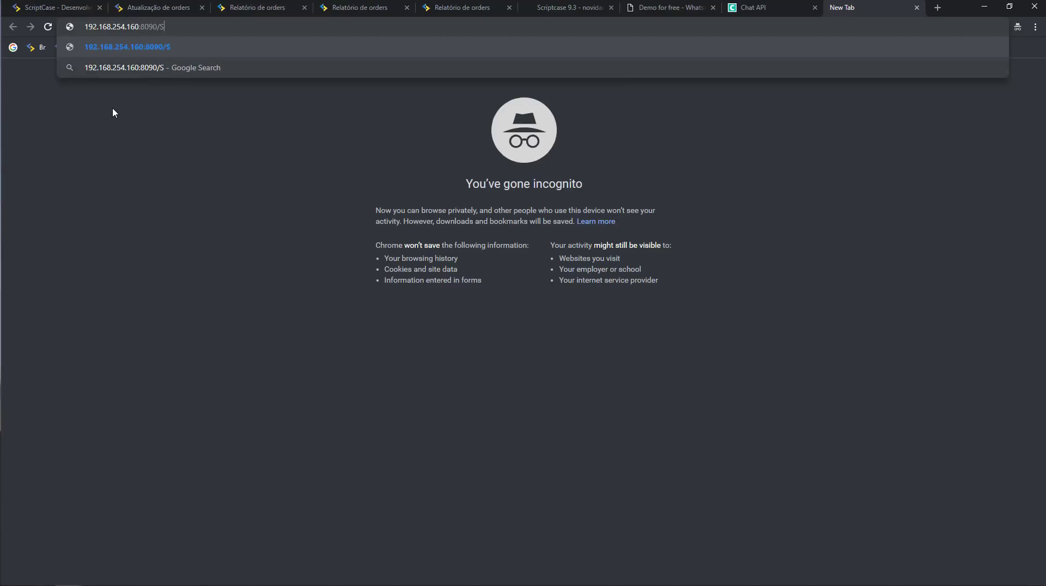
type("scriptcase/")
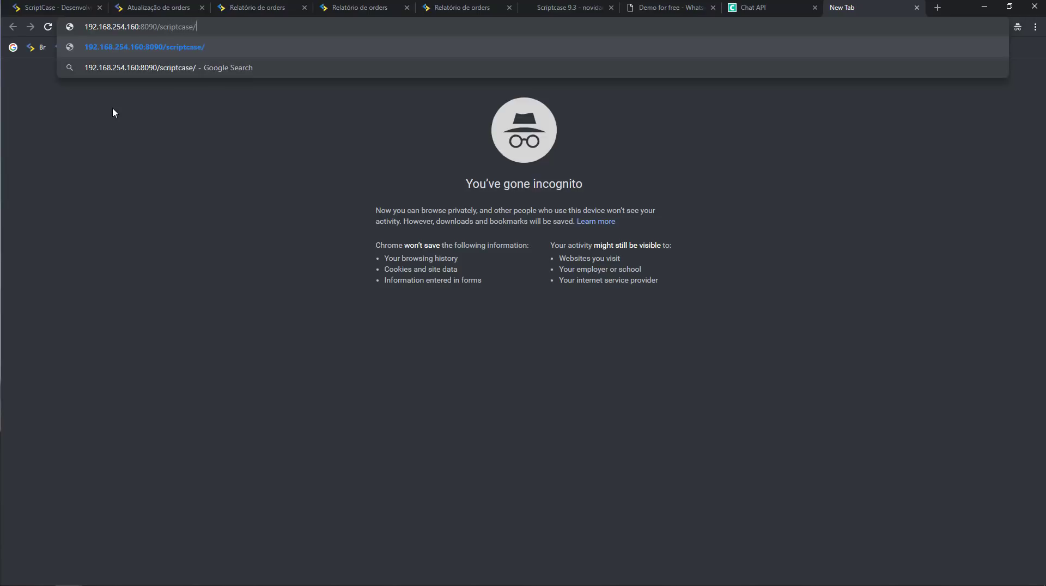
key("Return")
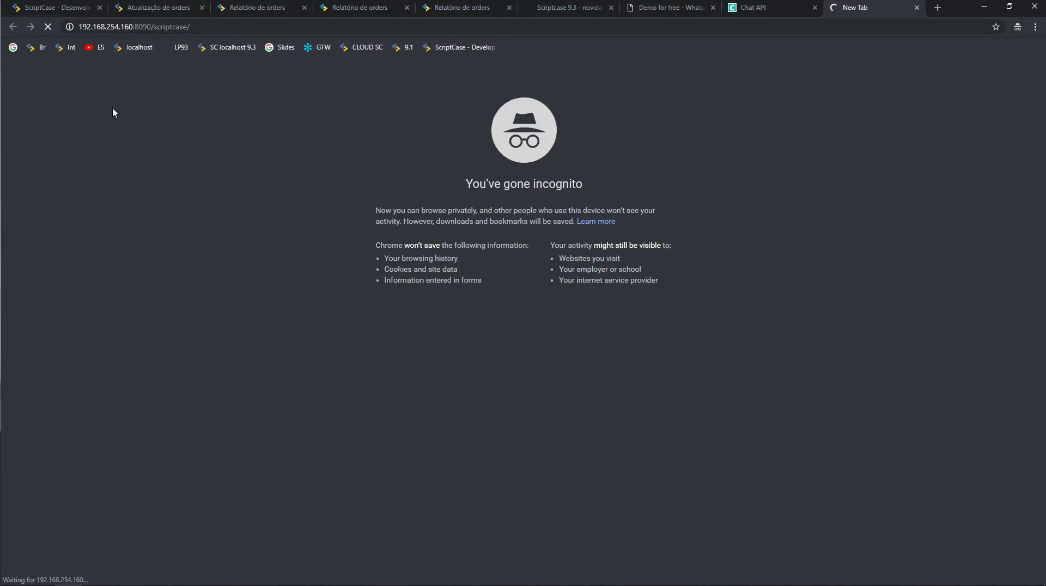
key("Escape")
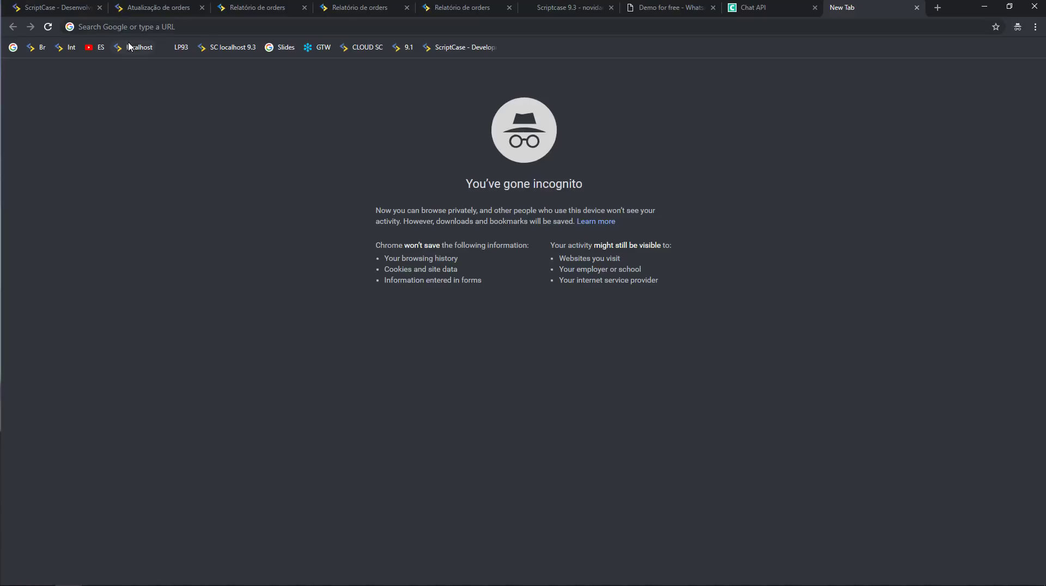
Open the ScriptCase - Login suggestion for the 192.168.254. server.
left_click(135, 28)
type("192.168.254.250")
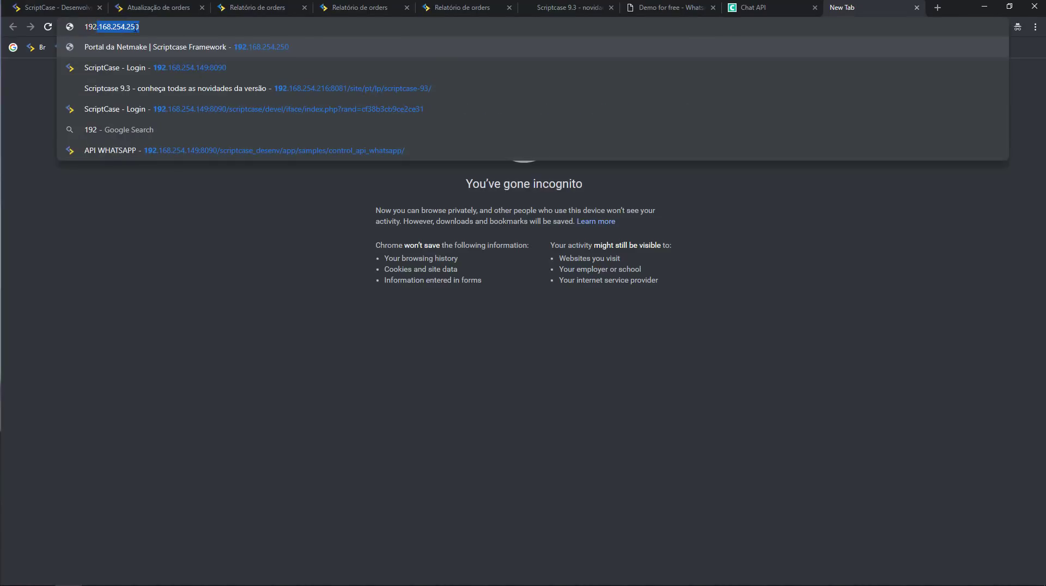
key("BackSpace")
key("BackSpace")
key("BackSpace")
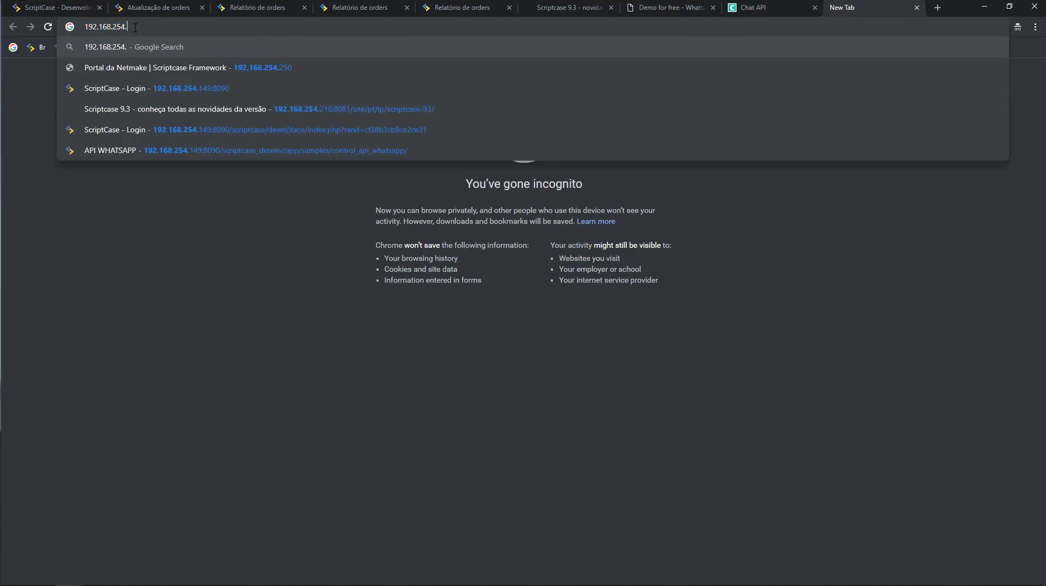
left_click(118, 128)
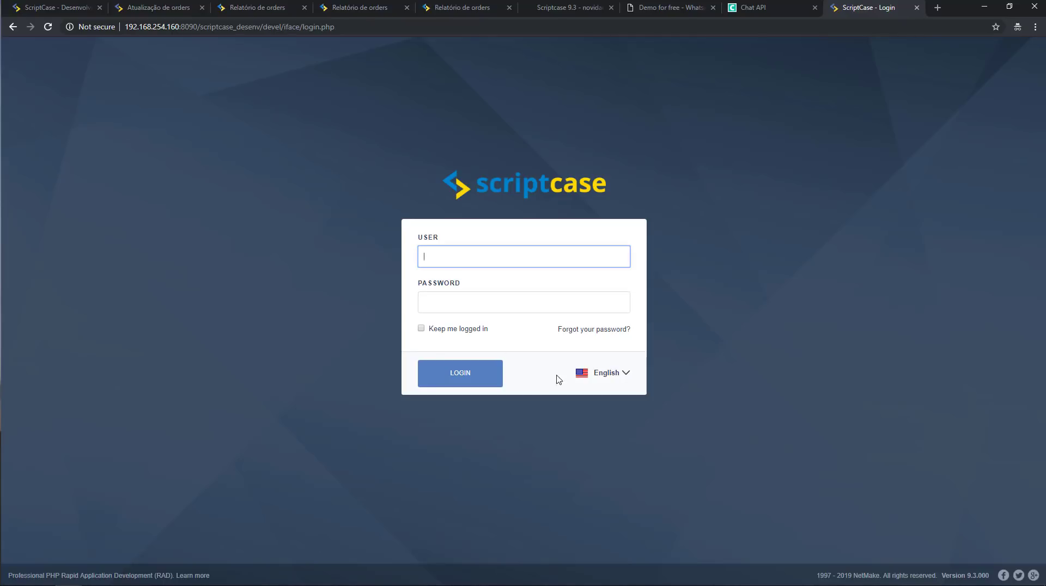
Set the login page to Portuguese, sign in with user name and password, and open onlineShop.
left_click(592, 375)
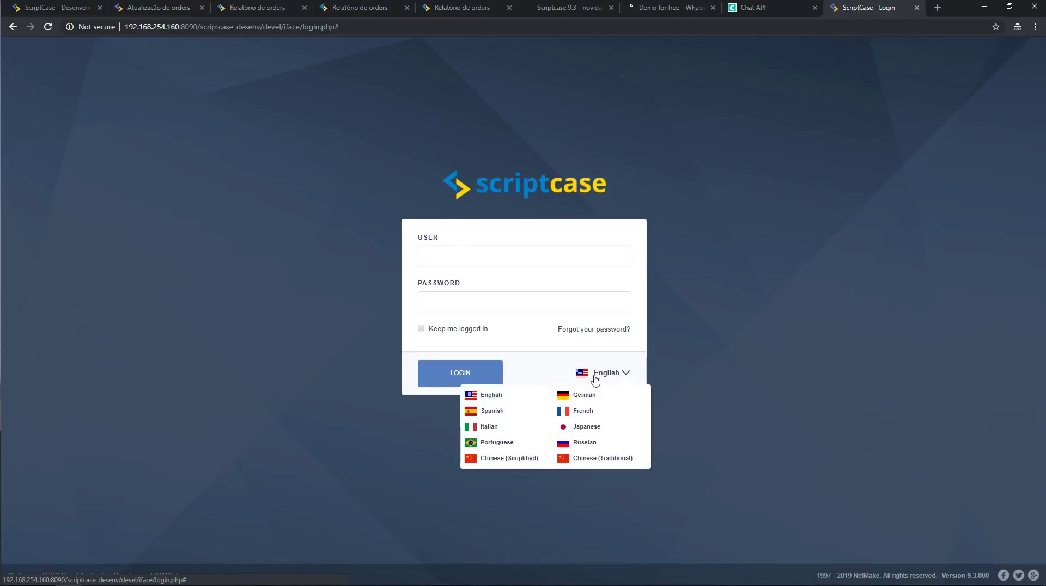
left_click(517, 442)
left_click(484, 259)
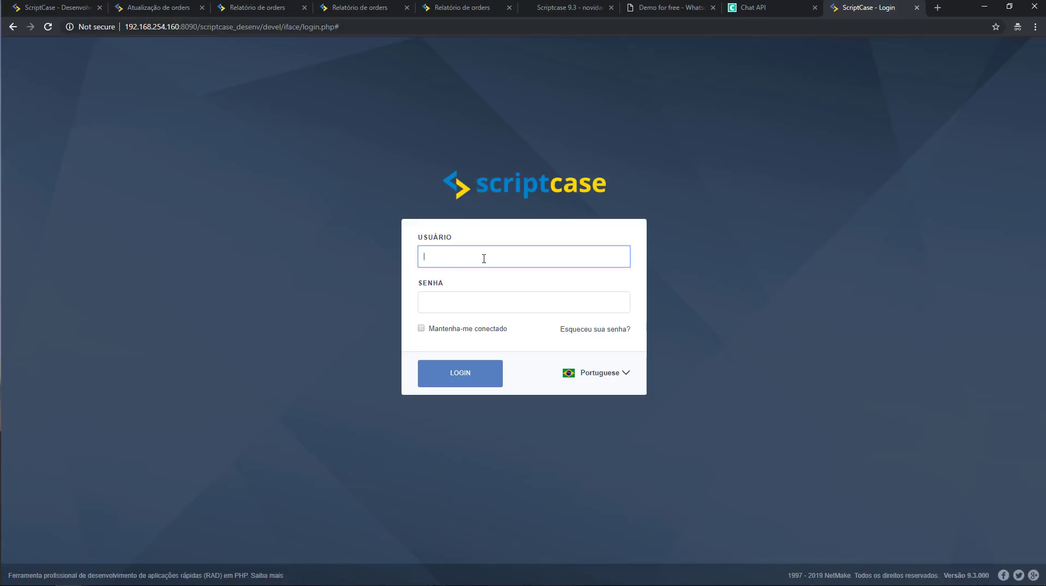
type("yuri")
key("Tab")
type("****")
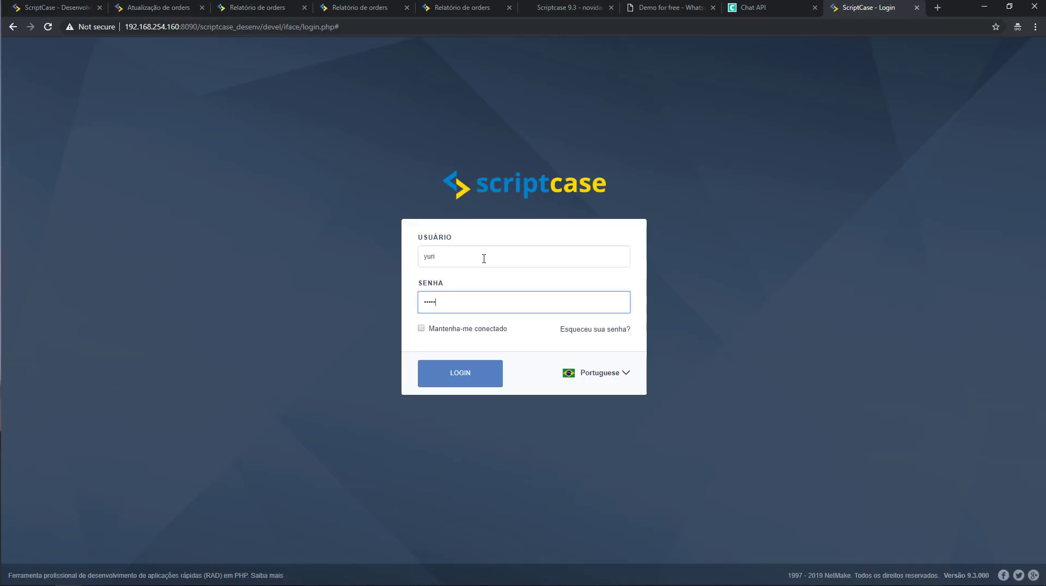
key("Return")
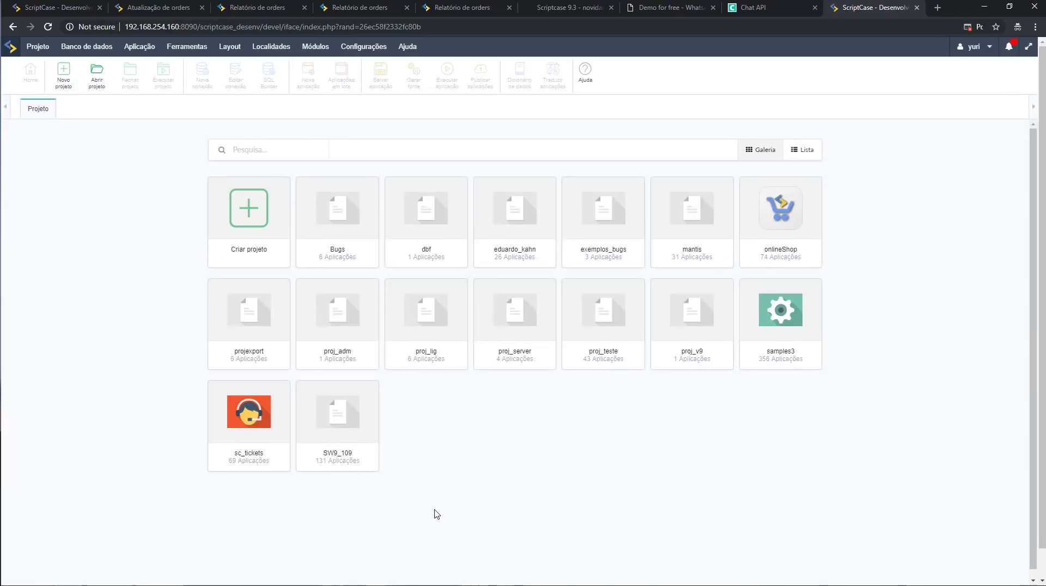
left_click(792, 224)
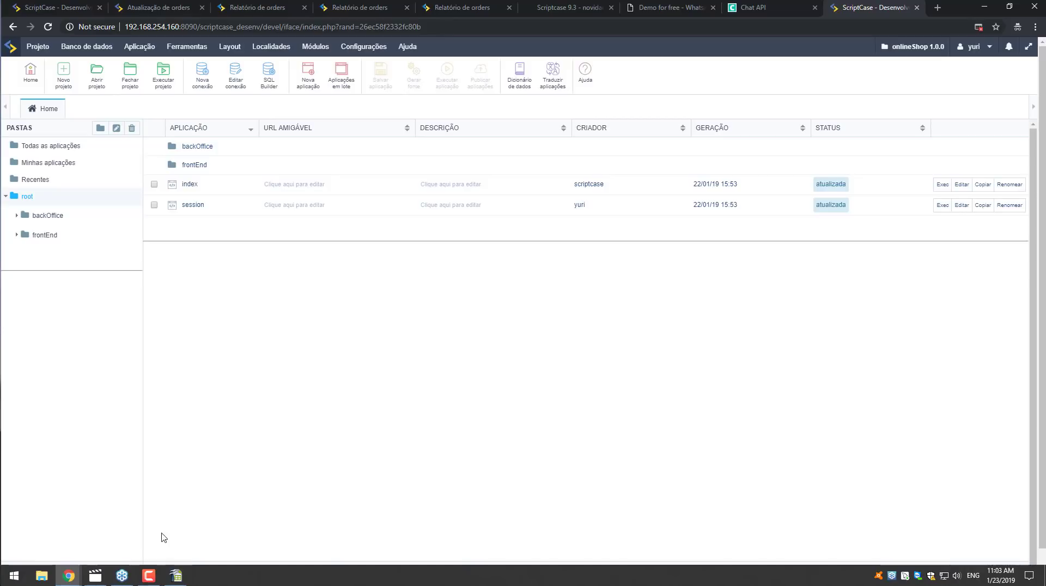
Search the project for 'login', open the login application, and expand its Eventos list.
left_click(68, 570)
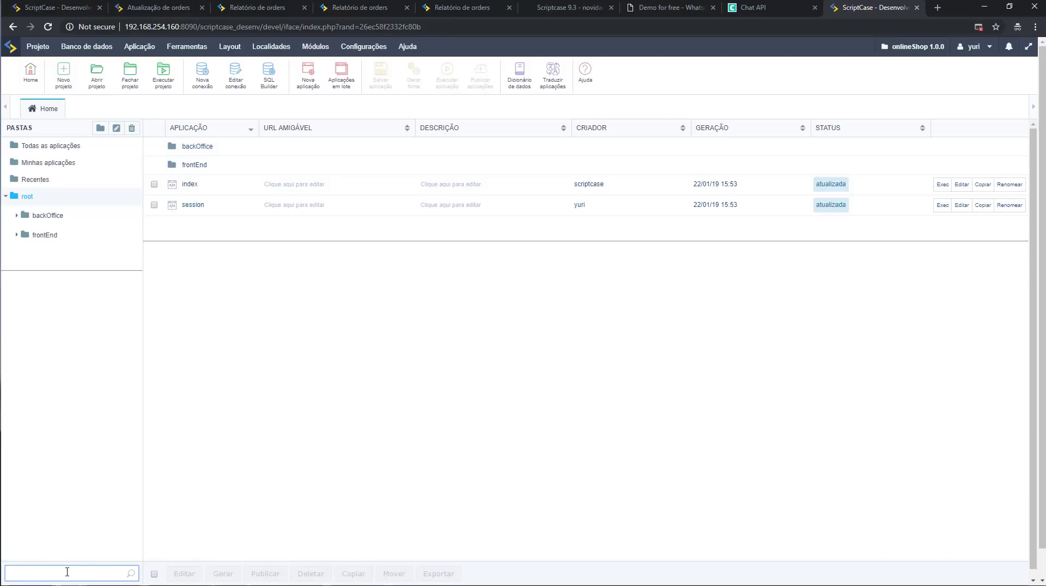
type("login")
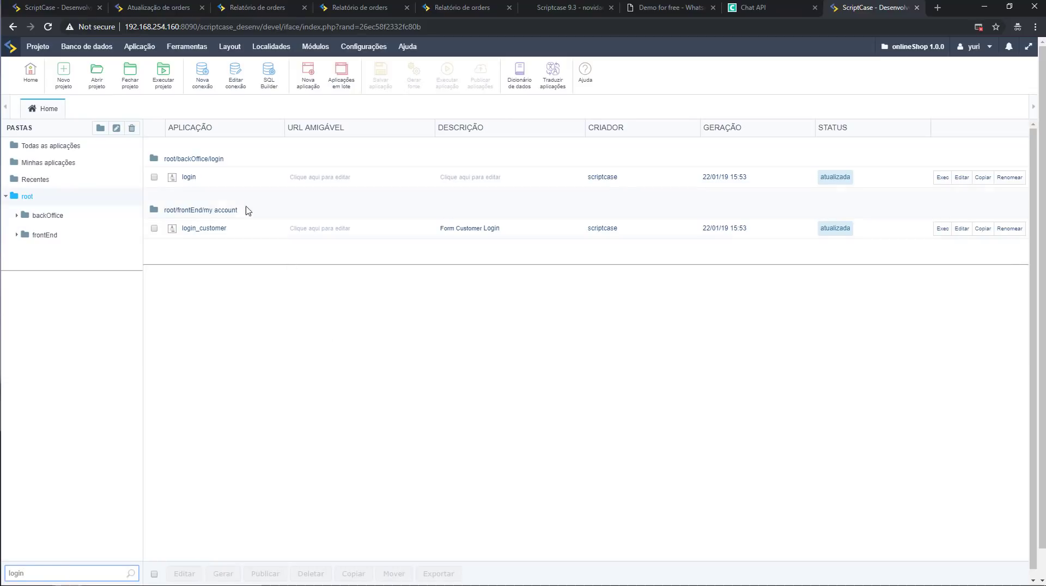
left_click(190, 178)
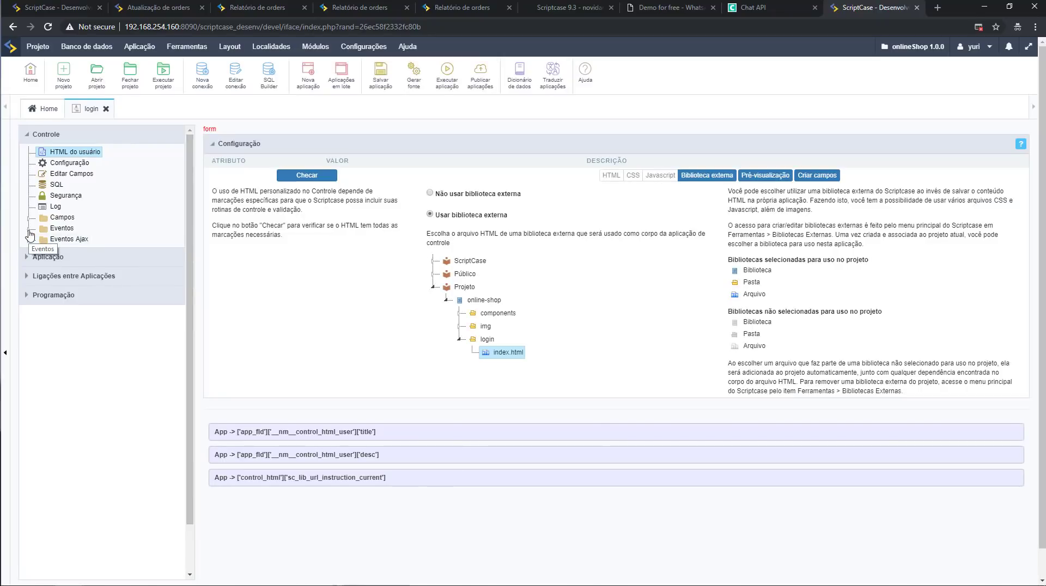
left_click(29, 231)
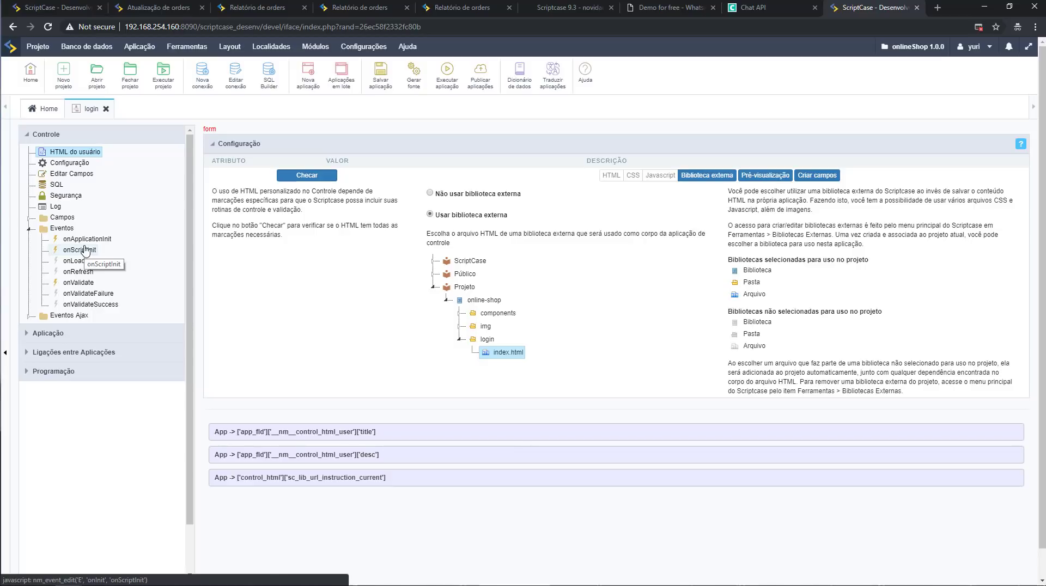
In onScriptInit, change sc_apl_default('login', 'R') so its argument is 'M' instead of 'R'.
left_click(82, 250)
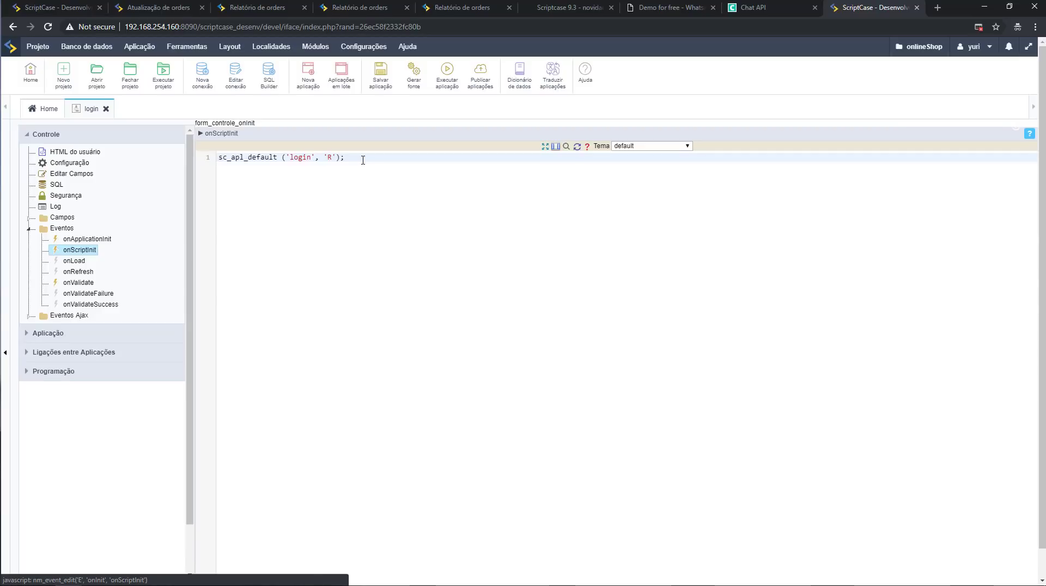
double_click(305, 157)
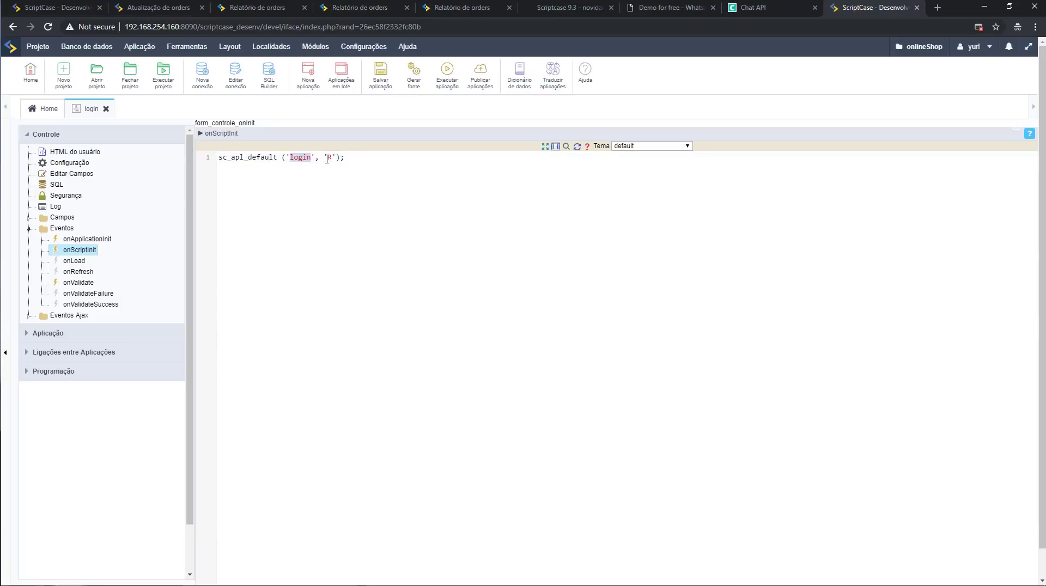
left_click(328, 157)
key("shift+Right")
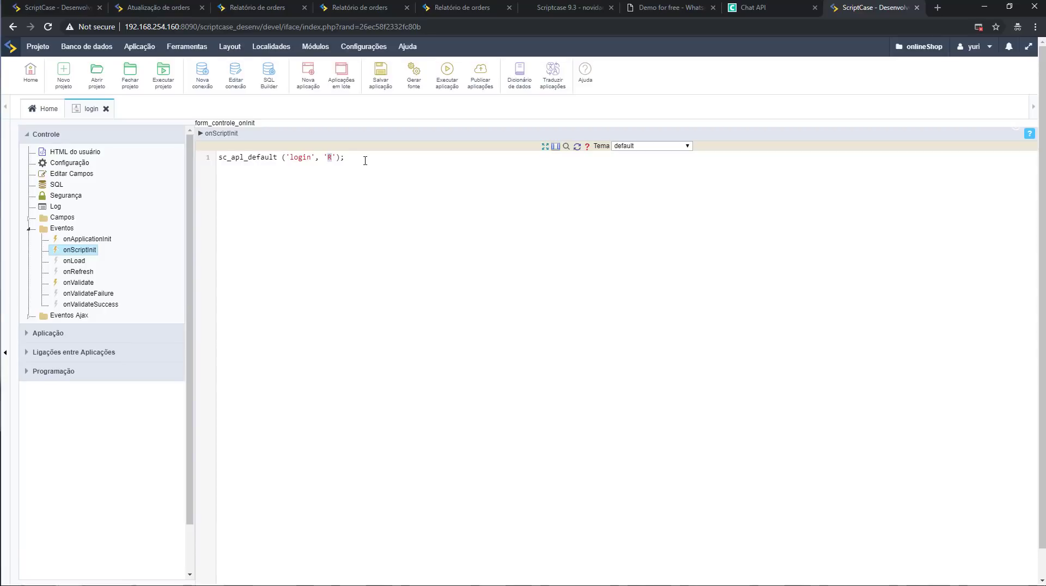
type("M")
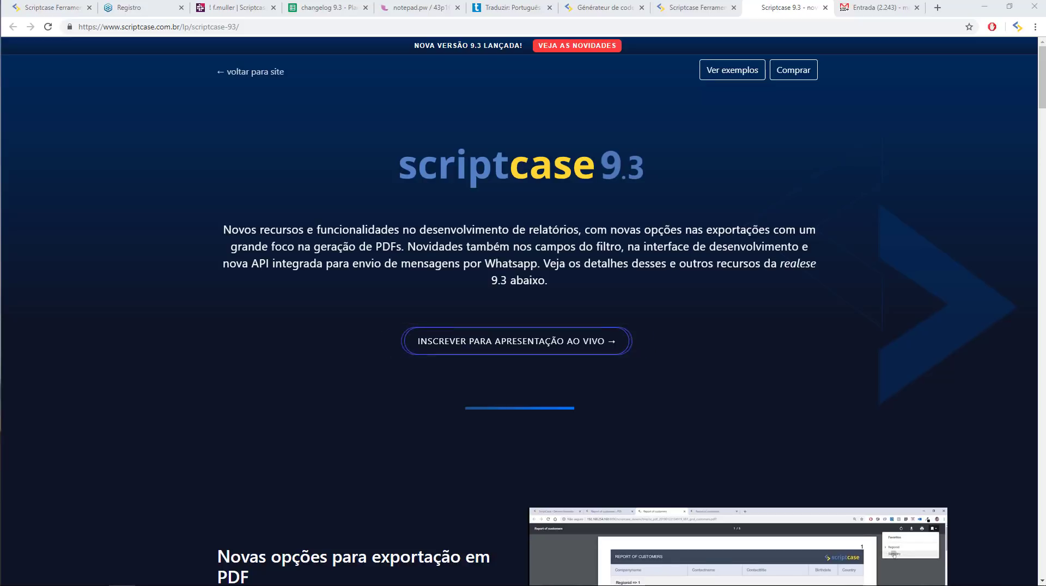
Return from the 9.3 release page to the main site and open the DOWNLOAD page.
mouse_move(838, 584)
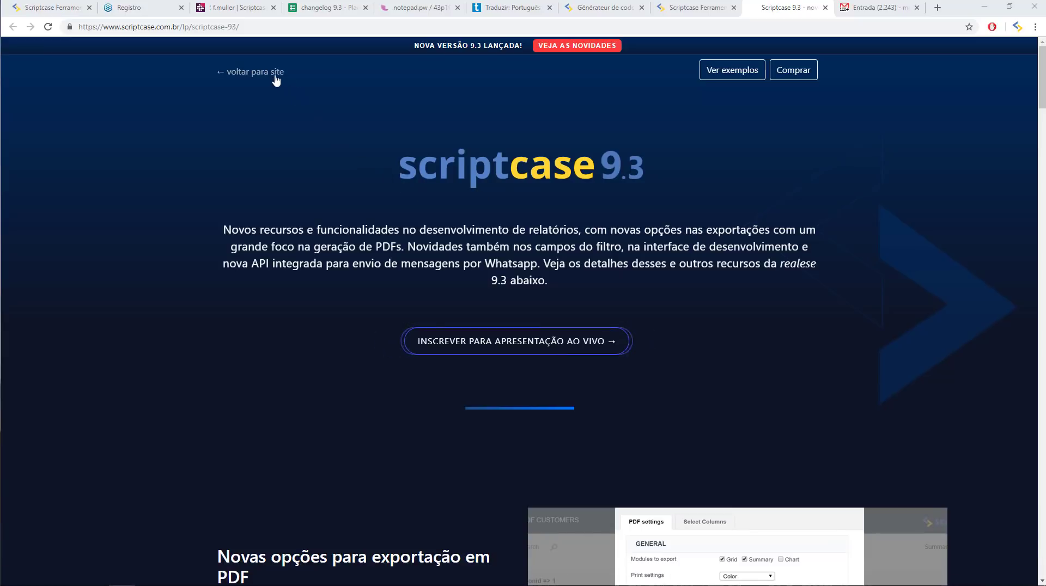
left_click(244, 81)
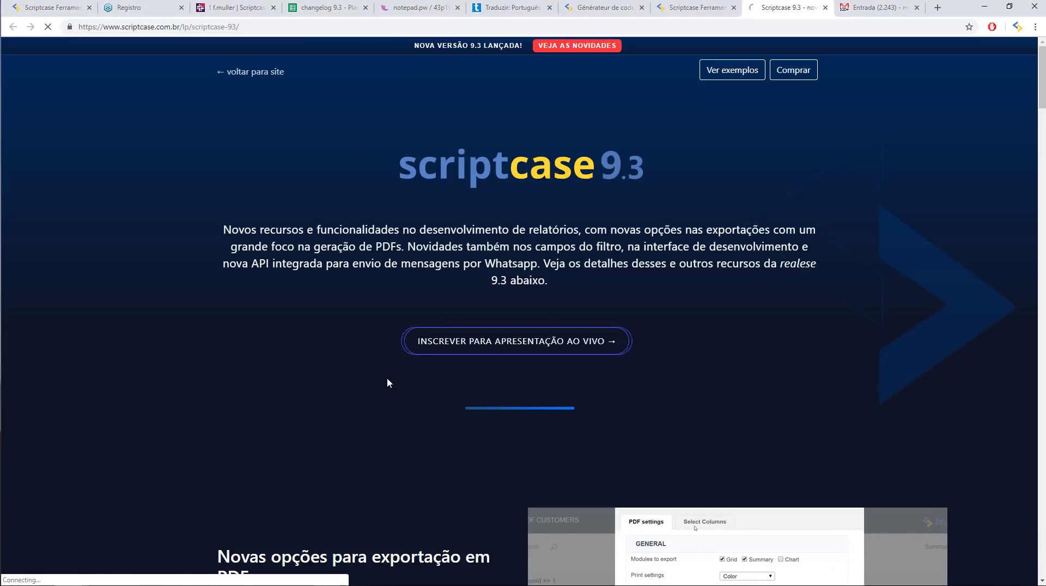
mouse_move(859, 79)
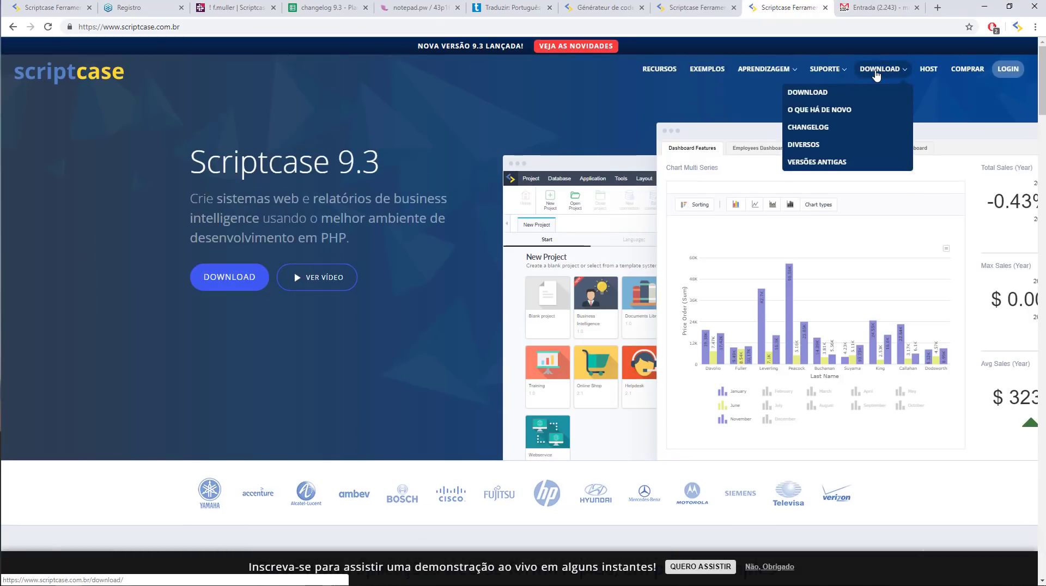
left_click(872, 92)
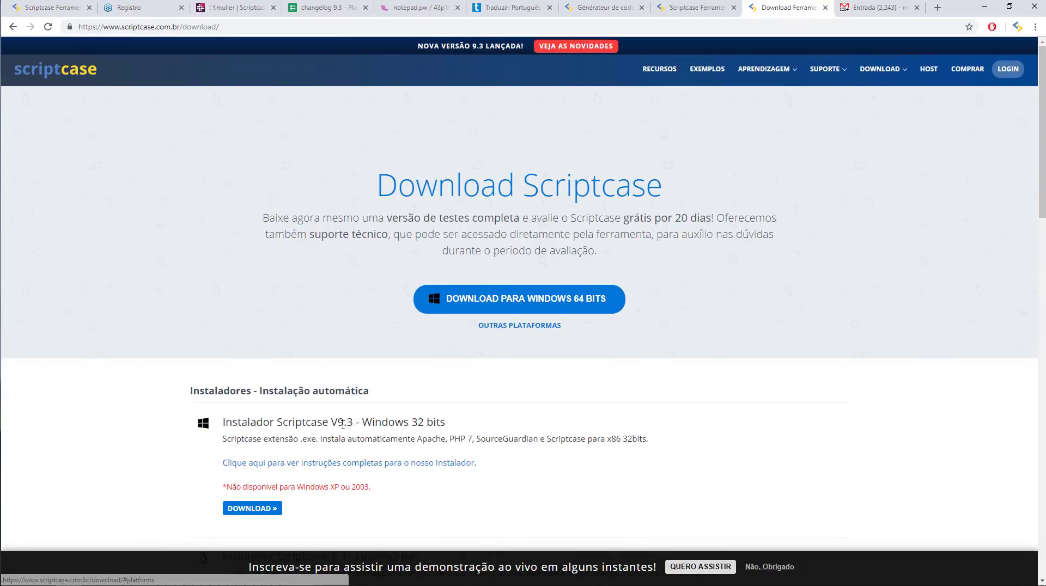